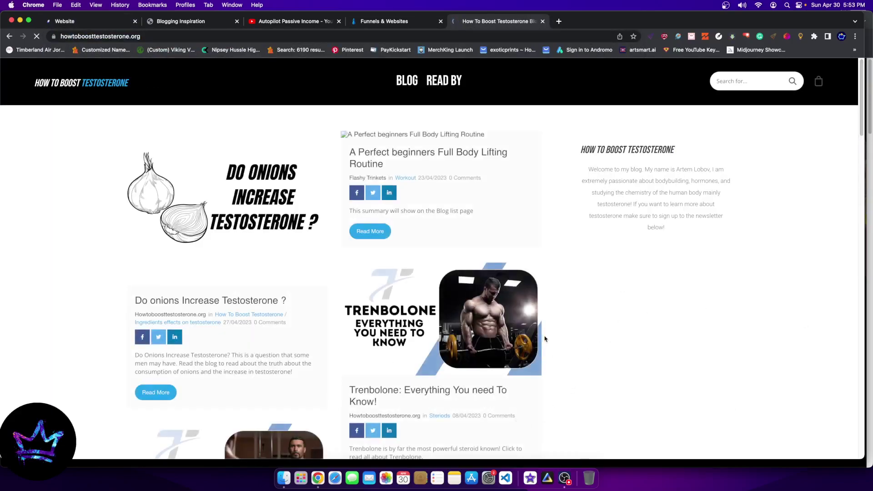
Look through the blog posts and sidebar on the live How To Boost Testosterone home page, then return to its beginning.
scroll(545, 339, "down", 20)
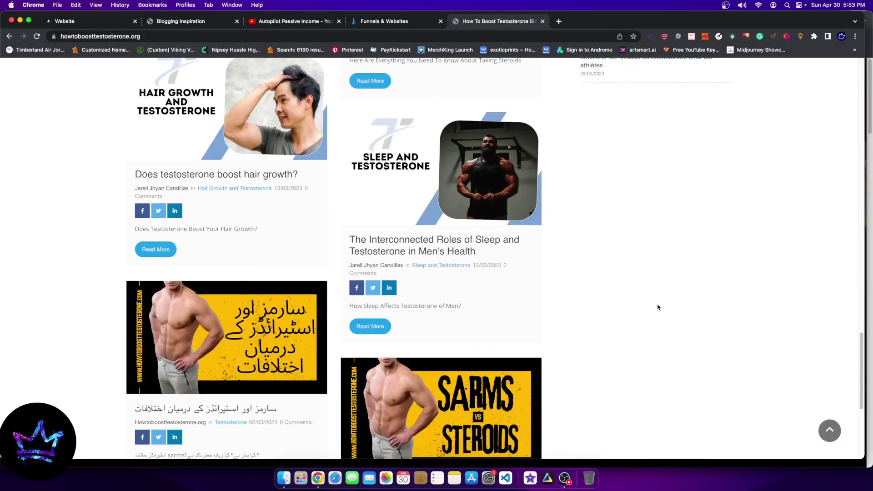
scroll(657, 308, "down", 5)
scroll(657, 305, "up", 15)
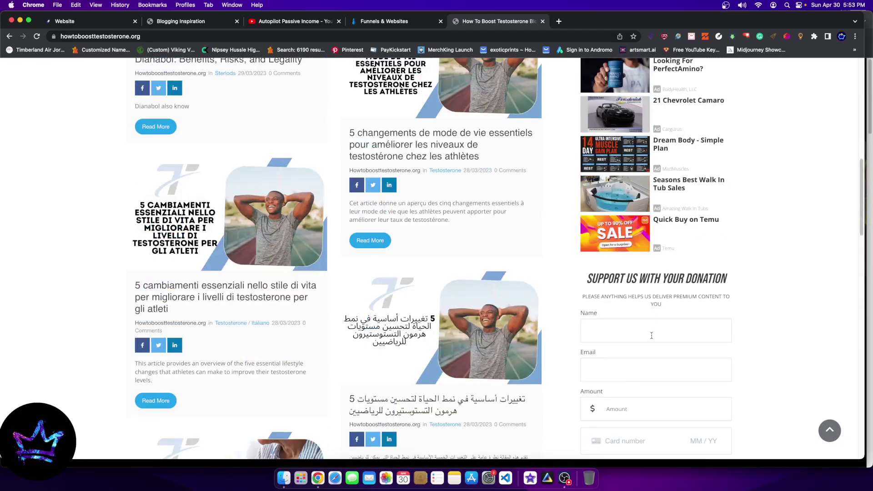
left_click(830, 431)
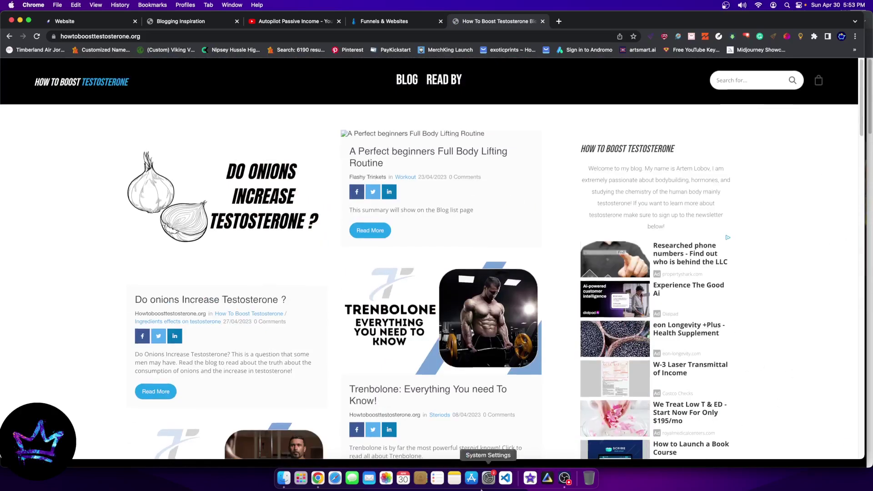
Switch to the website builder's browser tab and open the project dashboard of the How To Boost Testosterone Blog.
left_click(411, 20)
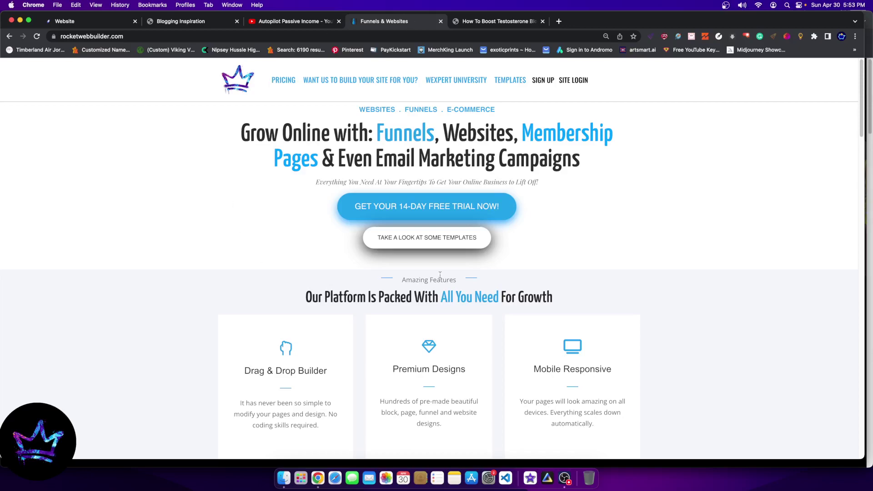
left_click(204, 27)
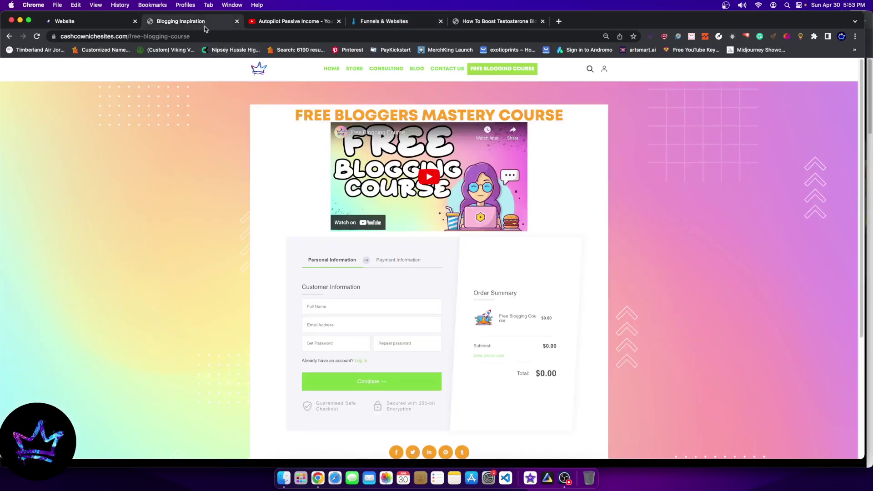
left_click(102, 23)
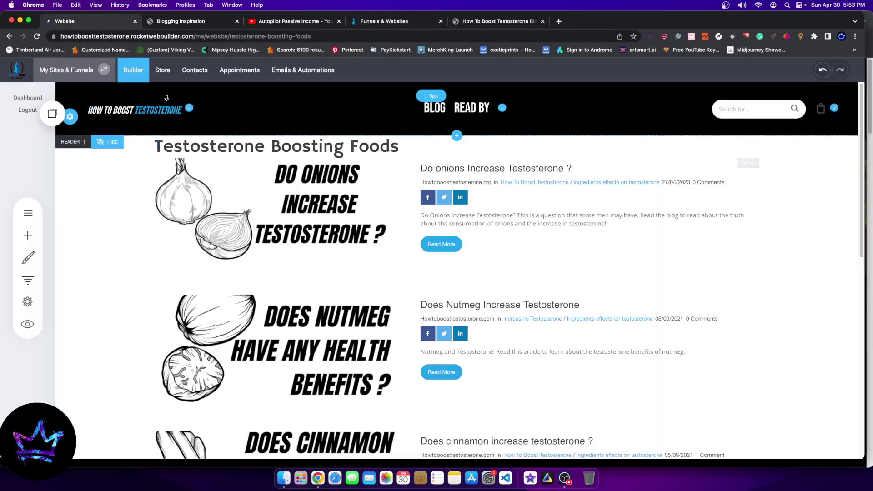
left_click(27, 98)
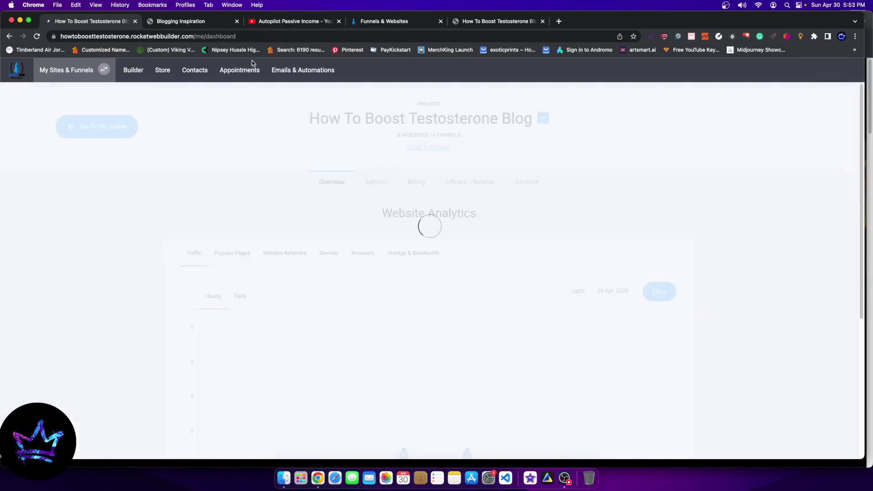
Show the website traffic analytics per day and examine the chart's peaks and the traffic overview.
scroll(236, 256, "down", 4)
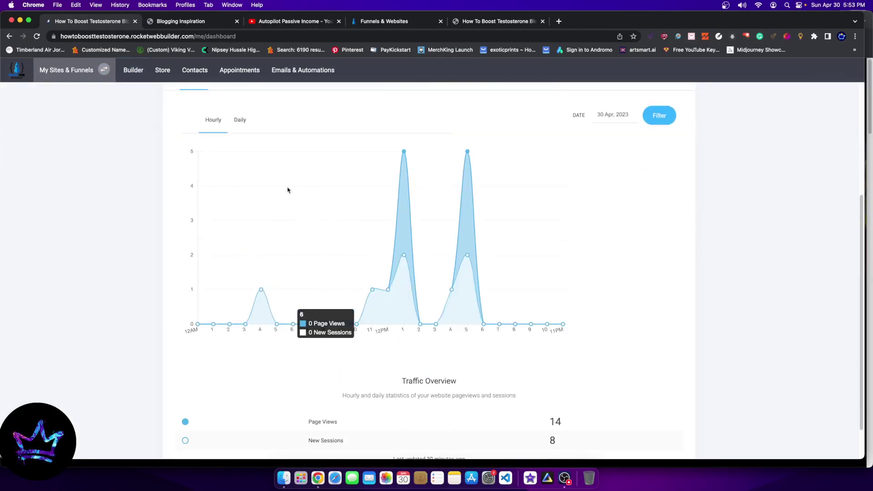
scroll(512, 222, "up", 2)
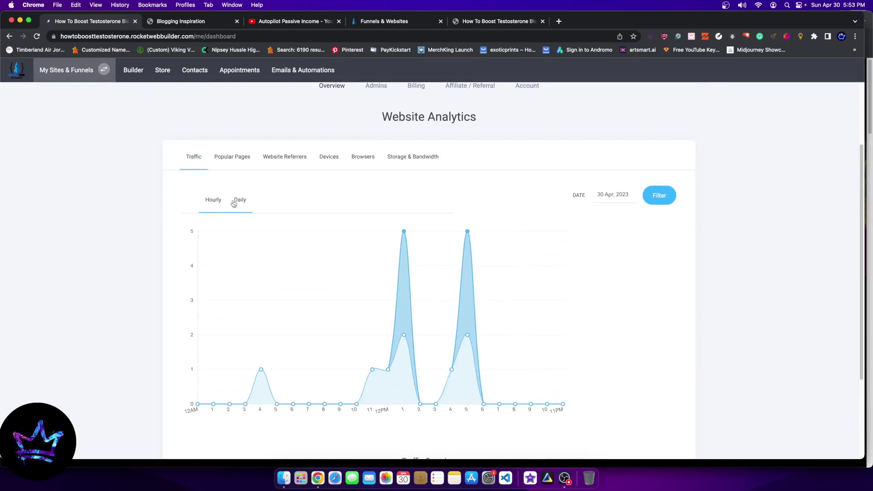
left_click(240, 199)
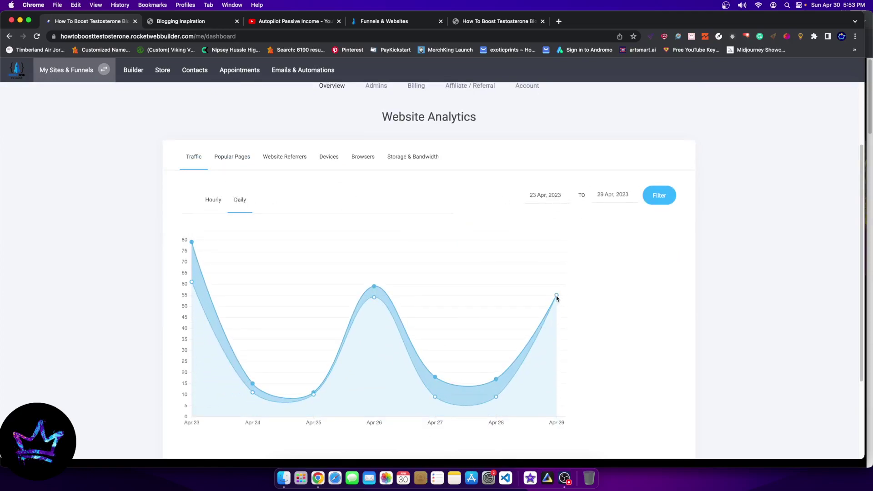
mouse_move(370, 291)
mouse_move(194, 258)
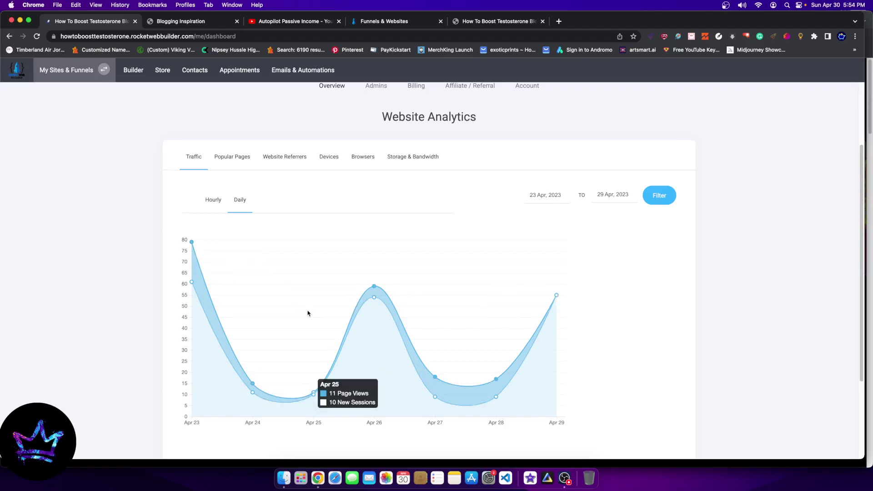
scroll(308, 312, "down", 2)
scroll(660, 219, "up", 4)
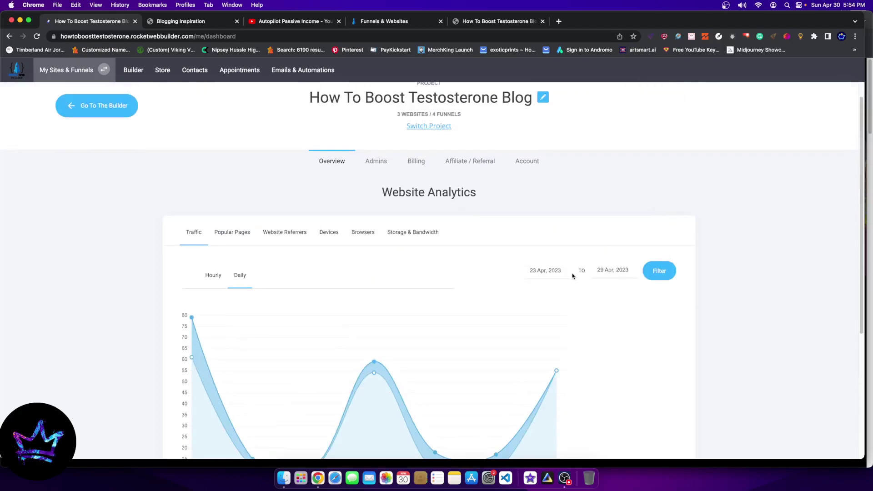
scroll(573, 276, "down", 5)
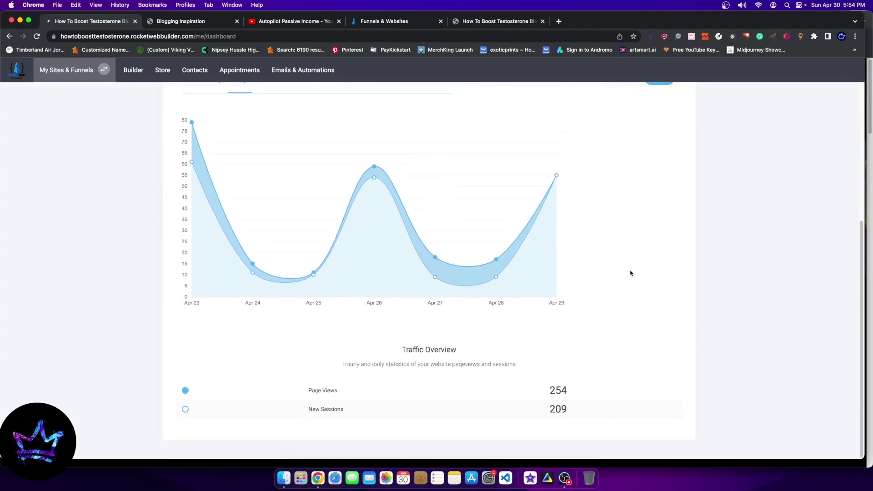
scroll(631, 273, "up", 5)
Filter the daily traffic from 01 Apr, 2023 and check the total page views in the traffic overview.
left_click(546, 292)
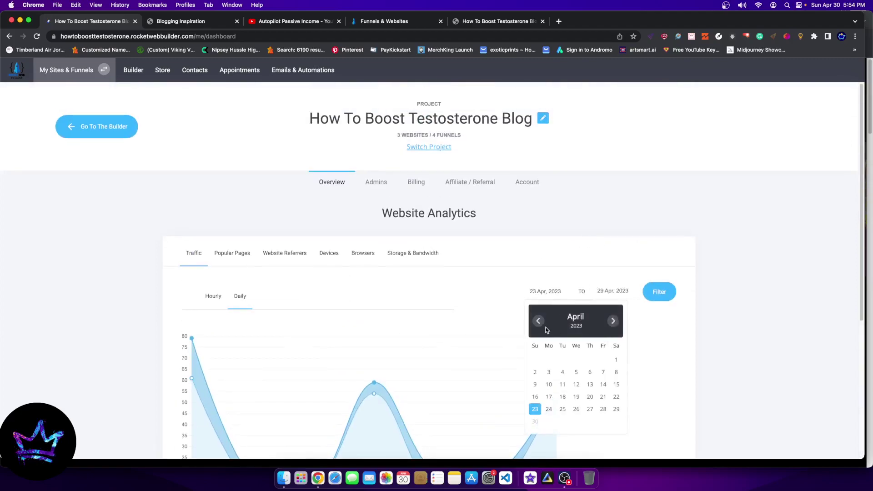
left_click(617, 360)
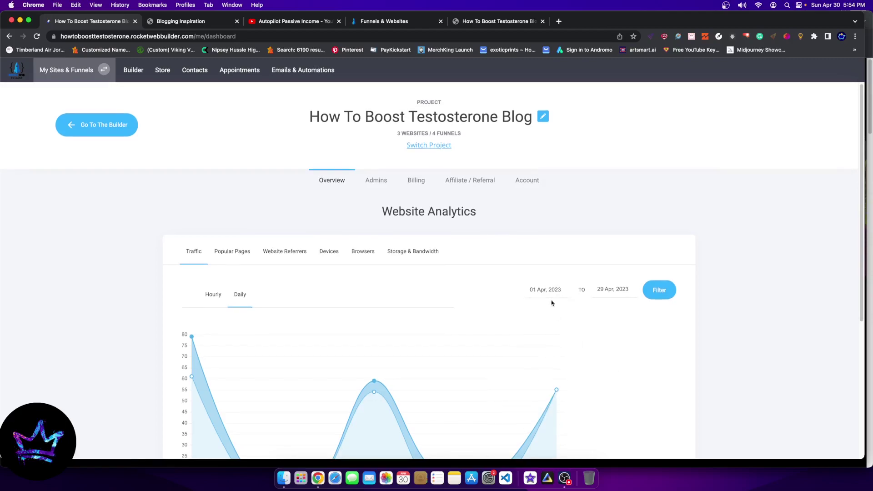
left_click(659, 290)
scroll(625, 353, "down", 5)
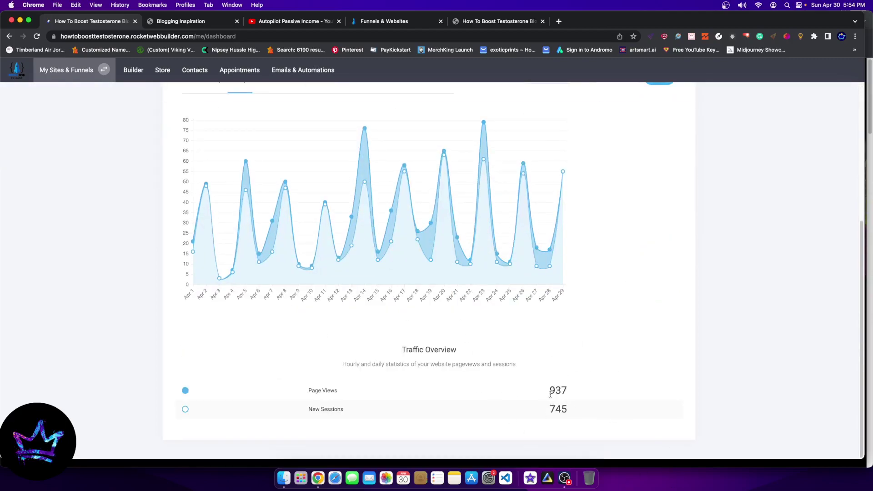
left_click_drag(551, 394, 563, 391)
scroll(563, 390, "up", 2)
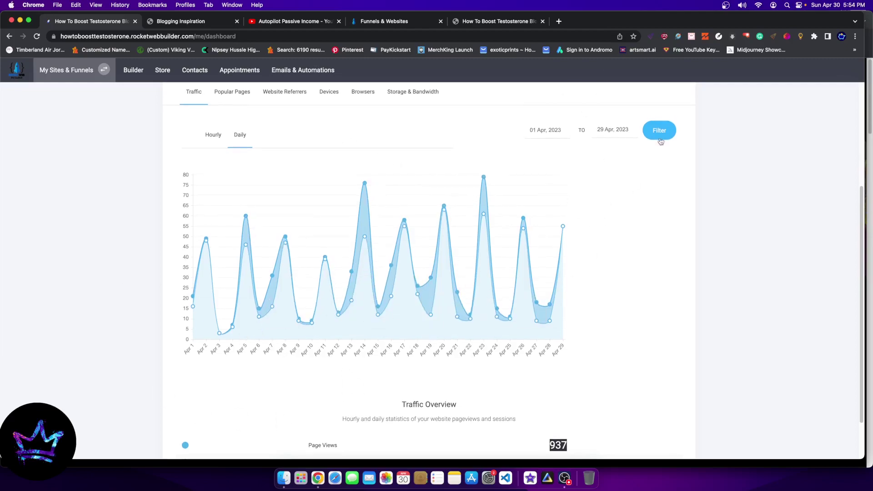
Extend the daily traffic filter to start on 01 Mar, 2023 and review the chart and totals.
left_click(534, 129)
left_click(538, 159)
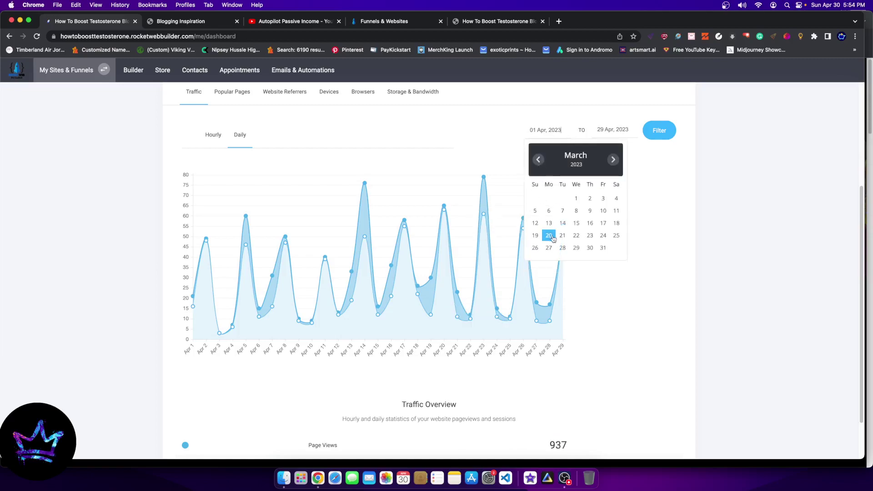
left_click(577, 199)
left_click(661, 132)
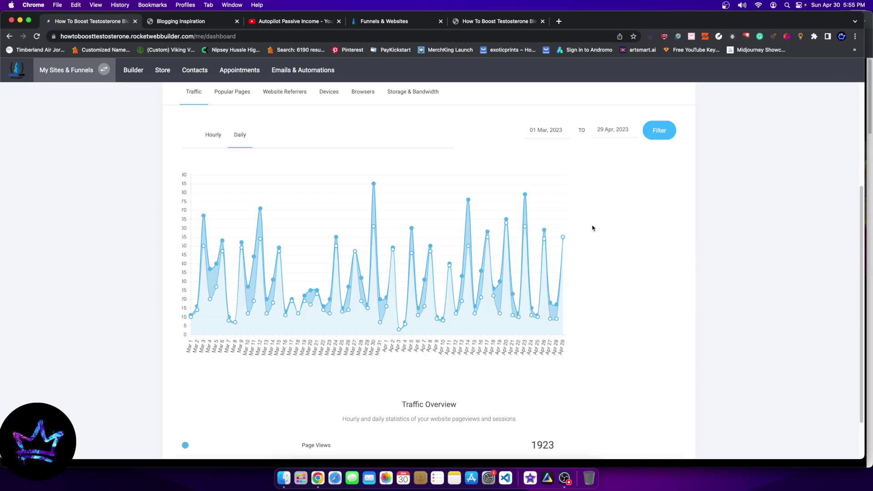
scroll(592, 227, "down", 2)
scroll(433, 78, "up", 8)
scroll(94, 207, "down", 7)
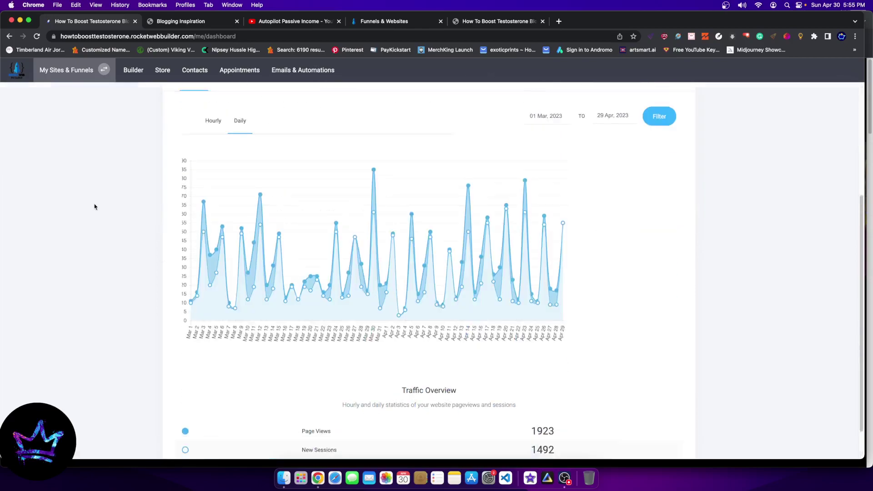
Return to the builder, open the Testosterone Boosting Foods page from the Pages folder and preview it.
scroll(95, 207, "up", 8)
left_click(85, 126)
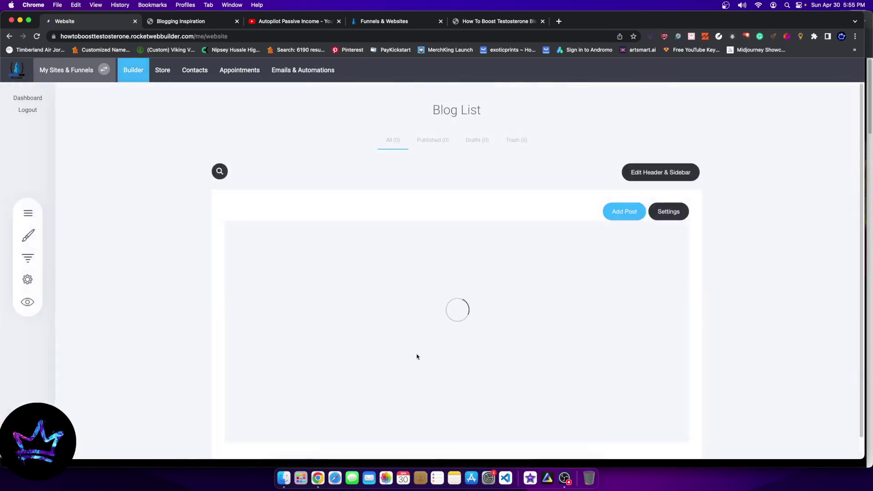
scroll(417, 357, "down", 10)
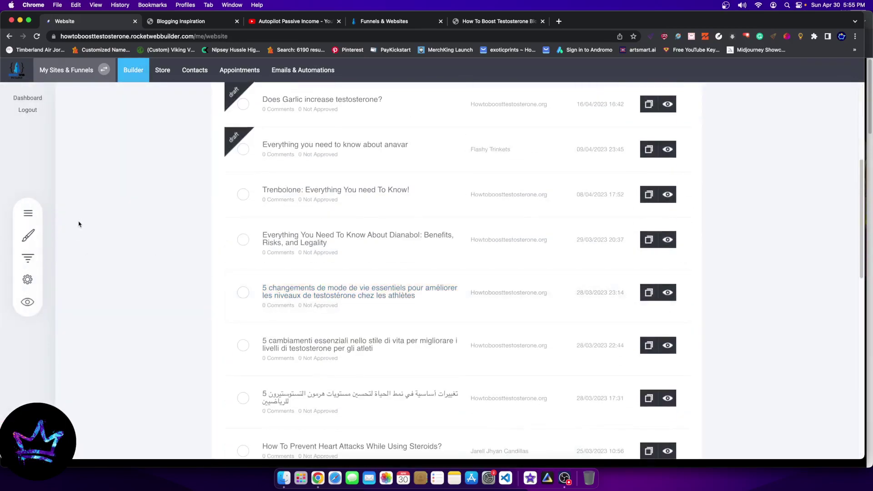
left_click(22, 212)
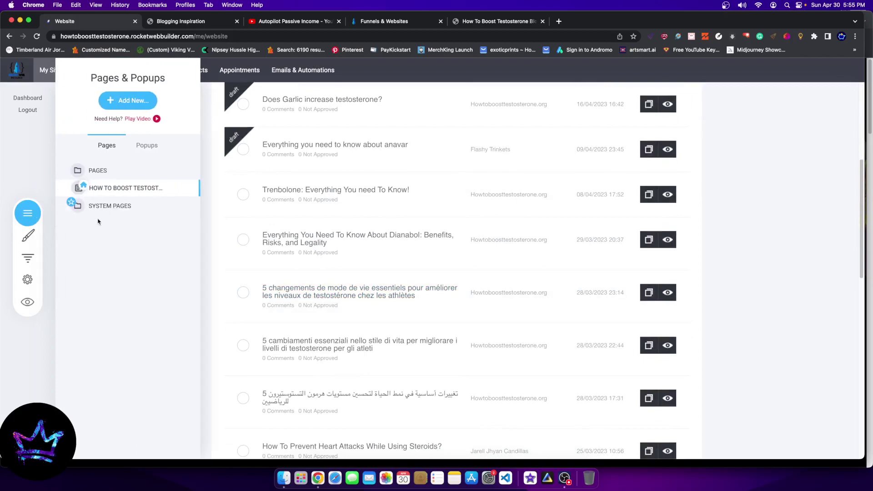
left_click(106, 171)
left_click(139, 189)
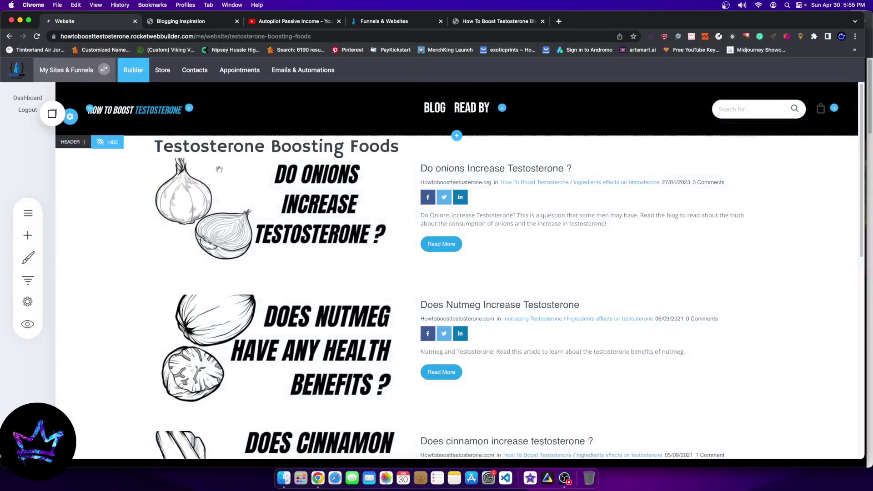
left_click(27, 325)
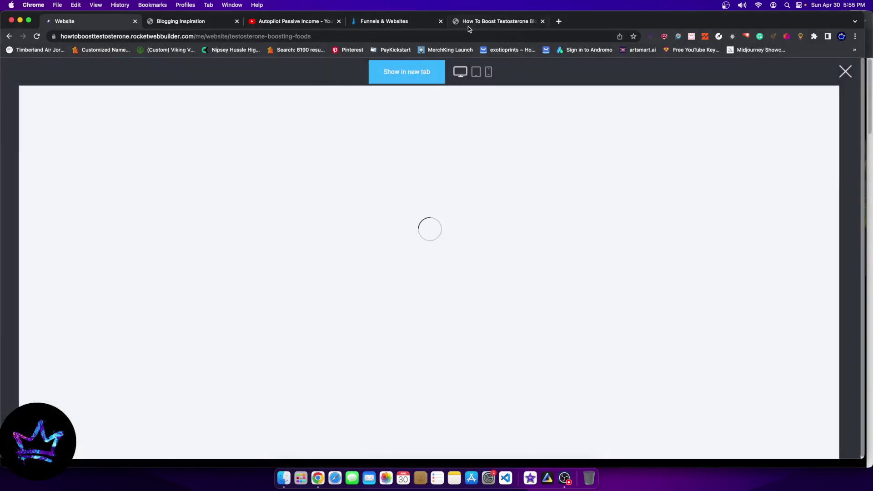
Reload the live site's home page in its browser tab and look through the posts on its Blog page.
left_click(470, 25)
left_click(84, 81)
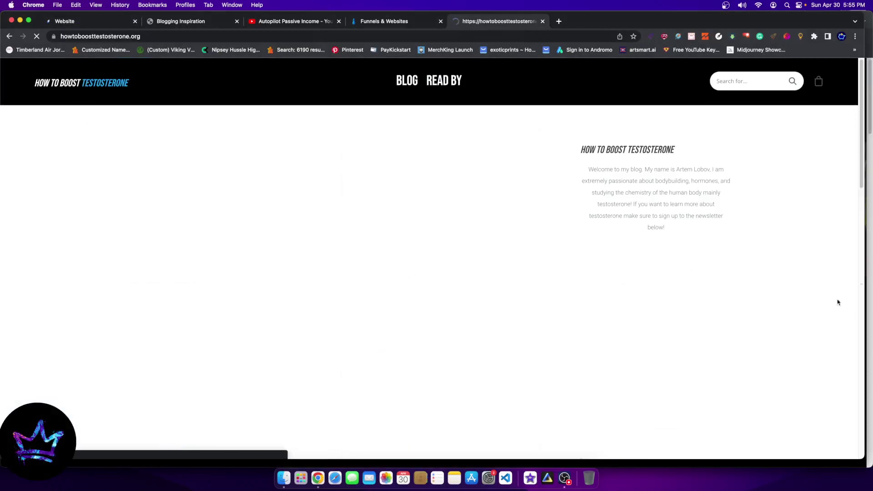
left_click(410, 78)
scroll(497, 207, "down", 20)
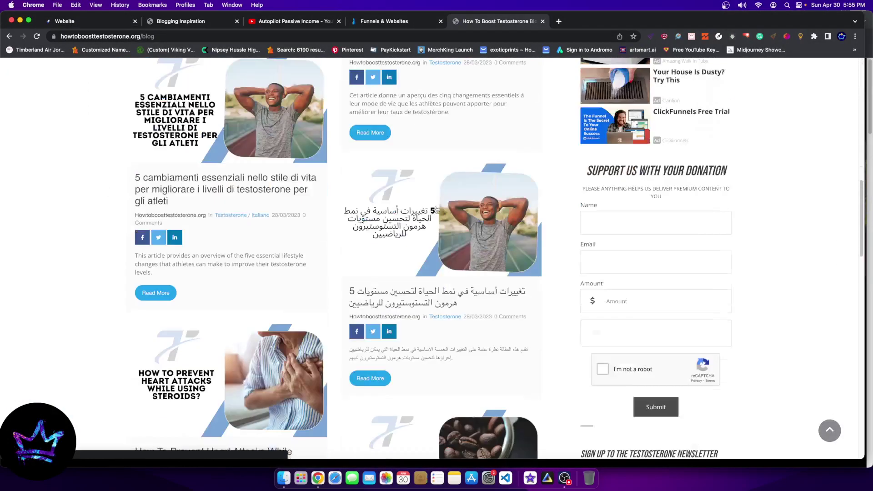
scroll(219, 178, "up", 20)
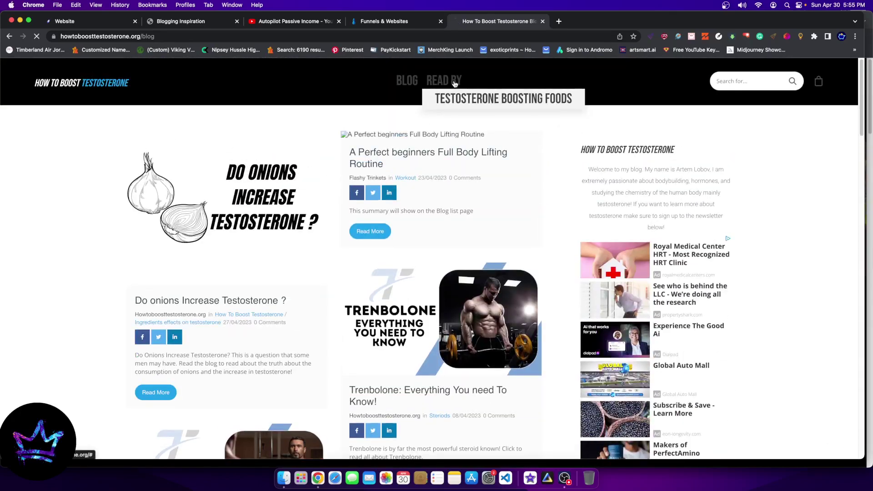
Open the Testosterone Boosting Foods page under Read By on the live site and look through its posts.
left_click(455, 84)
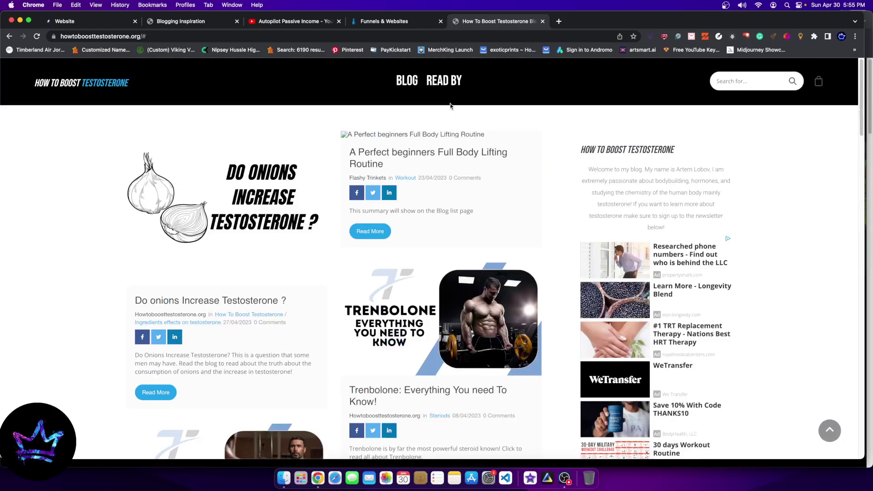
mouse_move(450, 82)
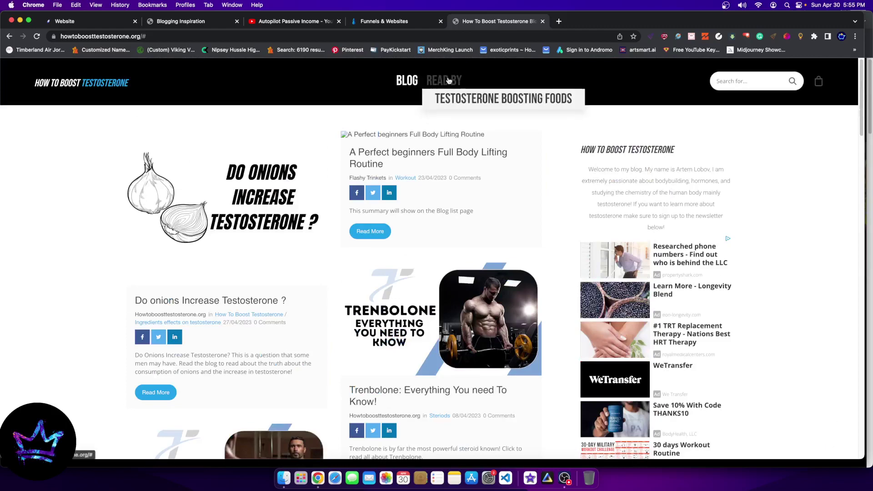
left_click(509, 98)
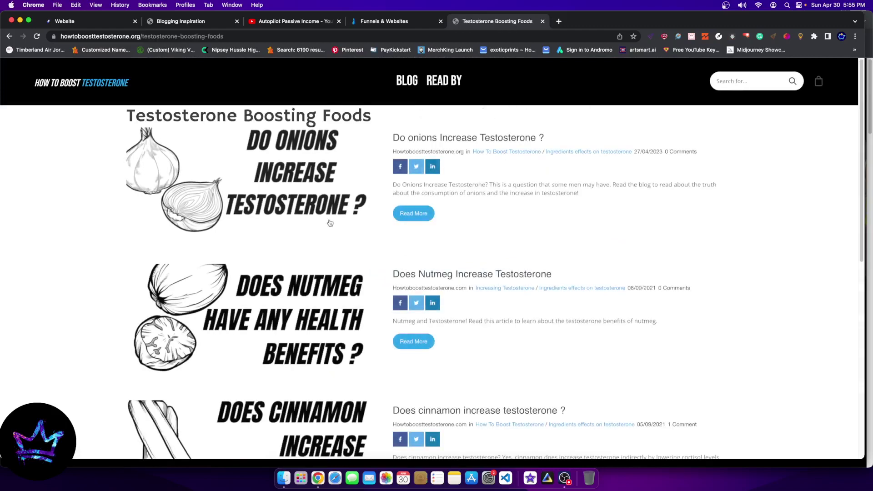
scroll(384, 220, "down", 10)
scroll(436, 181, "up", 10)
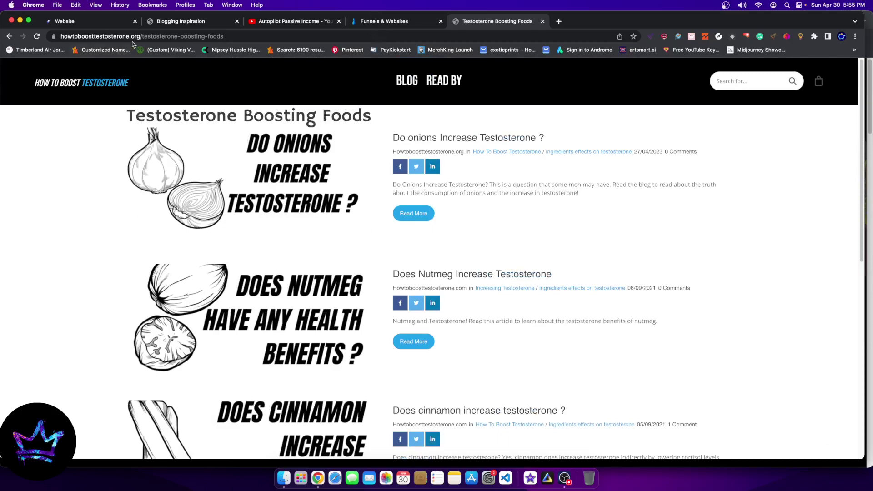
Return to the builder, close the Testosterone Boosting Foods preview and open the site's list of pages.
left_click(84, 21)
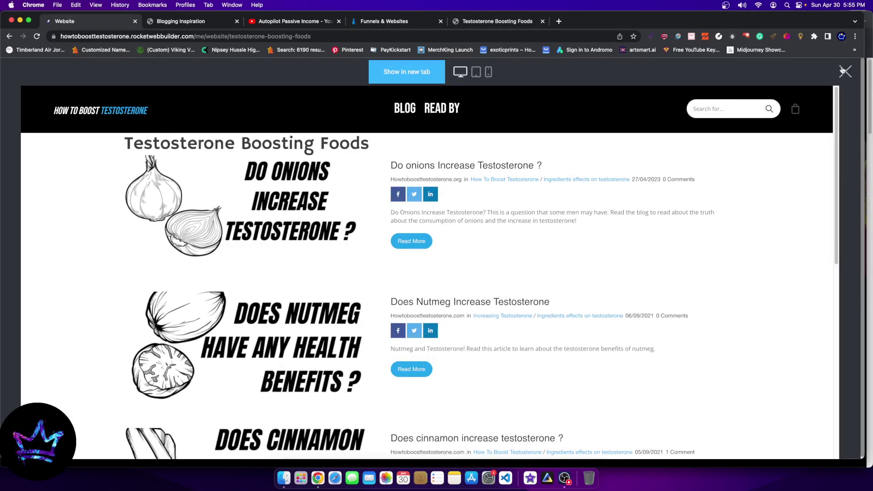
left_click(844, 71)
left_click(20, 217)
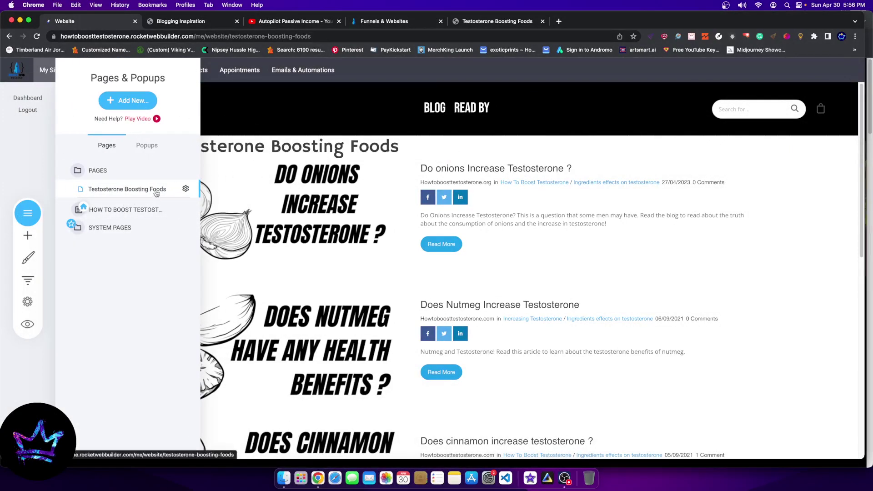
Start a new page using the first template in the Membership / Course category.
left_click(130, 102)
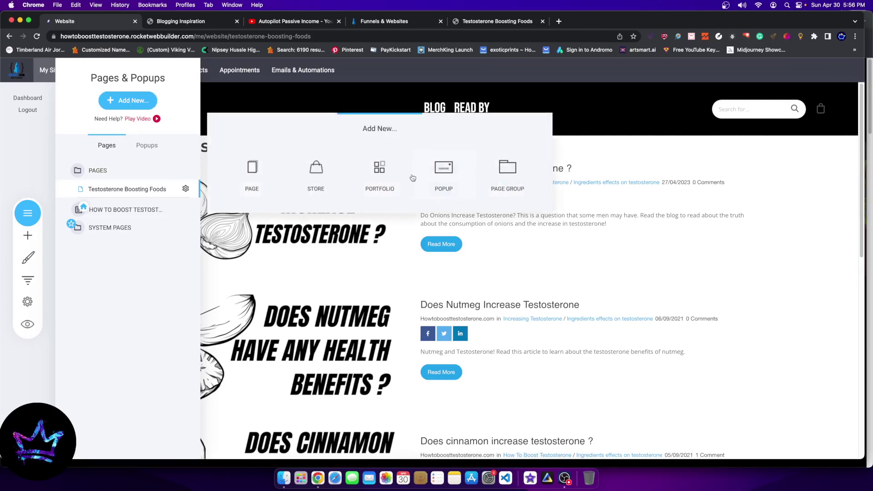
left_click(248, 169)
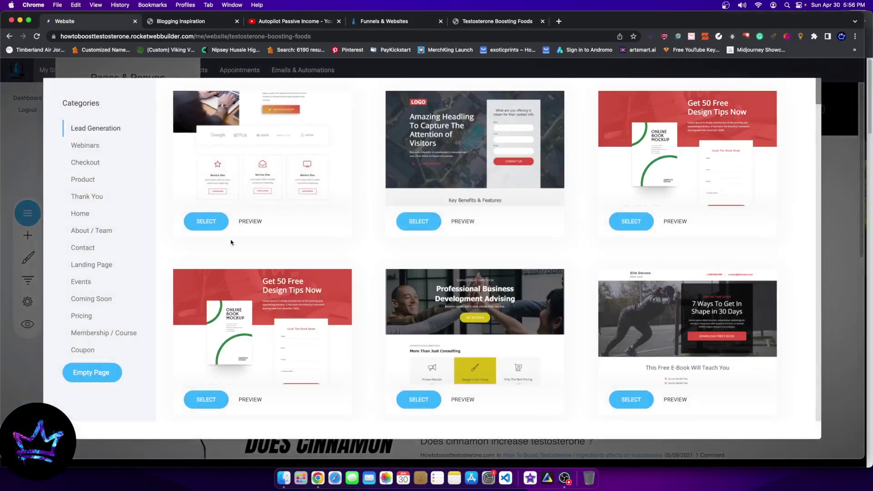
left_click(101, 333)
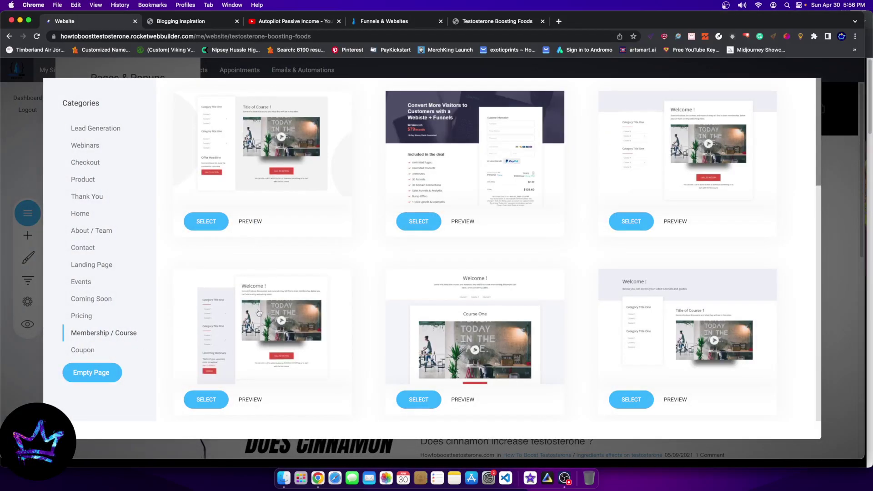
scroll(460, 156, "down", 10)
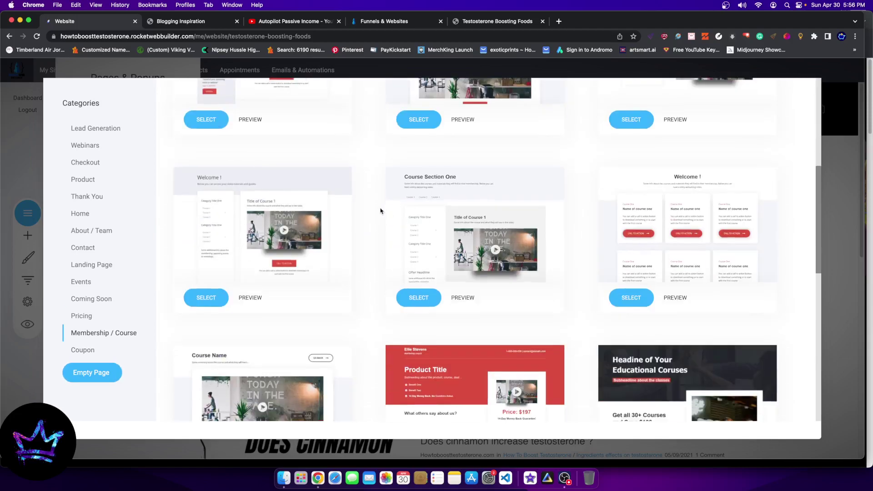
scroll(367, 272, "up", 10)
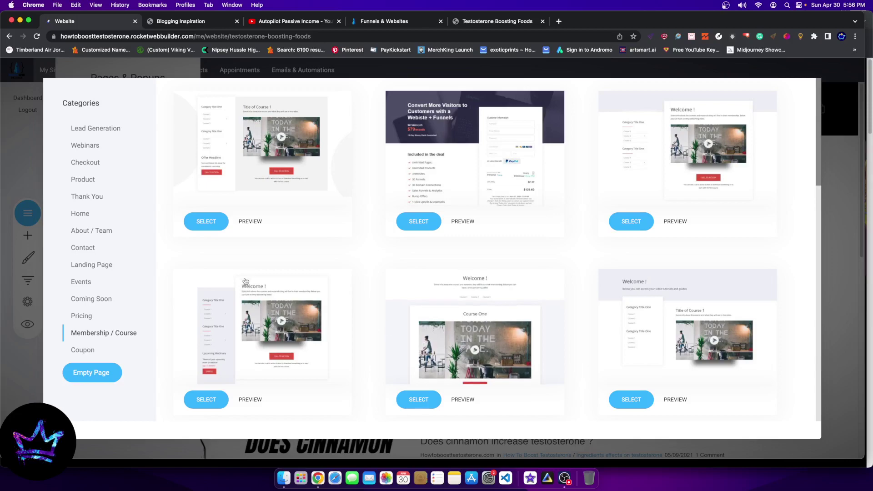
left_click(219, 223)
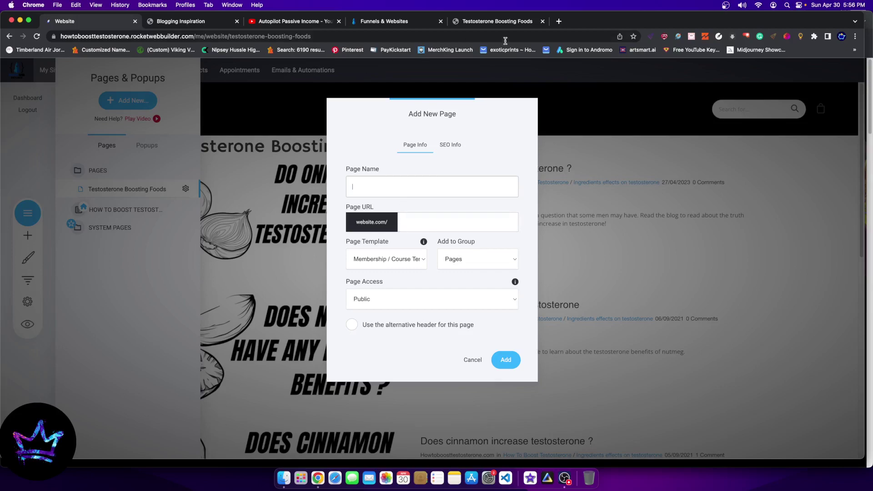
Look at the Free Bloggers Mastery Course page and the live blog in their browser tabs for reference.
left_click(150, 21)
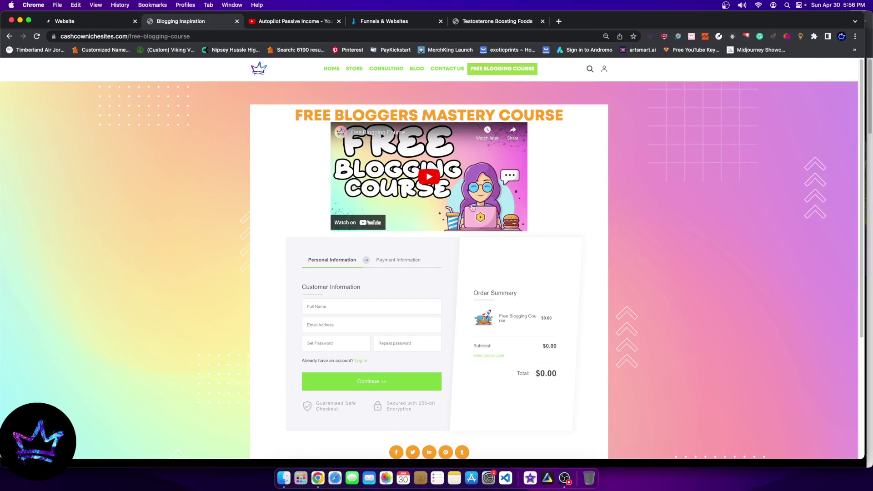
left_click(501, 23)
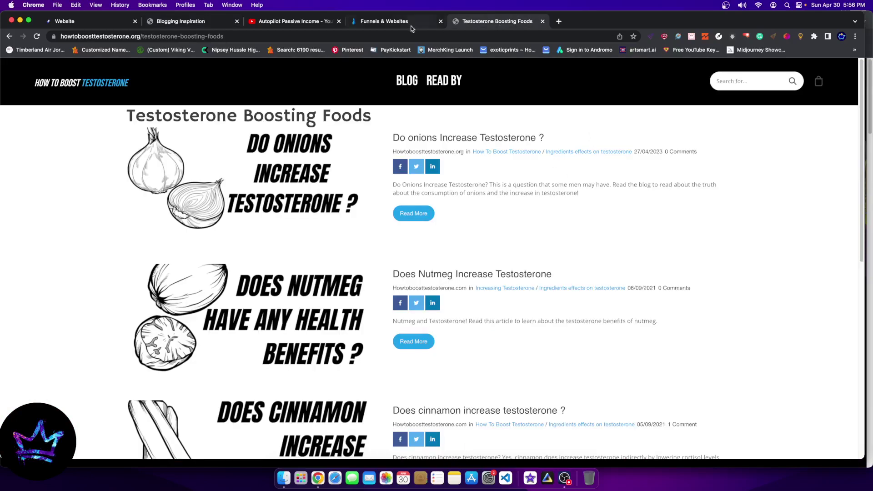
left_click(405, 27)
left_click(187, 25)
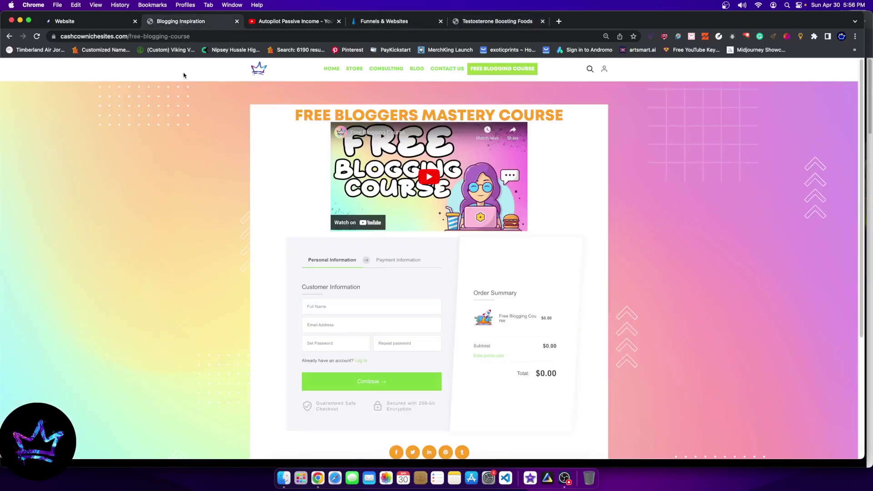
Back in the builder, name the new page COURSE CONTENT, limit its access to Members Only and add it.
left_click(116, 22)
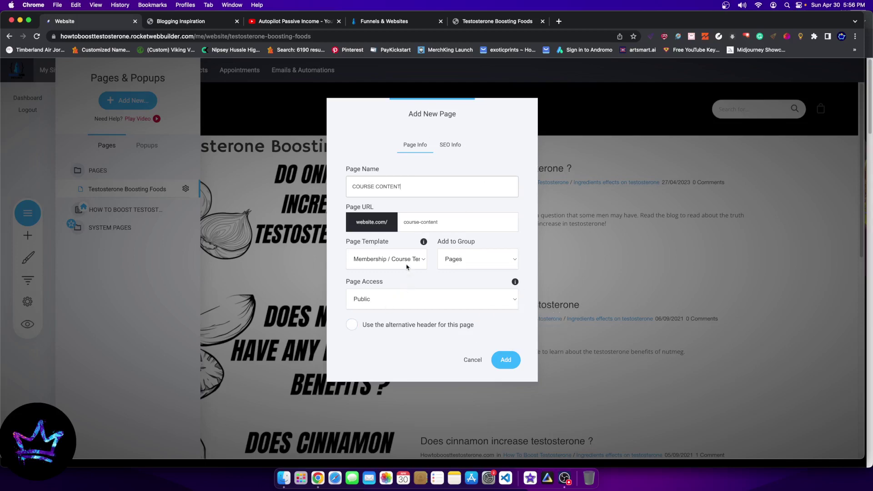
left_click(409, 299)
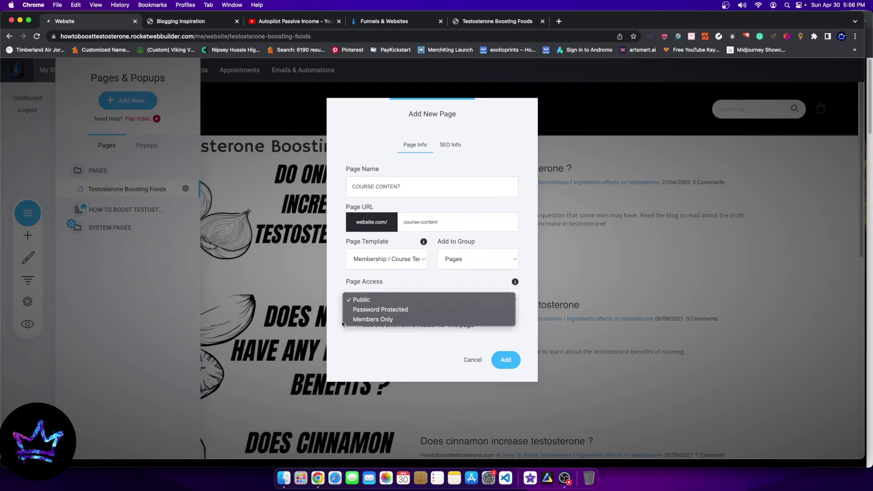
left_click(381, 320)
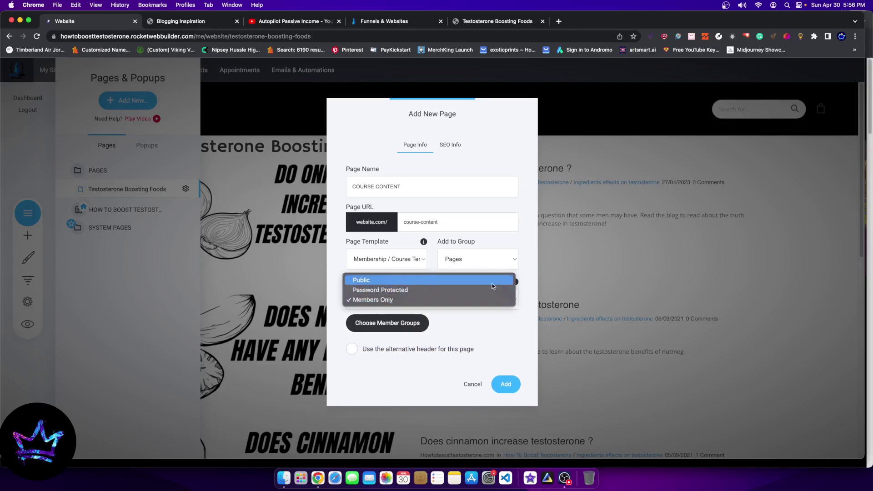
left_click(514, 145)
left_click(504, 384)
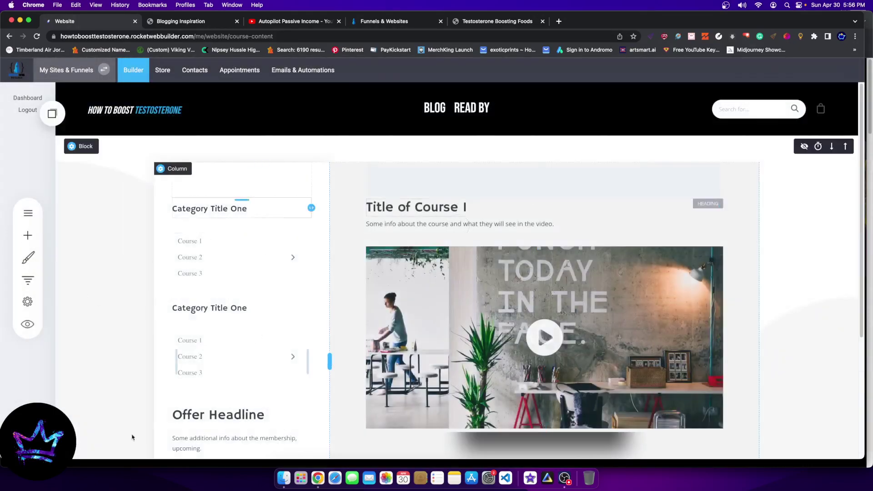
scroll(265, 251, "down", 4)
scroll(136, 361, "up", 4)
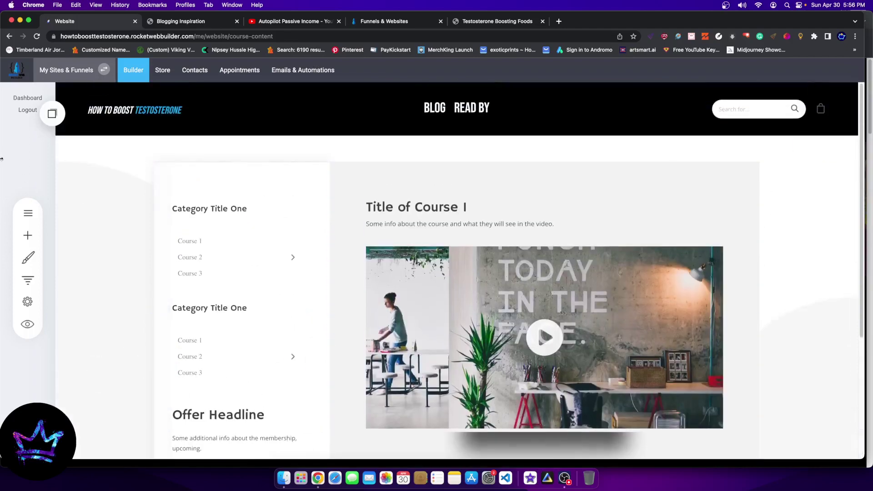
Create a new page group named PAID COURSE.
left_click(27, 213)
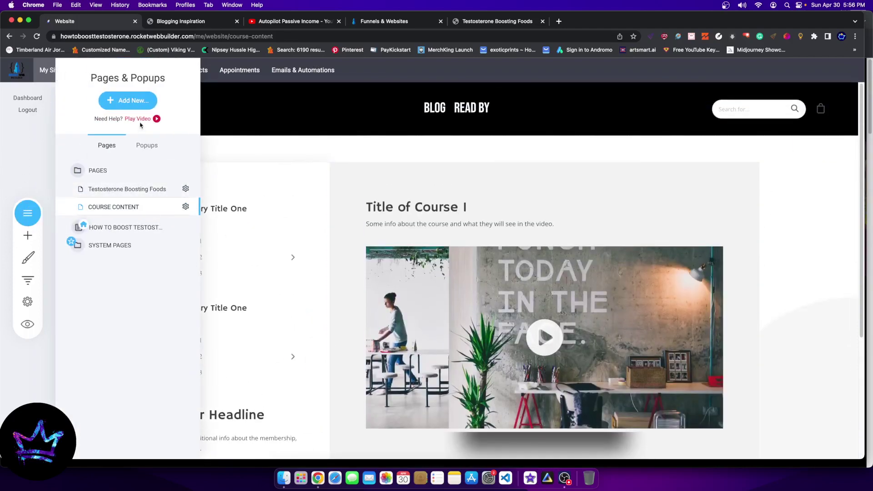
left_click(105, 106)
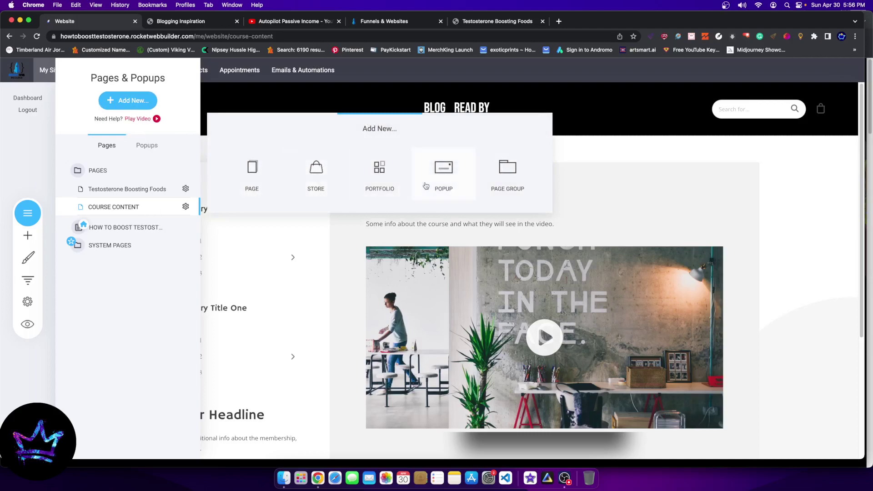
left_click(508, 188)
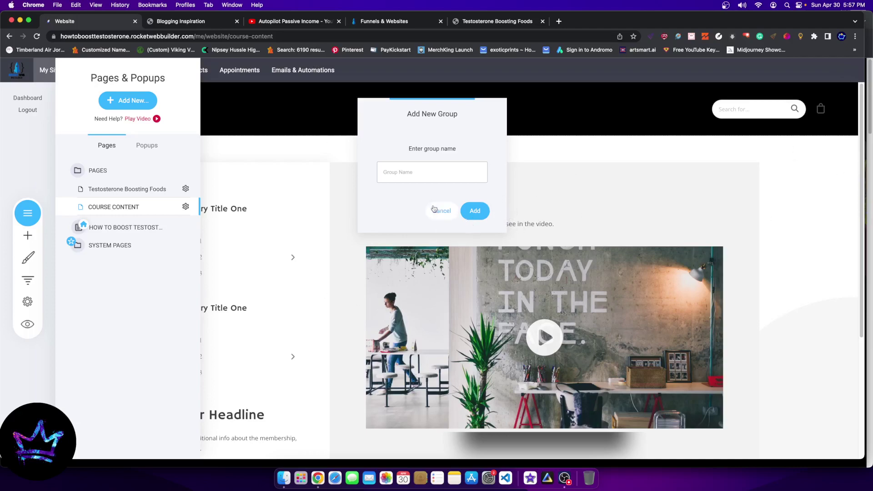
left_click(451, 171)
type("P")
key("BackSpace")
type("PAIU")
left_click(471, 213)
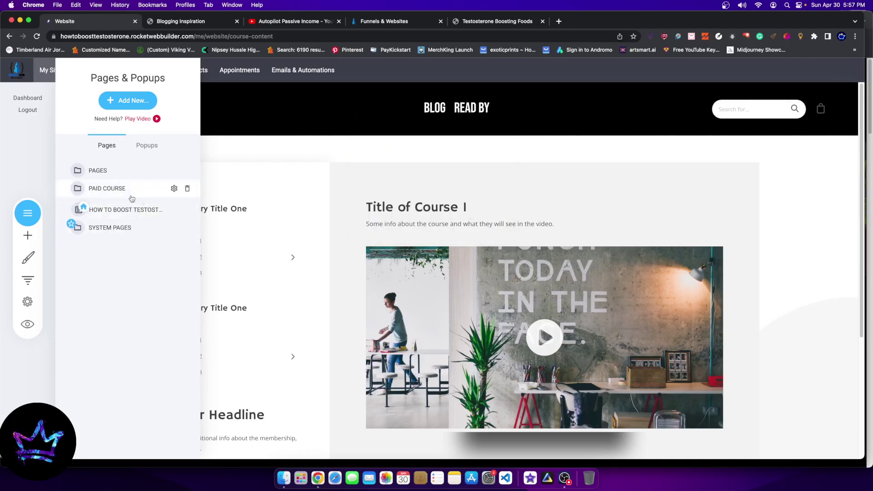
Reassign the COURSE CONTENT page to the PAID COURSE group and save its settings.
left_click(113, 171)
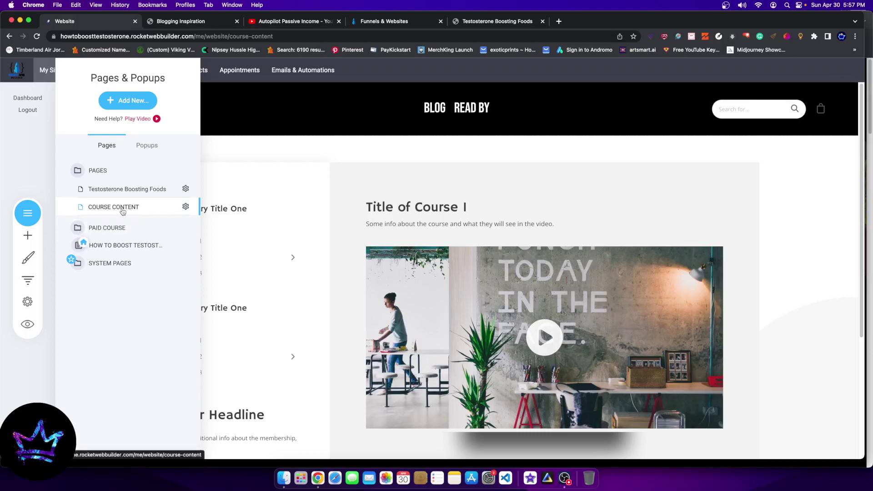
left_click(186, 207)
left_click(196, 139)
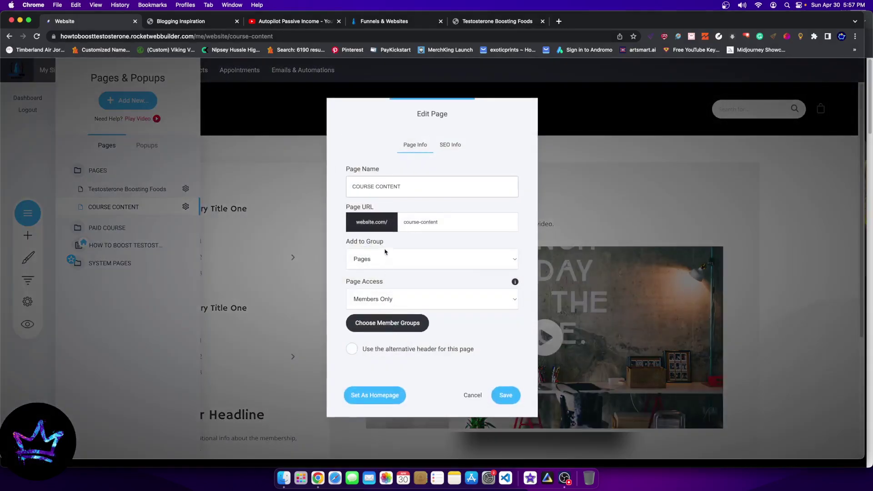
left_click(368, 258)
left_click(348, 242)
left_click(366, 264)
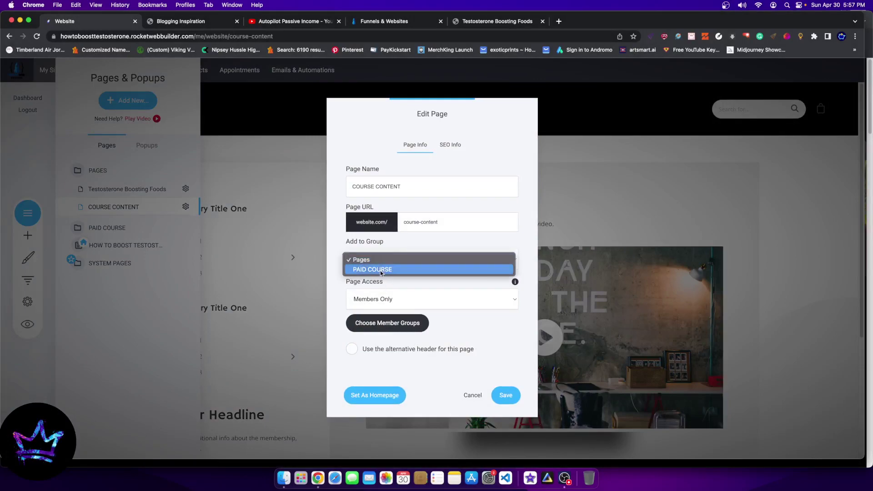
left_click(365, 268)
left_click(507, 395)
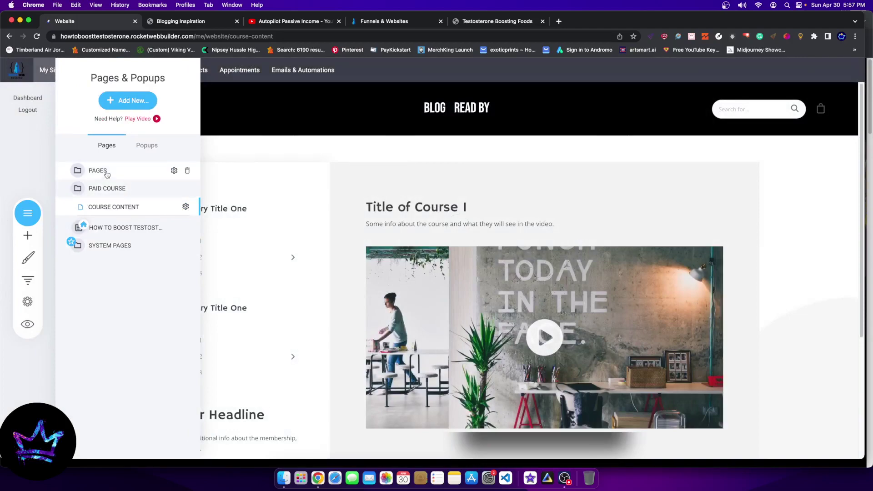
Check which pages the Pages and PAID COURSE groups contain, and leave the page list.
left_click(91, 170)
left_click(108, 209)
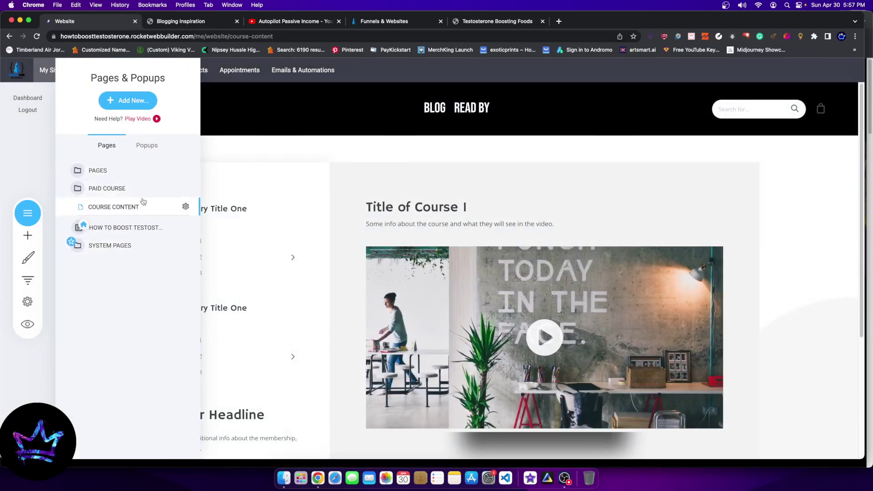
left_click(93, 172)
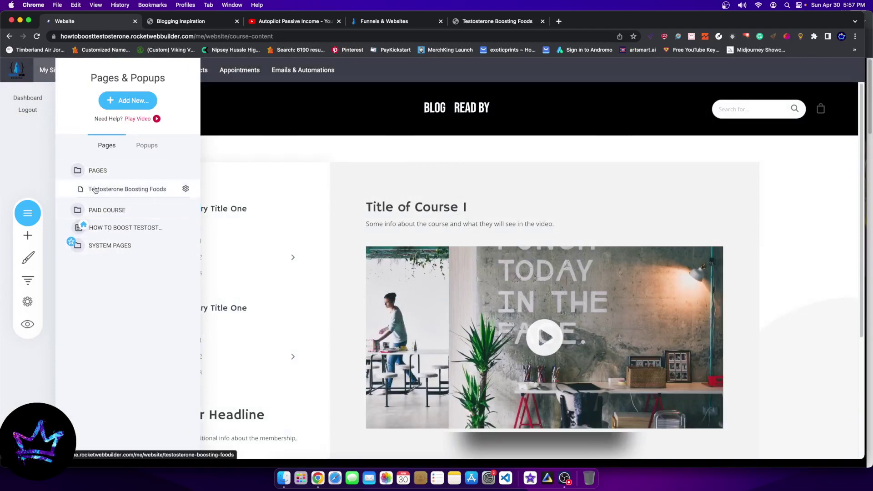
left_click(103, 210)
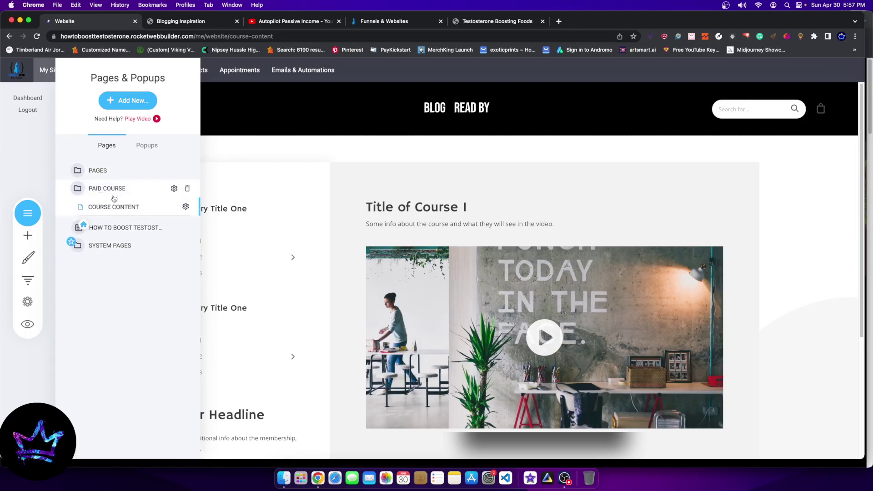
left_click(26, 214)
left_click(28, 213)
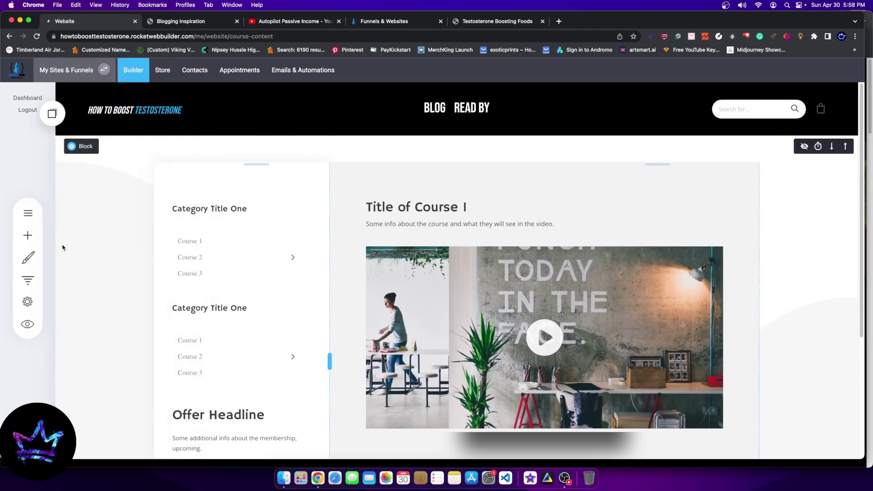
Start adding another page to the site so that the page template gallery opens.
left_click(28, 213)
left_click(126, 102)
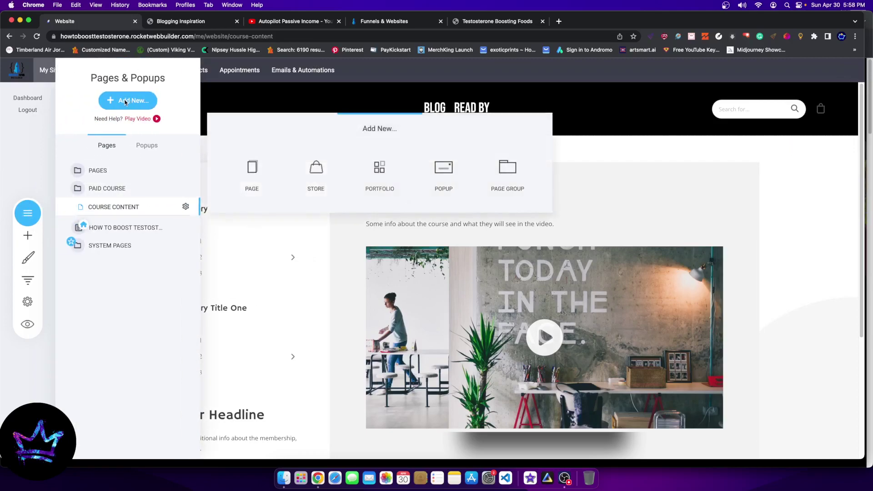
left_click(251, 173)
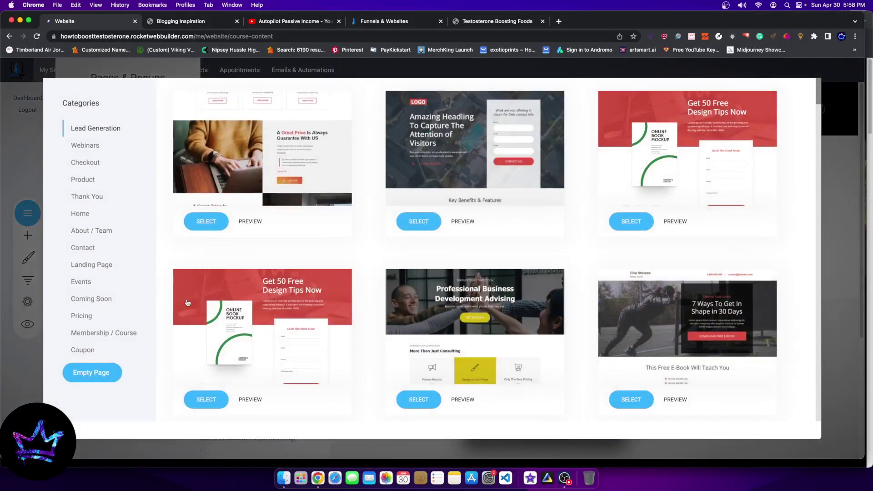
Browse the page templates in the Lead Generation category.
scroll(369, 299, "down", 10)
scroll(369, 299, "up", 8)
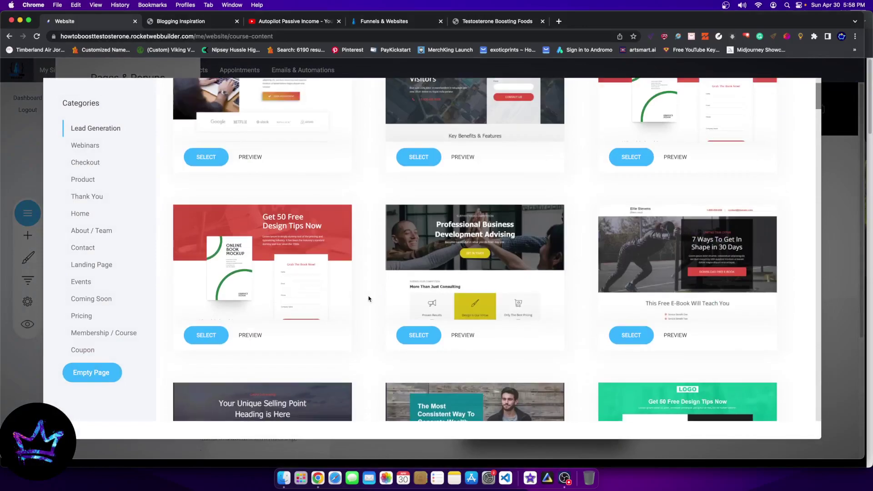
scroll(365, 298, "down", 6)
scroll(364, 291, "down", 2)
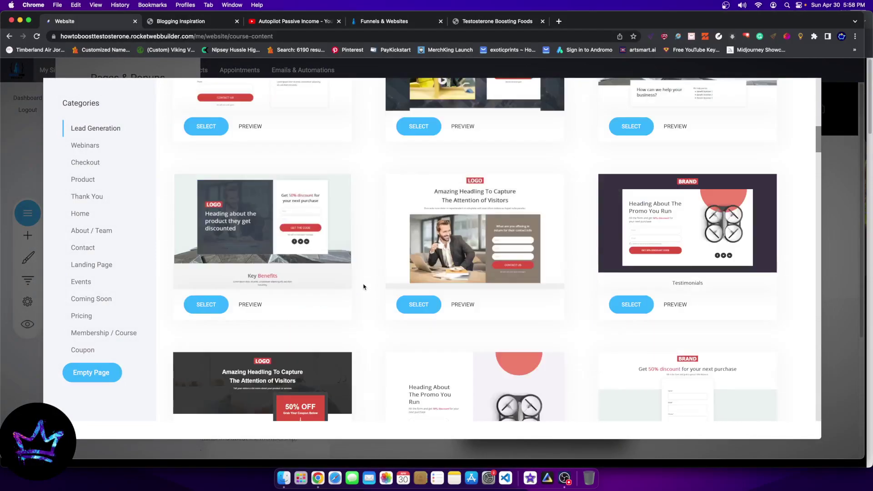
scroll(360, 291, "down", 3)
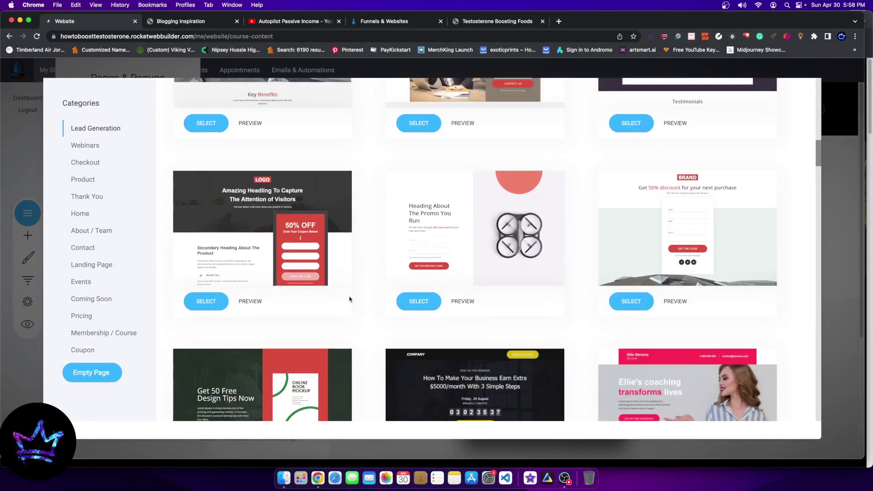
scroll(334, 243, "down", 1)
scroll(335, 244, "down", 10)
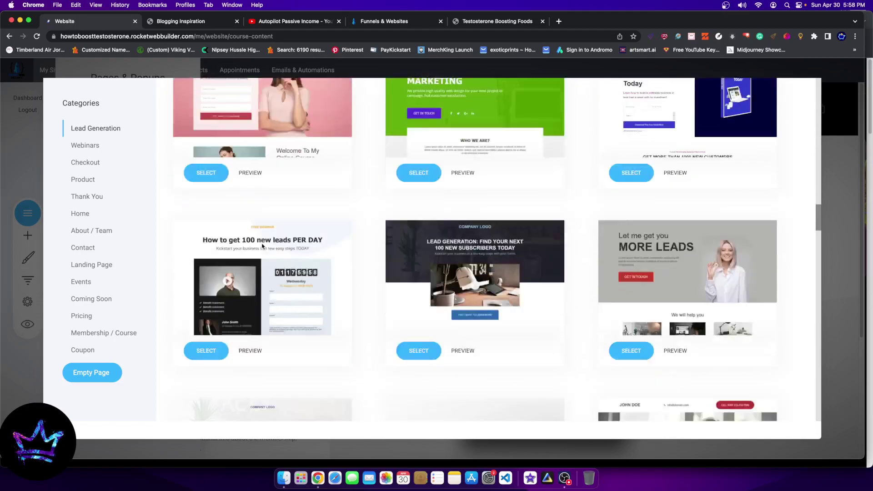
scroll(304, 207, "up", 5)
scroll(304, 208, "down", 8)
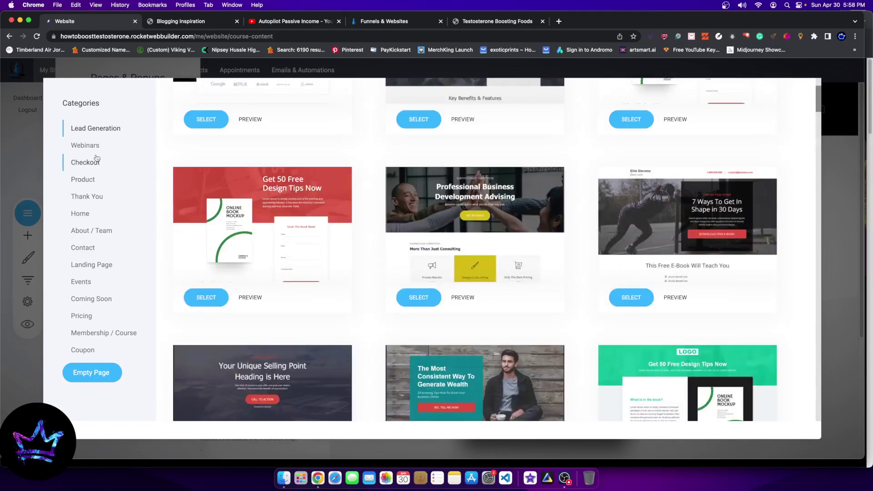
Look through the page templates in the Checkout and Webinars categories.
scroll(282, 202, "up", 3)
left_click(91, 163)
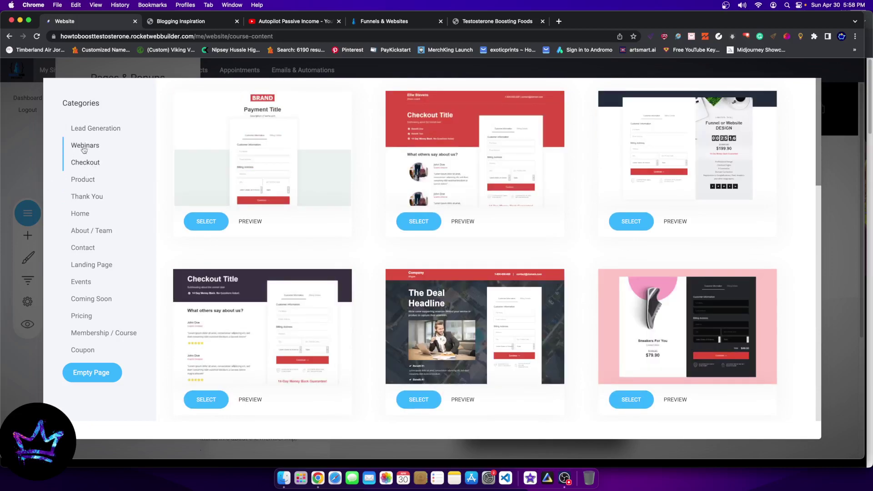
left_click(84, 146)
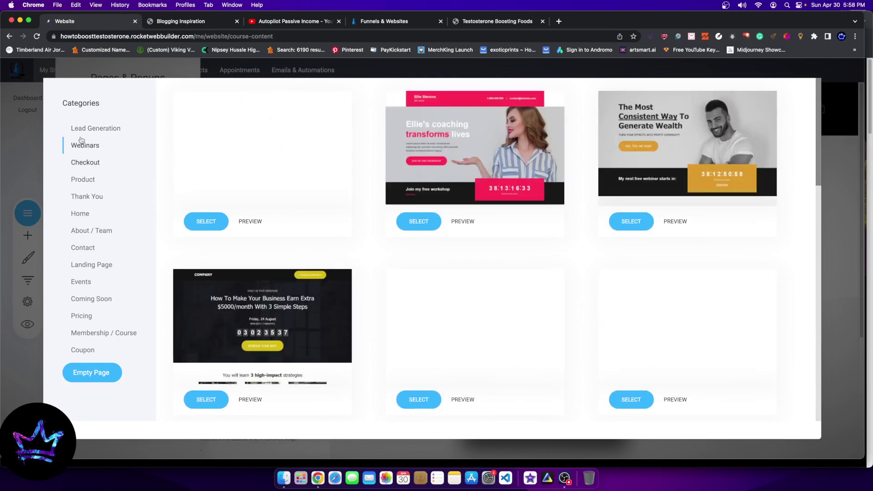
Browse the page templates in the Product category, including the headphone, course and organic juice designs.
left_click(83, 180)
scroll(581, 285, "down", 2)
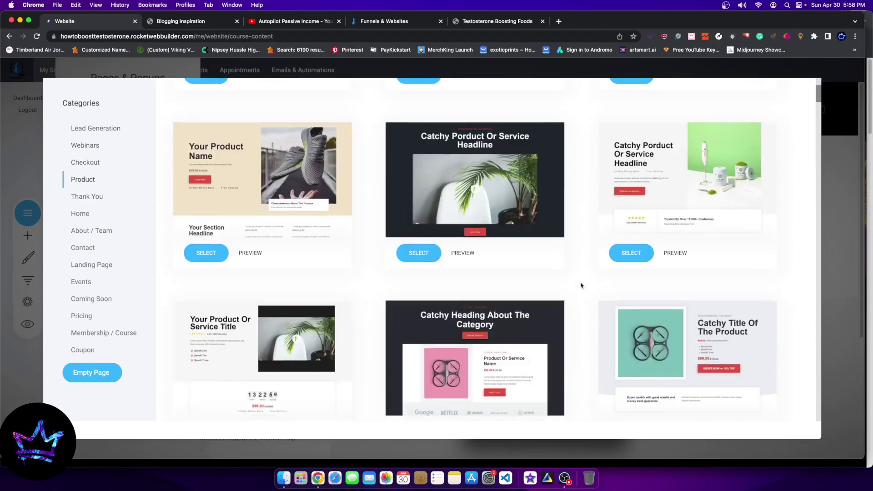
scroll(581, 285, "down", 15)
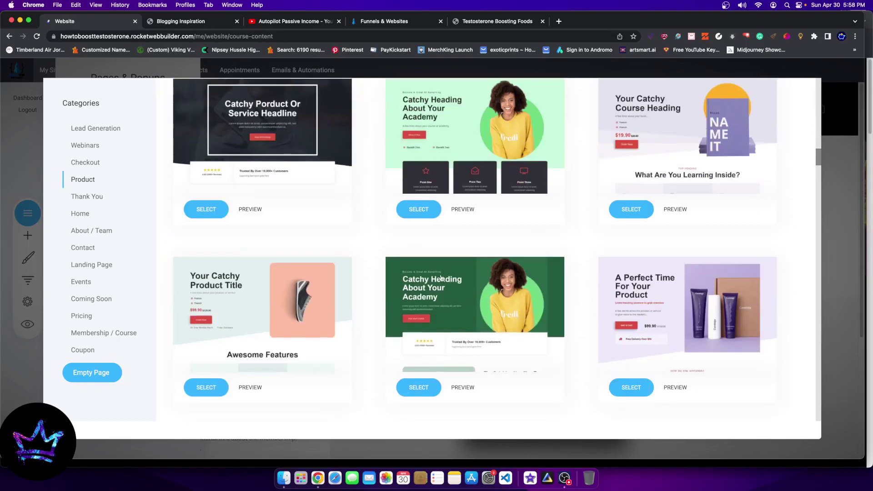
scroll(441, 278, "down", 15)
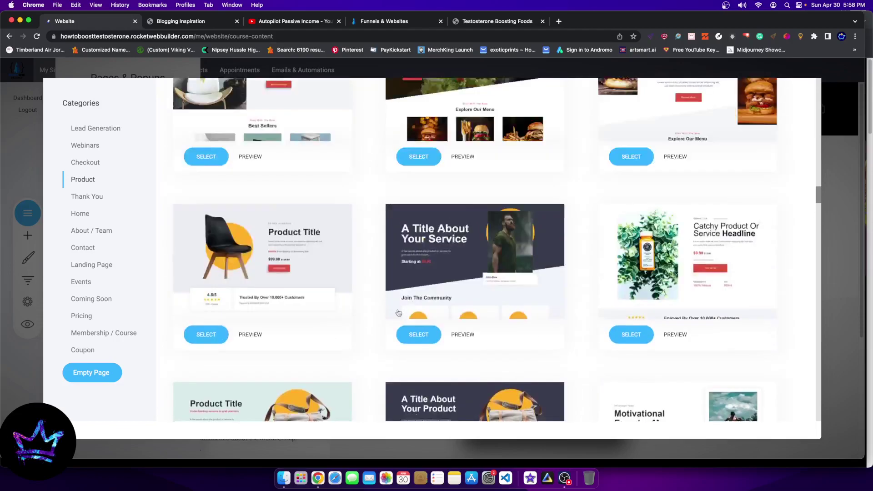
scroll(398, 312, "up", 15)
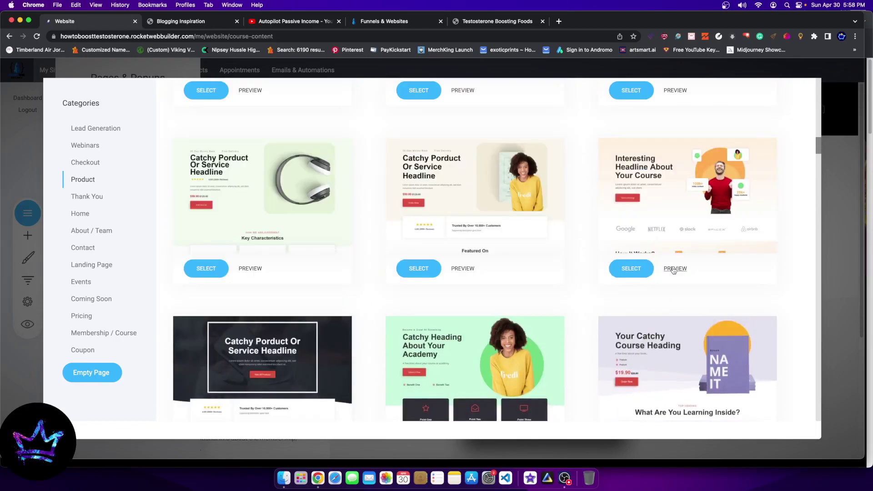
mouse_move(679, 230)
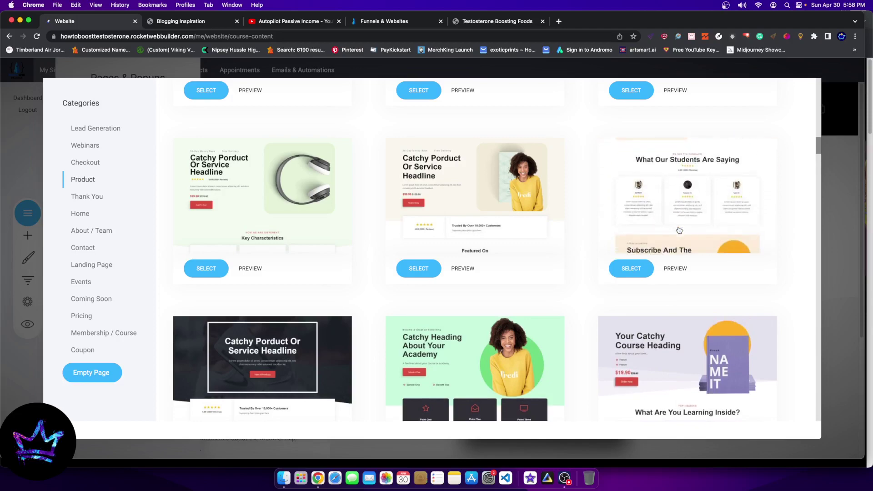
mouse_move(302, 180)
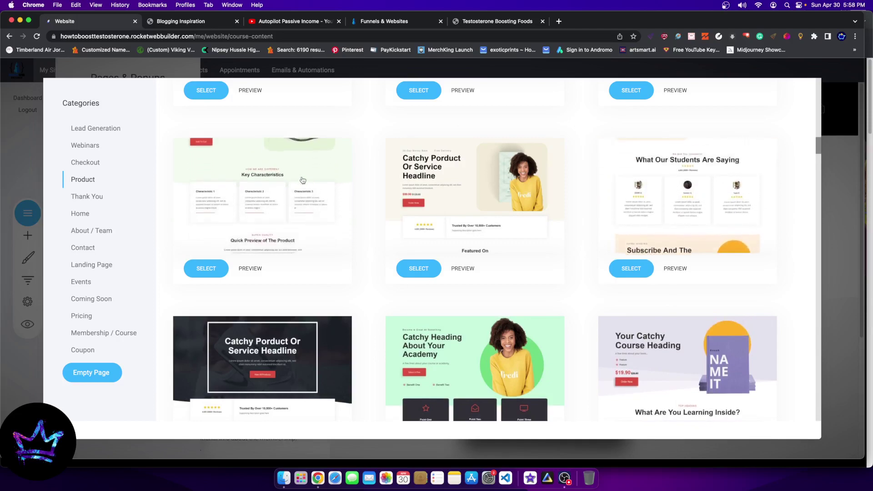
scroll(772, 345, "down", 2)
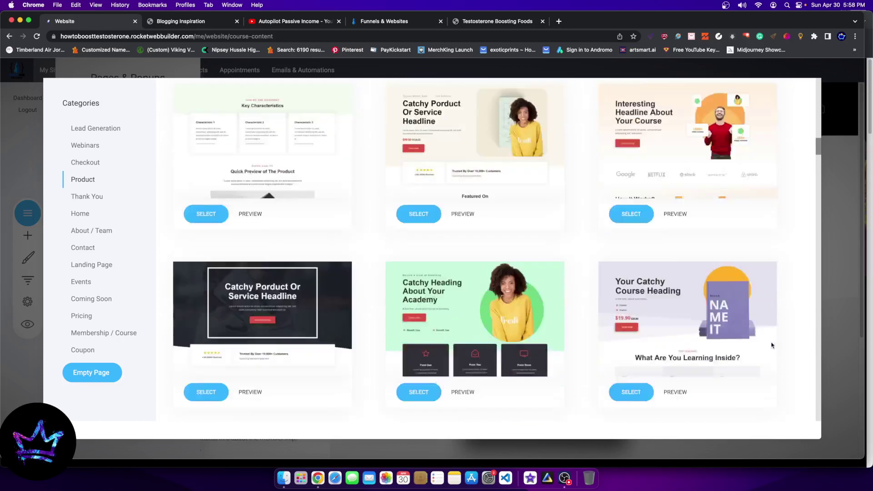
scroll(771, 345, "down", 10)
scroll(514, 343, "down", 5)
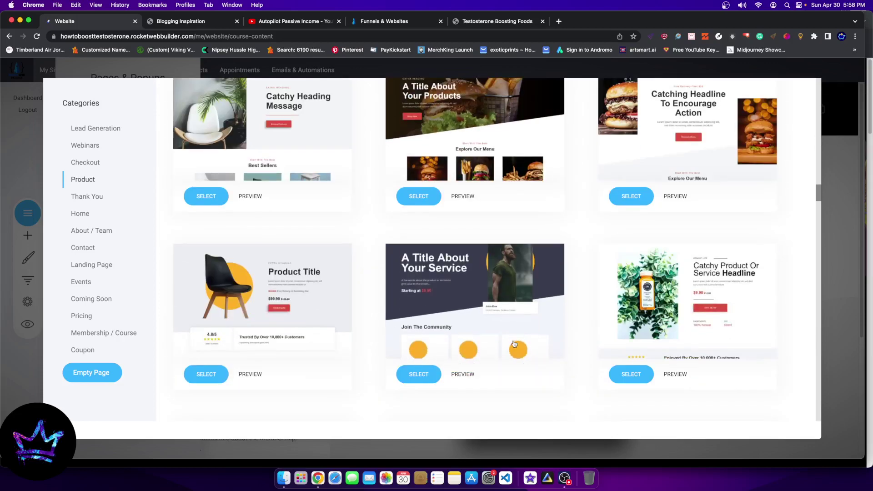
mouse_move(728, 304)
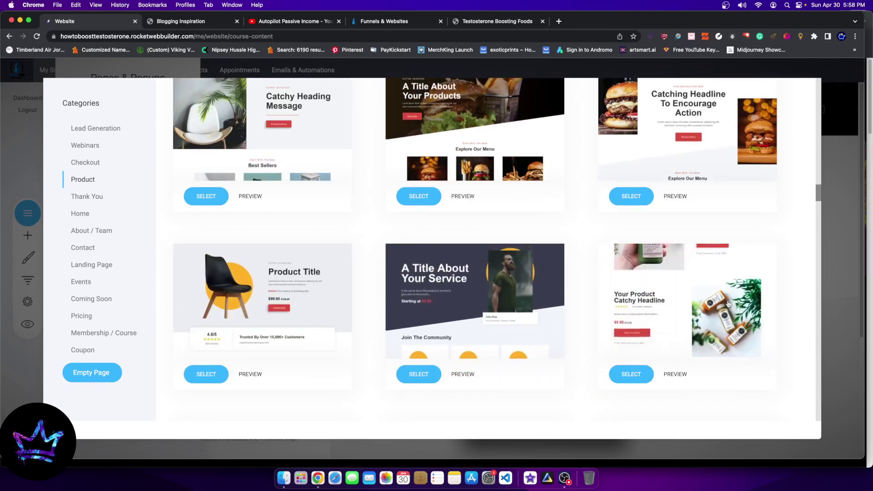
Preview the organic juice product template and review its product, testimonial and subscribe sections.
left_click(673, 376)
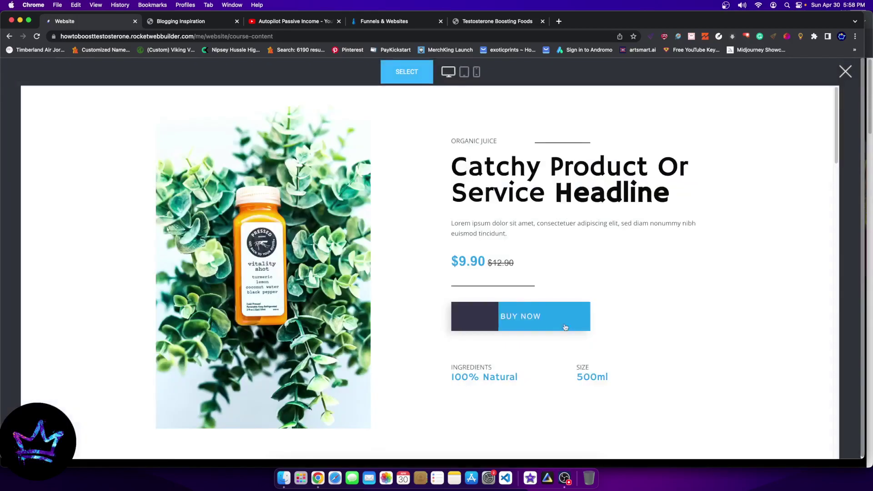
scroll(449, 287, "down", 15)
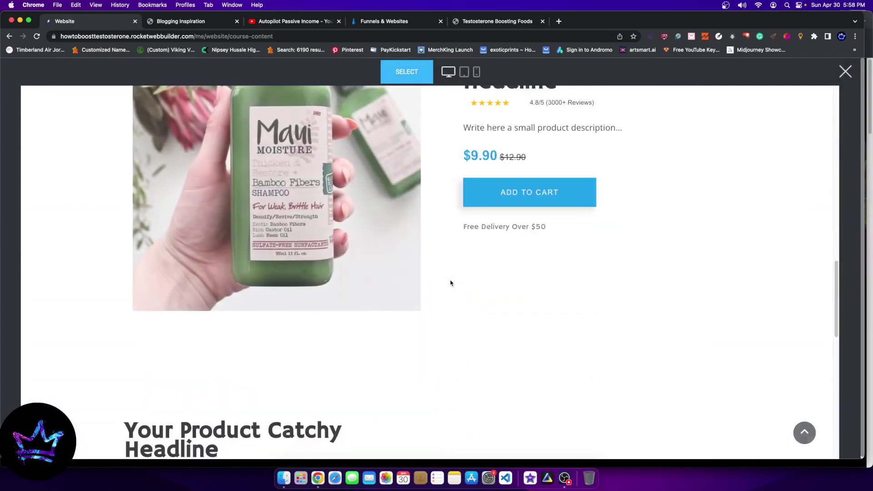
scroll(452, 283, "down", 10)
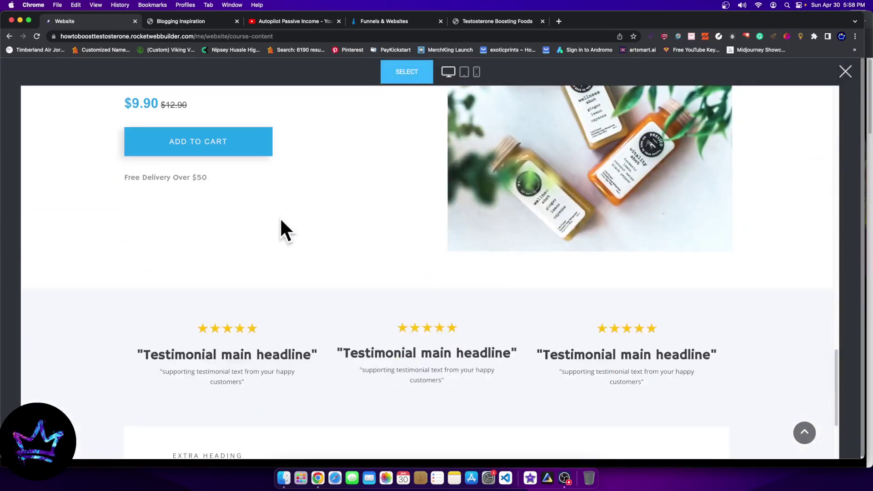
scroll(540, 241, "down", 4)
Open the Templates page on the Rocket Web Builder site and return to the template preview.
left_click(391, 22)
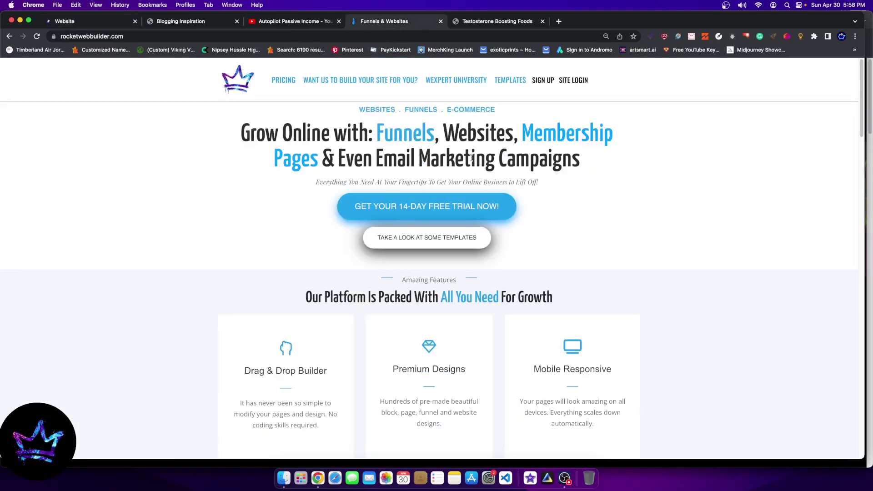
left_click(526, 84)
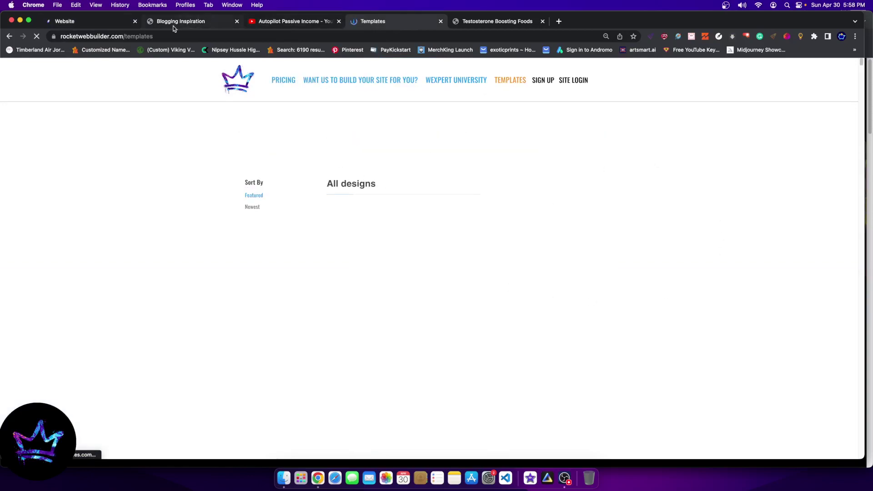
left_click(59, 22)
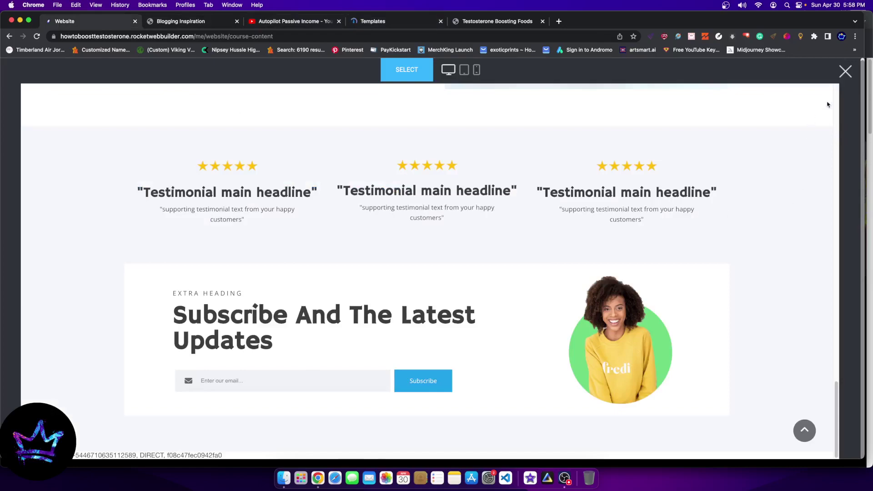
Use the previewed product template for a page named COURSE MEMBERS AREA with Password Protected access.
left_click(395, 72)
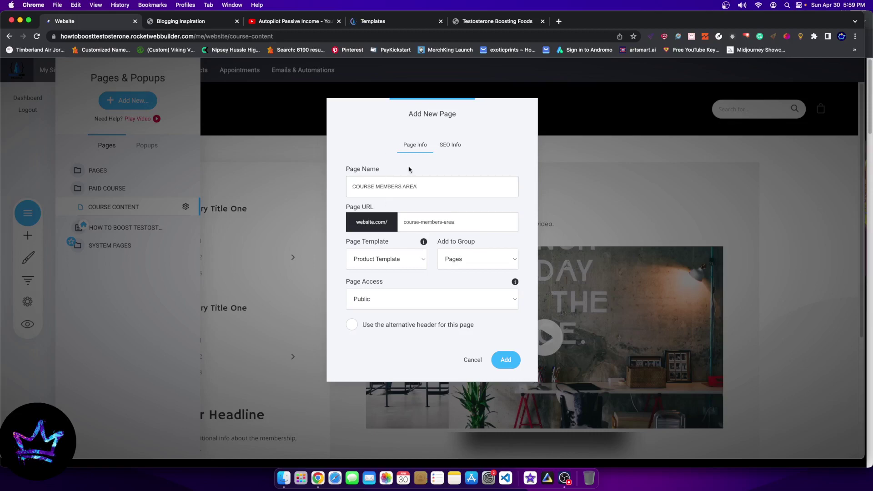
left_click(377, 296)
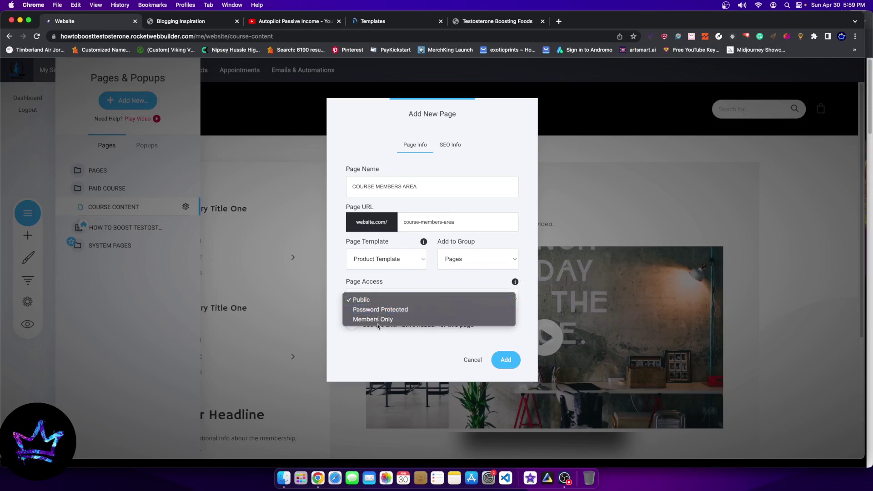
left_click(448, 319)
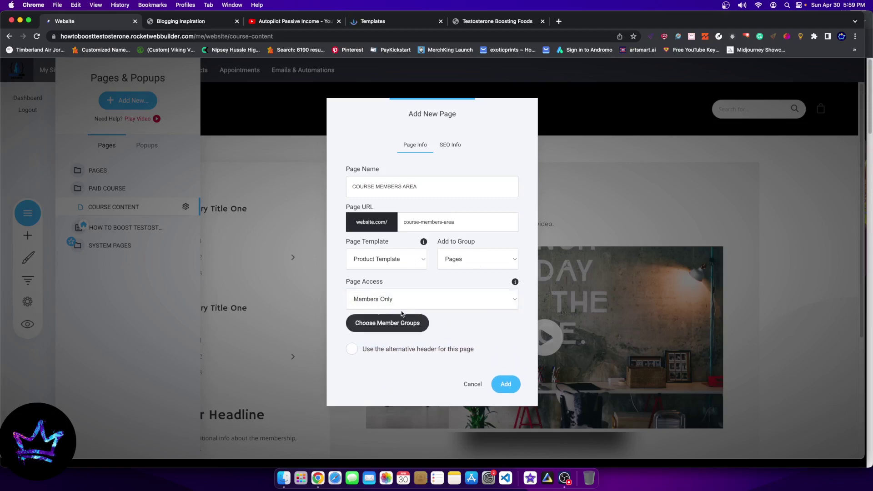
left_click(372, 302)
left_click(380, 291)
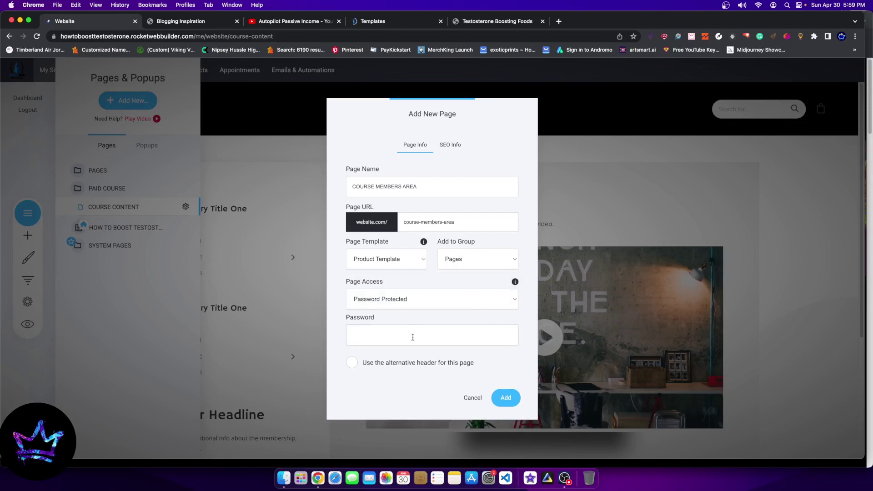
Enter the page password, add the page to the site, and dismiss the browser's offer to save the password.
left_click(413, 337)
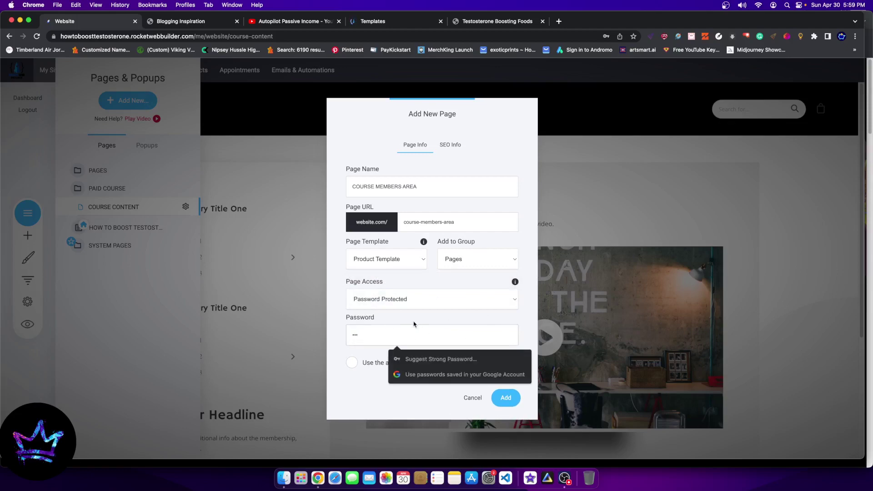
left_click(414, 324)
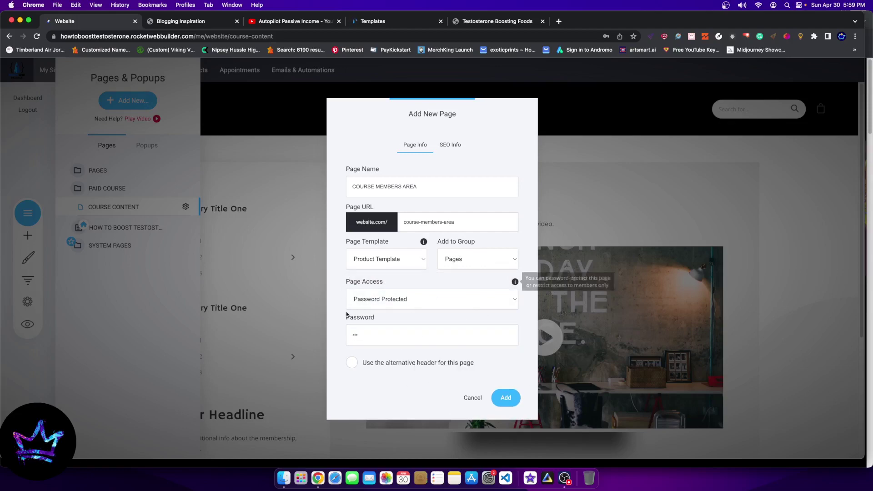
left_click(507, 403)
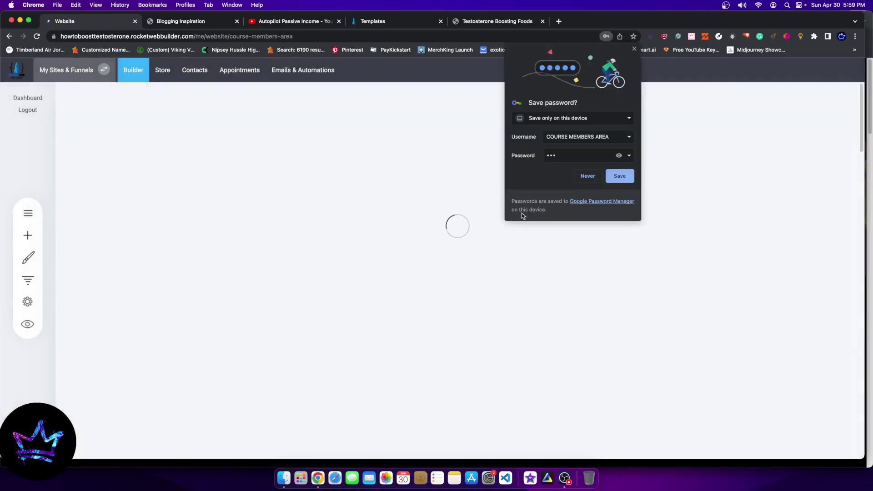
left_click(633, 50)
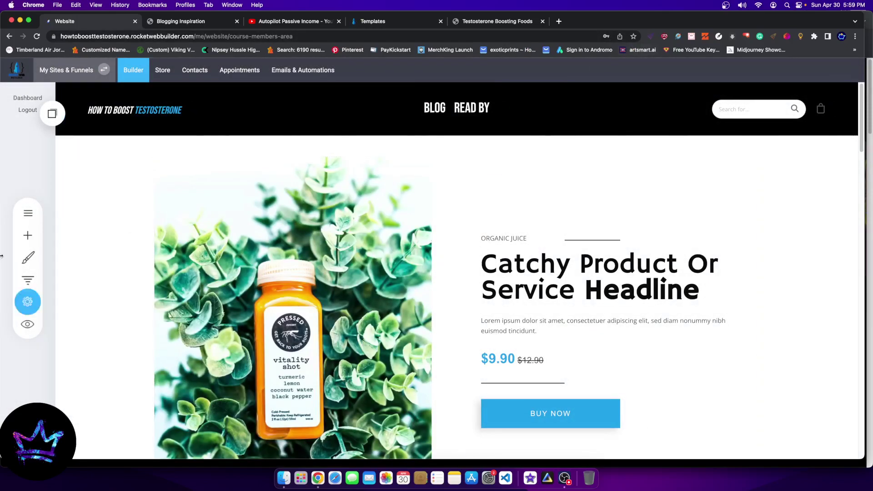
Check the settings of the COURSE MEMBERS AREA page in the page list and close them without saving.
left_click(28, 213)
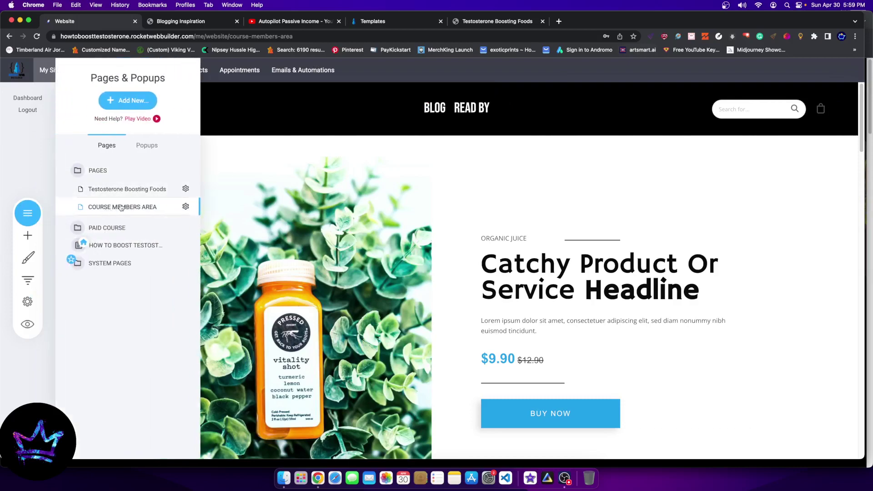
left_click(184, 207)
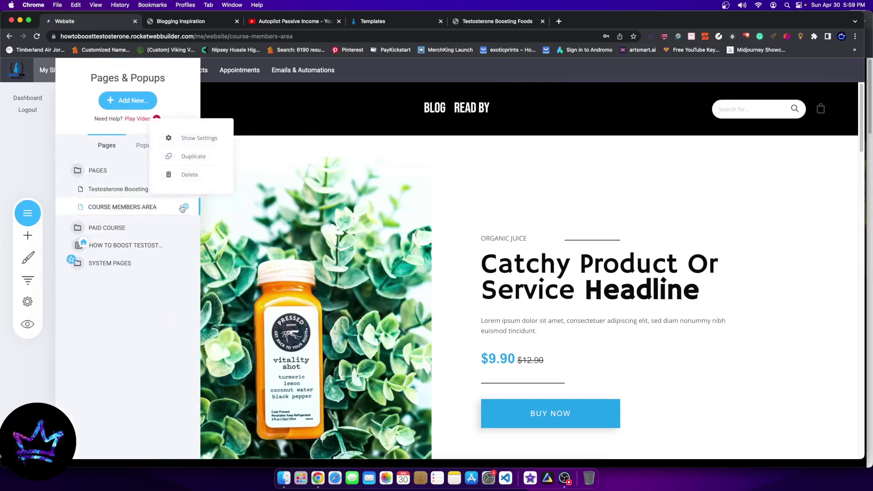
left_click(210, 147)
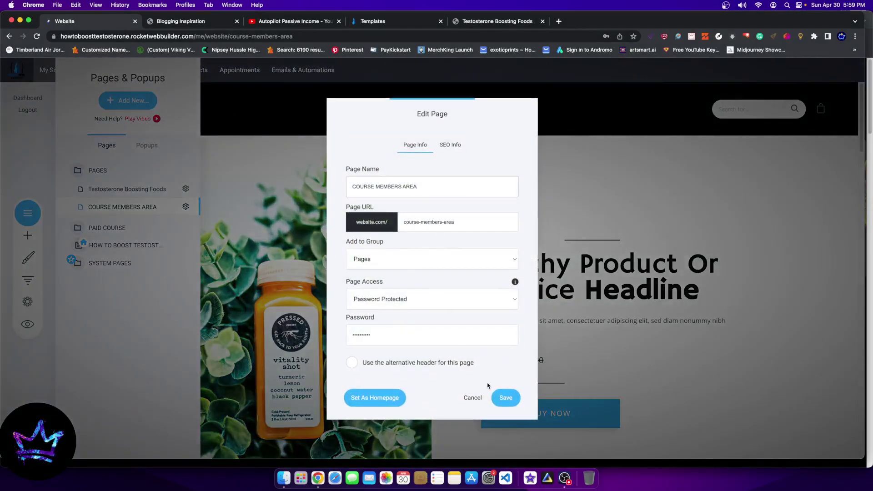
left_click(473, 398)
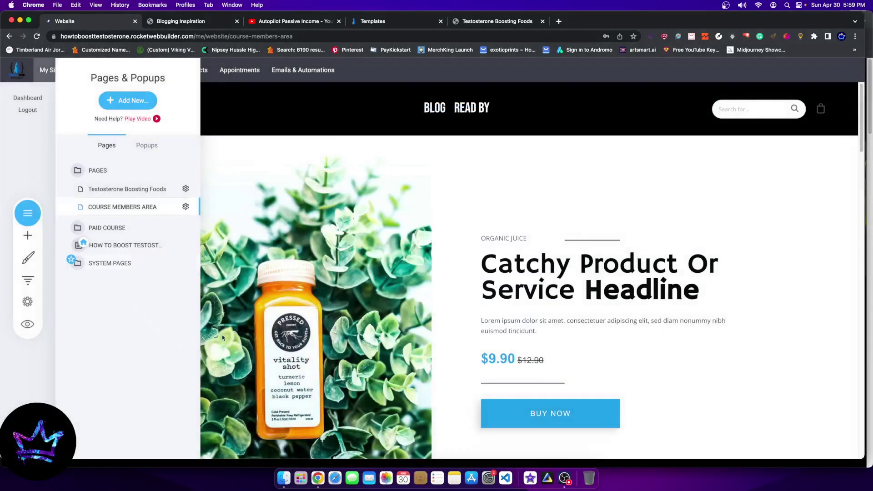
Reassign the COURSE MEMBERS AREA page to the PAID COURSE group and save its settings.
left_click(186, 207)
left_click(210, 139)
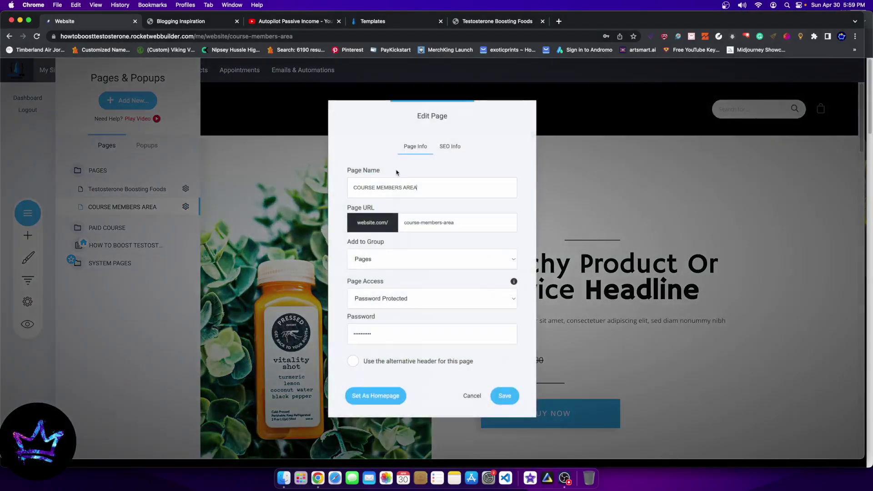
left_click(392, 260)
left_click(390, 270)
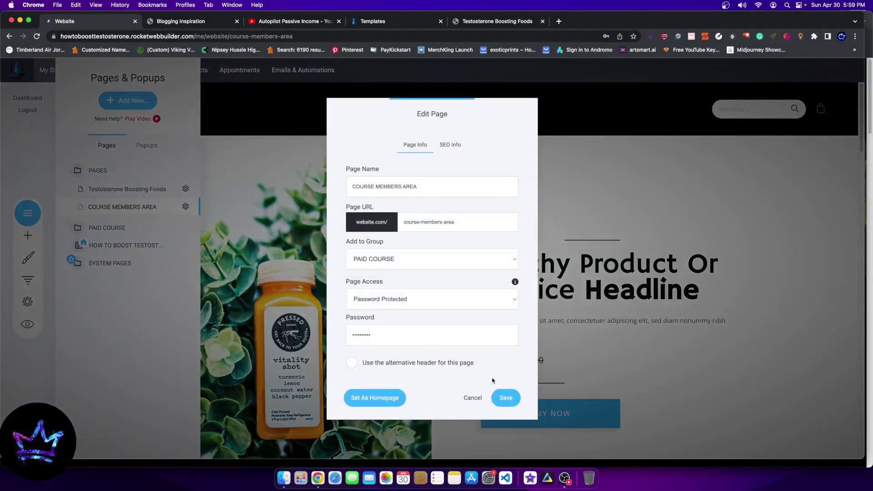
left_click(506, 398)
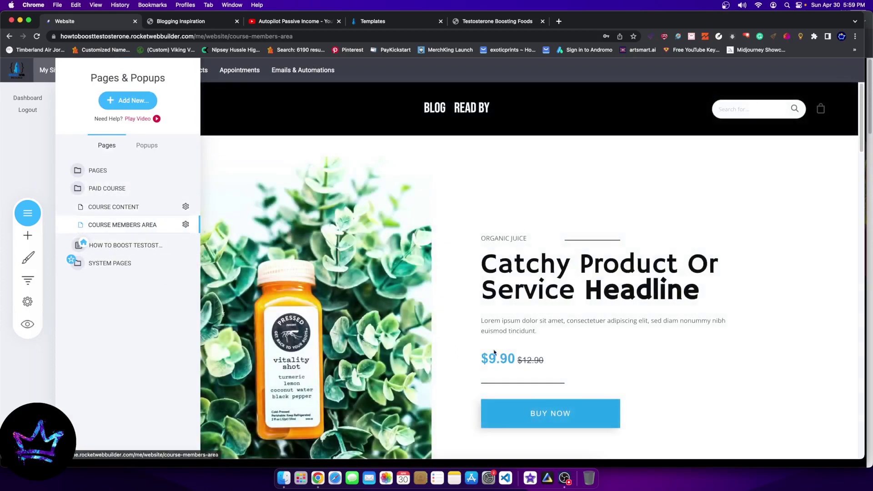
View the COURSE CONTENT page, and open the Testosterone Boosting Foods page from the Pages group.
left_click(114, 209)
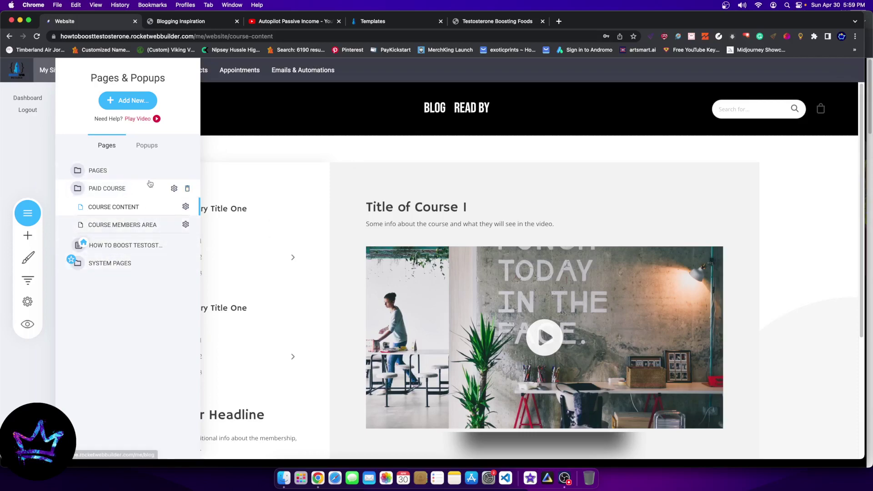
left_click(98, 171)
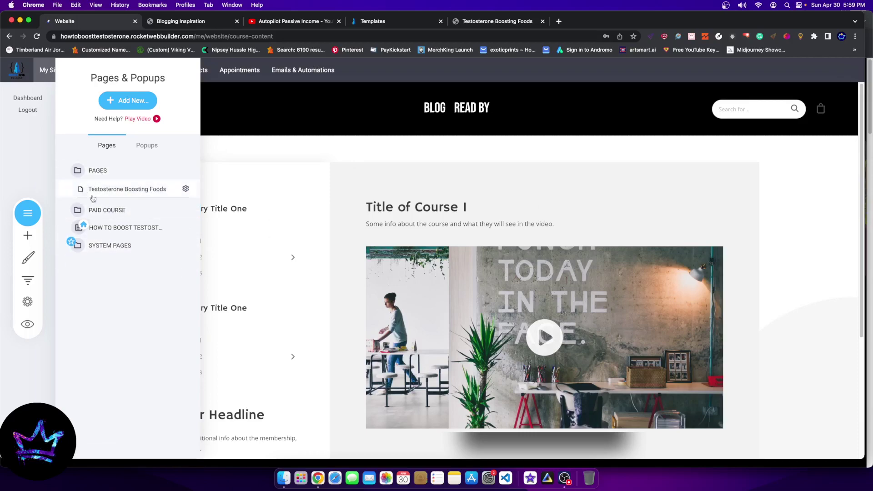
left_click(106, 187)
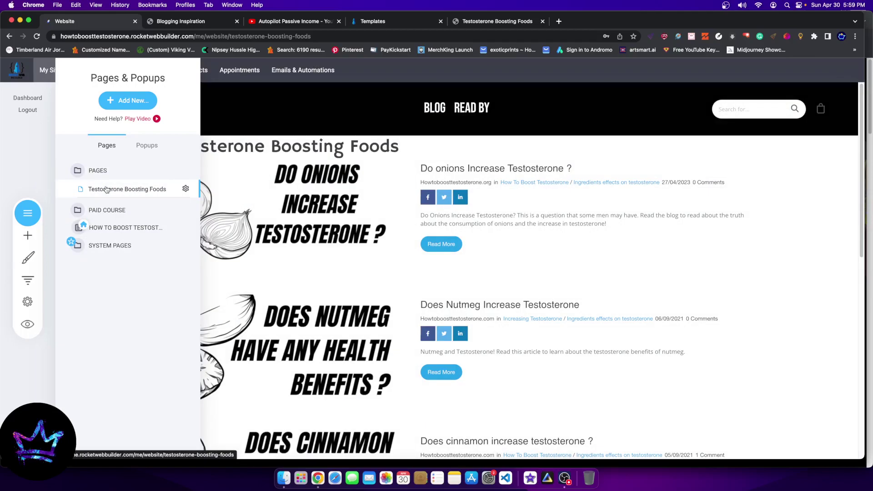
Check the settings options of the Testosterone Boosting Foods page and close the page list.
left_click(185, 189)
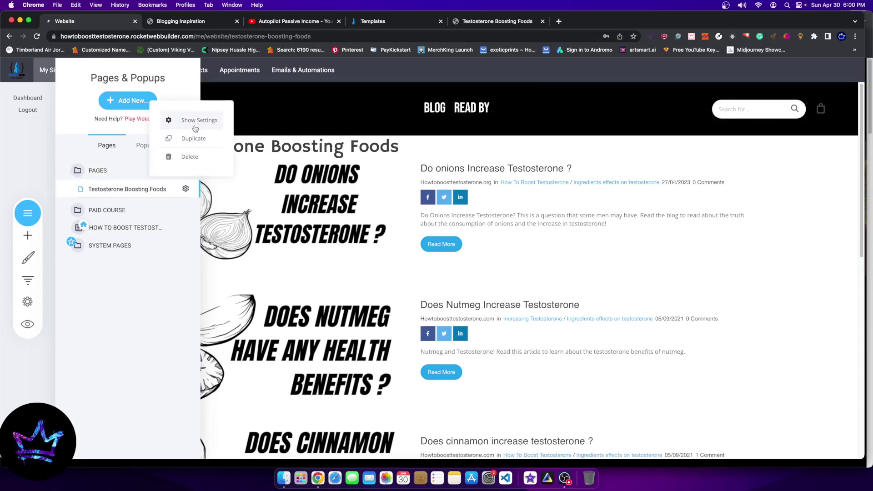
left_click(164, 120)
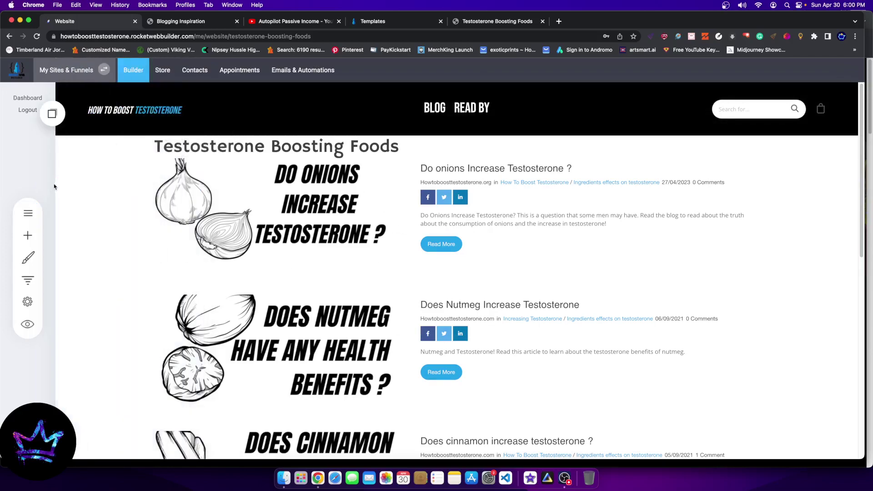
left_click(27, 213)
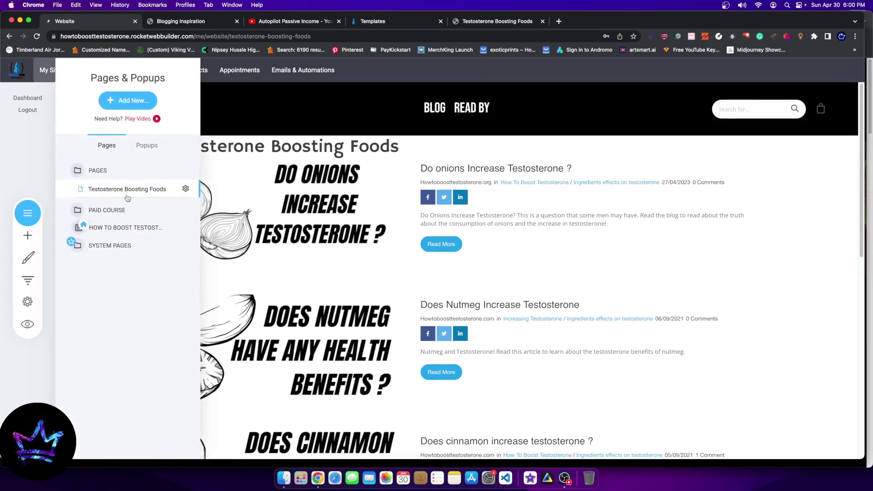
left_click(183, 190)
left_click(357, 269)
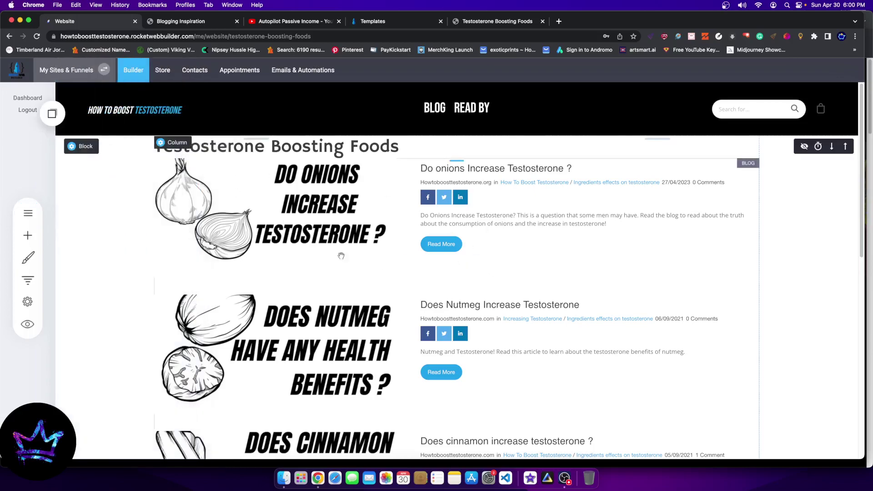
Look through the blog list on the Testosterone Boosting Foods page and select the heading text above it.
left_click(297, 250)
scroll(288, 234, "down", 10)
scroll(416, 306, "up", 10)
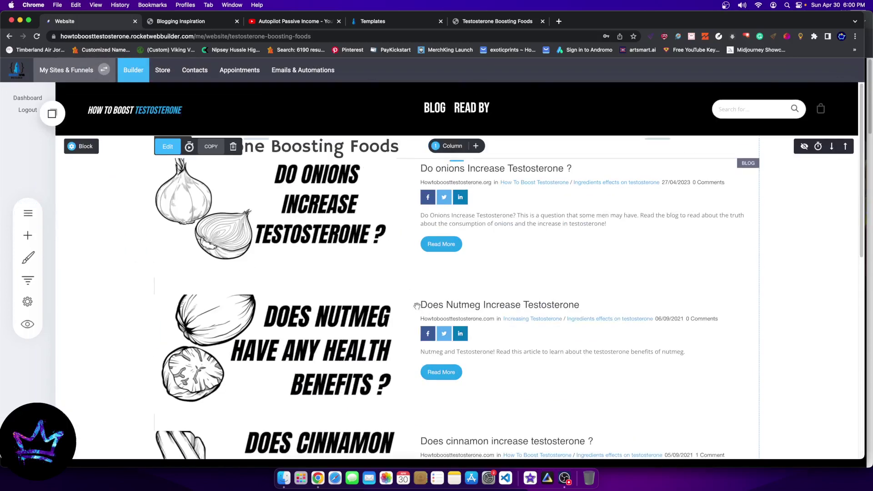
scroll(494, 329, "down", 10)
scroll(610, 343, "up", 10)
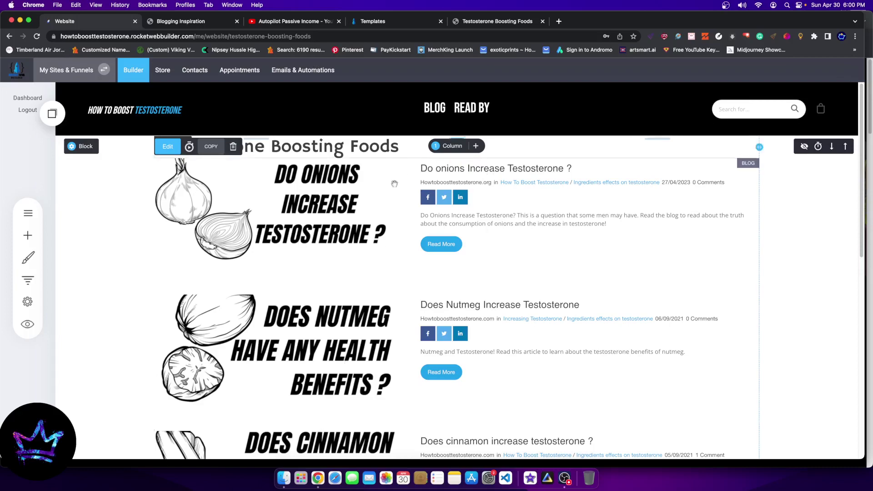
left_click(346, 153)
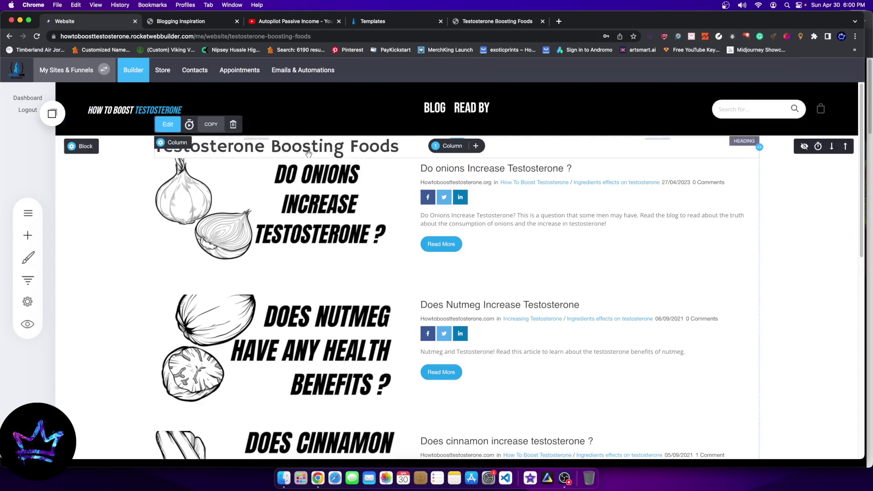
triple_click(222, 142)
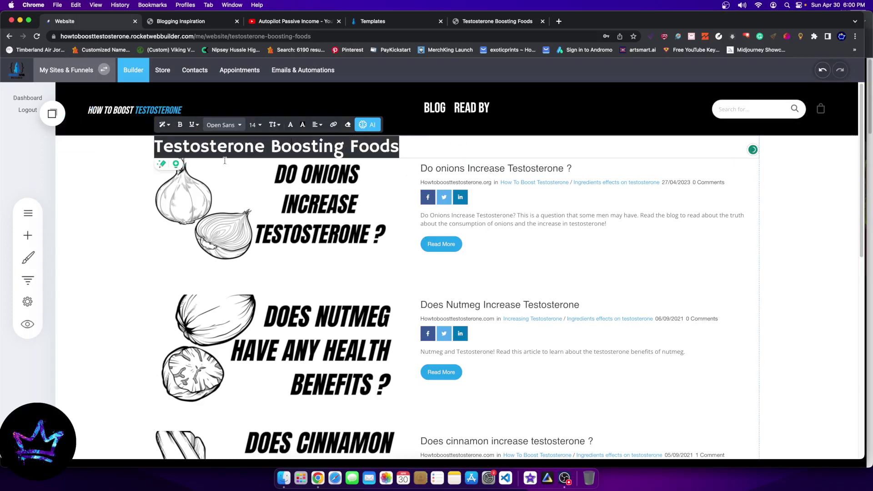
Add the Hero block with a centred headline and video below the blog list and move it above the list.
scroll(582, 363, "down", 10)
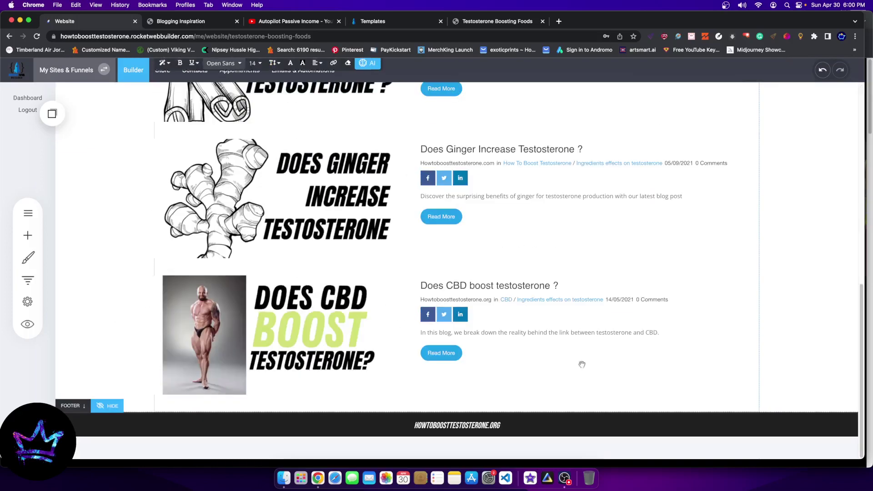
left_click(475, 383)
left_click(458, 414)
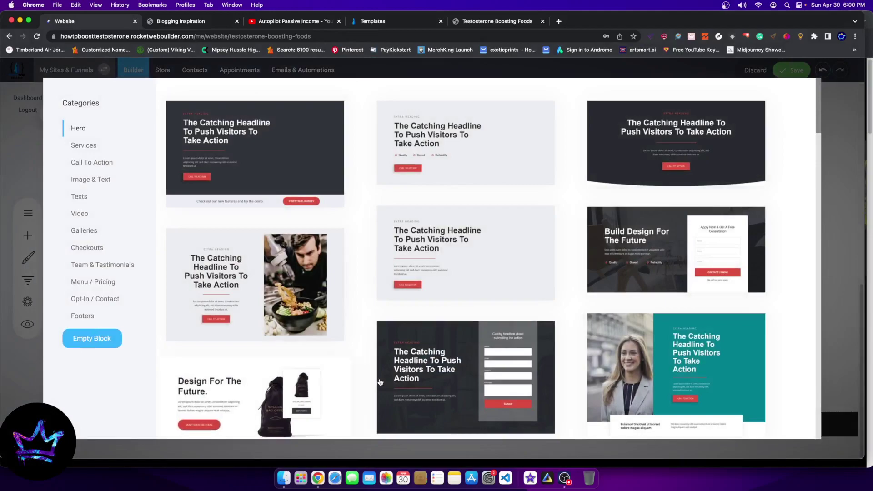
scroll(395, 374, "down", 10)
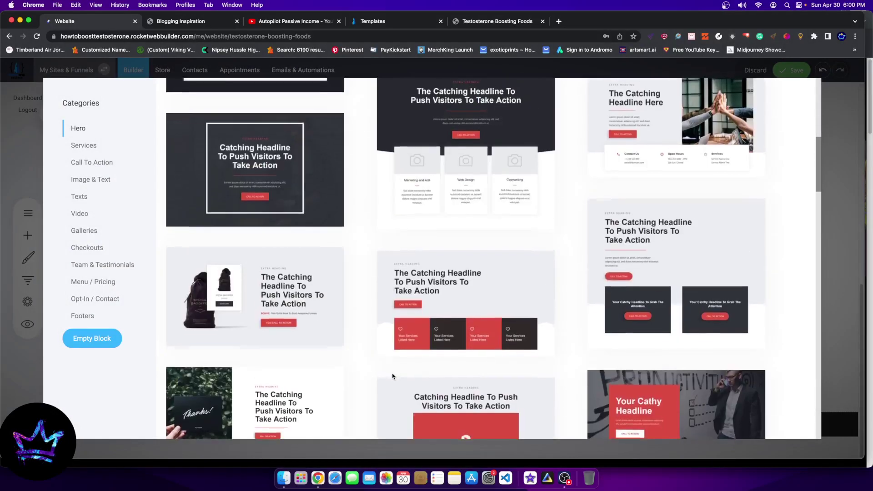
scroll(393, 376, "up", 1)
scroll(351, 365, "down", 4)
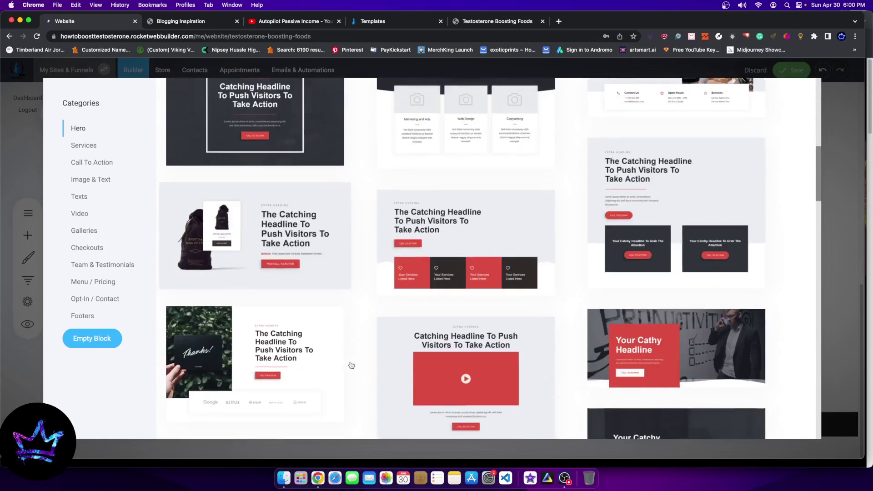
left_click(450, 351)
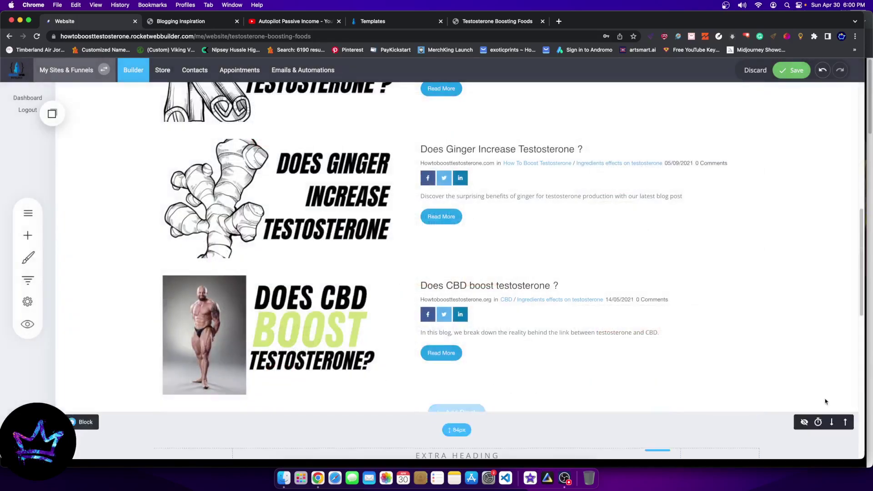
left_click(847, 342)
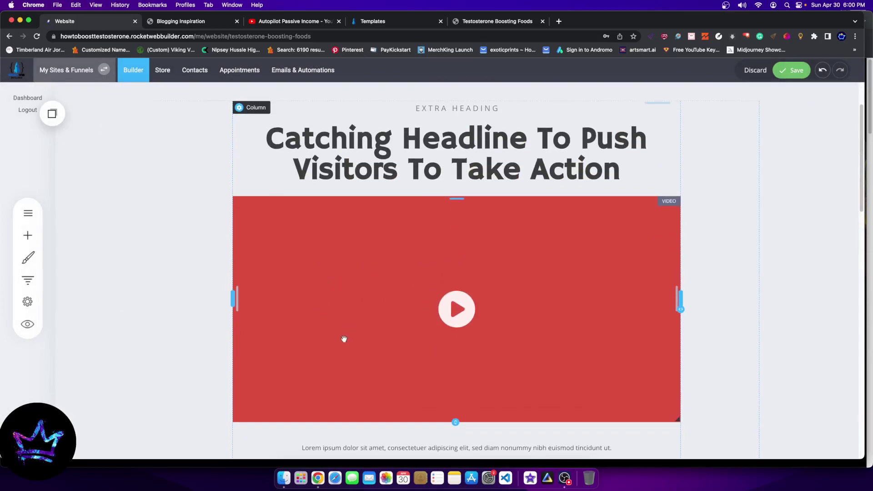
Review the video hero block and the blog list beneath it, and save the page.
scroll(345, 339, "up", 3)
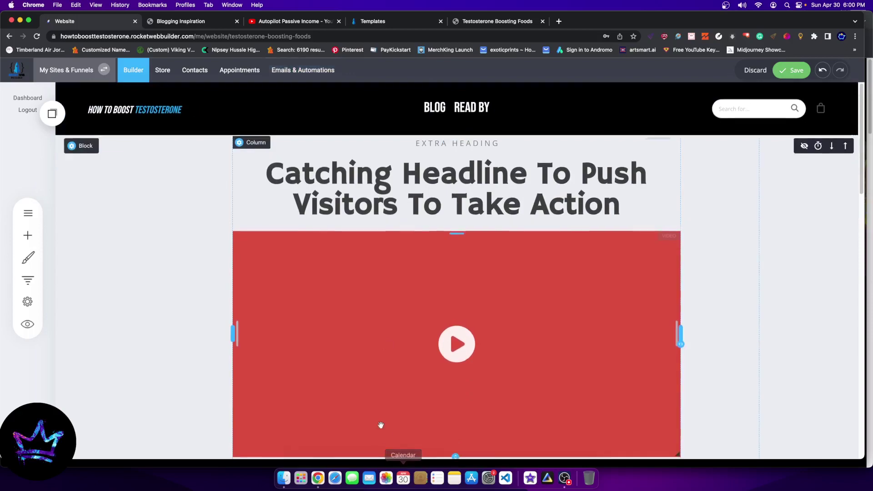
scroll(381, 425, "down", 2)
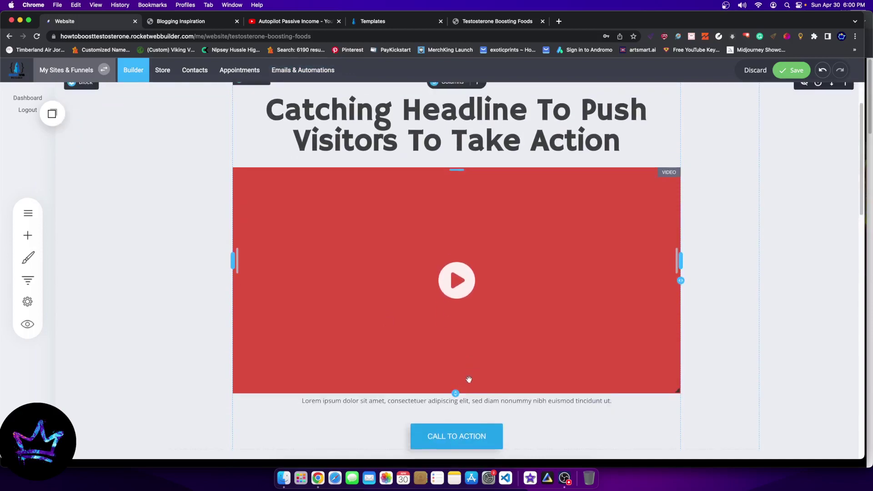
scroll(475, 395, "up", 1)
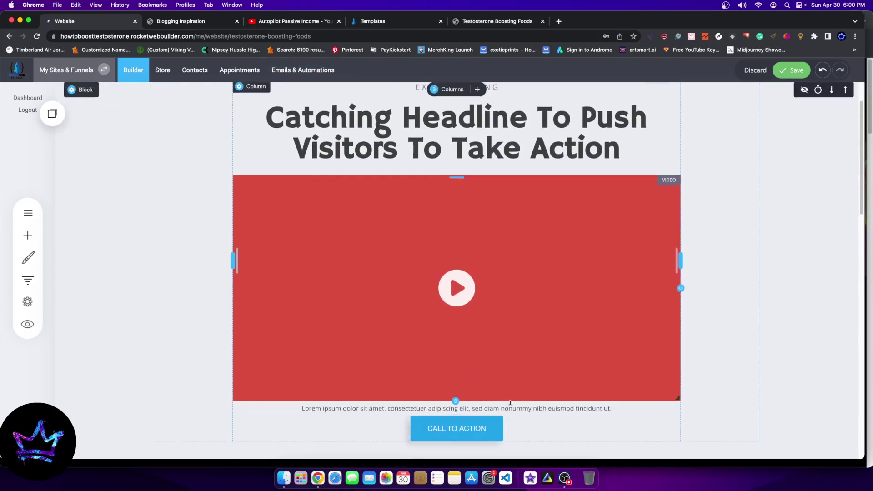
scroll(510, 403, "down", 5)
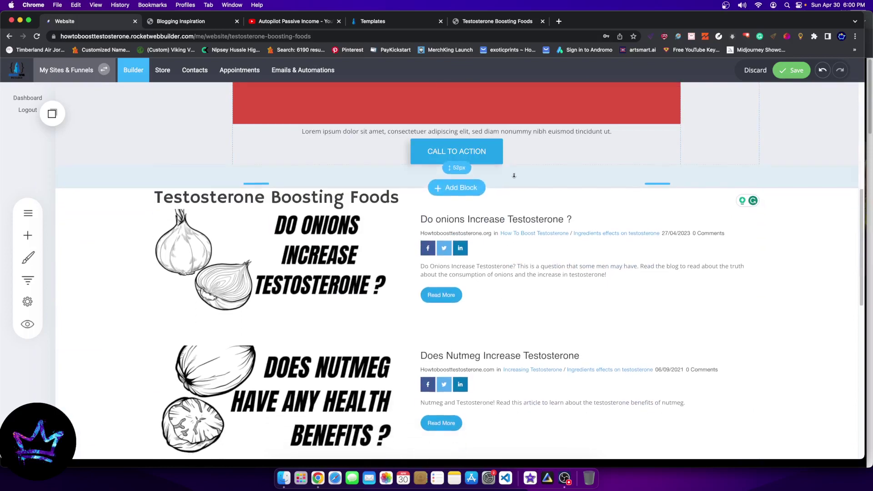
scroll(518, 316, "up", 10)
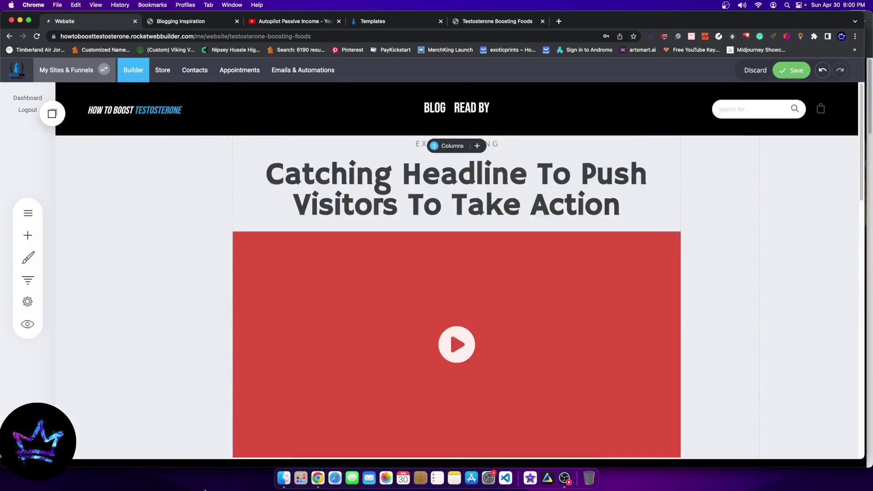
scroll(375, 215, "down", 3)
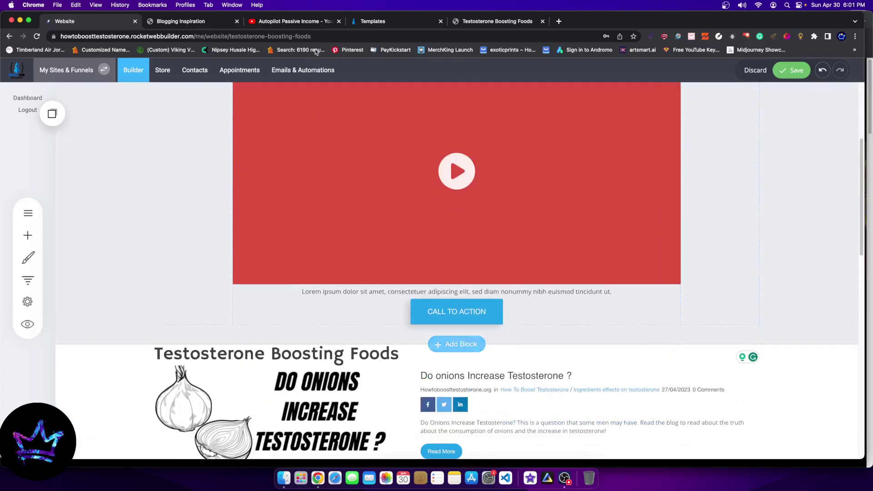
scroll(623, 131, "up", 3)
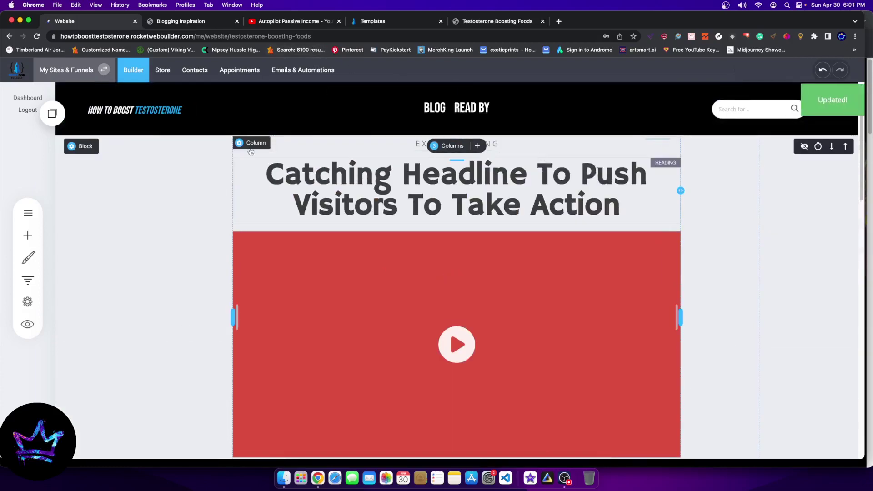
Replace the hero block's placeholder headline with TESTOSTERONE BOOSTING FOODS.
left_click(291, 175)
left_click_drag(268, 174, 623, 220)
type("TESS")
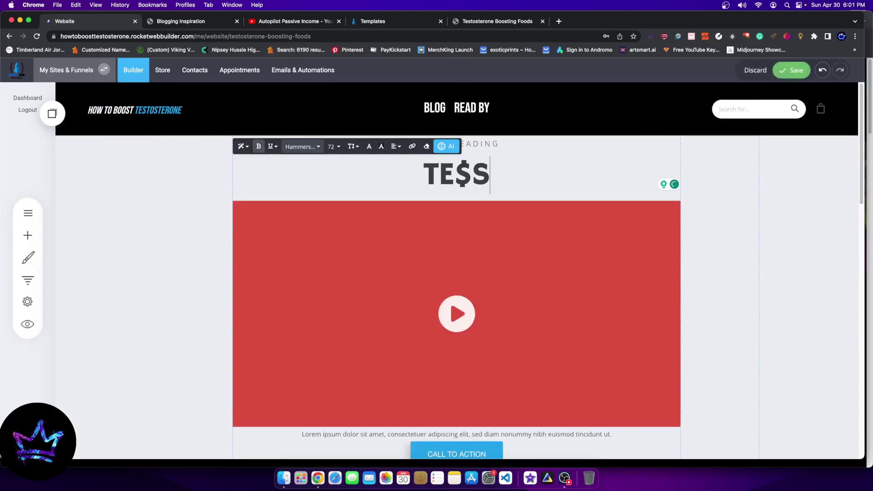
key("BackSpace")
key("BackSpace")
type("STOSTE")
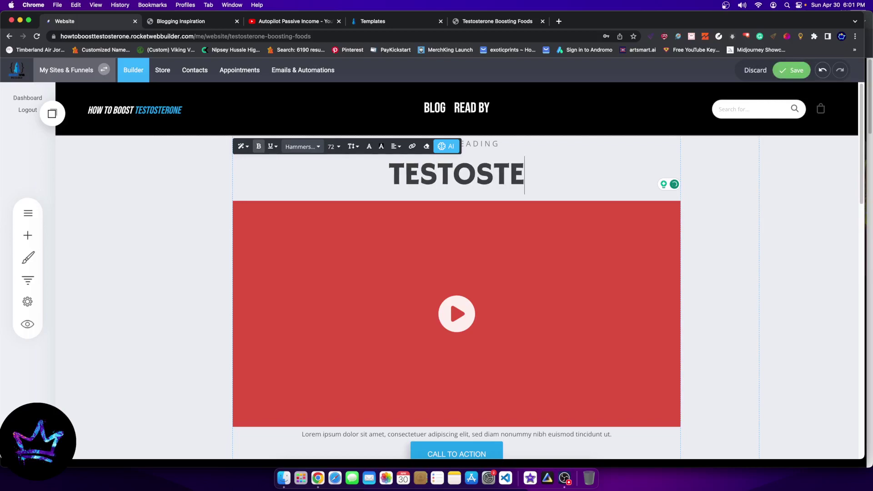
type("RONE BOOSTING")
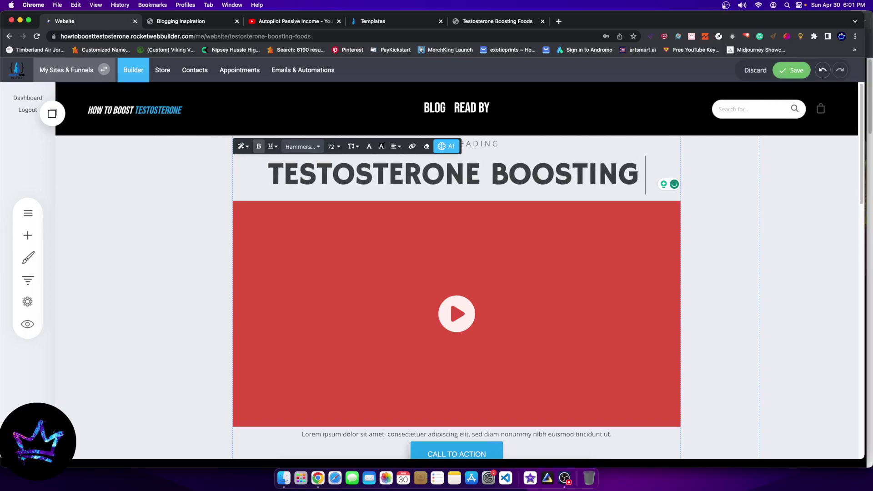
type(" FOO")
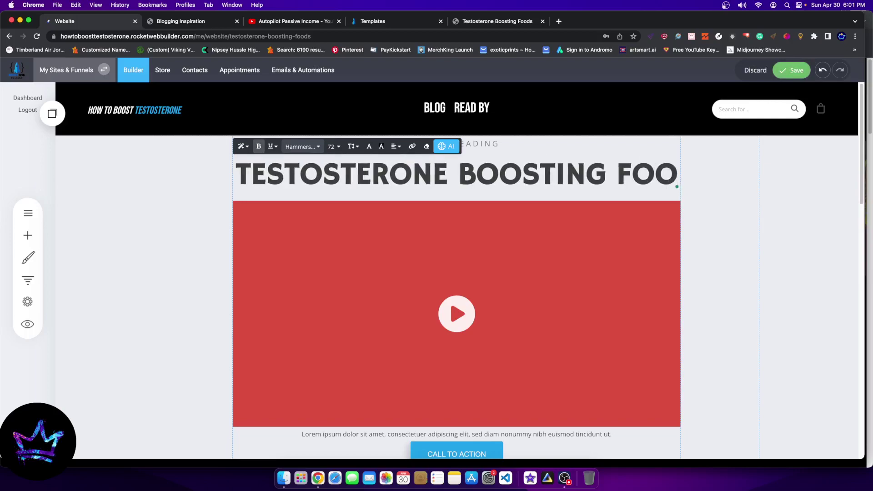
type("DS")
key("Escape")
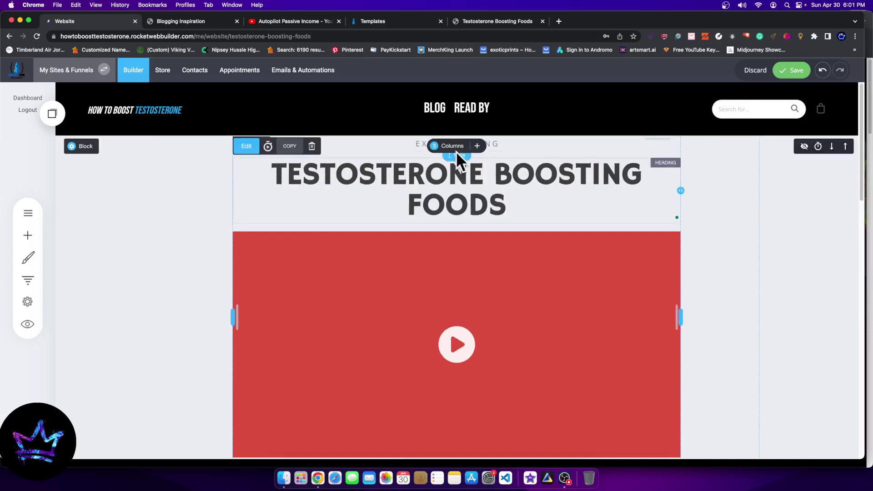
Rewrite the whole hero headline with the AI assistant's Improve option.
left_click(617, 181)
left_click(446, 146)
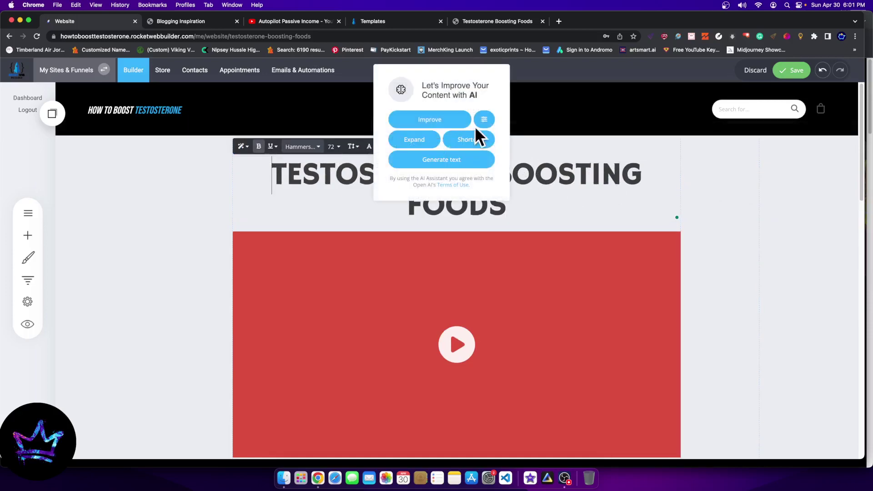
left_click(715, 186)
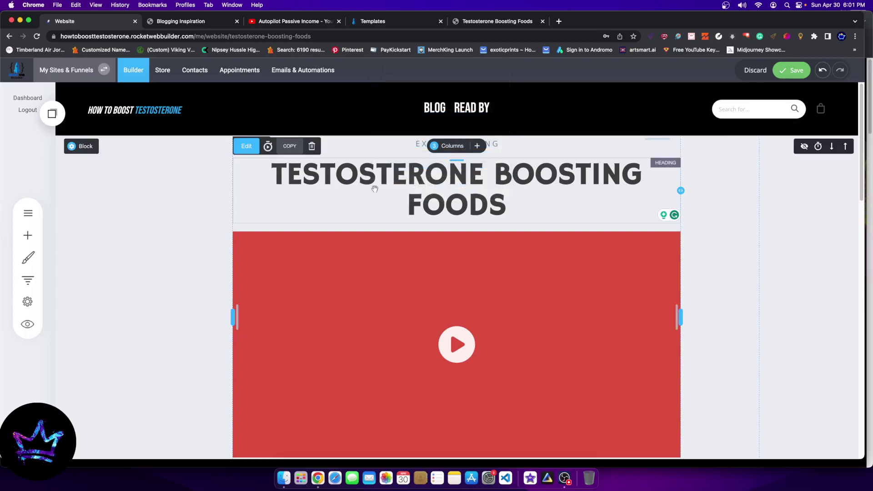
left_click(267, 173)
left_click(744, 196)
left_click(428, 203)
left_click_drag(287, 173, 508, 189)
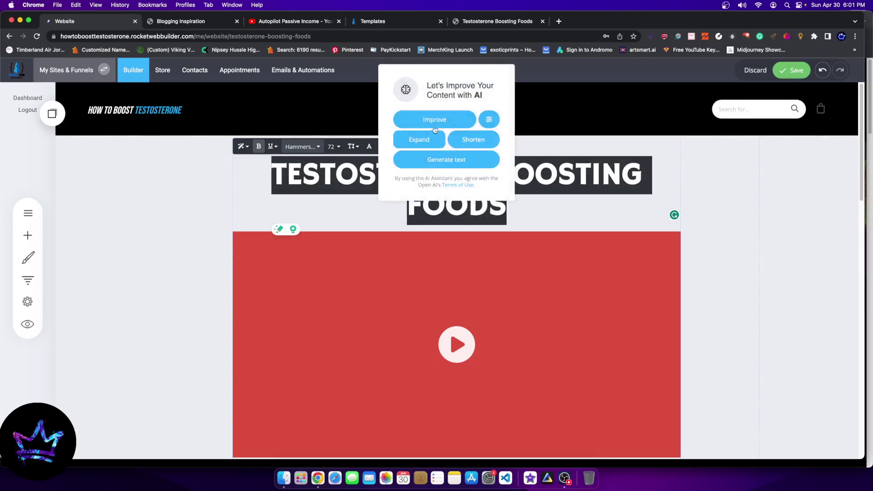
left_click(436, 128)
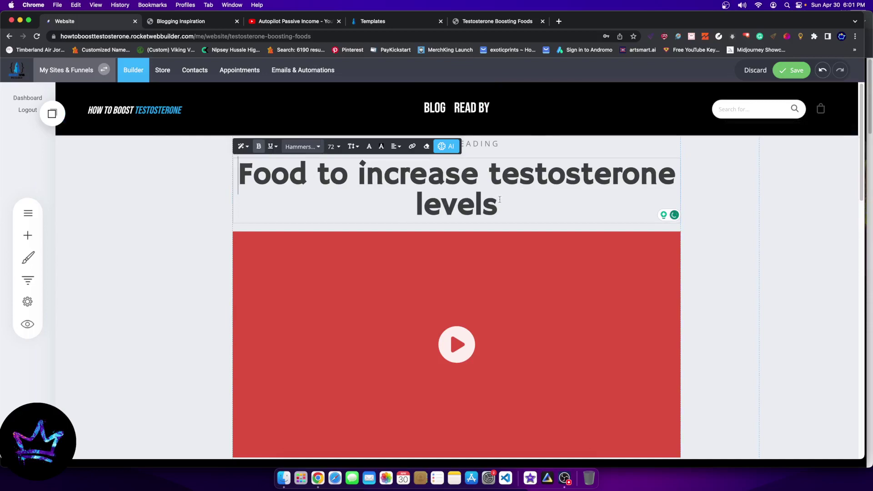
Overwrite the AI-generated headline with TESTOSTERONE BOOSTING FOODS and leave text editing.
left_click_drag(500, 200, 203, 158)
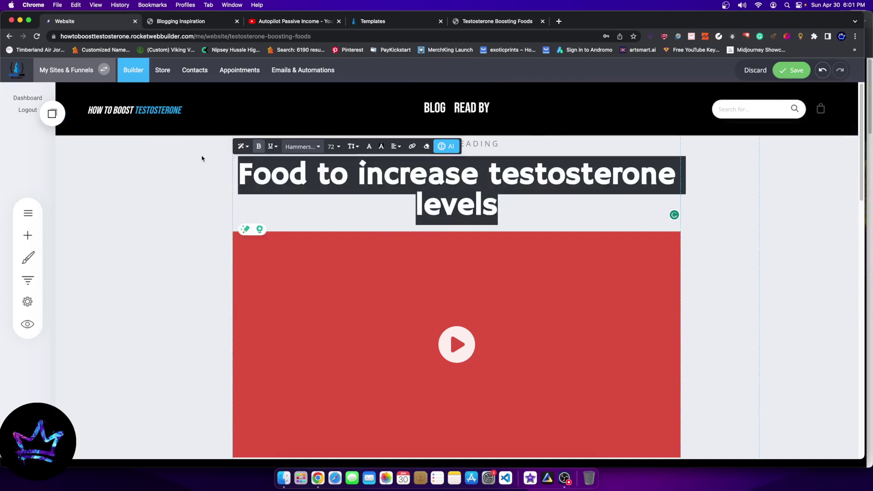
type("TESTOS")
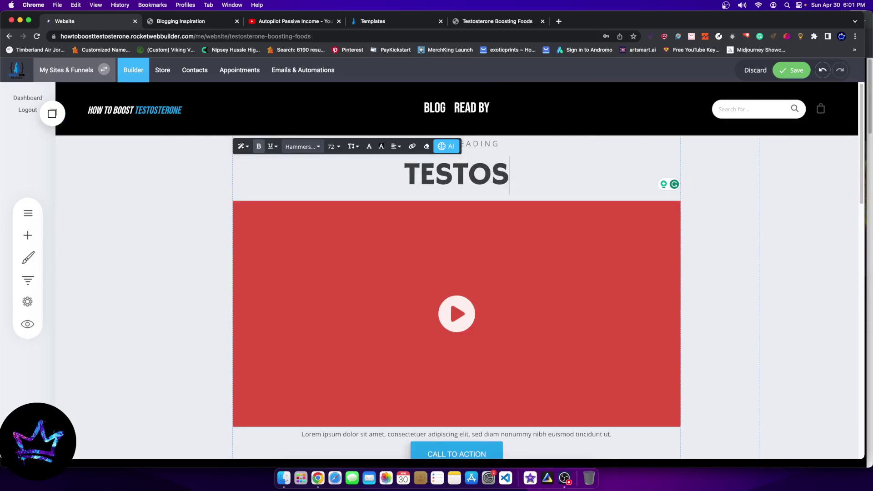
type("TERONE BOOST")
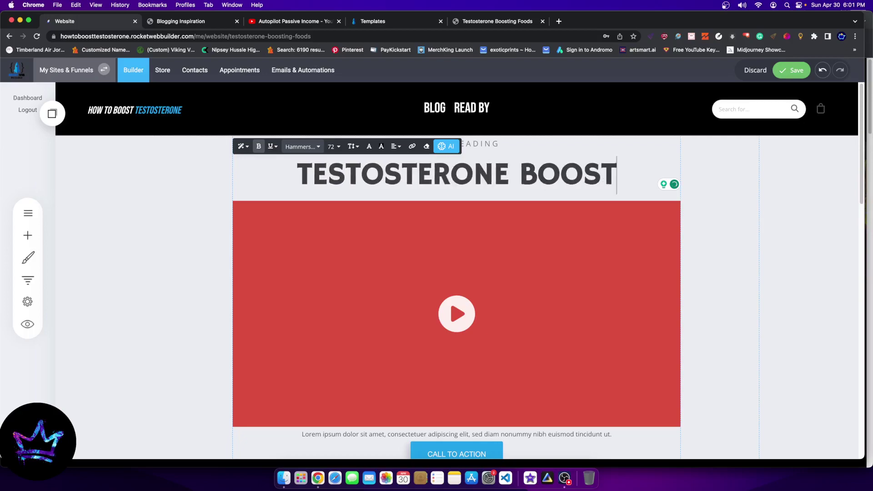
type("ING FOODS")
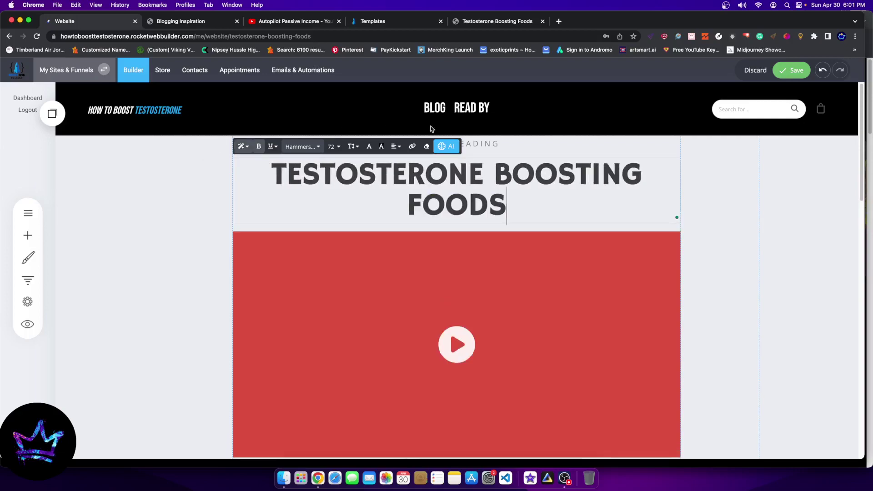
left_click(677, 219)
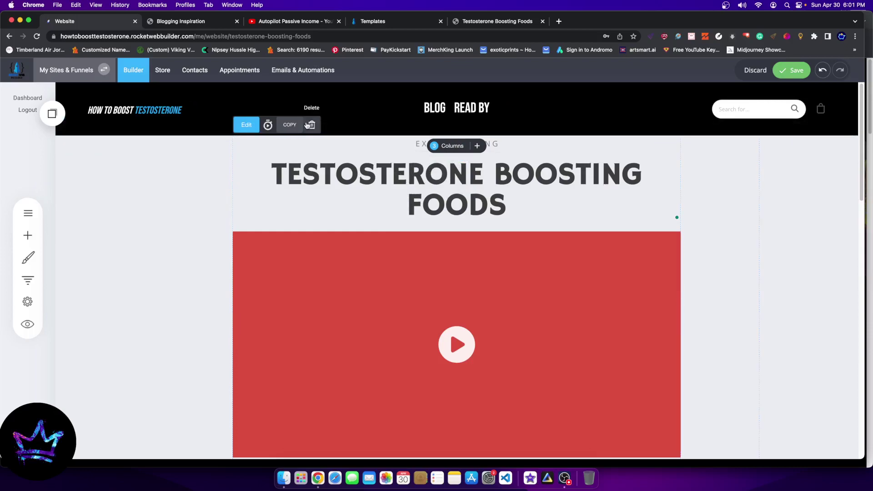
Delete the small text line above the hero headline and set the headline's font size to 42.
key("Delete")
left_click(465, 246)
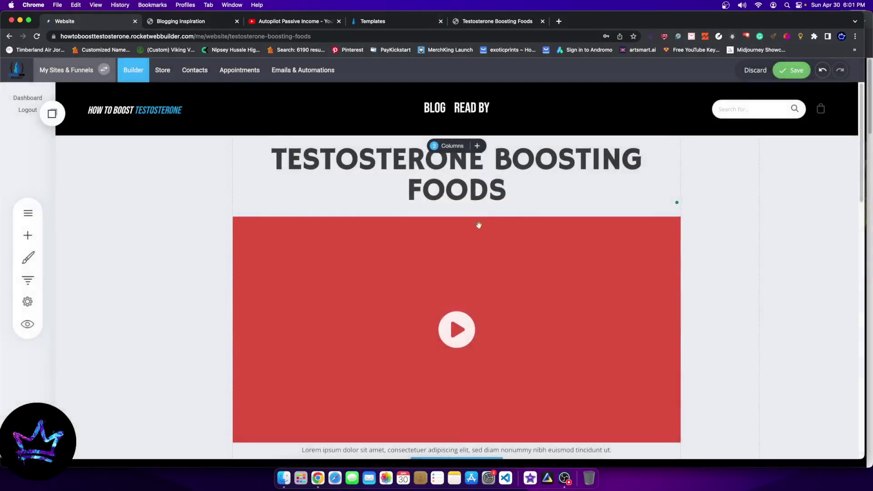
left_click_drag(507, 193, 272, 159)
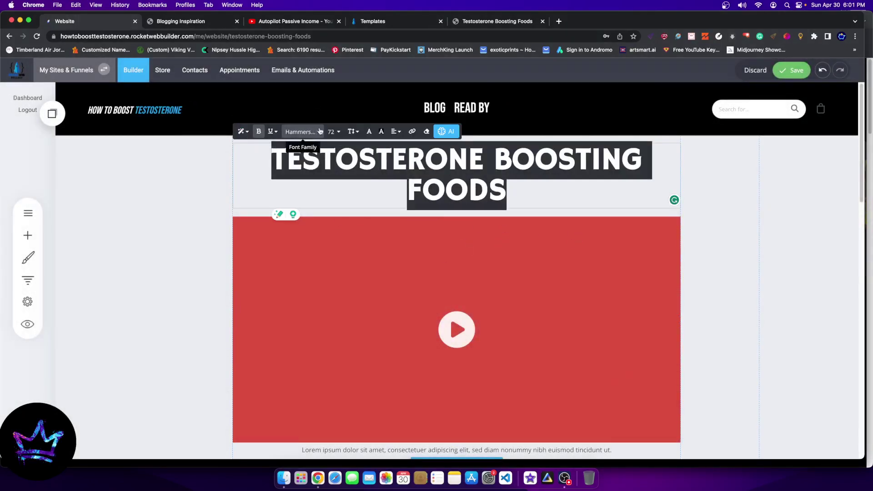
left_click(334, 131)
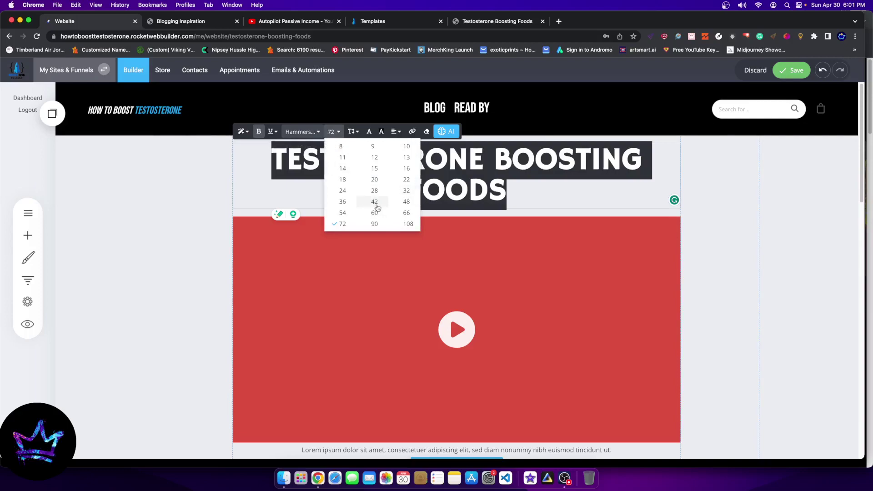
left_click(375, 205)
left_click(758, 163)
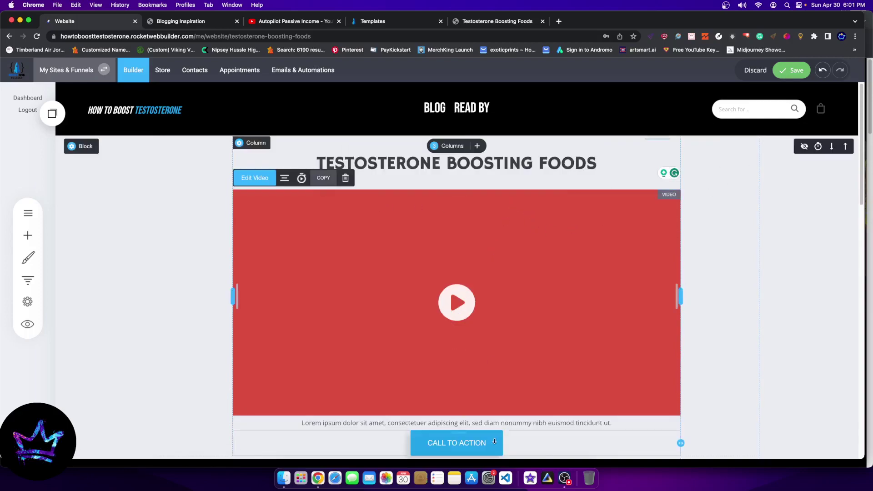
Shrink the hero video to a bit over half the column width and move it closer to the headline.
left_click_drag(456, 413, 463, 350)
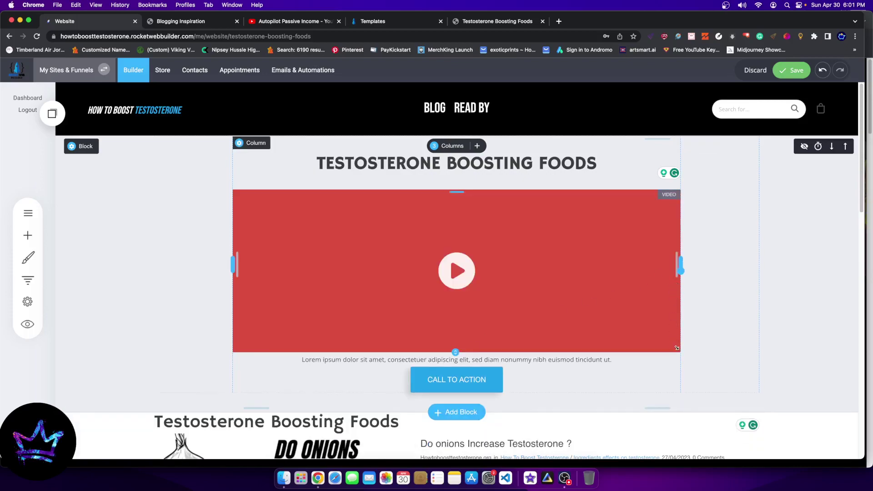
left_click_drag(677, 348, 503, 332)
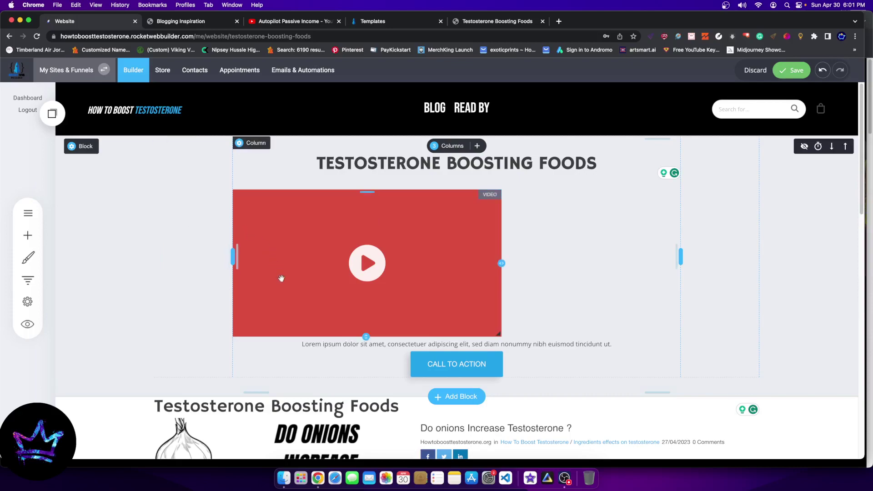
left_click_drag(390, 180, 389, 173)
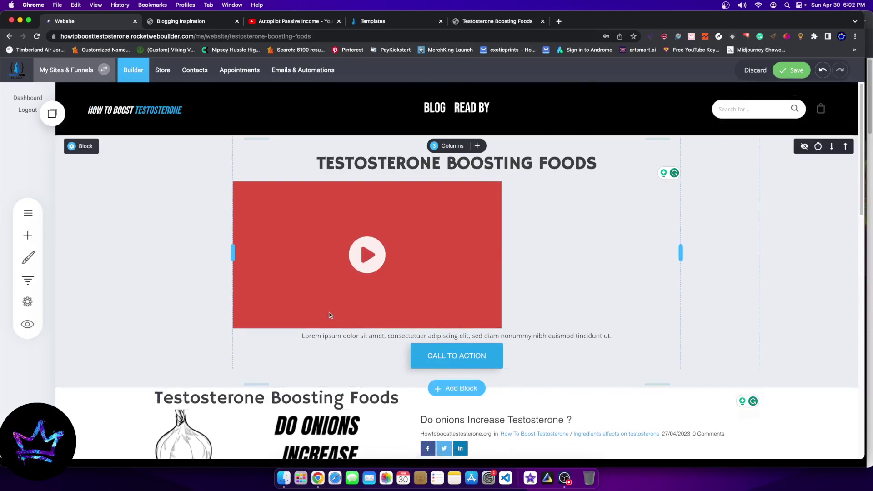
Center the resized hero video beneath the headline.
scroll(523, 341, "down", 3)
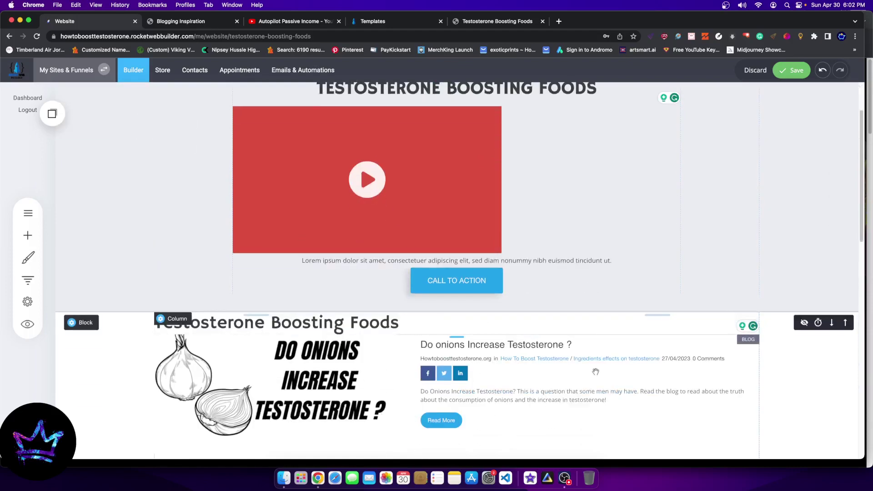
scroll(552, 401, "up", 3)
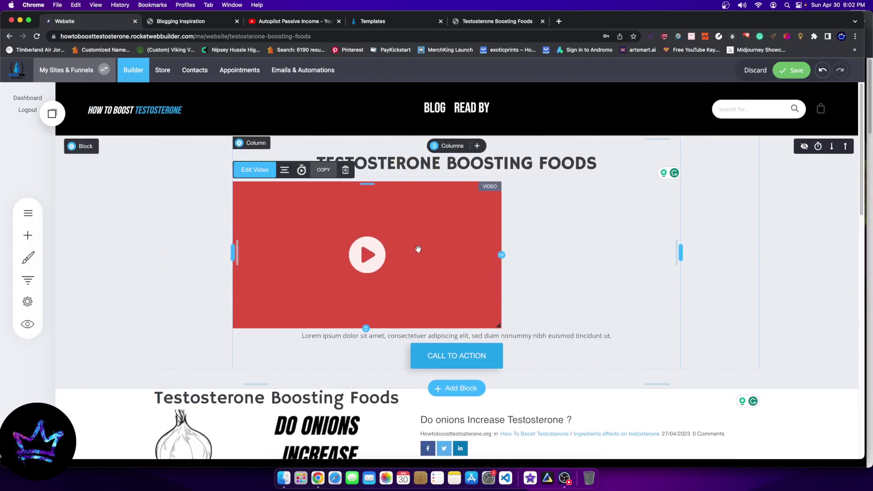
left_click(285, 171)
left_click(287, 137)
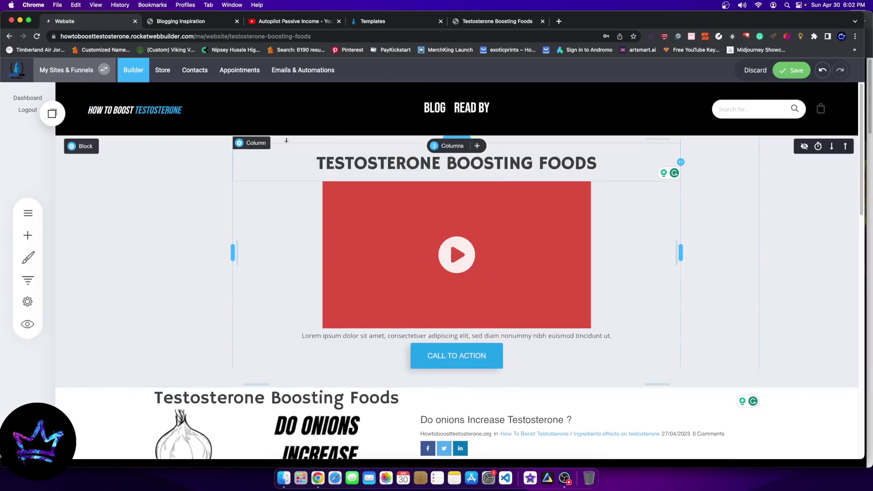
Set the hero headline's line height to 0.5, adjust the spacing above the video, and save the page.
left_click(456, 178)
double_click(409, 150)
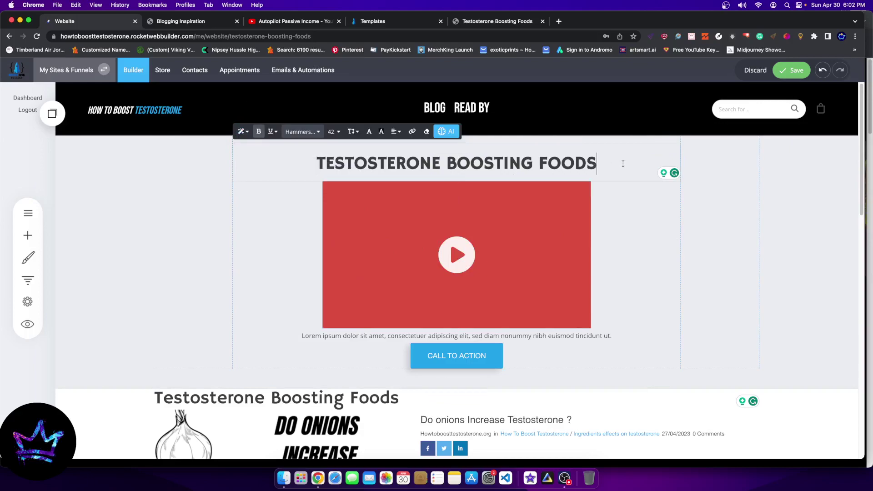
left_click(392, 132)
left_click(353, 132)
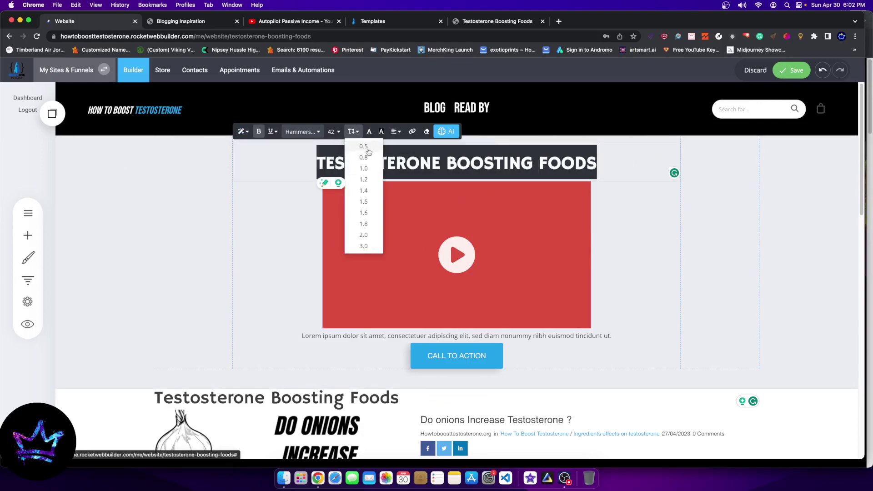
left_click(355, 159)
left_click(472, 165)
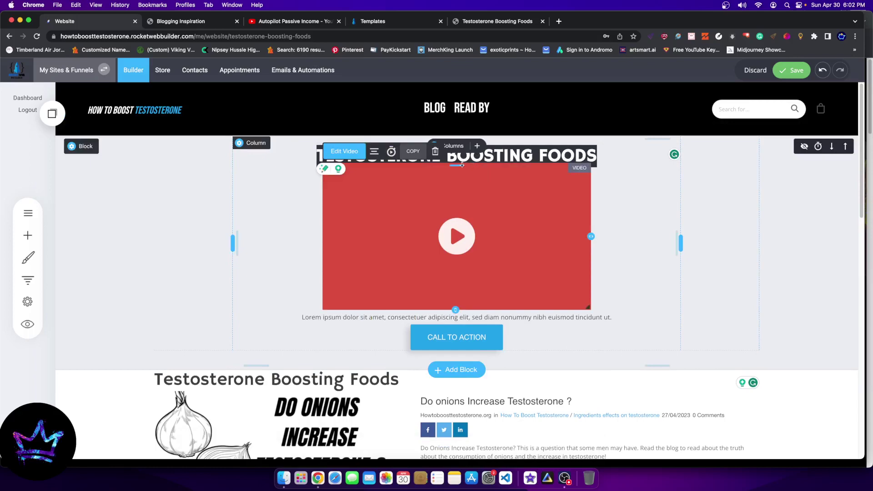
key("super+s")
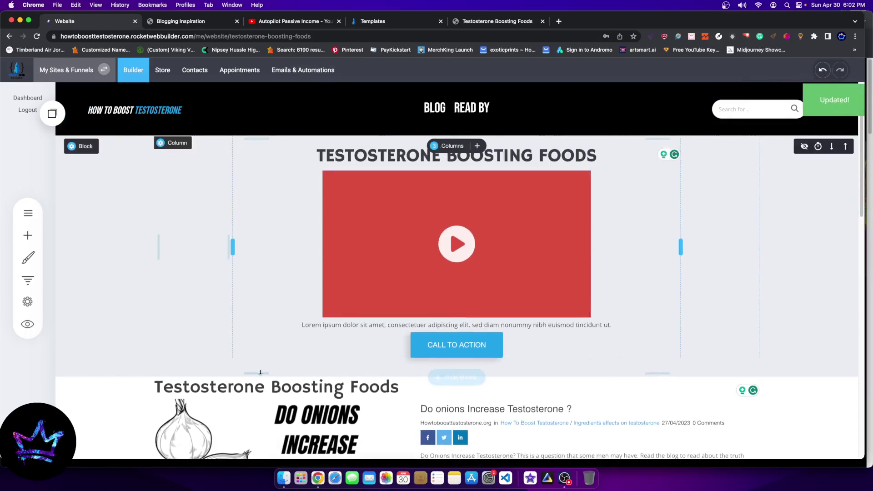
Switch the editor to the mobile layout and set the hero headline's line height to 1.2.
left_click(52, 113)
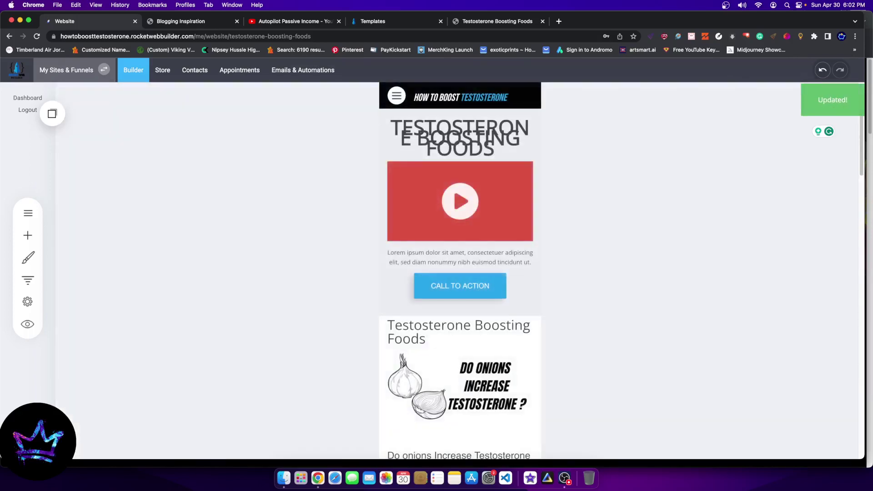
scroll(455, 273, "down", 4)
scroll(523, 190, "up", 4)
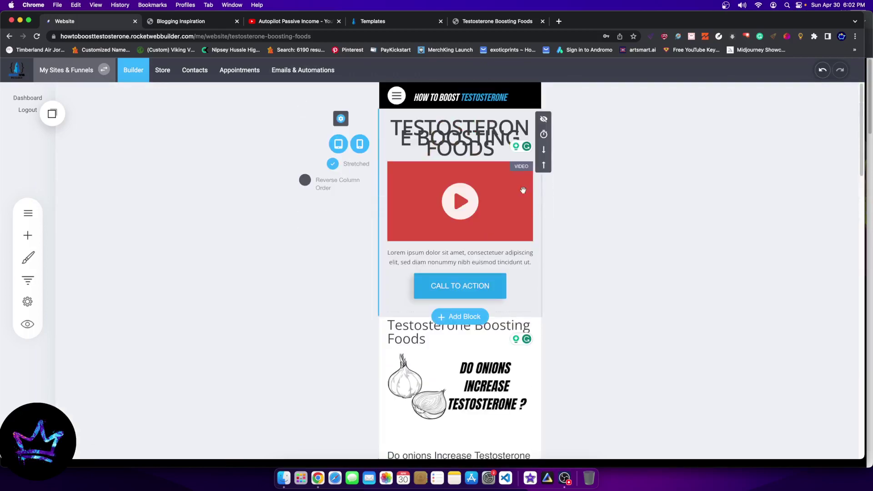
left_click(412, 128)
left_click_drag(407, 127, 544, 156)
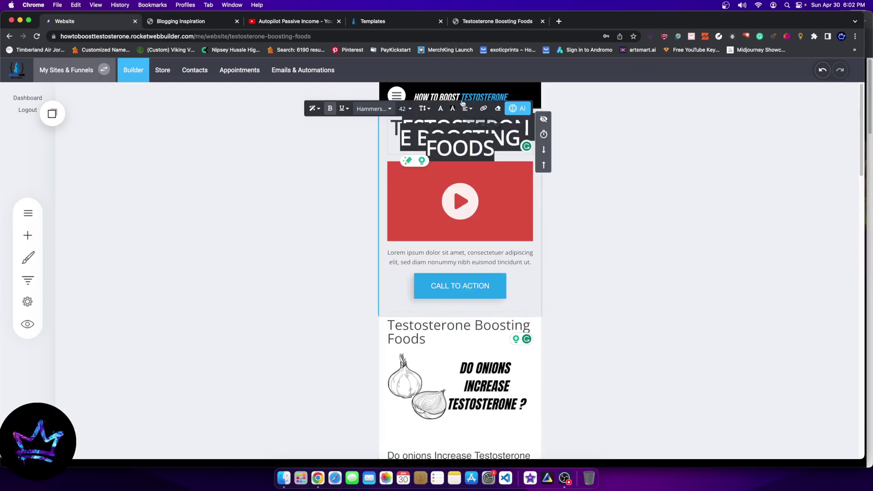
left_click(425, 112)
left_click(436, 146)
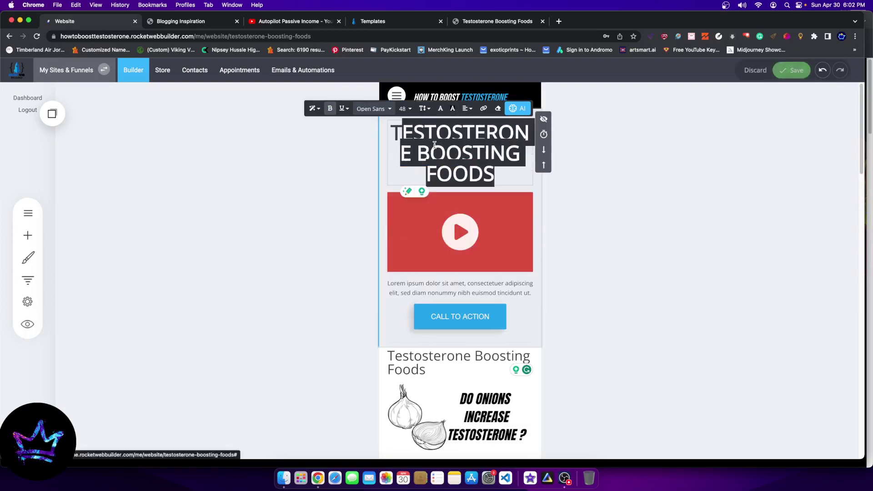
left_click(426, 109)
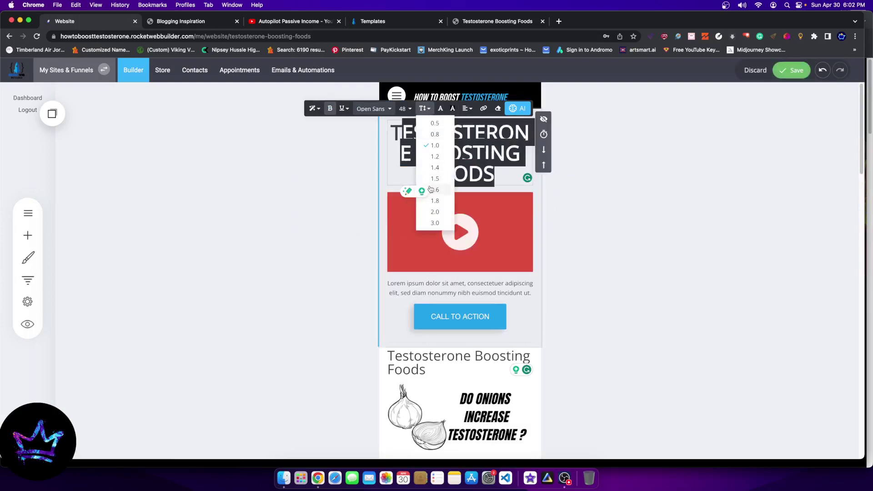
left_click(435, 157)
left_click(469, 185)
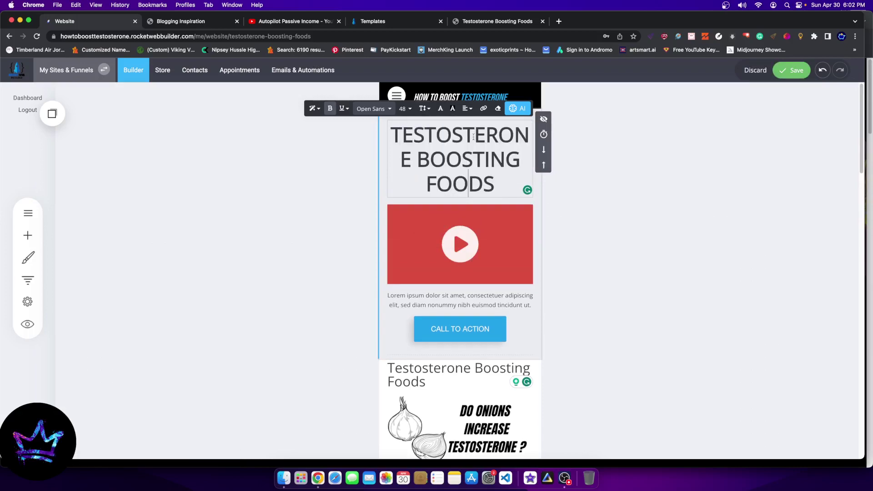
Save the page with the mobile headline changes.
double_click(476, 151)
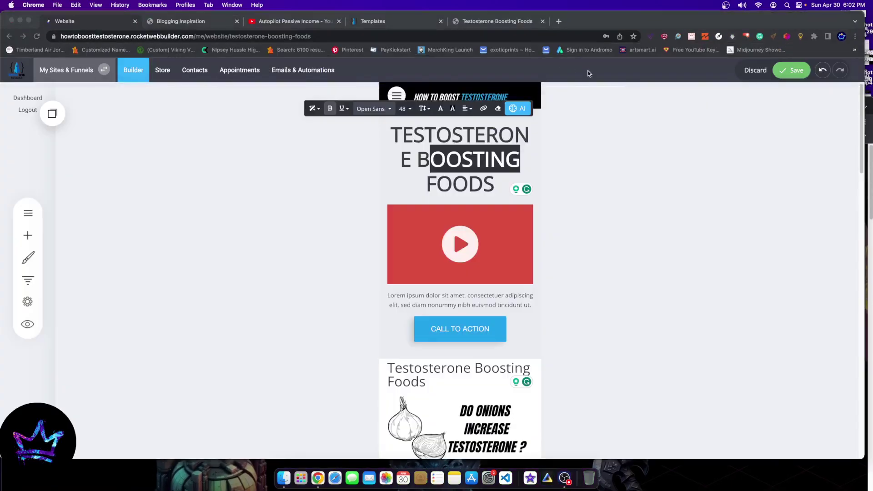
left_click(458, 145)
triple_click(457, 145)
left_click(794, 72)
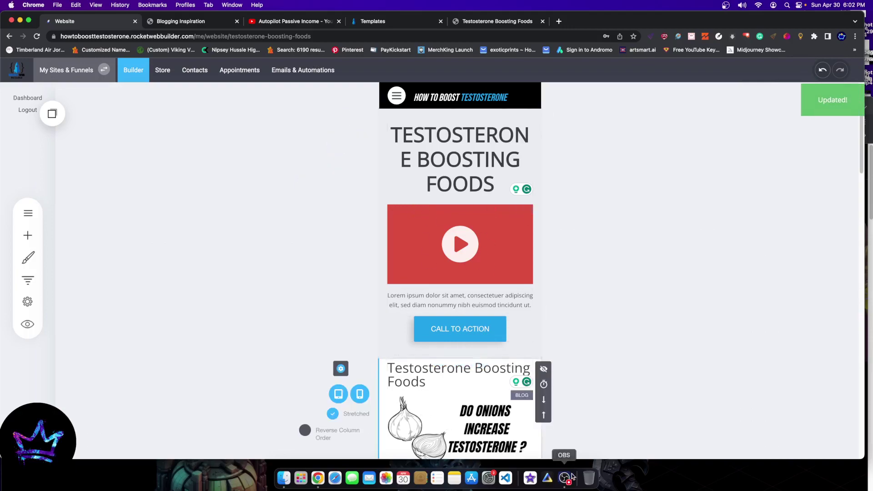
Put the browser window in full screen and switch the editor back to the desktop layout.
left_click_drag(655, 460, 655, 477)
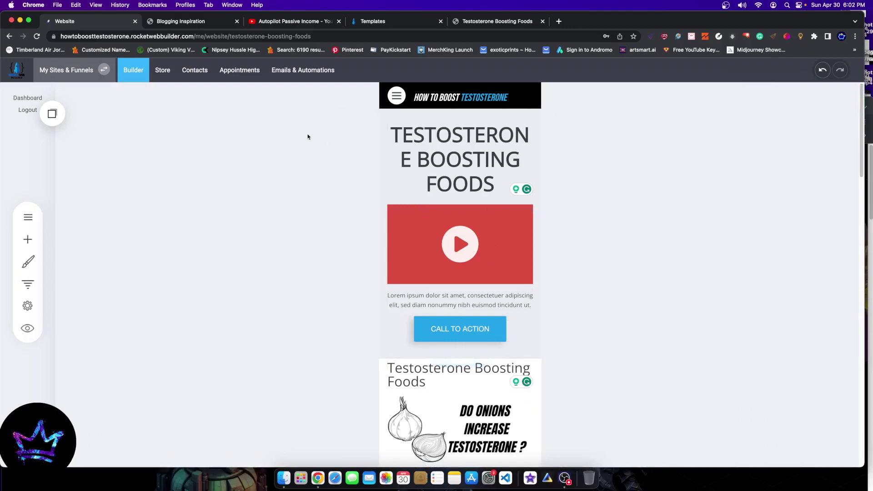
key("F11")
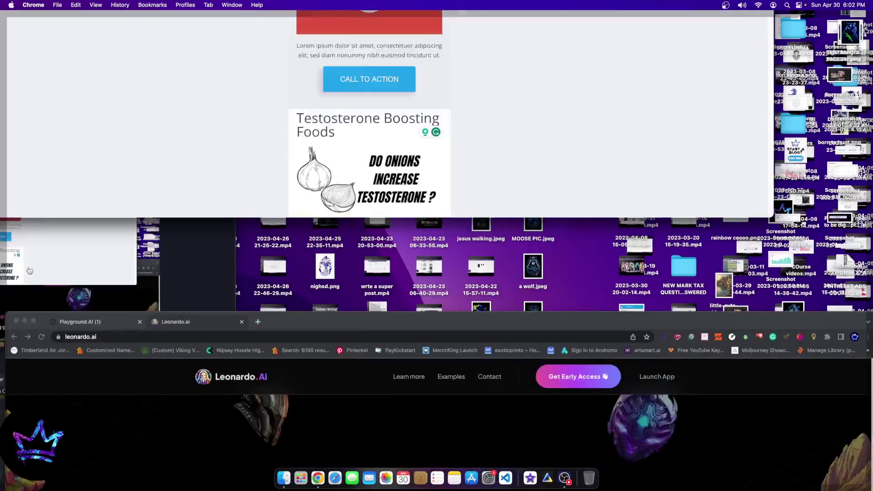
key("F11")
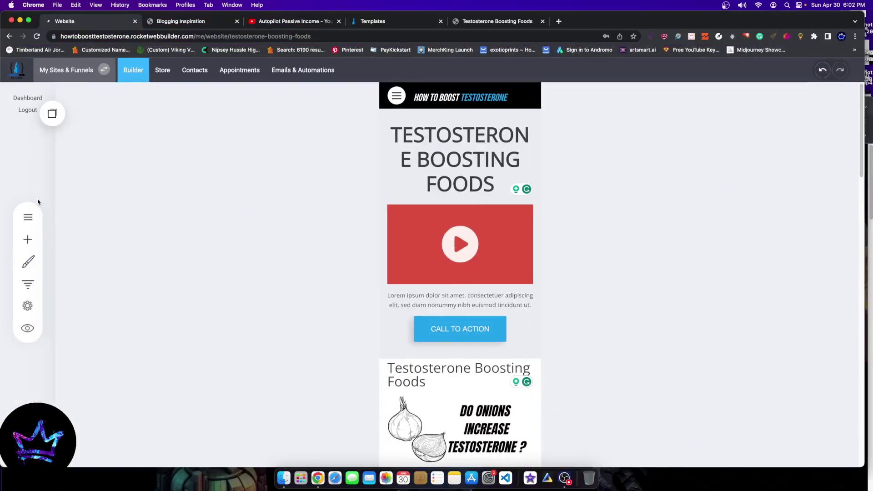
left_click(28, 21)
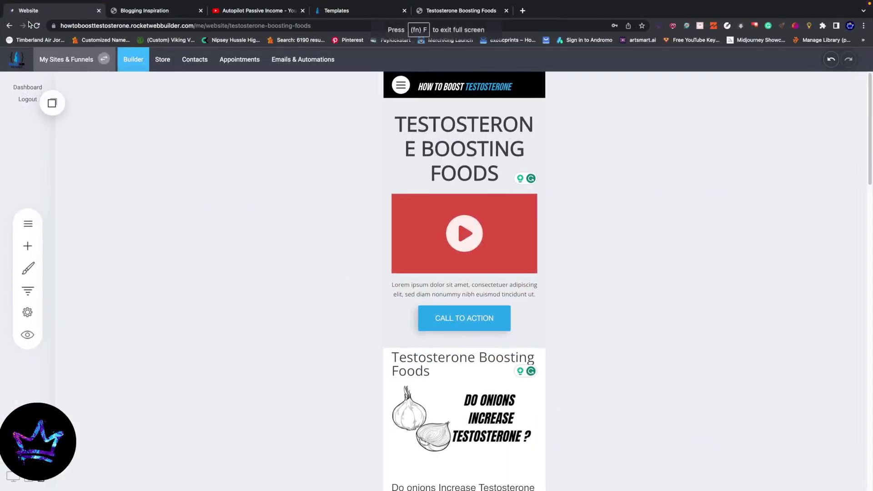
left_click(13, 480)
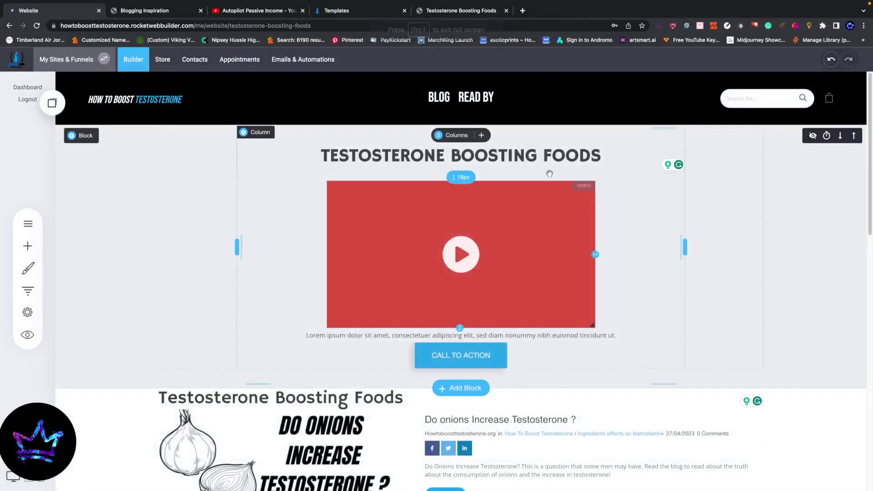
Close the gap between the hero headline and the video, keeping the video's reduced size, and save the page.
left_click(498, 170)
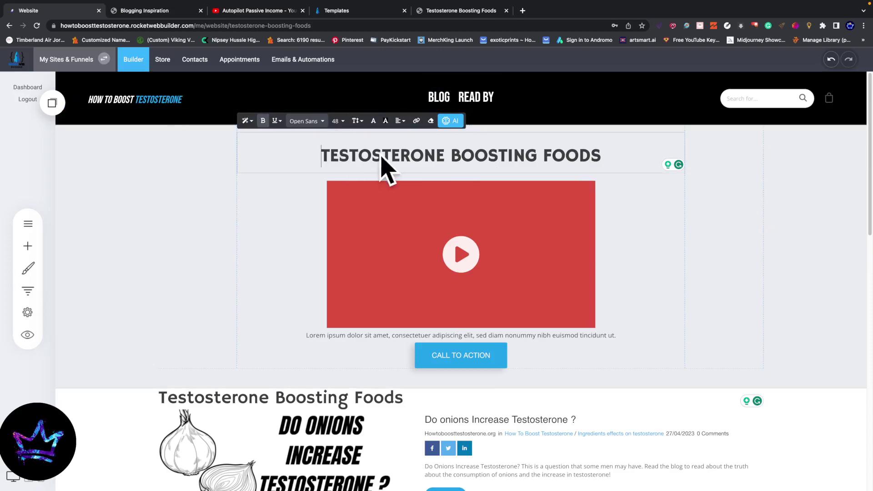
left_click_drag(355, 157, 461, 259)
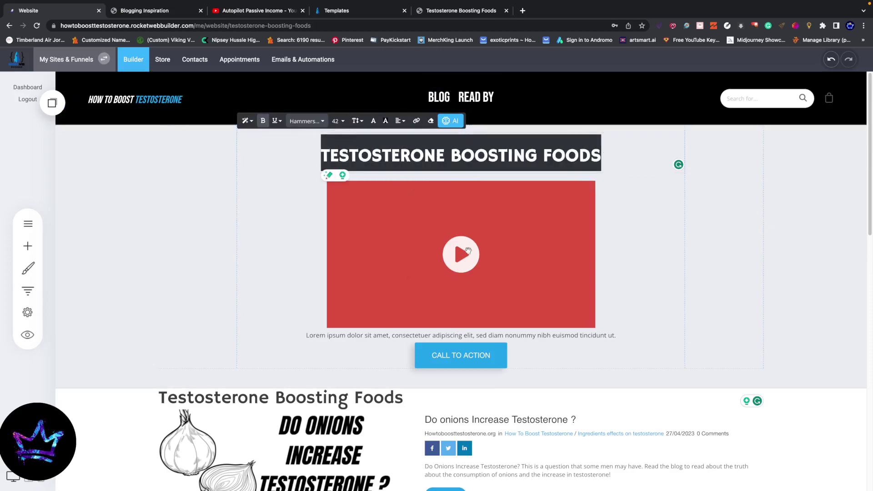
left_click(468, 251)
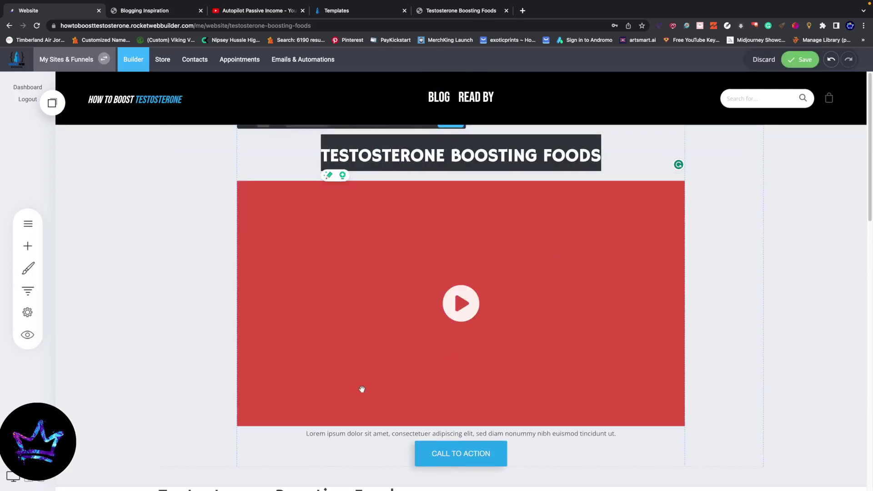
left_click(501, 265)
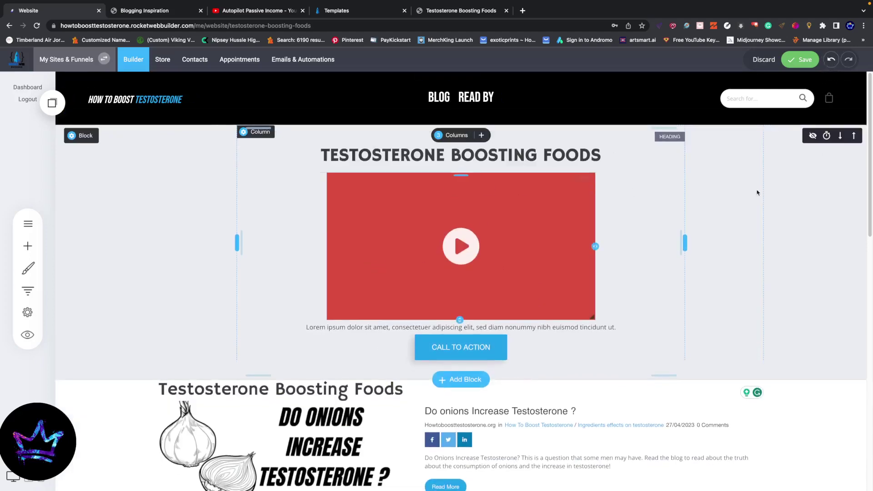
left_click(849, 58)
left_click(808, 61)
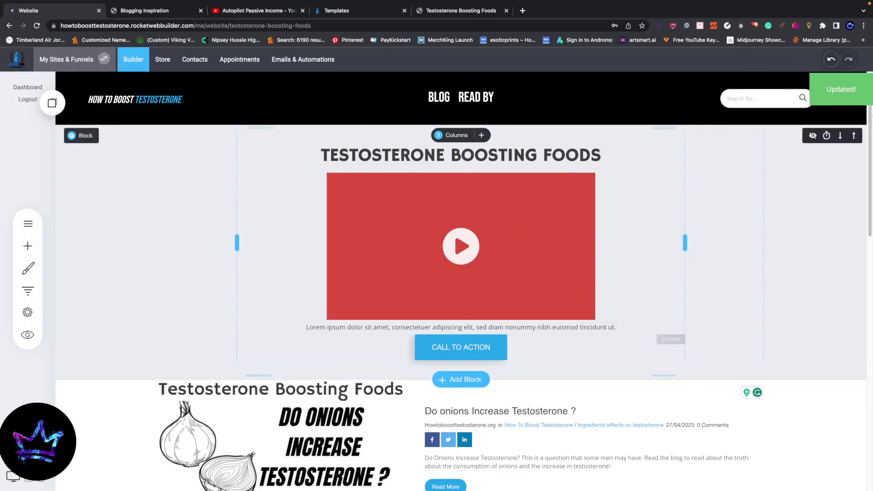
Reduce the hero block's bottom spacing and delete the CALL TO ACTION button beneath the video.
left_click(851, 60)
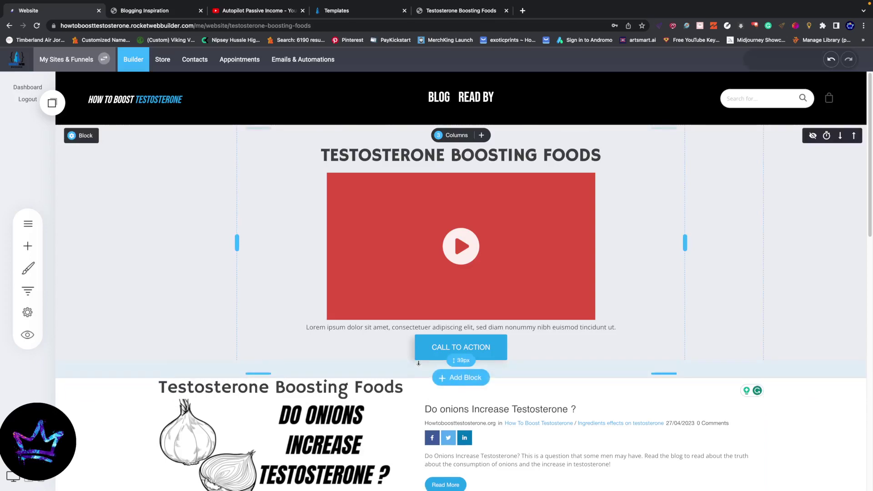
left_click(434, 356)
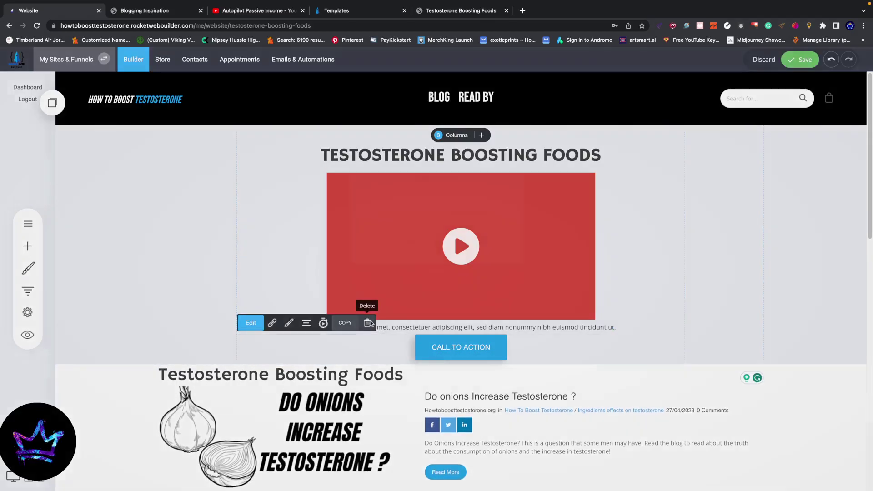
left_click(367, 322)
left_click(462, 245)
left_click(409, 282)
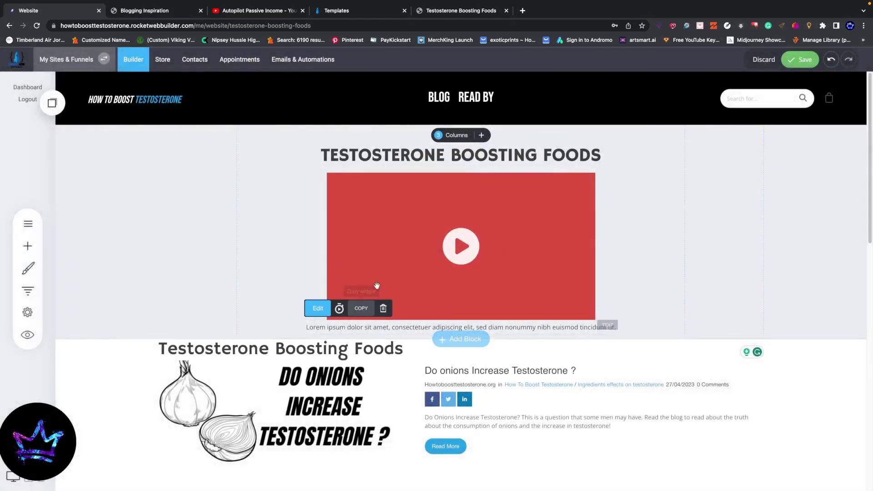
Delete the lorem ipsum text beneath the hero video and shrink the video.
left_click(383, 309)
left_click(471, 250)
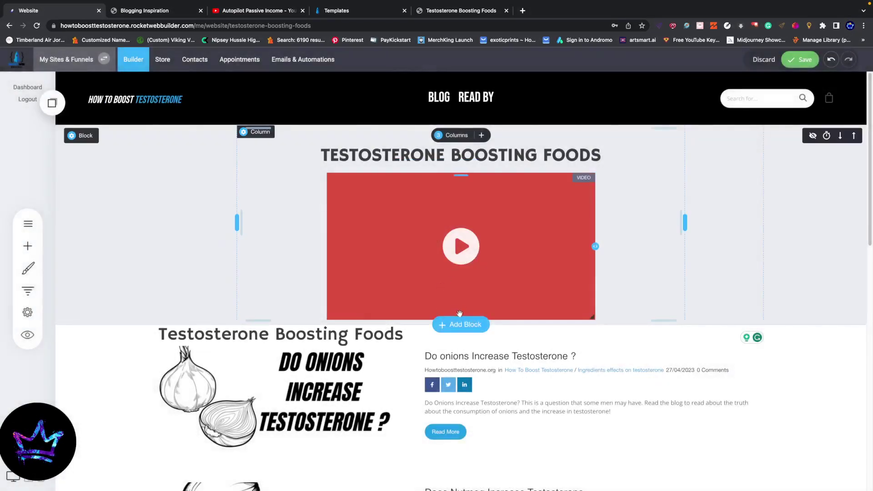
left_click_drag(592, 315, 550, 278)
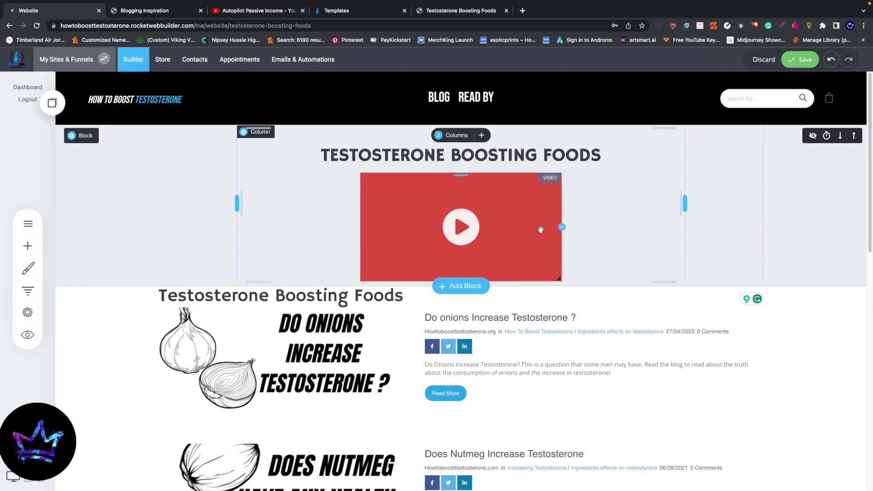
left_click(459, 210)
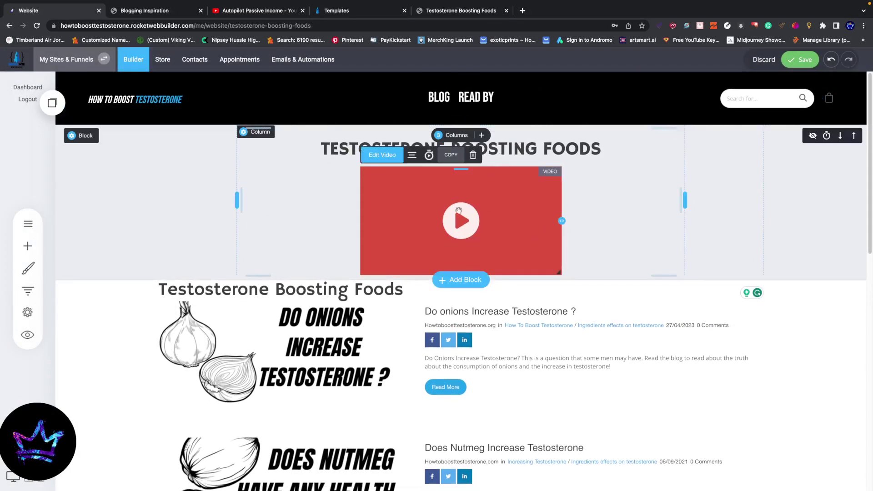
Reword the heading above the blog list to "Read Articles on Various Foods that boost testosterone".
scroll(318, 346, "down", 10)
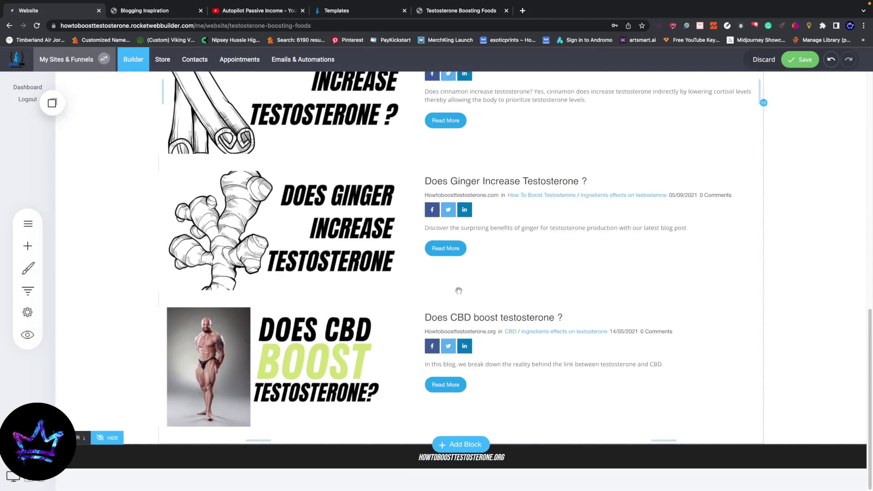
scroll(253, 361, "up", 10)
left_click(392, 287)
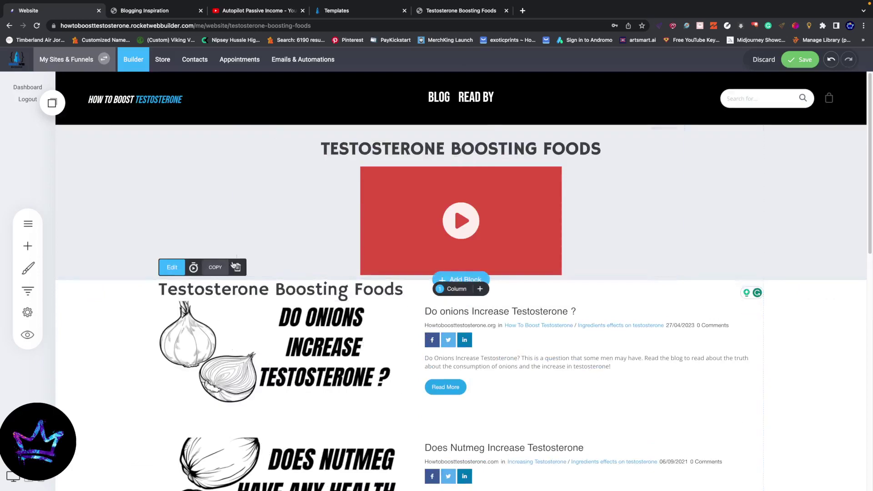
double_click(392, 287)
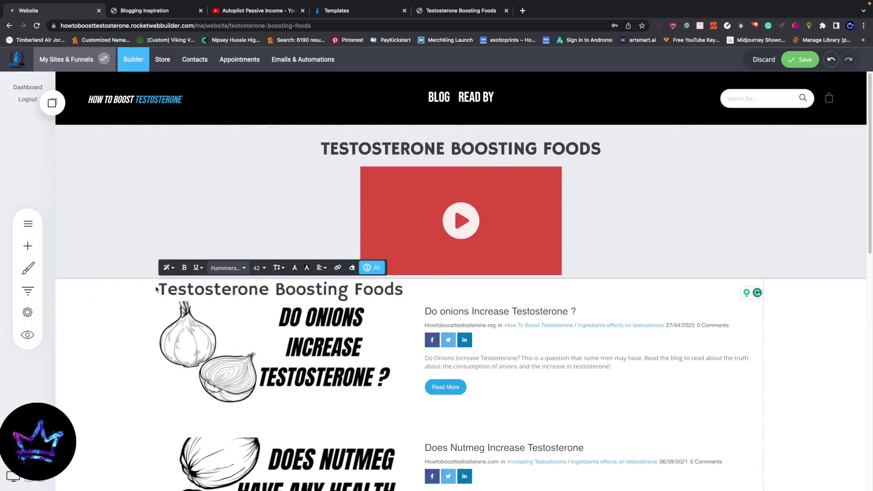
left_click(319, 291)
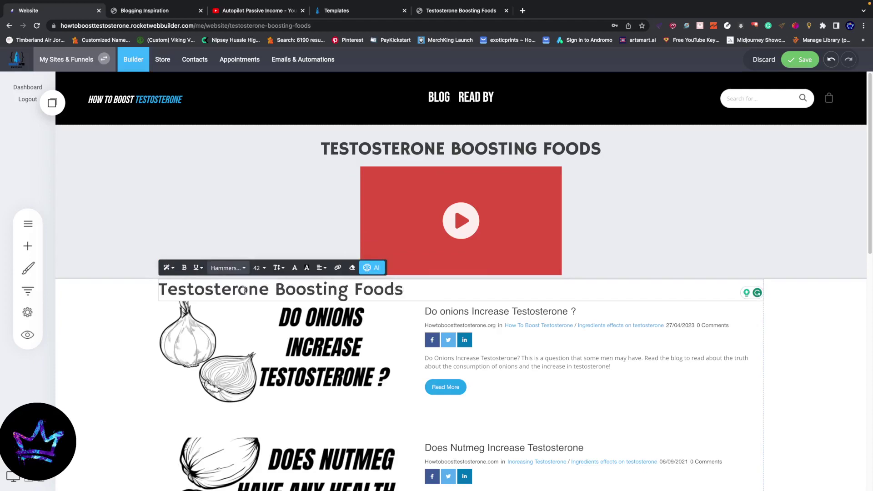
left_click_drag(159, 289, 404, 289)
type("R")
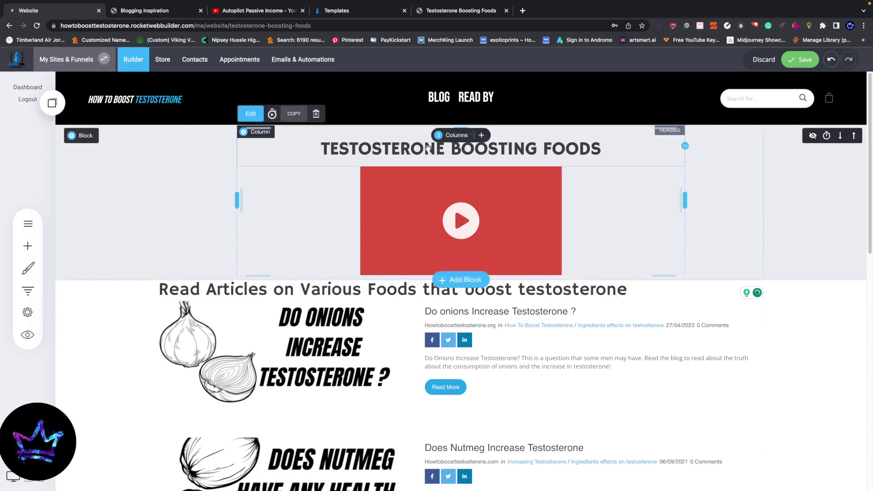
Replace the last word of the hero headline with "Ingredients".
double_click(394, 149)
double_click(481, 149)
double_click(584, 148)
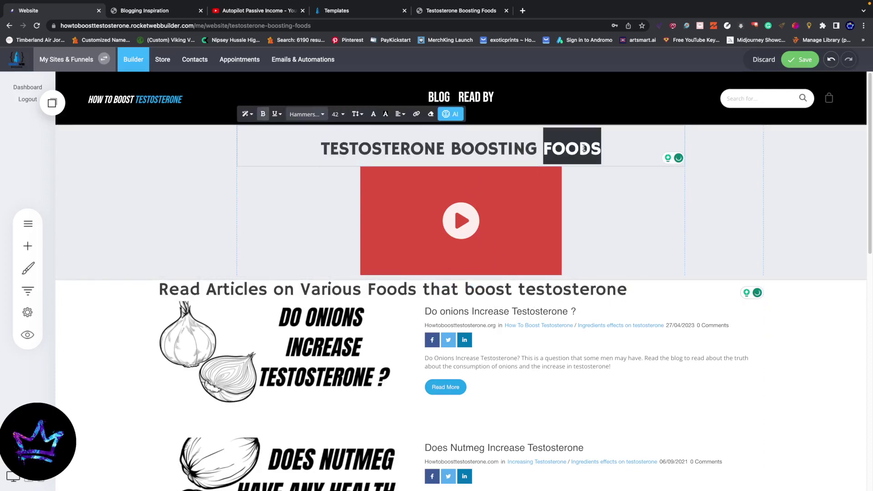
type("Ingredients")
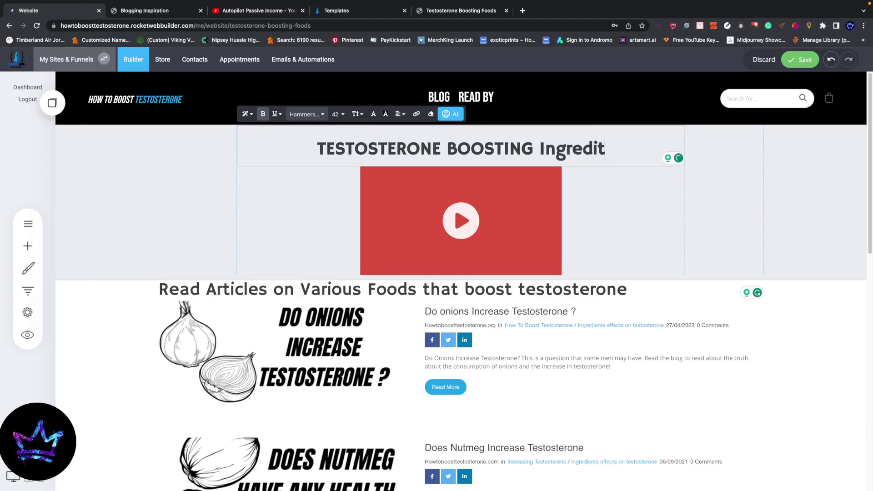
left_click(235, 292)
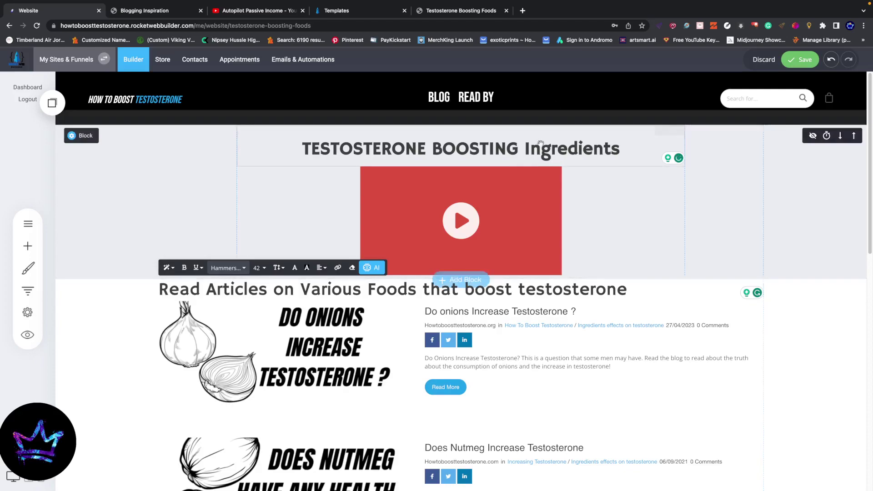
Retype the last word of the hero headline in capitals as "INGRIEDEINTS".
left_click(469, 144)
double_click(589, 148)
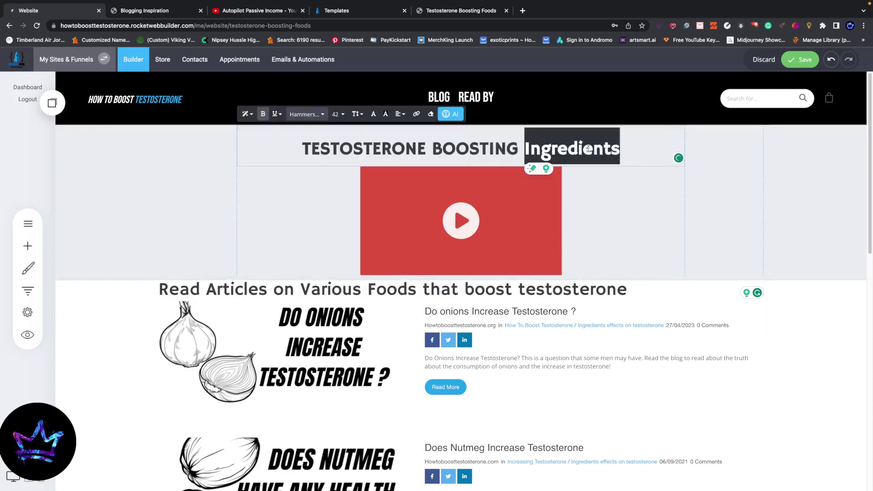
type("INGRIEN")
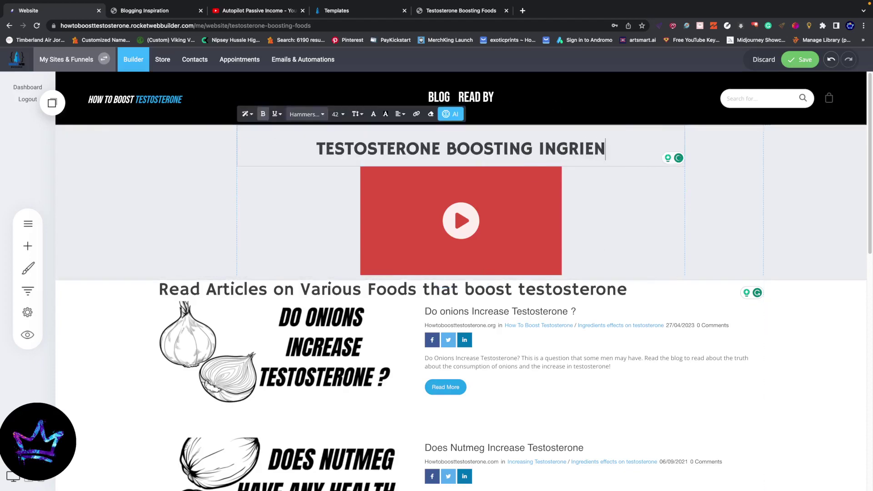
key("BackSpace")
type("DEINTS")
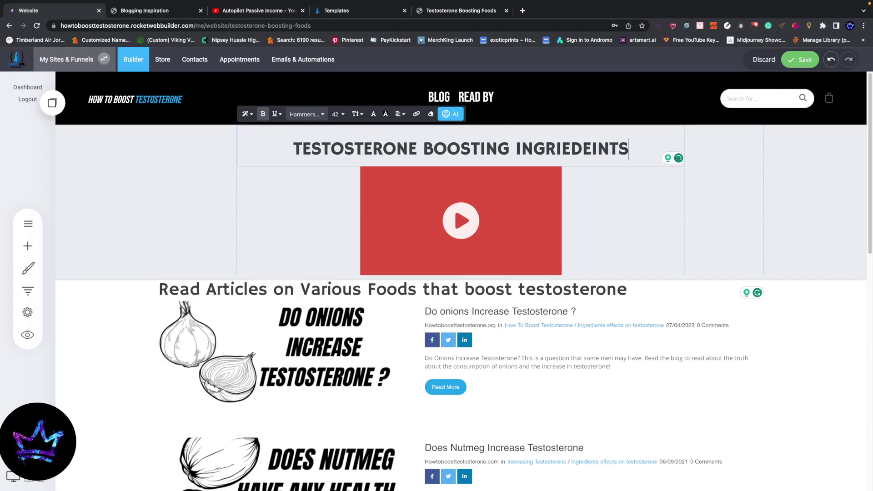
Check the hero headline's spelling with Grammarly and save the page.
left_click(679, 158)
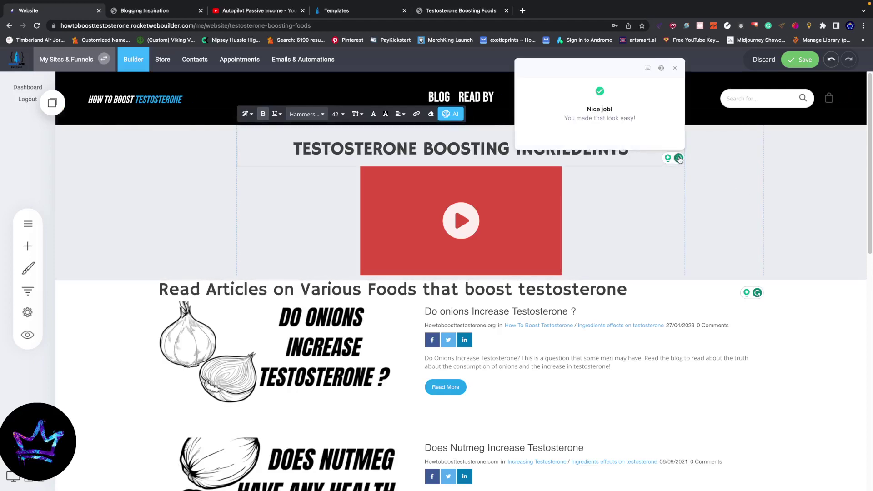
left_click(593, 159)
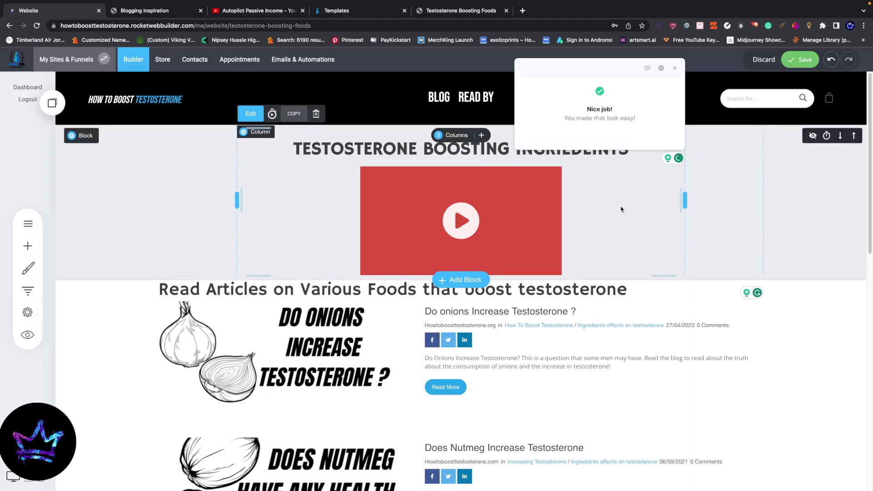
left_click(675, 68)
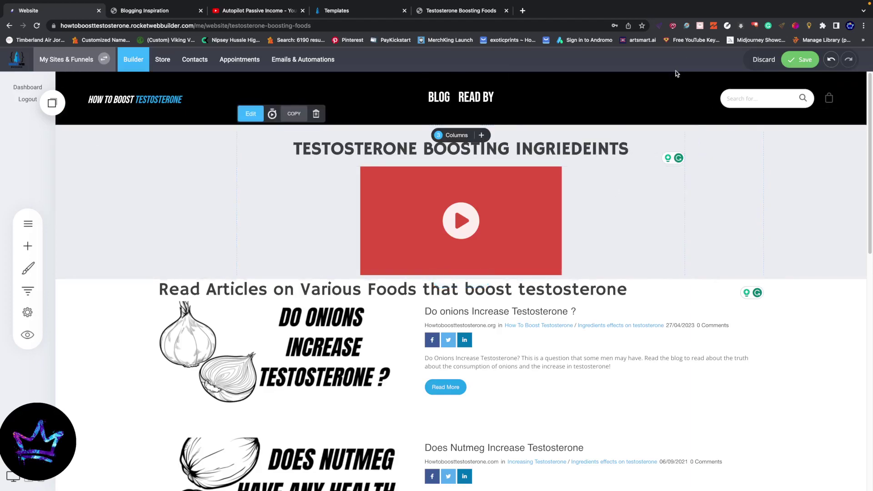
double_click(566, 150)
triple_click(565, 151)
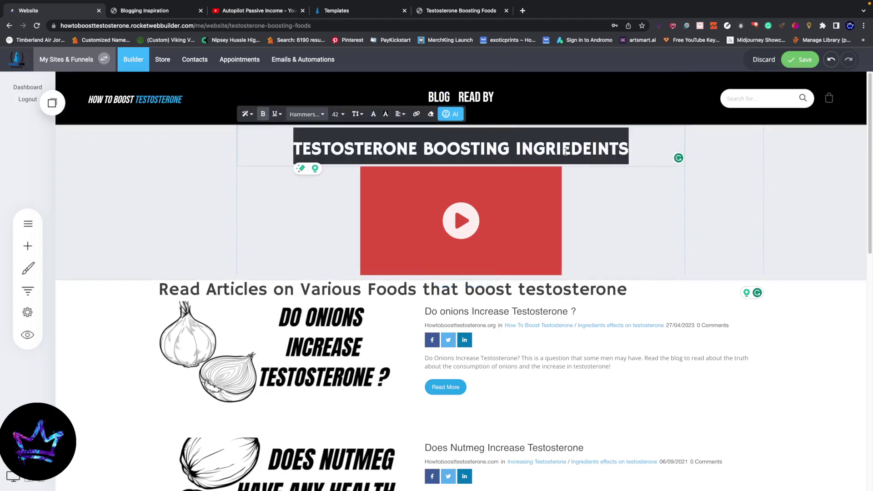
left_click(670, 167)
left_click(678, 159)
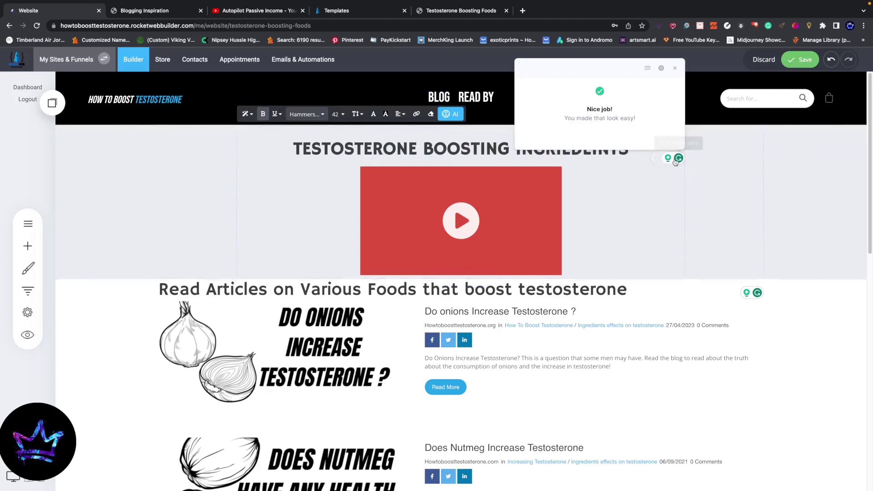
left_click(704, 188)
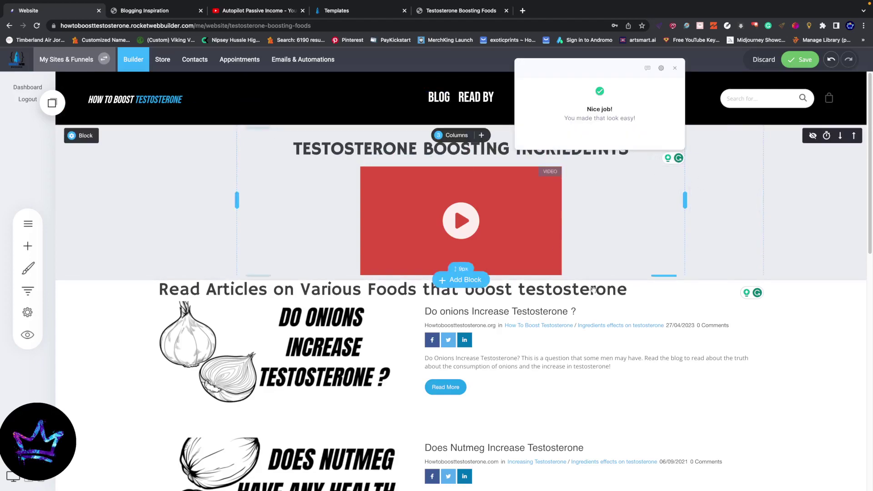
left_click(810, 56)
Delete the text heading above the blog list and save the page.
scroll(577, 214, "down", 2)
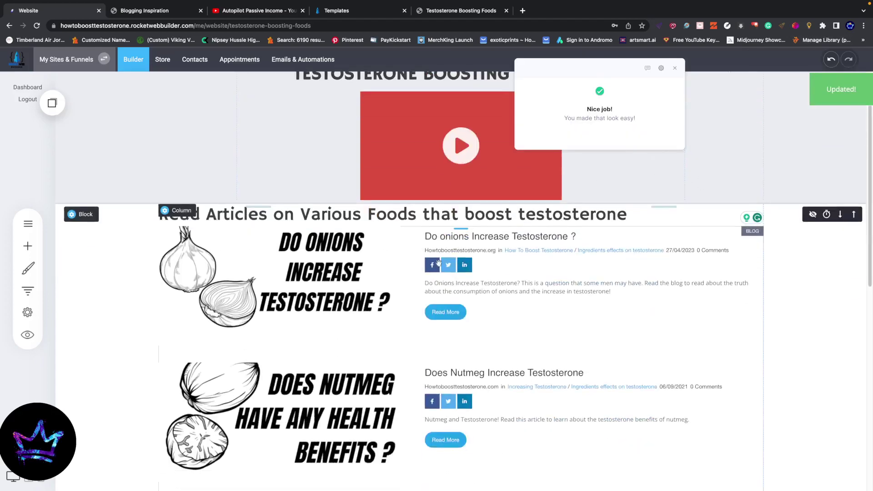
left_click(577, 214)
left_click_drag(281, 215, 534, 215)
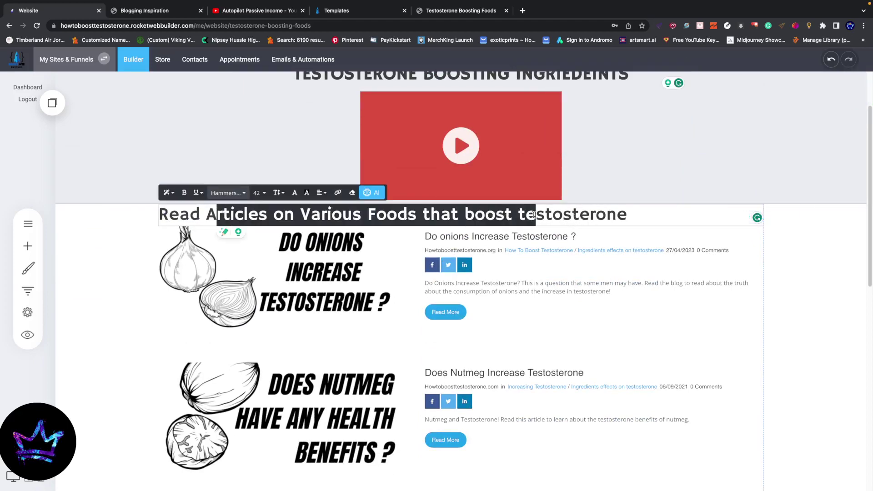
left_click(660, 220)
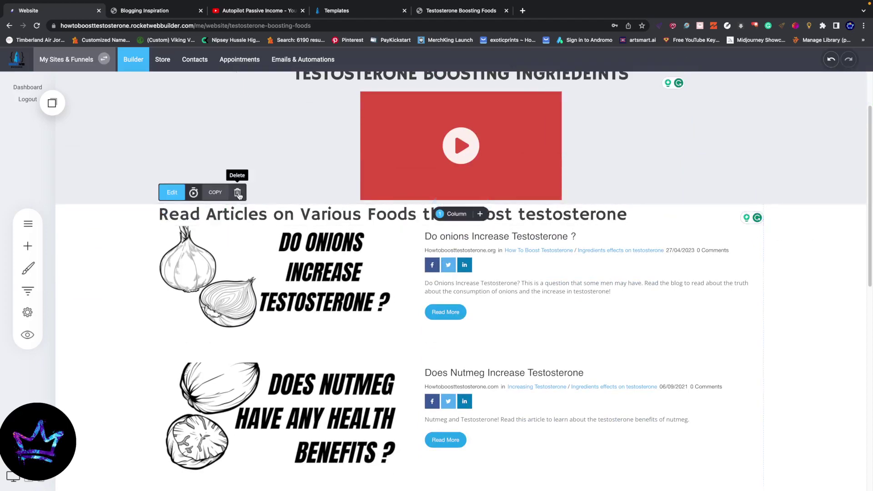
left_click(237, 192)
left_click(460, 246)
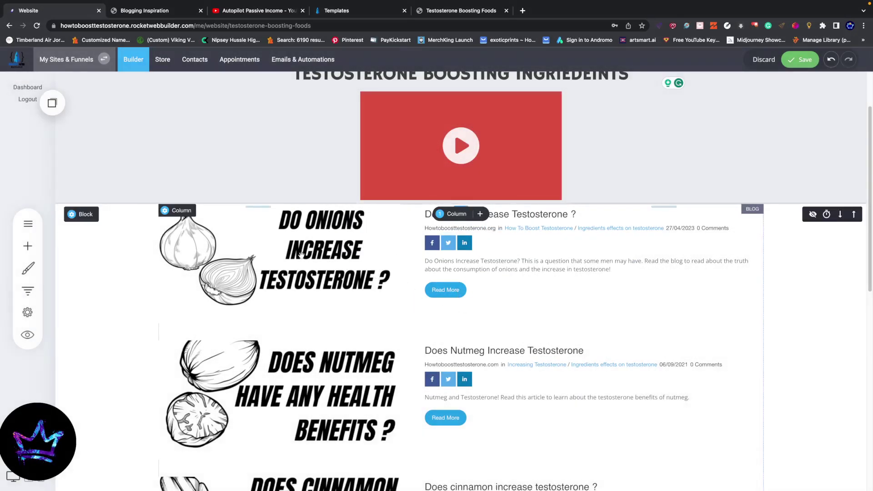
scroll(302, 255, "down", 10)
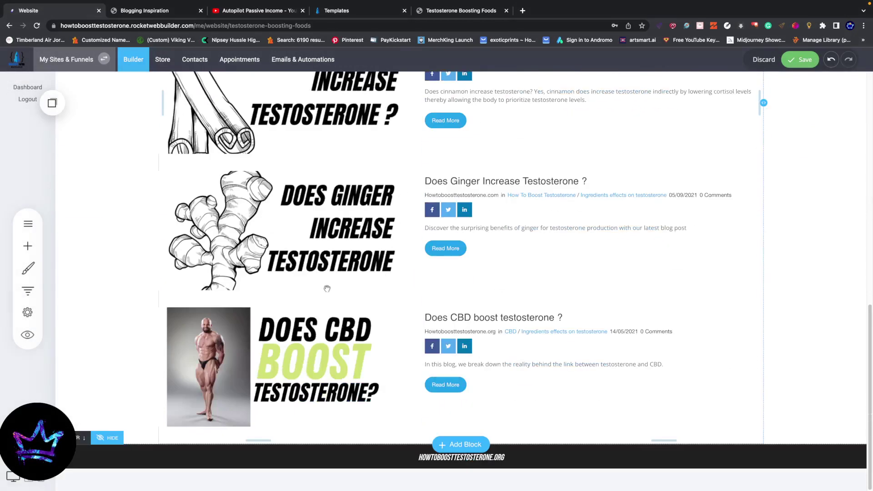
scroll(327, 288, "up", 15)
left_click(800, 59)
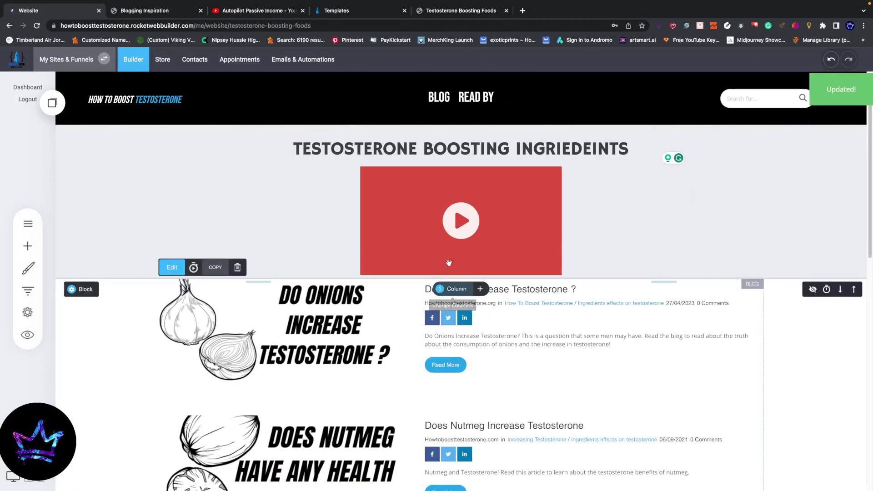
Split the blog list block into 2 columns and set its container width to Full-Width.
left_click(456, 289)
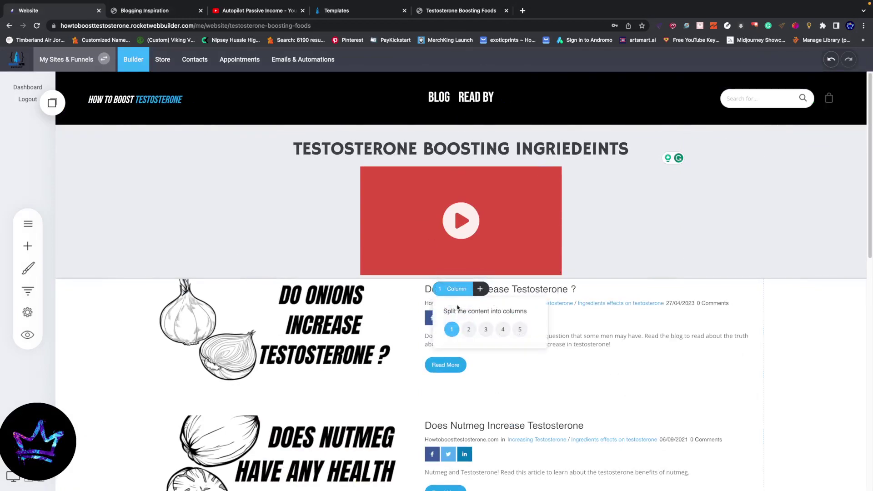
left_click(470, 330)
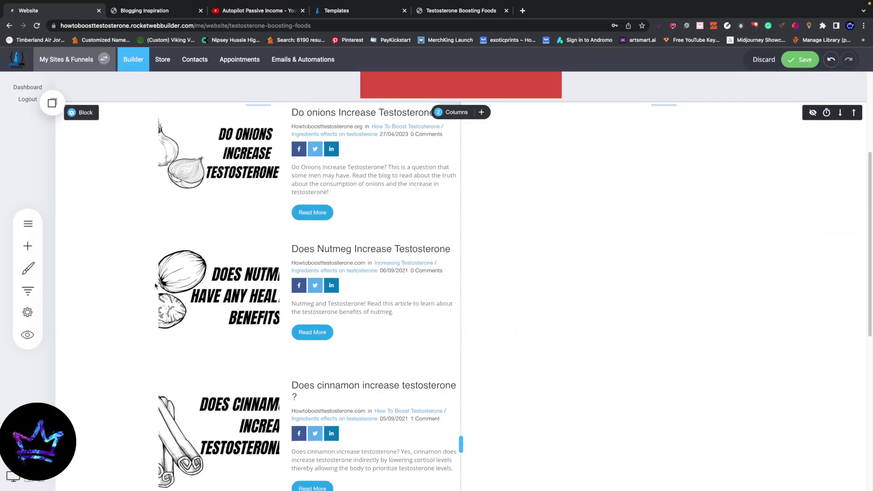
left_click(109, 113)
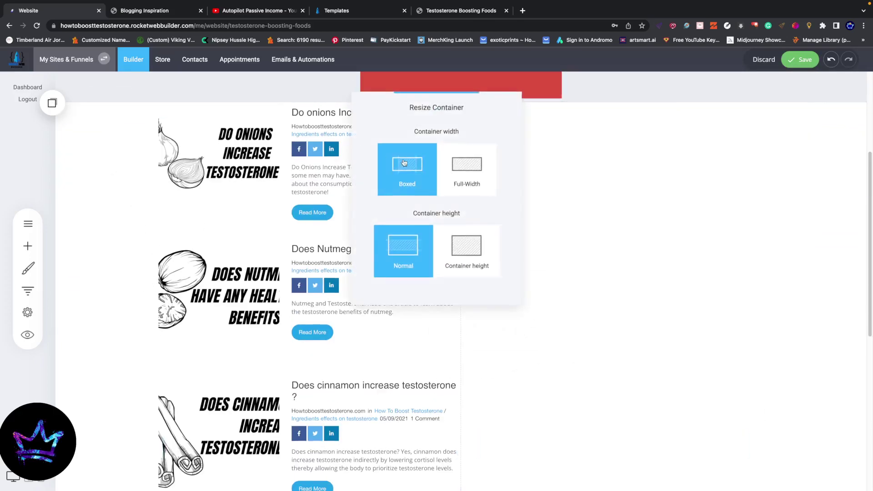
left_click(464, 172)
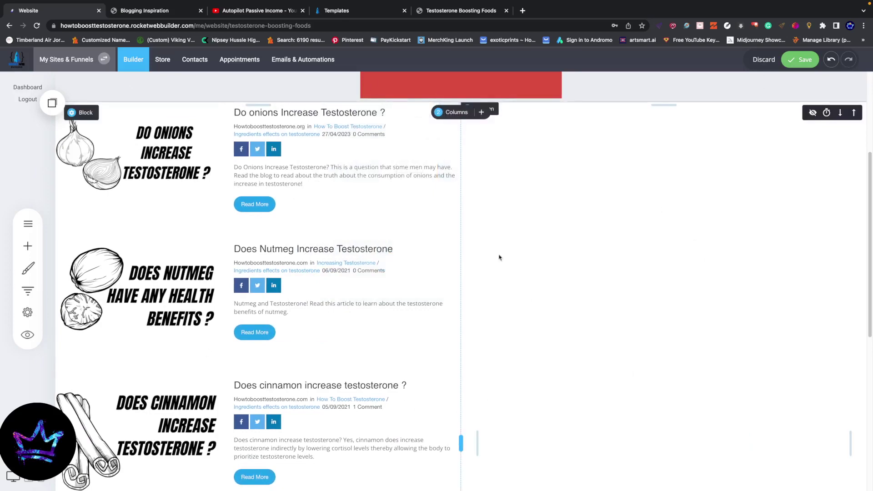
scroll(565, 342, "down", 5)
Set the hero video block's container width to Full-Width and save the page.
scroll(517, 303, "up", 10)
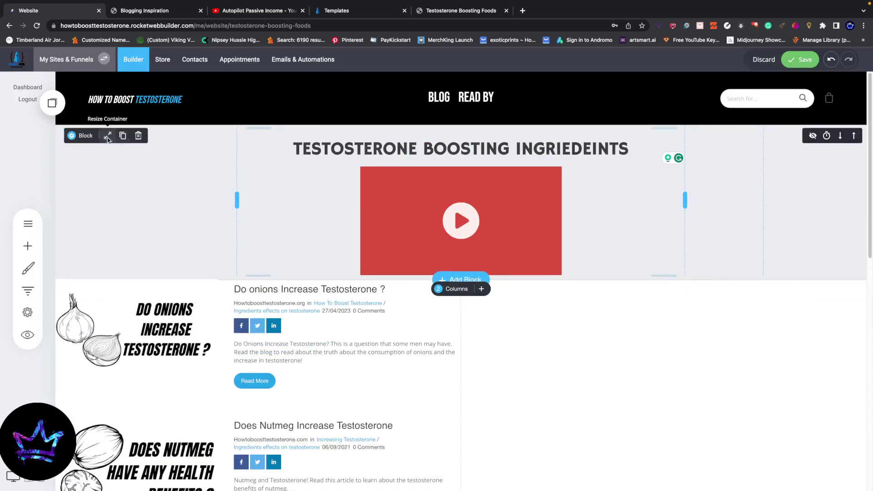
left_click(107, 137)
left_click(465, 172)
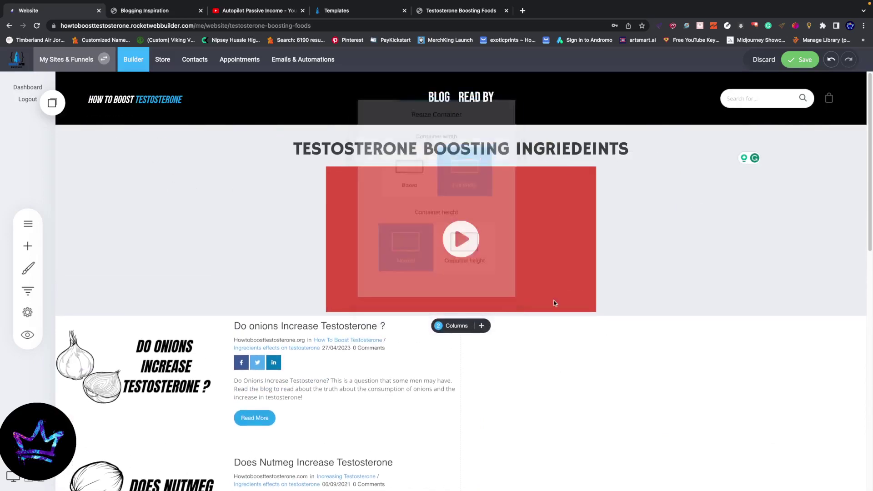
scroll(555, 300, "down", 4)
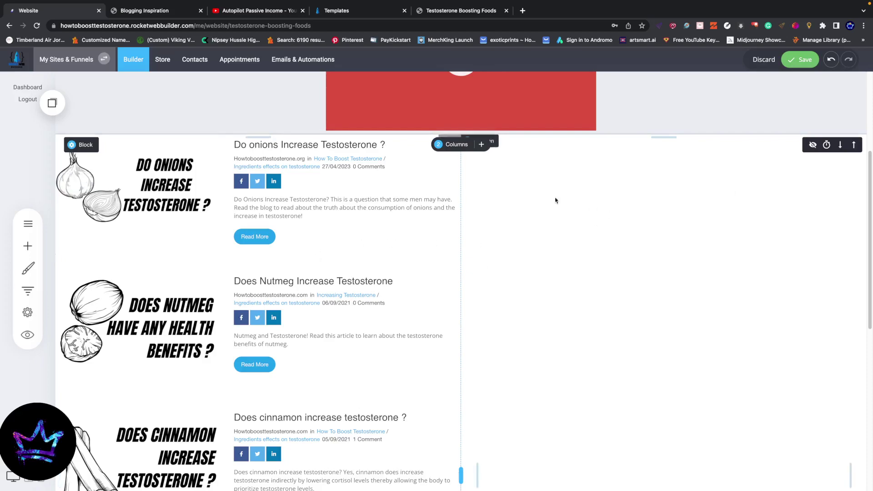
left_click(795, 68)
scroll(220, 195, "up", 4)
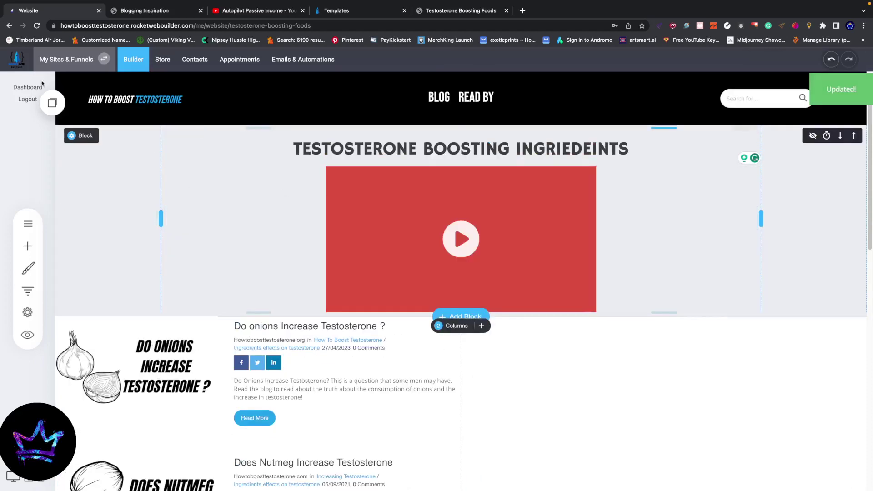
Open the How To Boost Testosterone blog's post list and go to its second page.
left_click(28, 223)
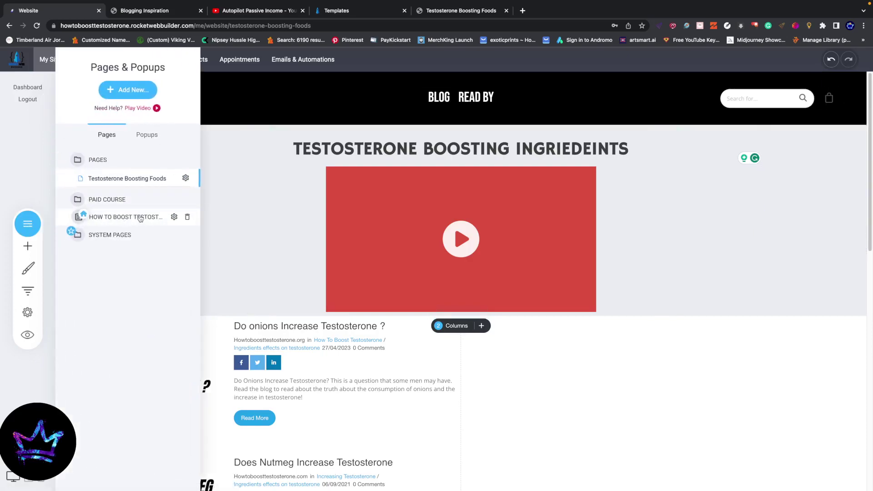
left_click(108, 217)
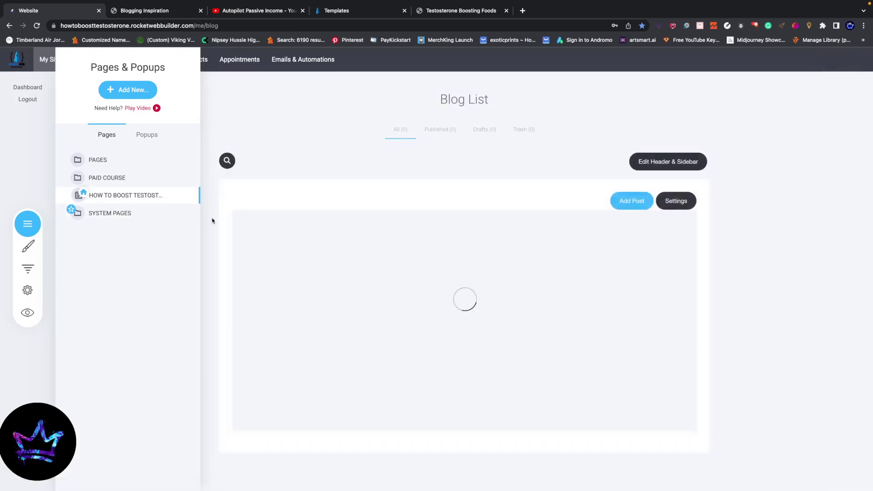
scroll(484, 259, "down", 15)
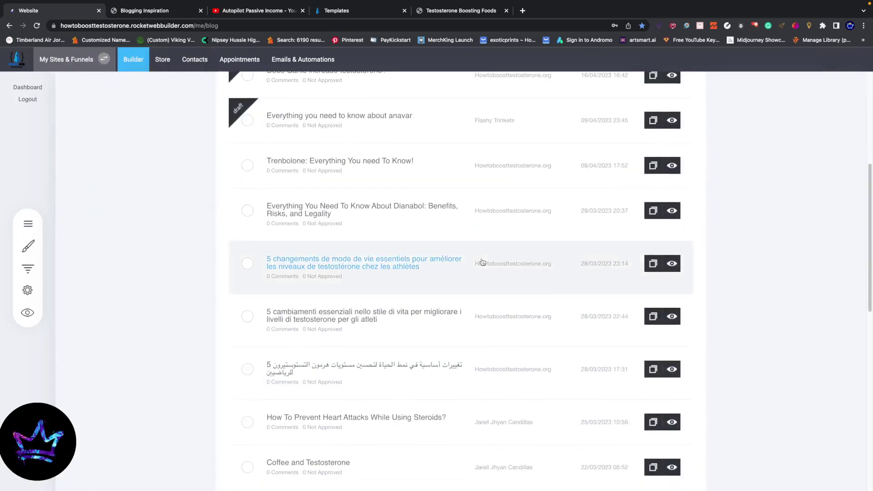
scroll(474, 371, "down", 5)
left_click(454, 453)
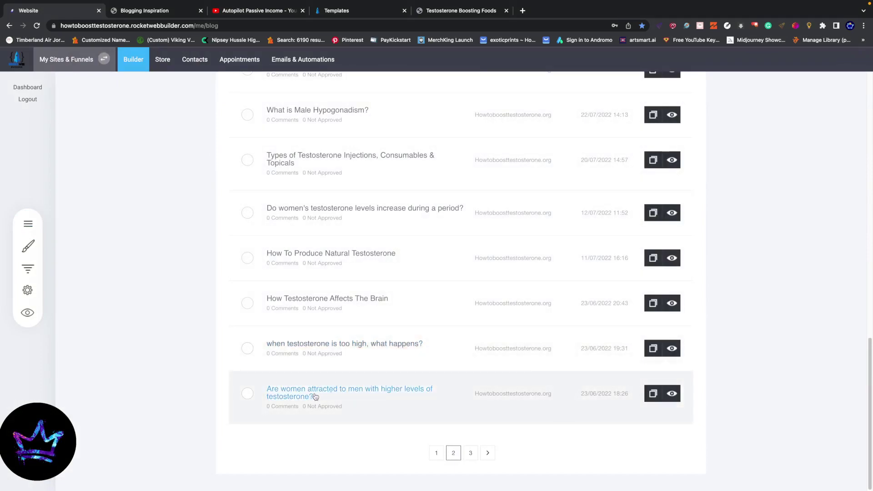
Look through the post titles on the second page of the blog list.
scroll(314, 339, "up", 2)
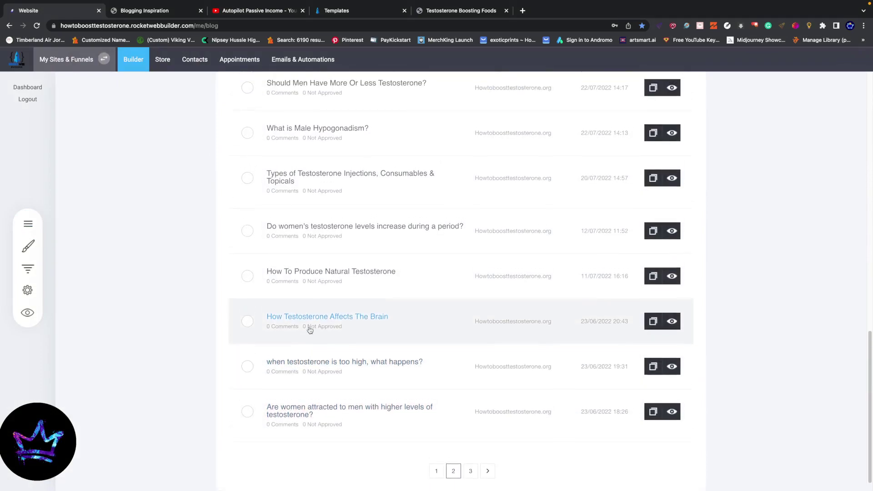
scroll(326, 293, "up", 5)
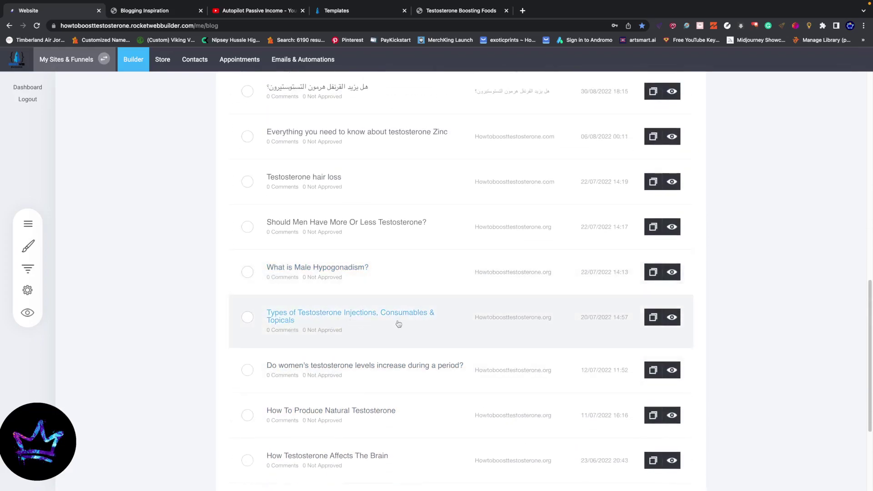
scroll(359, 326, "up", 8)
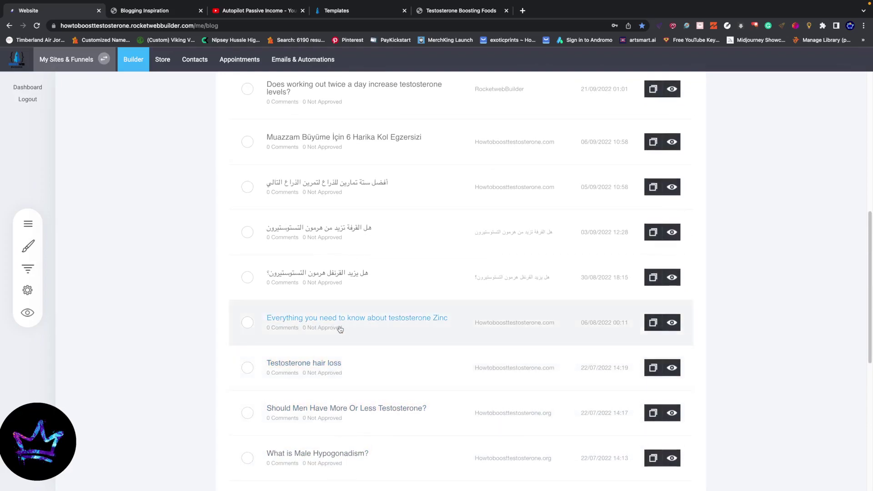
scroll(281, 334, "up", 1)
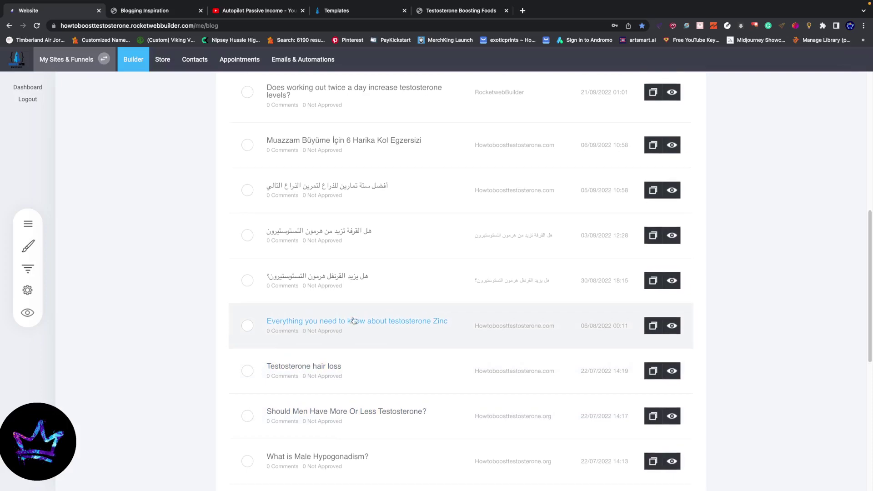
scroll(373, 332, "up", 7)
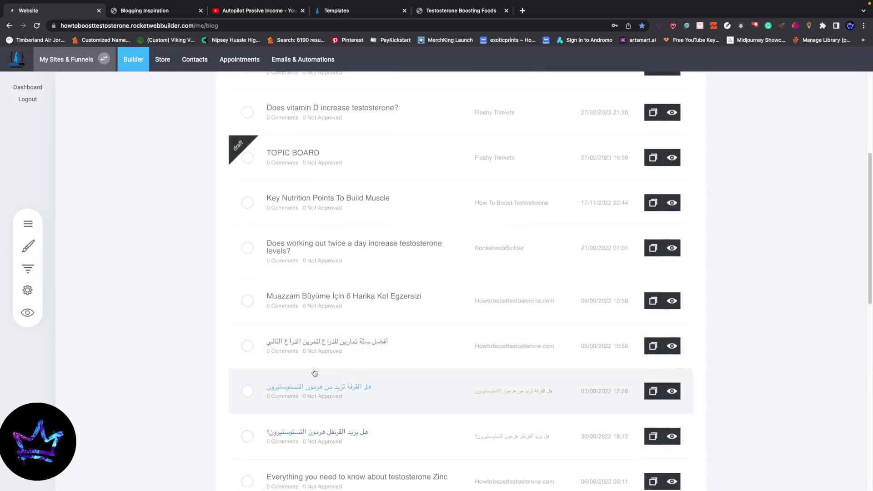
scroll(313, 364, "up", 7)
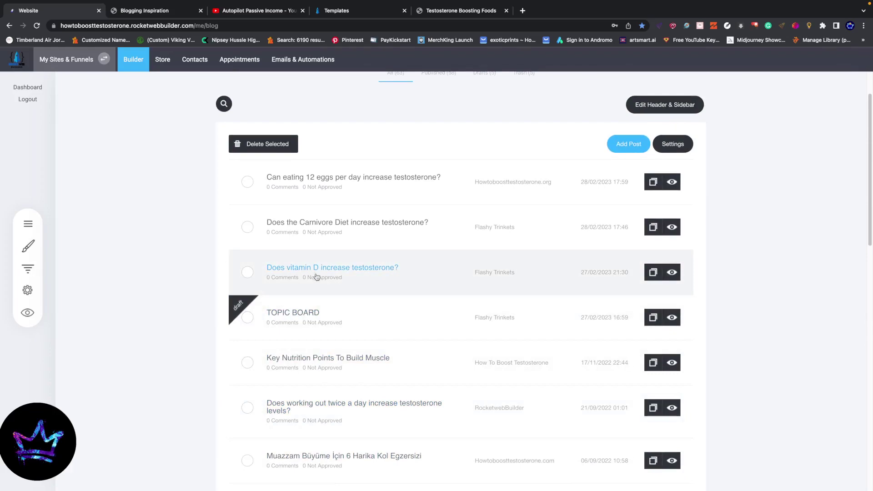
scroll(421, 372, "down", 20)
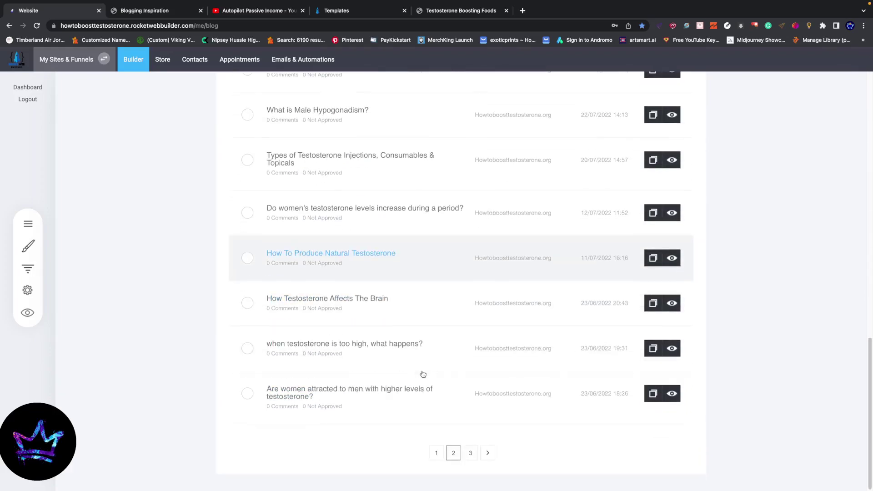
Open the post "Apple Cider Vinegar: What are its health benefits?" from page 3 of the blog list and review its content.
left_click(484, 457)
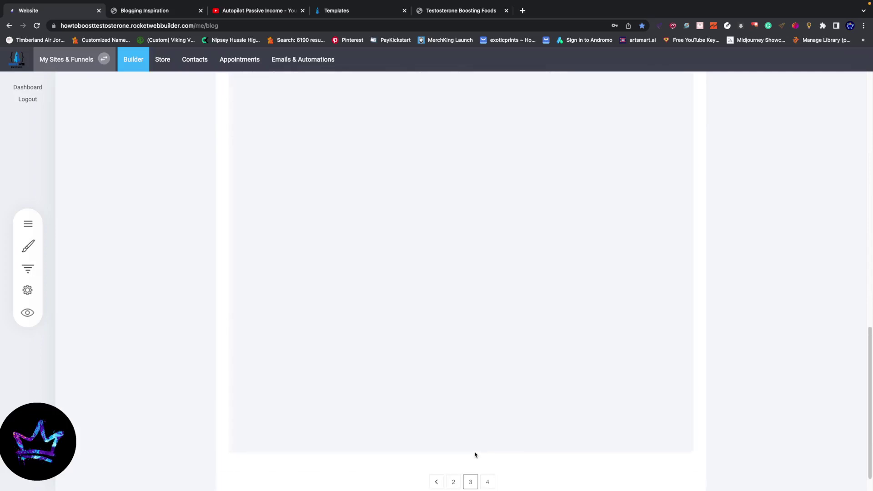
scroll(331, 436, "up", 5)
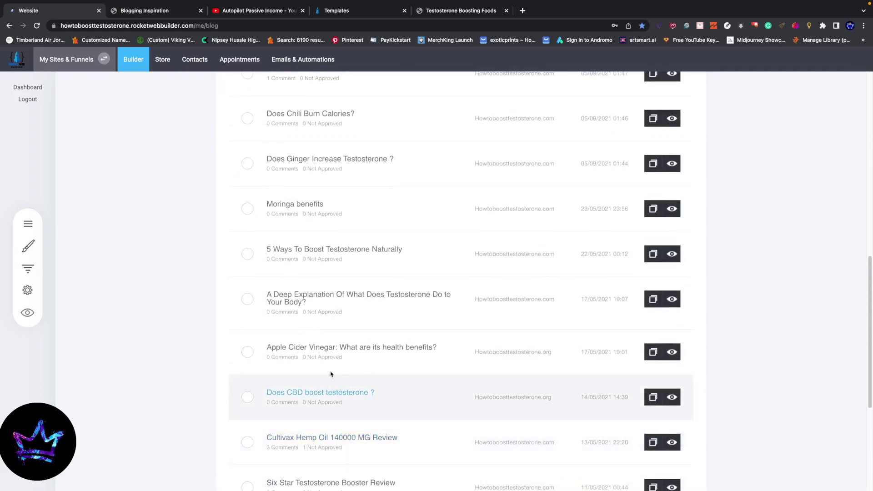
left_click(376, 345)
scroll(512, 318, "down", 10)
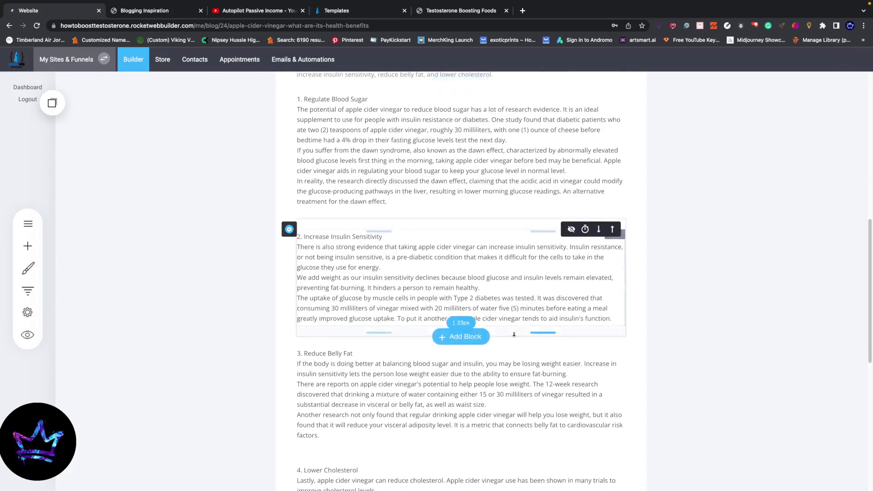
scroll(514, 335, "down", 5)
scroll(477, 296, "up", 20)
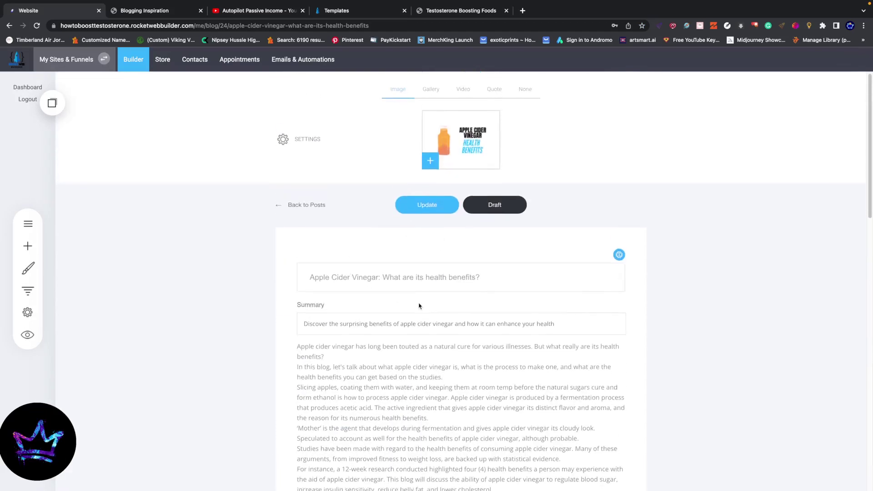
scroll(418, 306, "down", 15)
scroll(669, 331, "up", 15)
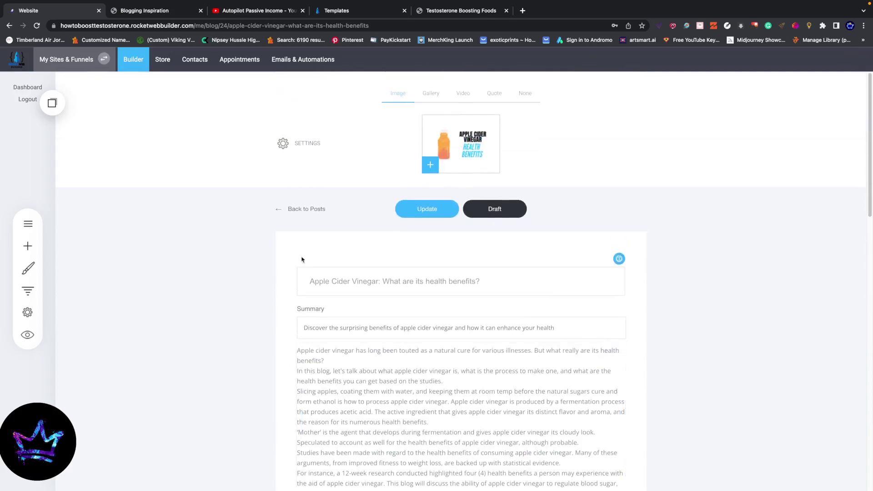
Inspect the apple cider vinegar post's settings, including its Post Date, and return to the posts list.
left_click(283, 144)
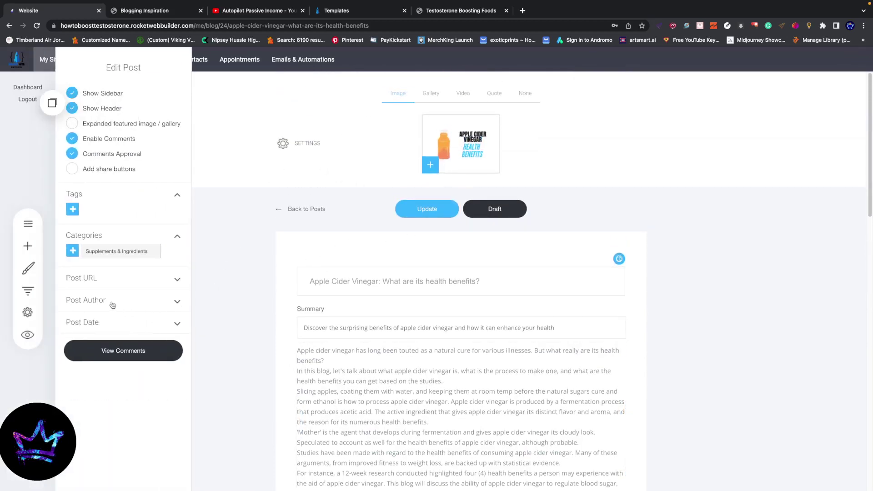
left_click(109, 324)
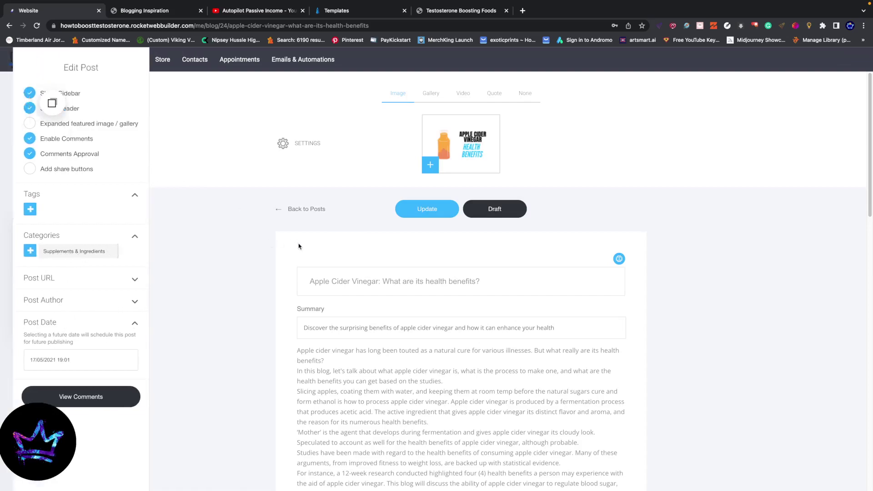
left_click(293, 209)
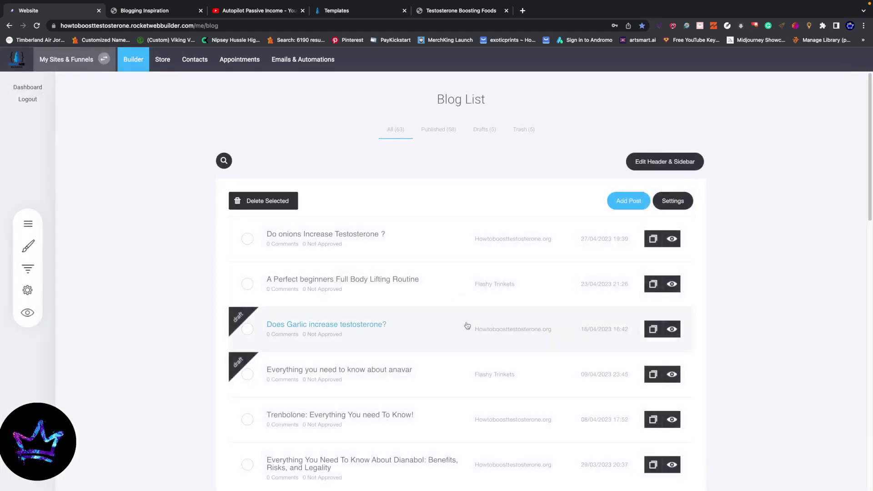
Go to page 3 of the blog list and look through the ingredient posts.
scroll(401, 353, "down", 15)
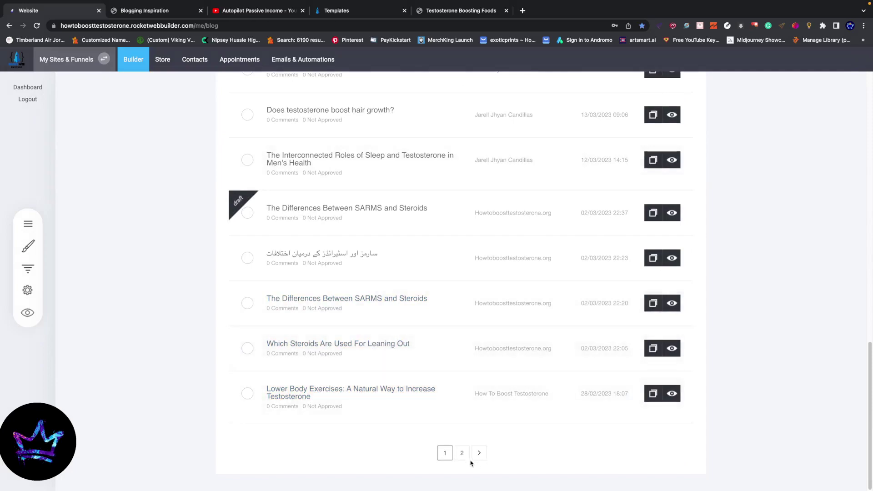
left_click(483, 453)
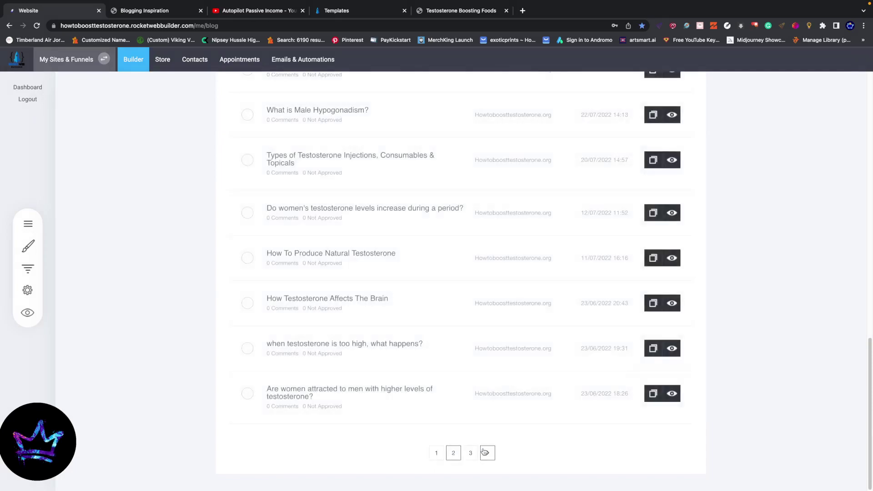
left_click(485, 453)
scroll(331, 292, "up", 10)
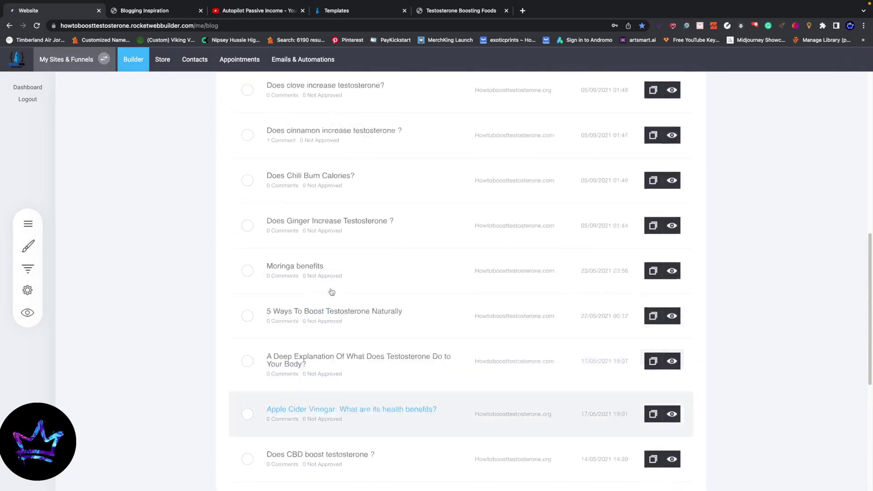
Search the blog posts for "does" and open the post "Does clove increase testosterone?".
scroll(299, 271, "up", 6)
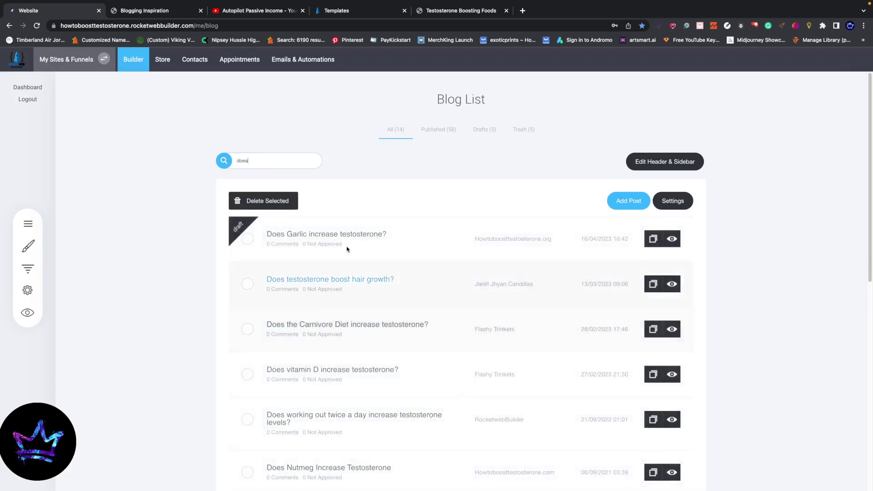
scroll(350, 341, "down", 4)
left_click(289, 342)
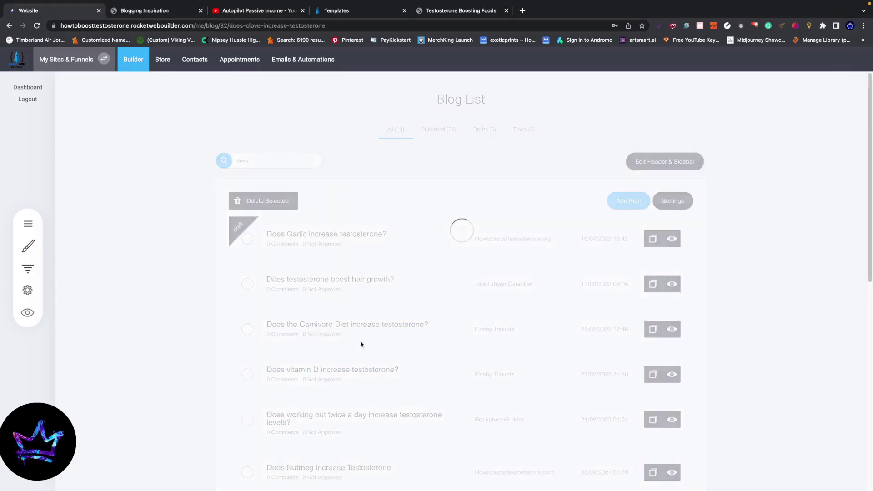
scroll(455, 364, "down", 6)
scroll(236, 273, "up", 10)
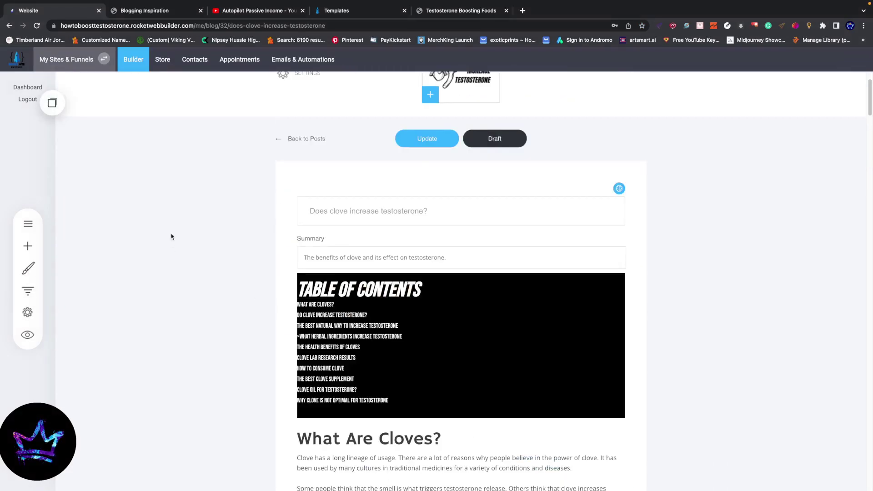
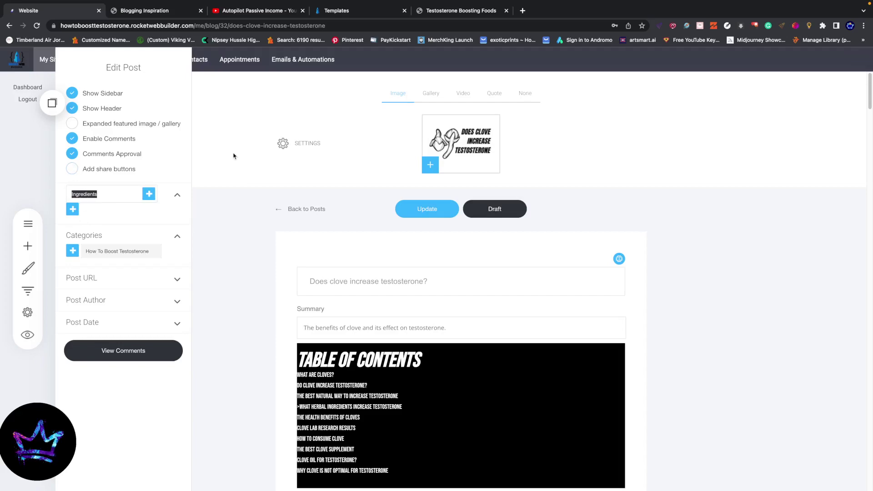
Check the spelling of "Ingredients" with a Google search in a new tab and close that tab.
left_click(523, 11)
type("Ingredients")
key("Return")
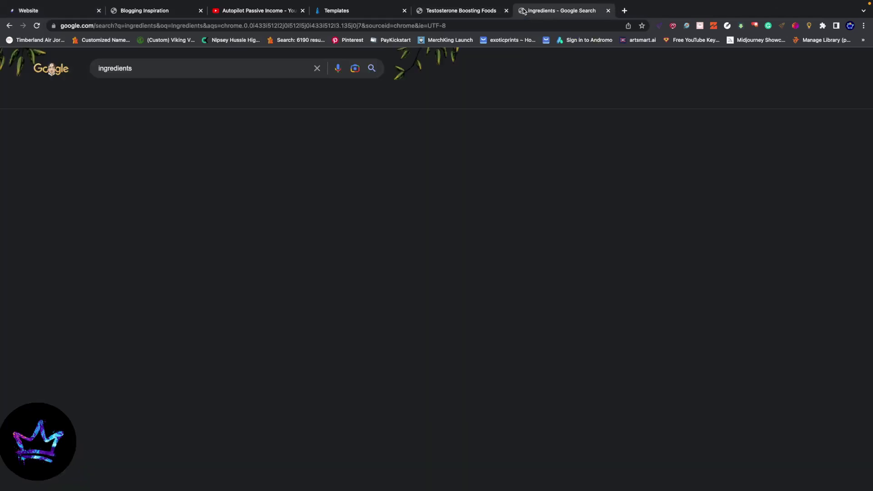
left_click(608, 11)
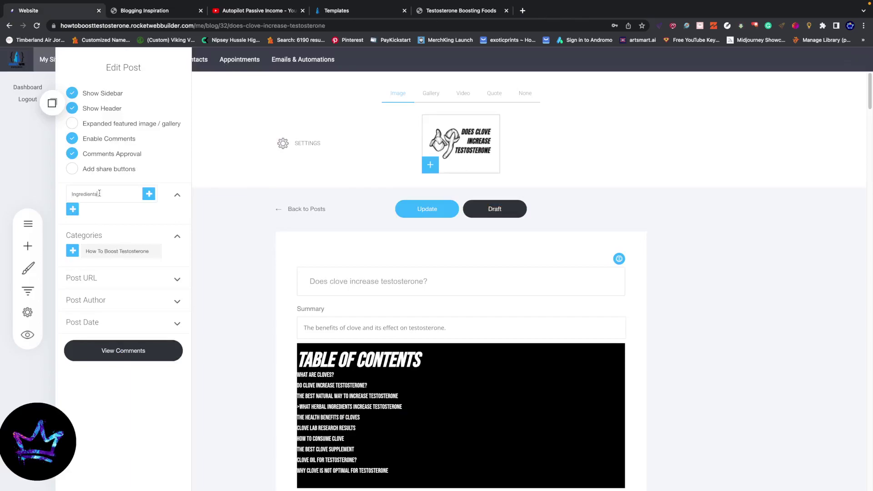
Add the tag "Ingredients" to the clove post, update the post and return to the posts list.
left_click(149, 195)
left_click(438, 213)
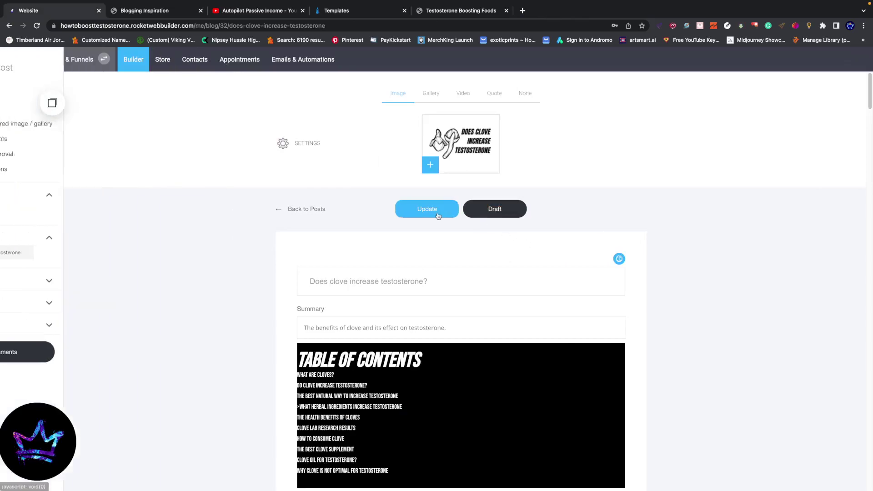
left_click(304, 217)
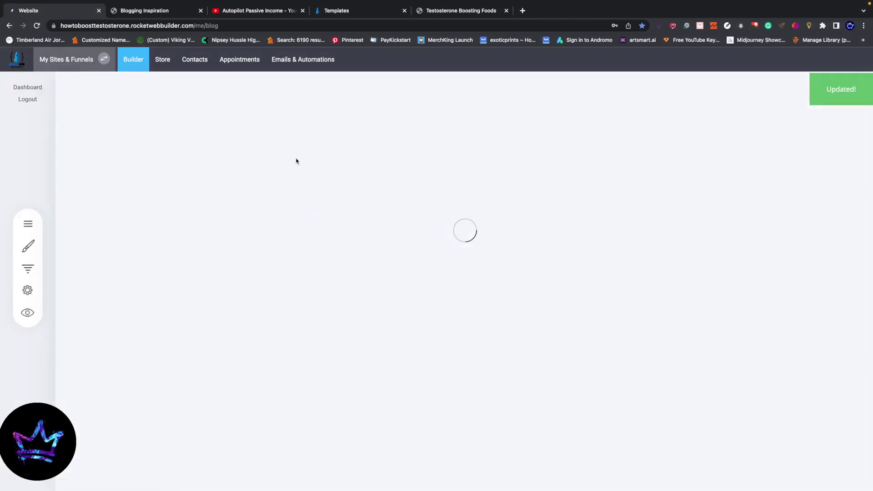
Go back to the Testosterone Boosting Foods page and open the blog list's settings to show its category option.
left_click(28, 224)
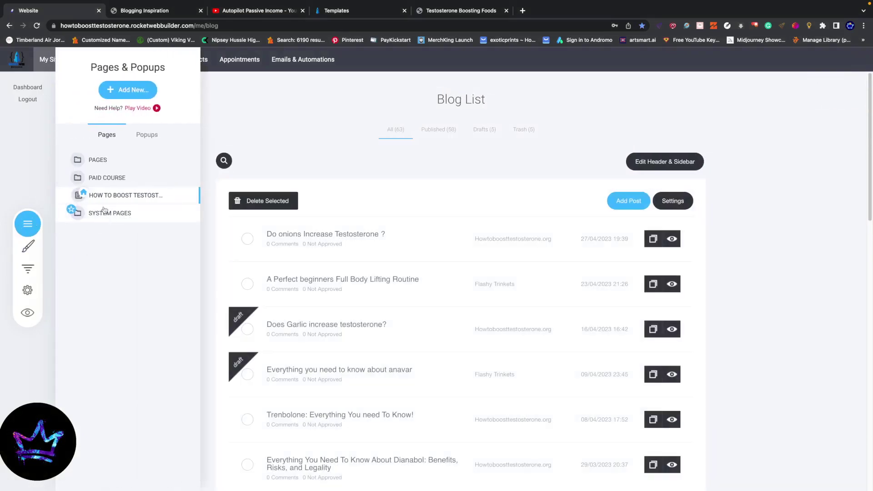
left_click(98, 159)
left_click(114, 179)
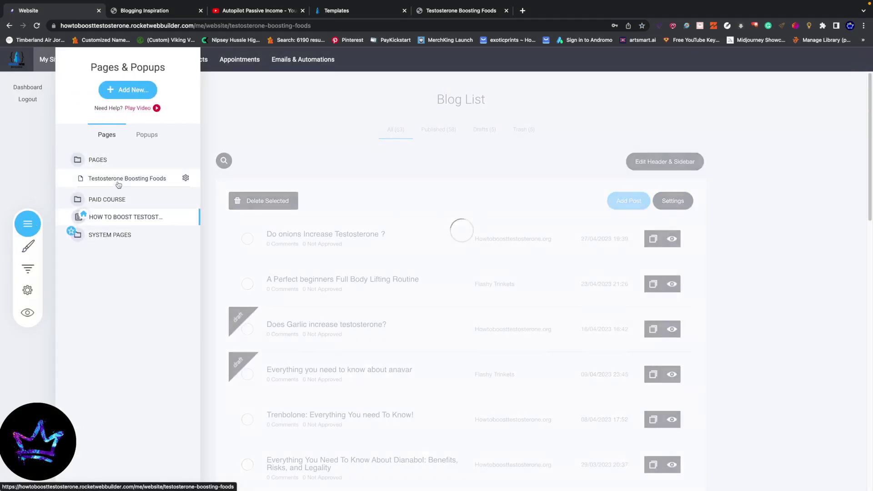
scroll(466, 331, "down", 5)
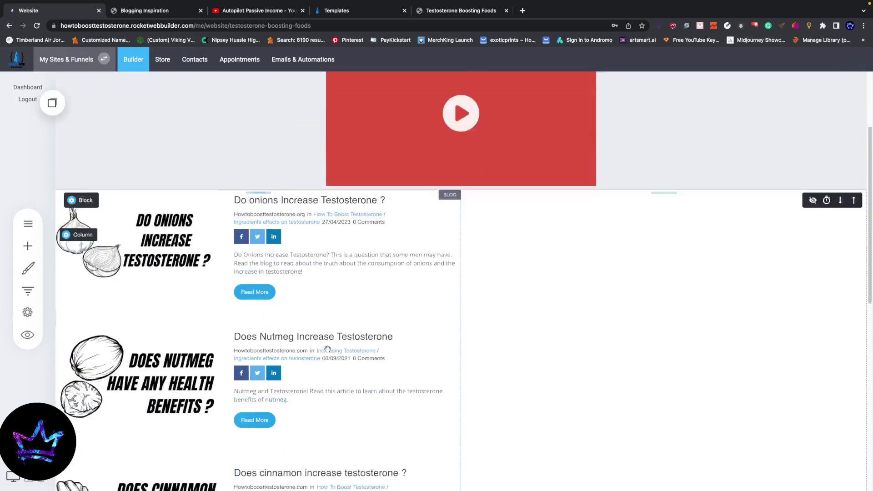
scroll(430, 157, "up", 5)
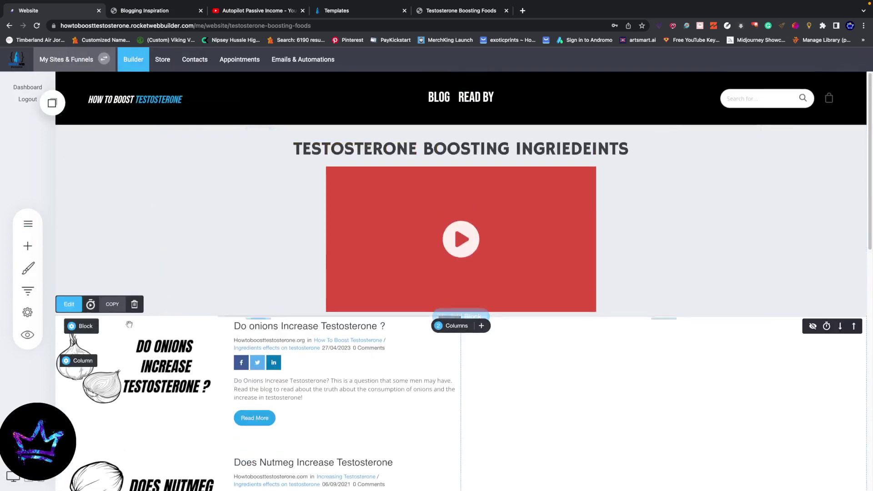
left_click(69, 304)
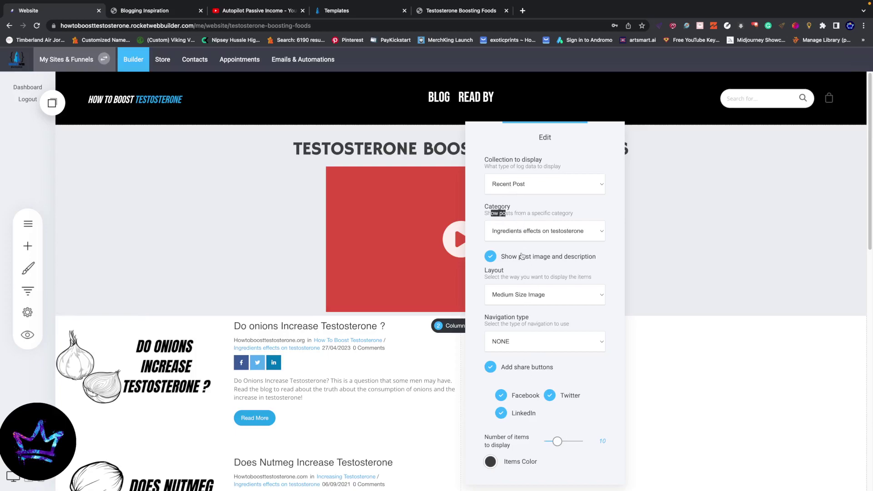
Try Most Popular Tags and Most Popular Categories as the blog list's displayed collection, and set it back to Recent Post.
left_click(517, 341)
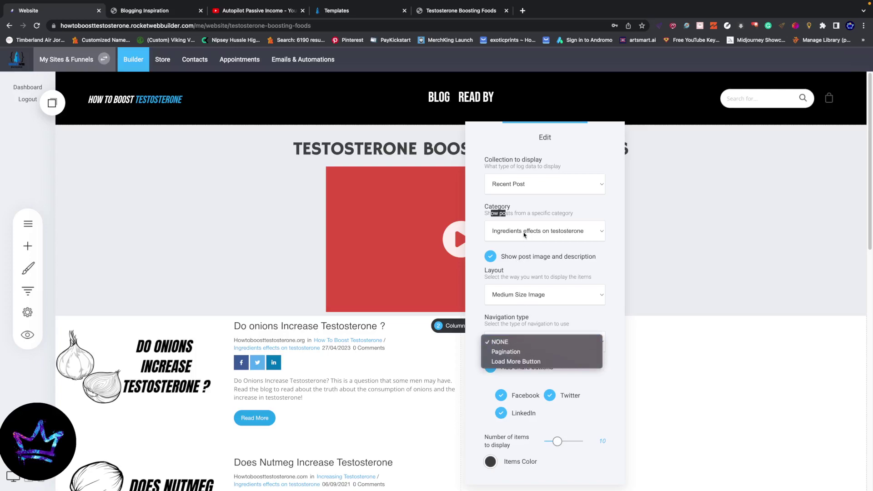
left_click(516, 339)
left_click(518, 231)
left_click(517, 234)
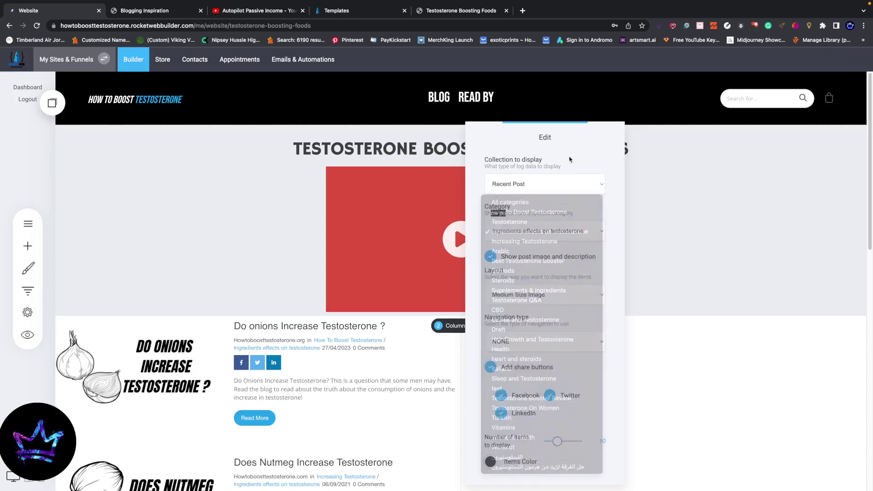
left_click(522, 193)
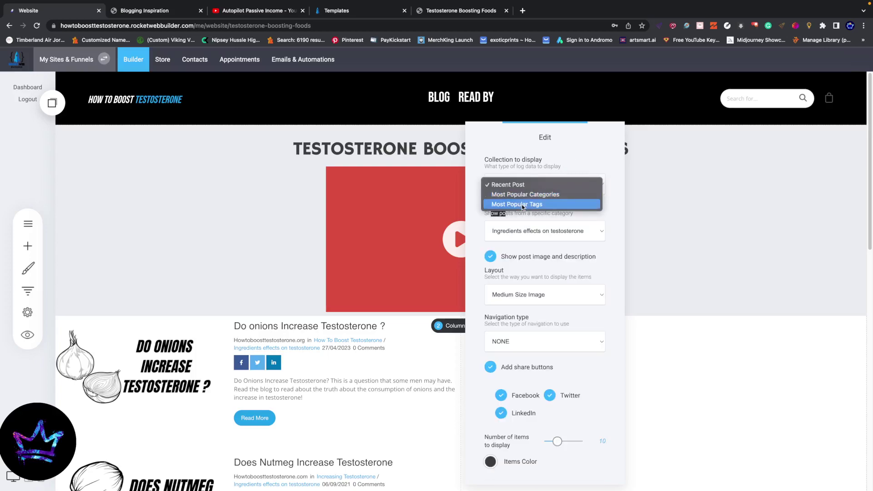
left_click(530, 201)
left_click(532, 187)
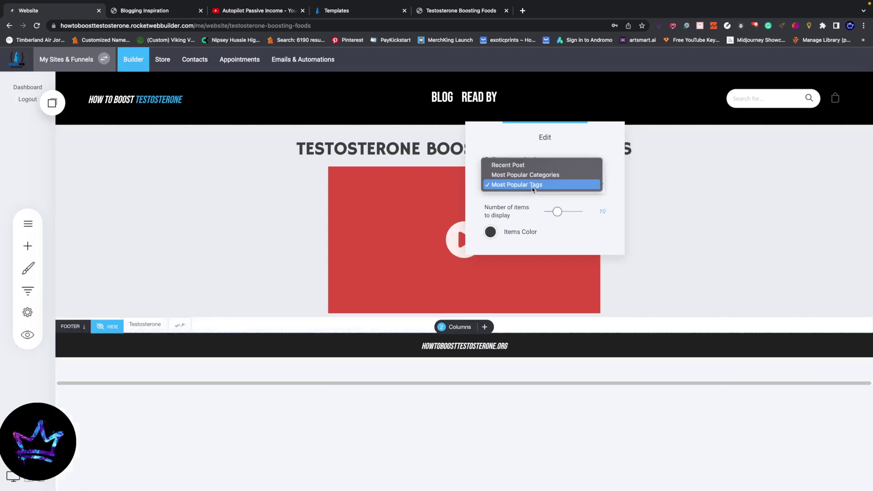
left_click(532, 187)
left_click(518, 183)
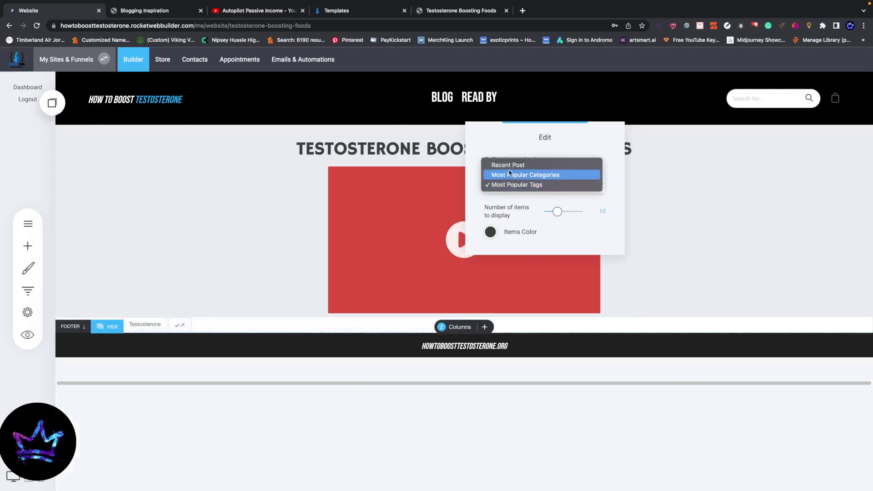
left_click(509, 173)
left_click(509, 179)
left_click(504, 175)
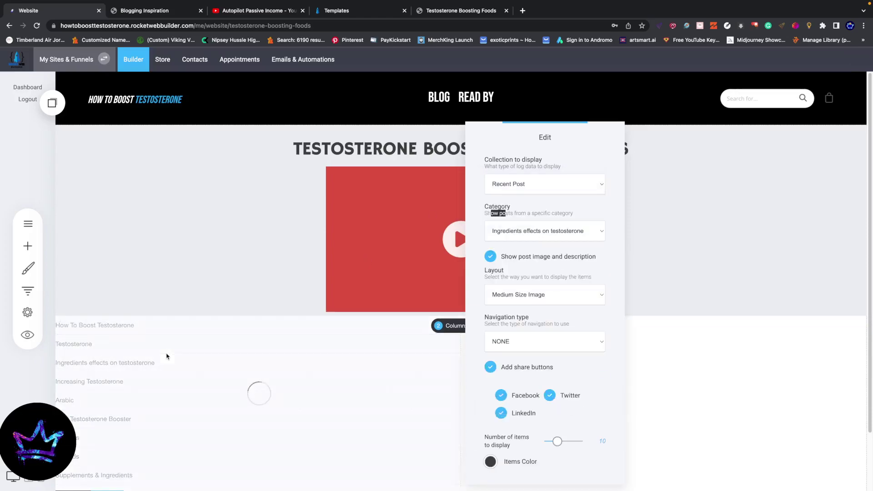
Delete the blog post list below the video and save the page.
left_click(223, 380)
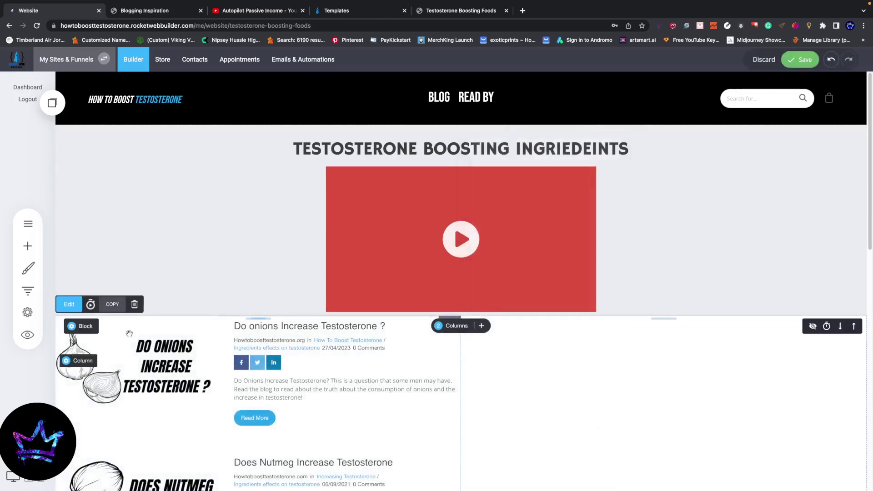
left_click(134, 305)
left_click(484, 239)
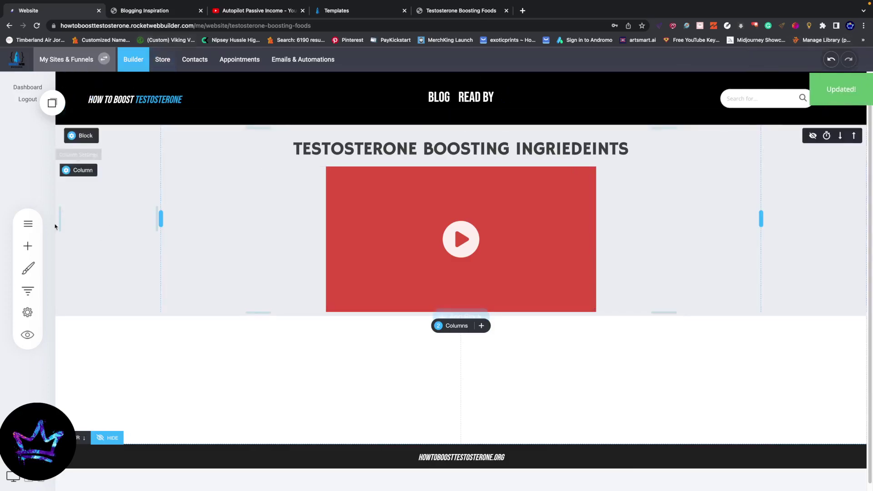
Go to the How To Boost Testosterone blog's posts, search for "does" and open the post "Does Nutmeg Increase Testosterone".
left_click(27, 223)
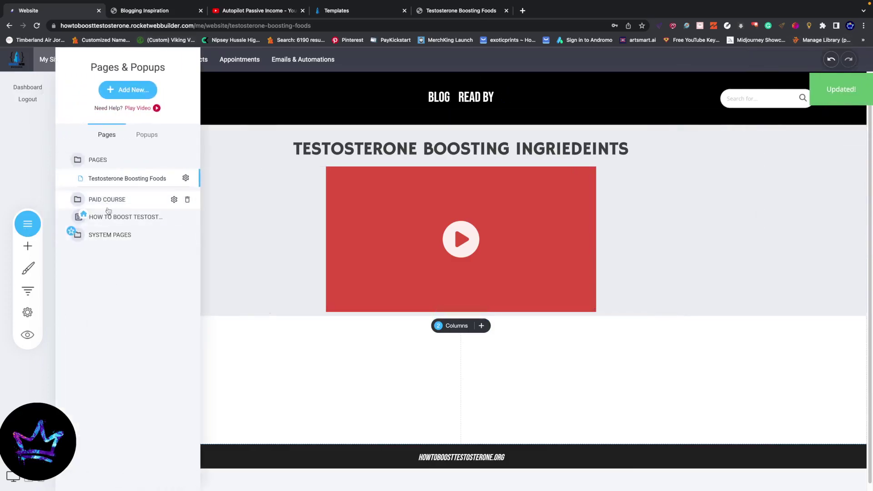
double_click(122, 234)
left_click(111, 196)
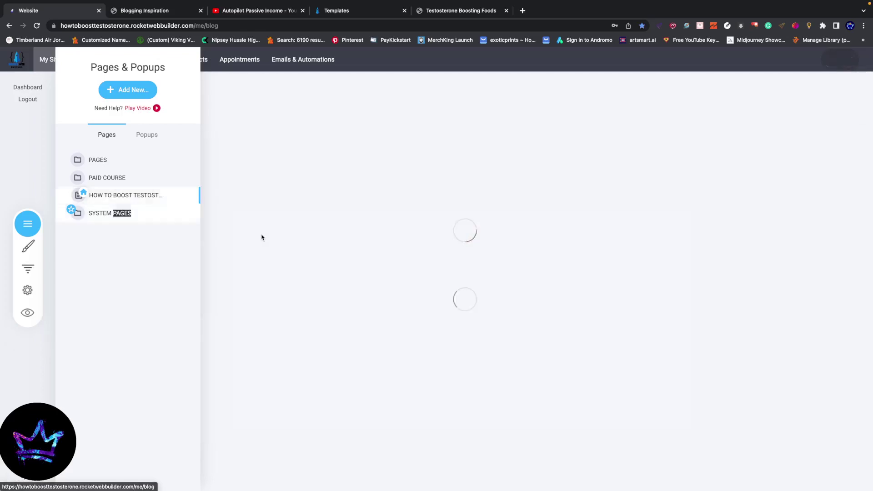
left_click(248, 184)
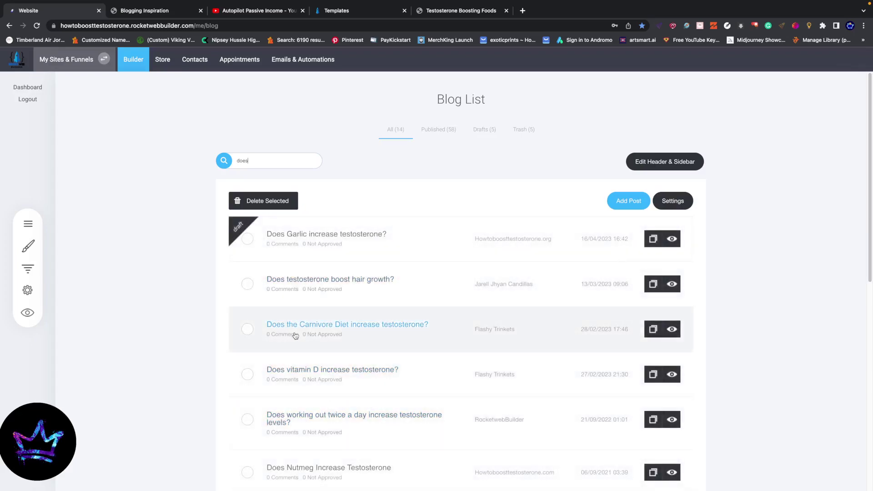
scroll(413, 405, "down", 2)
left_click(374, 403)
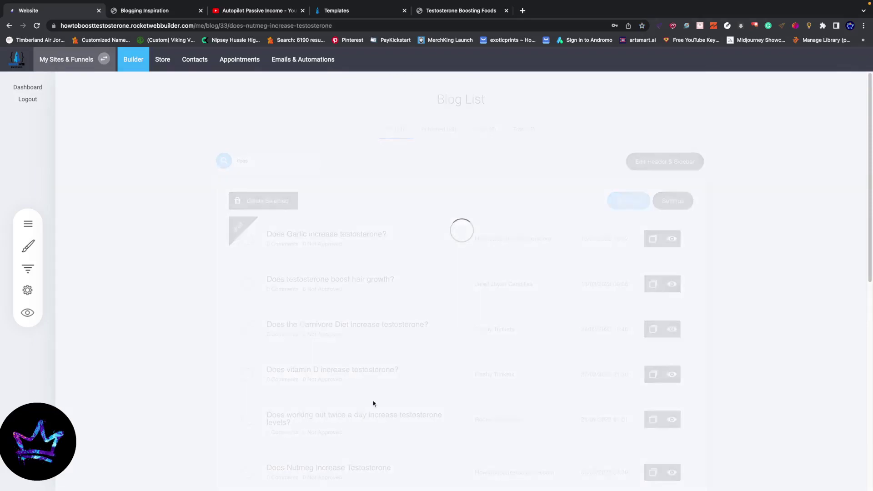
Add the category "Ingredients" to the nutmeg post, update the post and return to the posts list.
scroll(455, 319, "down", 10)
scroll(407, 210, "up", 12)
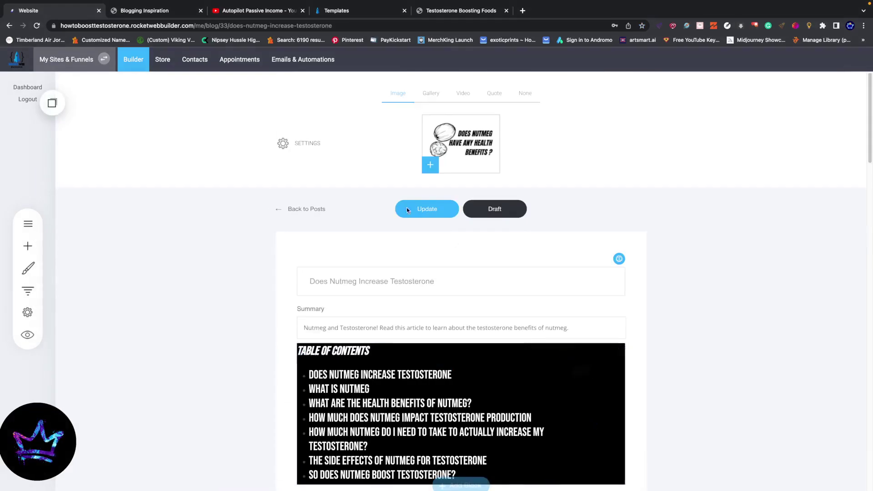
left_click(284, 144)
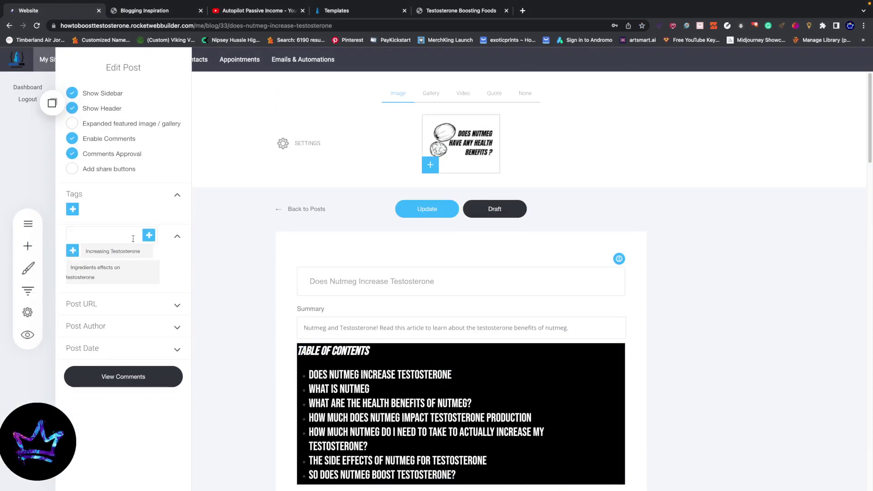
left_click(149, 235)
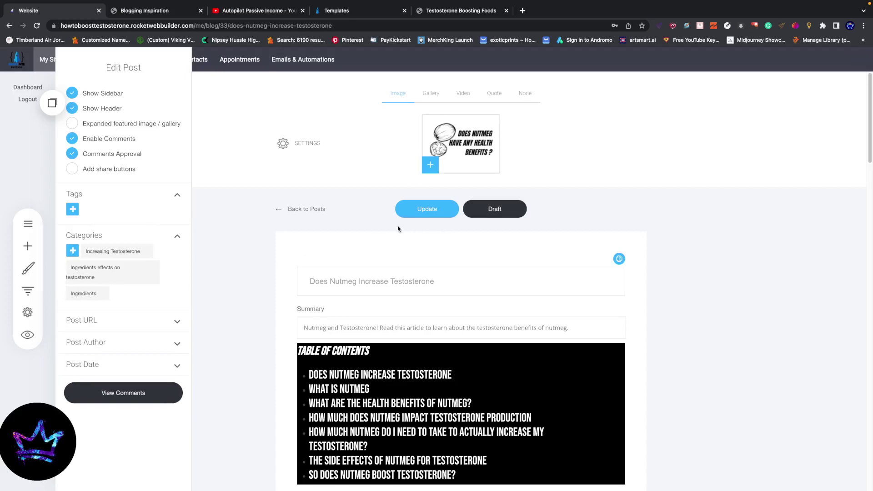
left_click(416, 212)
left_click(301, 208)
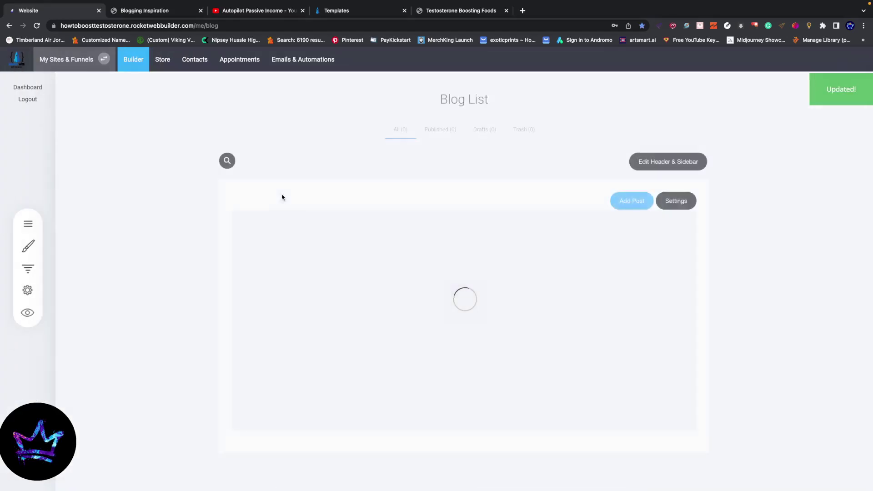
Look through the blog posts and open the draft "Does Garlic increase testosterone?".
scroll(331, 391, "down", 5)
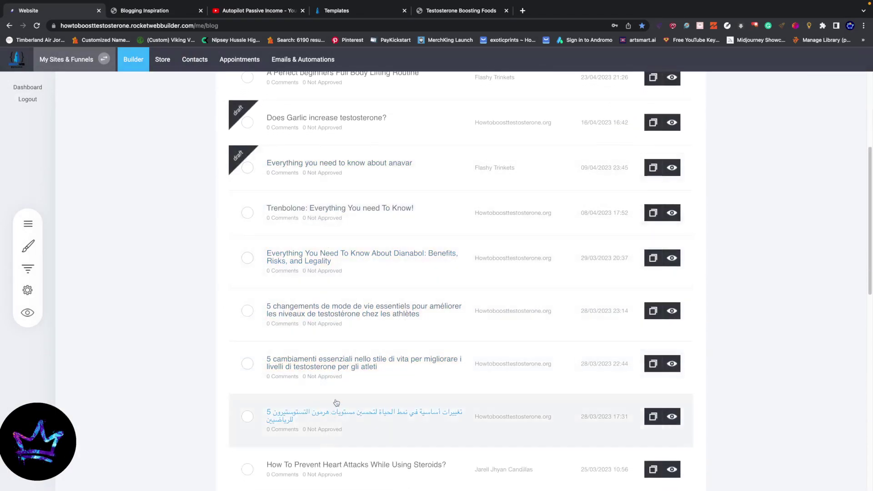
scroll(272, 291, "down", 5)
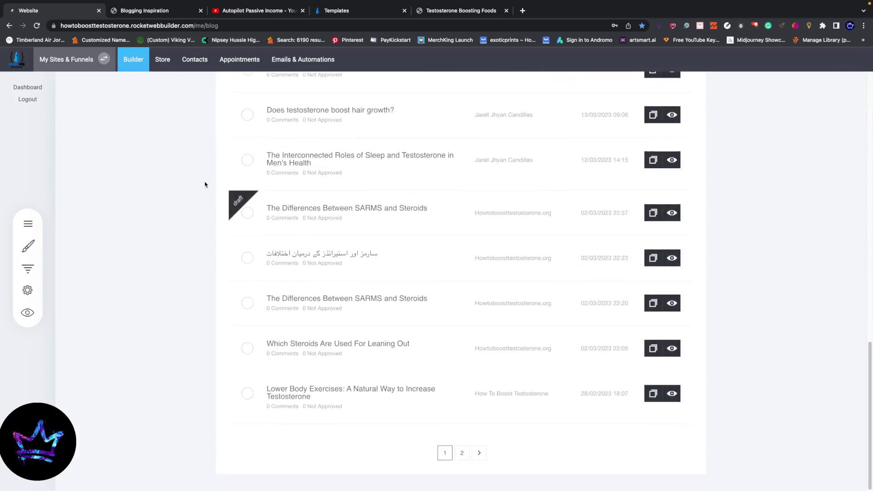
scroll(204, 183, "up", 15)
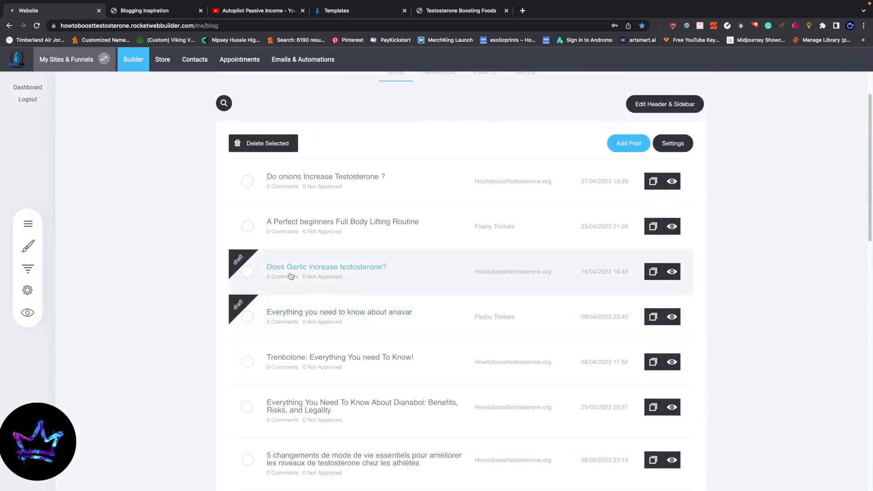
left_click(327, 267)
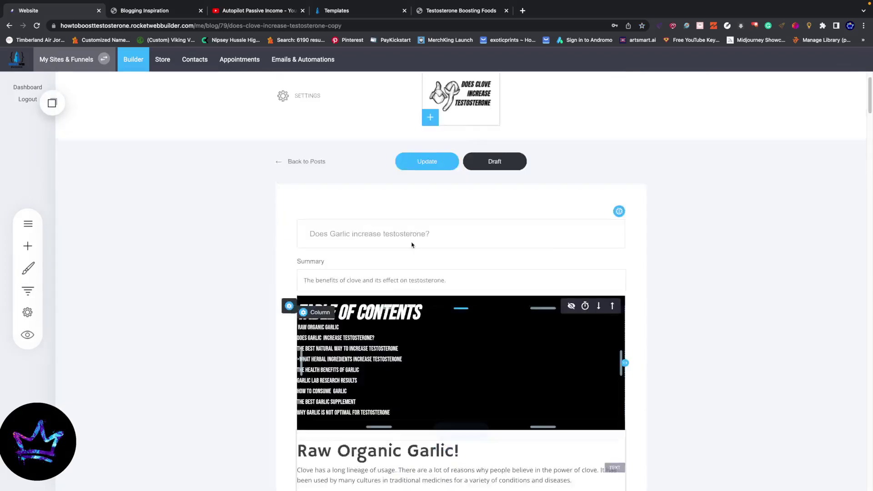
Add the existing category "Ingredients" to the garlic post, update the post and return to the posts list.
left_click(283, 144)
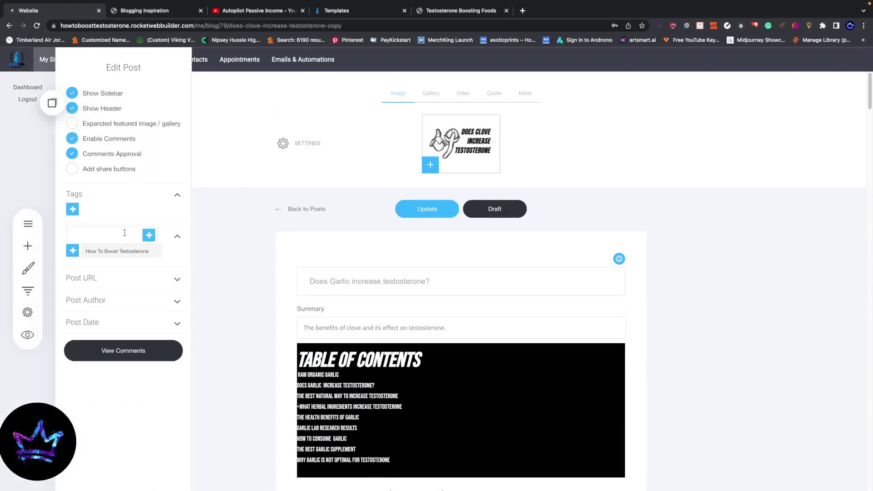
left_click(74, 235)
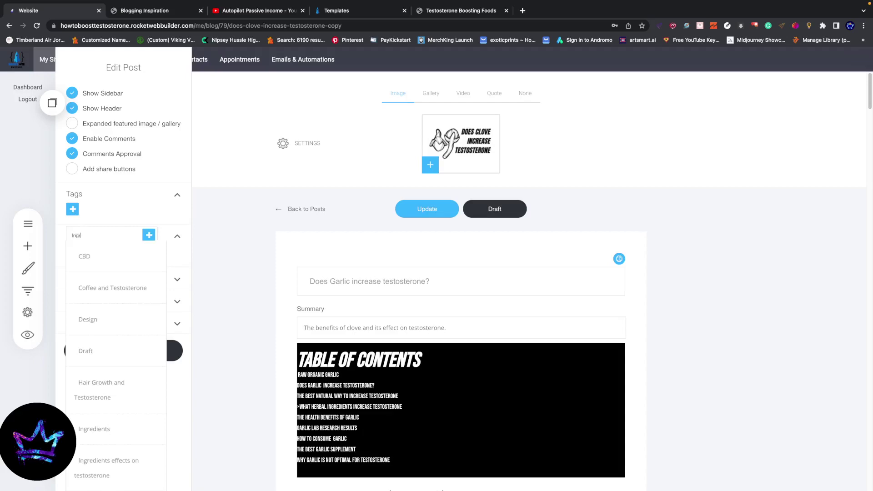
left_click(98, 256)
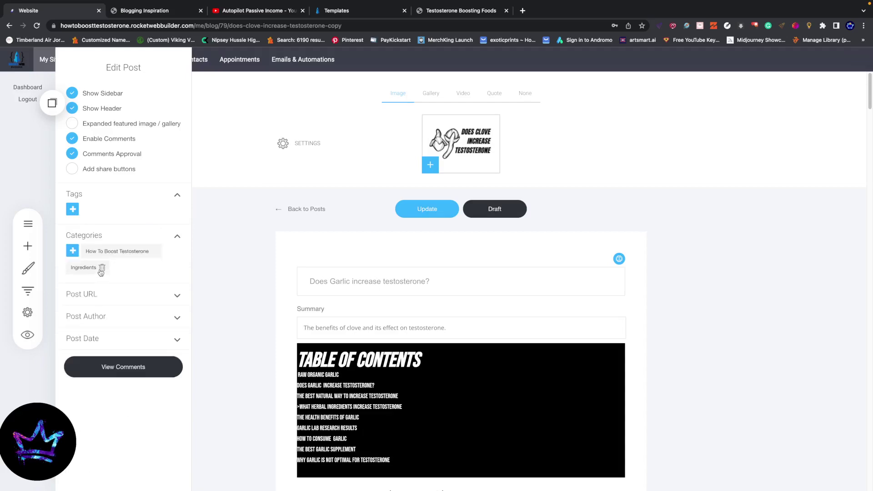
left_click(439, 212)
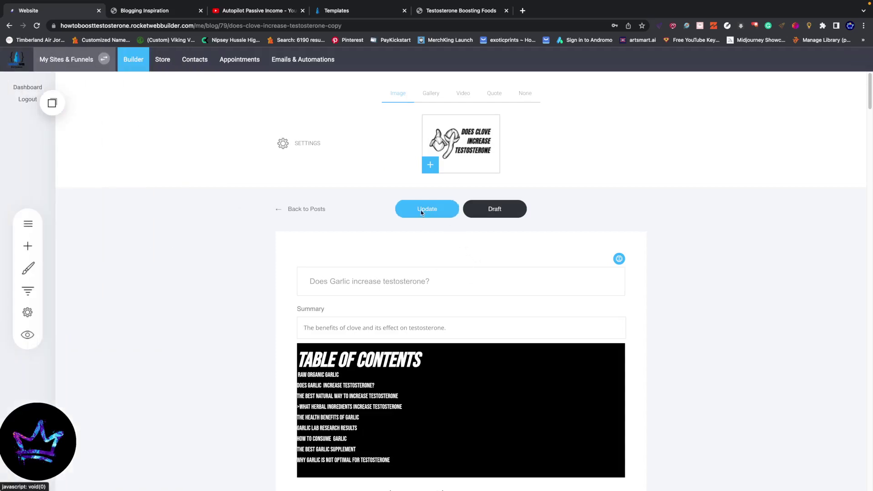
left_click(300, 208)
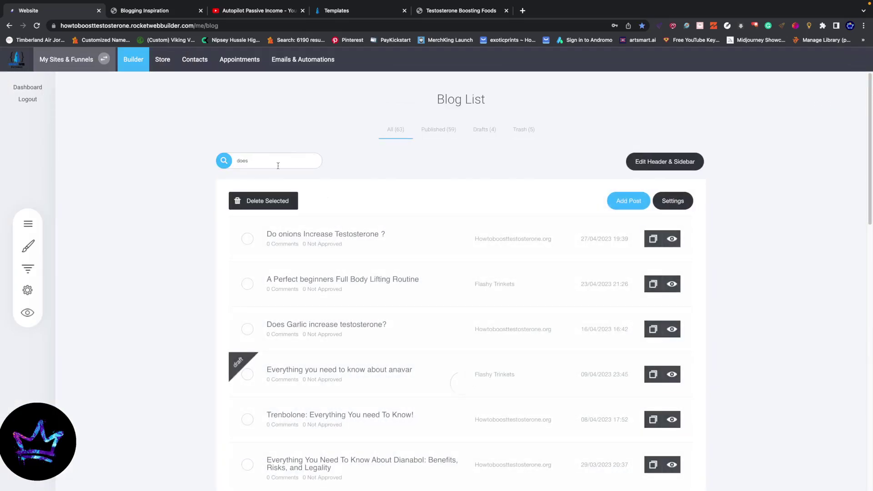
Search the blog posts for "does" and open the post "Does cinnamon increase testosterone ?".
scroll(341, 340, "down", 1)
scroll(340, 340, "down", 5)
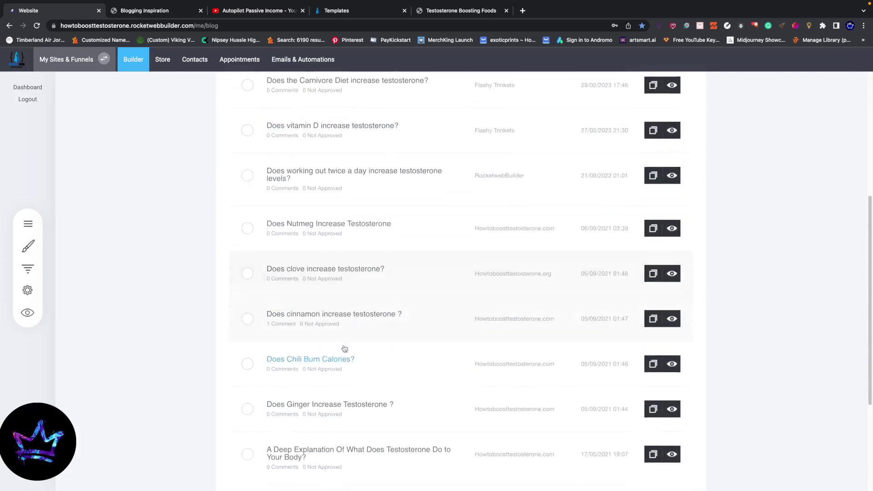
left_click(372, 322)
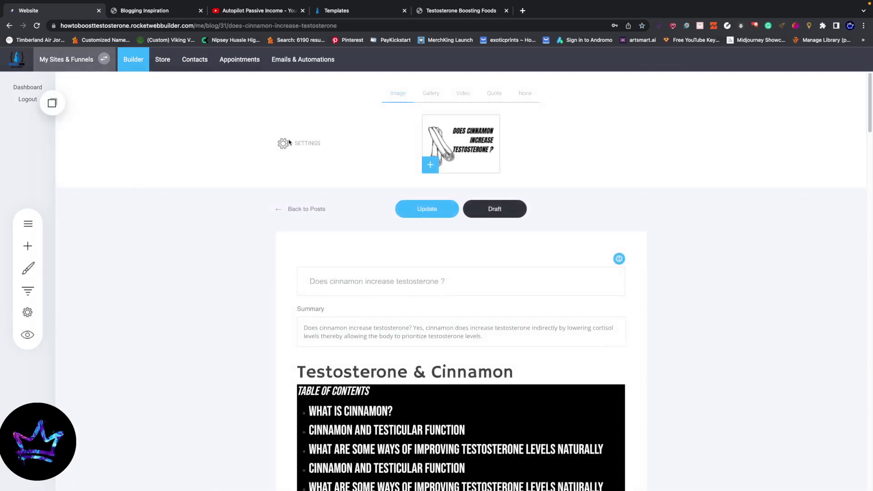
Add the category "Ingredients" to the cinnamon post, update the post and return to the posts list.
left_click(288, 142)
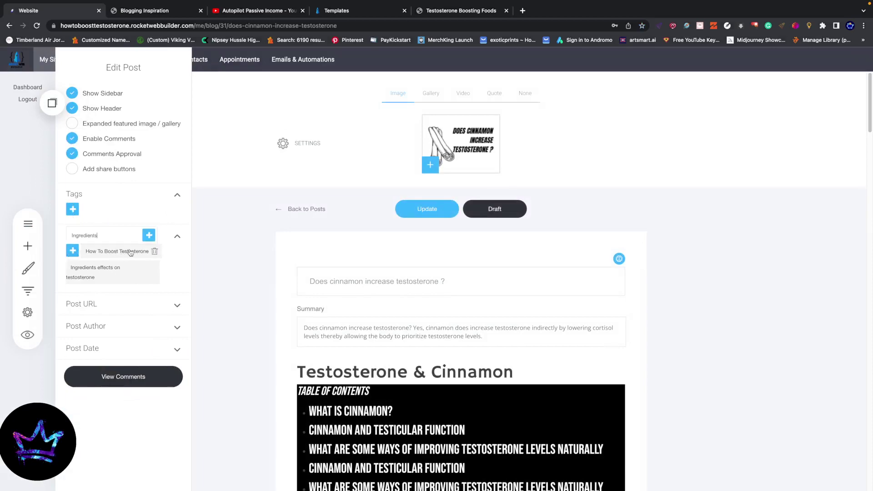
key("Return")
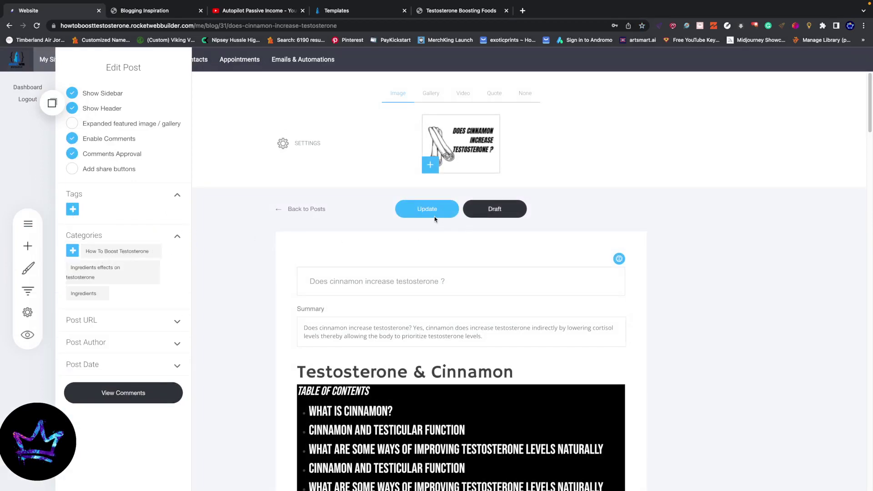
left_click(428, 210)
left_click(300, 209)
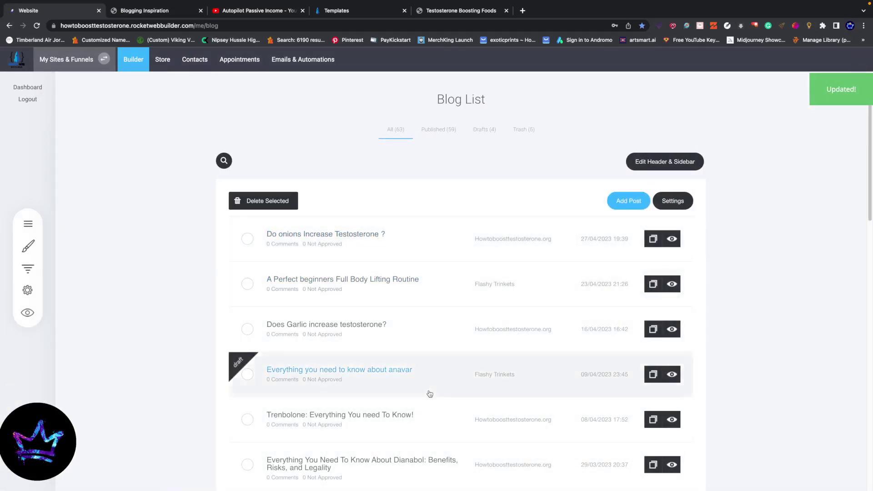
Go to the next page of blog posts and open the post "Does Ginger Increase Testosterone ?".
scroll(429, 394, "down", 15)
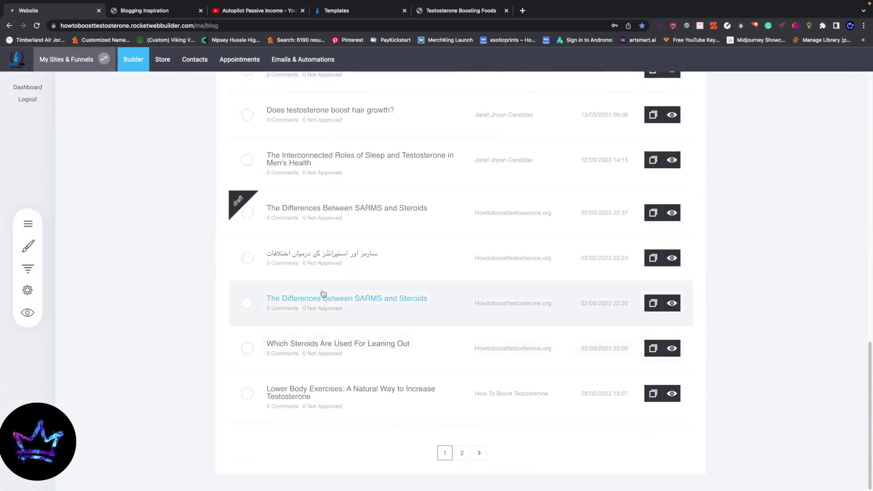
left_click(479, 454)
left_click(488, 453)
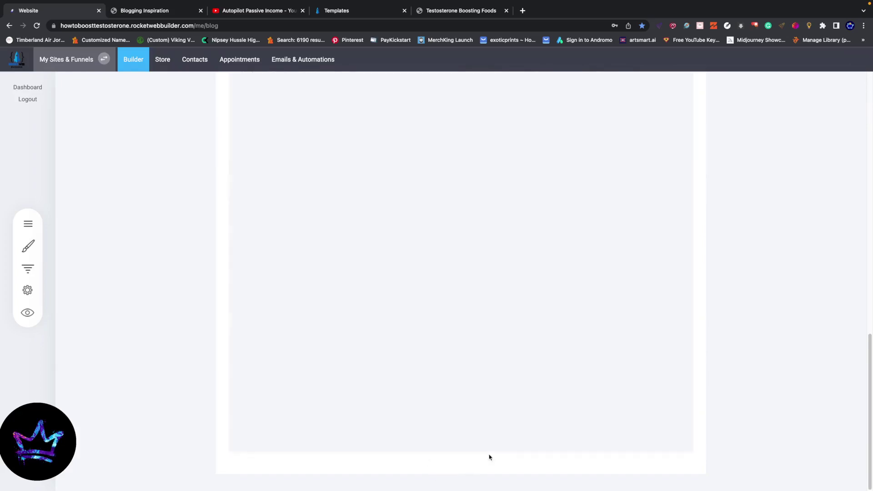
scroll(319, 219, "up", 2)
scroll(320, 219, "up", 5)
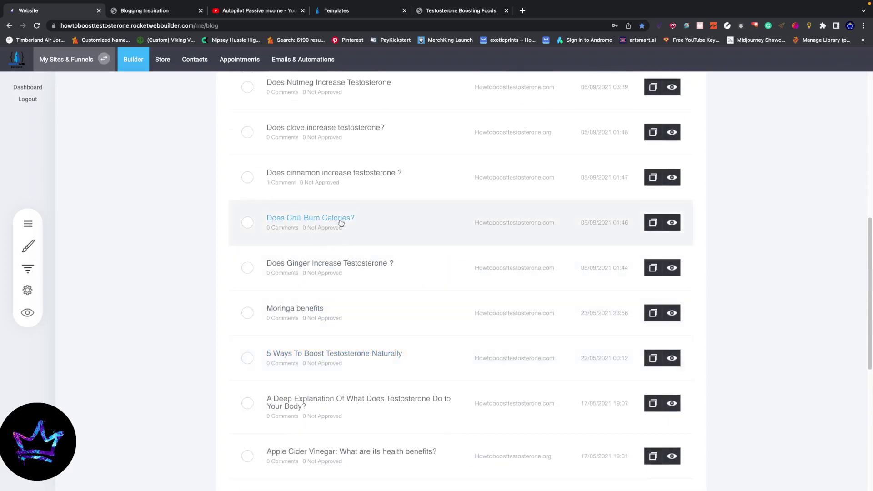
left_click(324, 276)
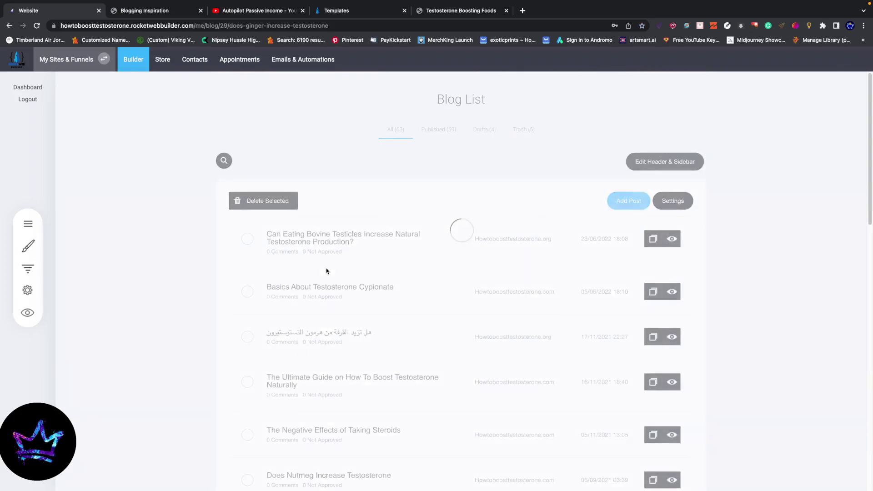
Add the Ingredients category to the ginger post, update it and return to the blog list.
left_click(22, 220)
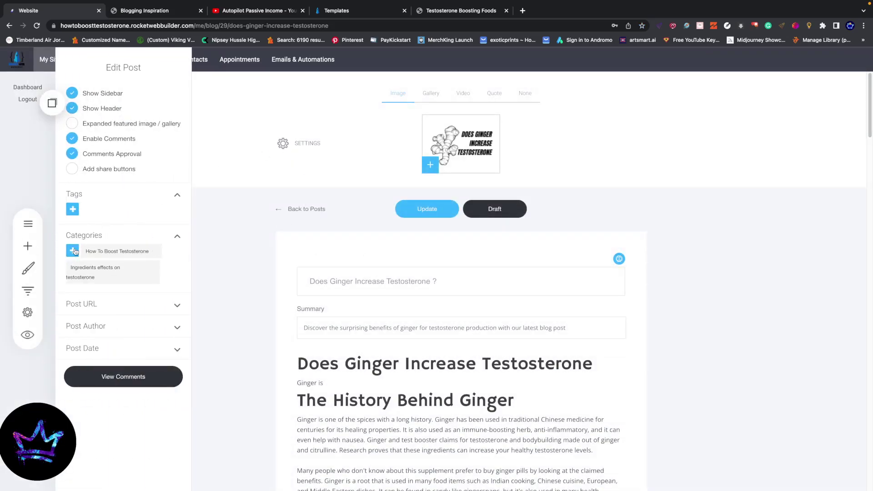
left_click(148, 235)
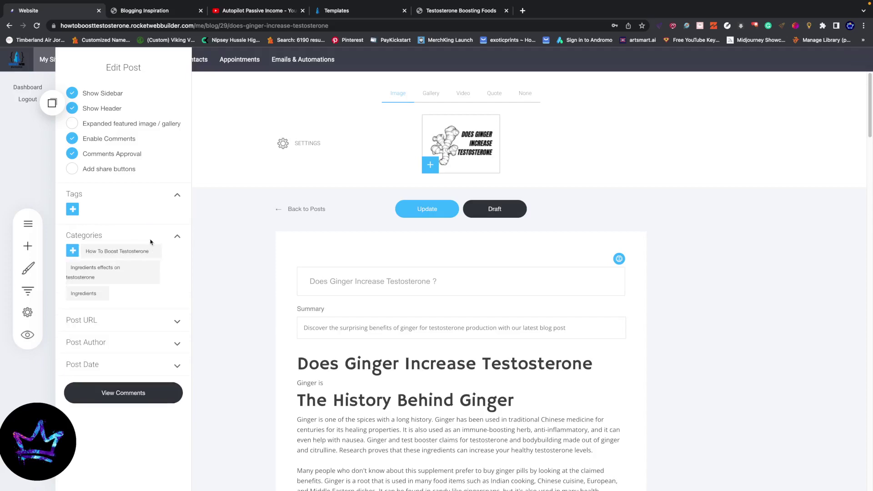
left_click(426, 208)
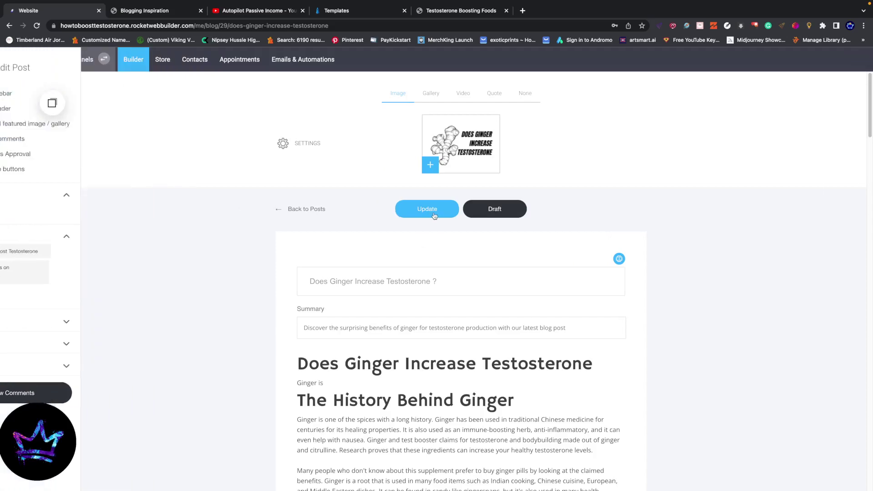
left_click(310, 210)
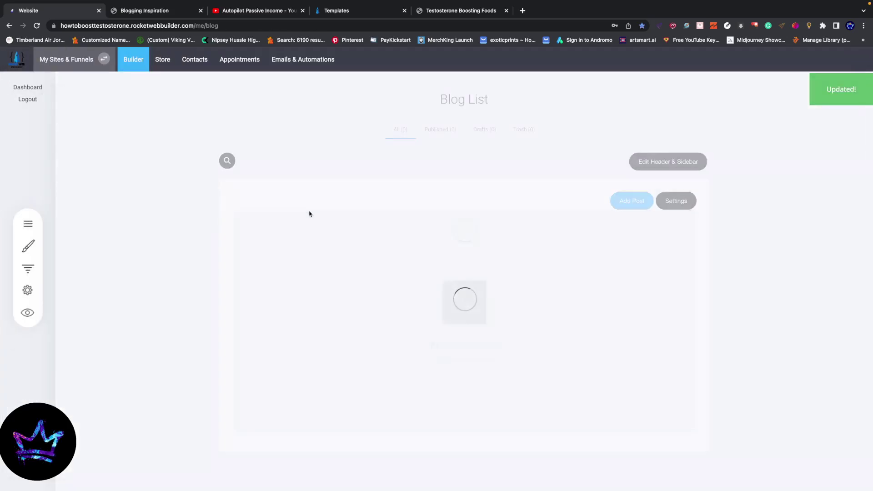
Open the post "Does clove increase testosterone?" from the blog list, check its tags and categories, and return to the list.
scroll(471, 353, "down", 6)
scroll(471, 353, "down", 7)
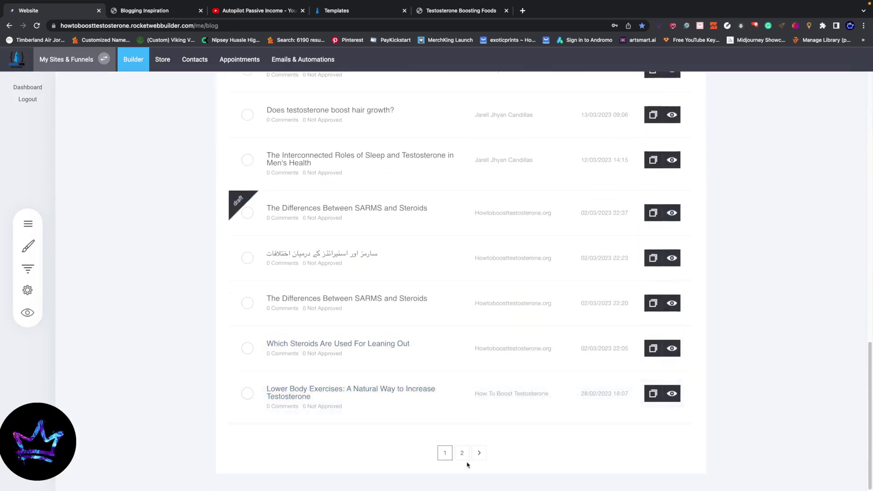
left_click(488, 455)
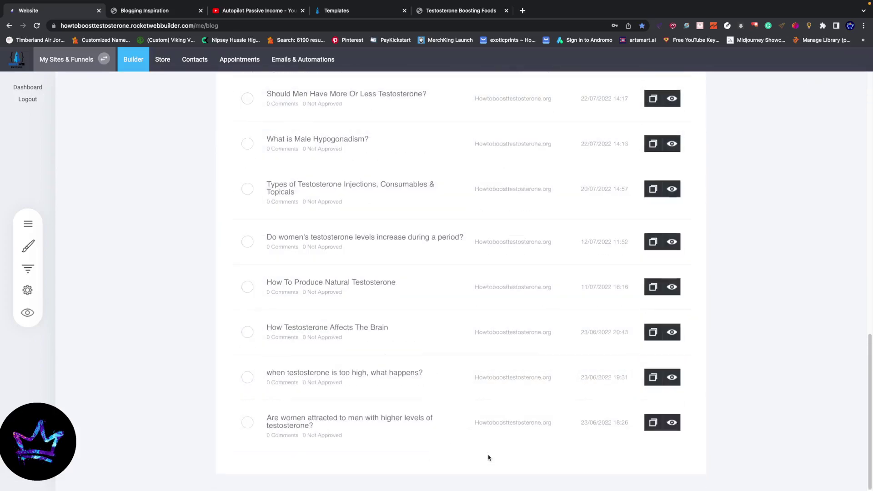
scroll(413, 367, "up", 6)
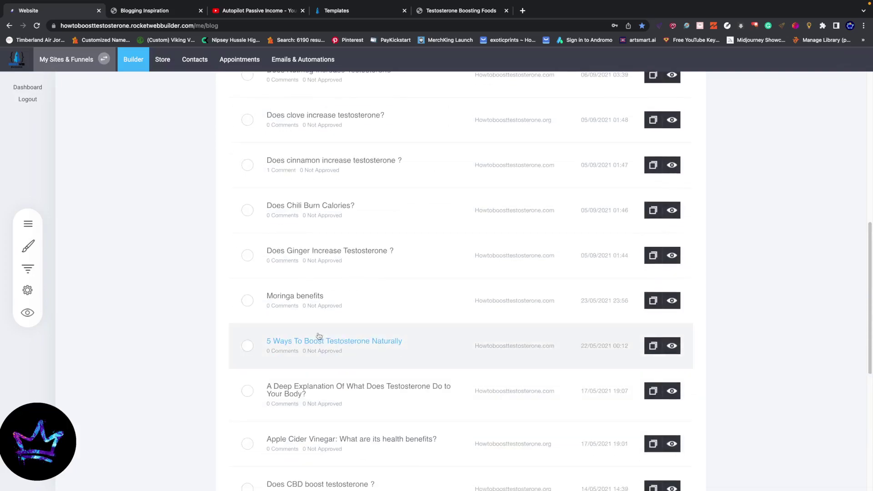
scroll(291, 301, "up", 3)
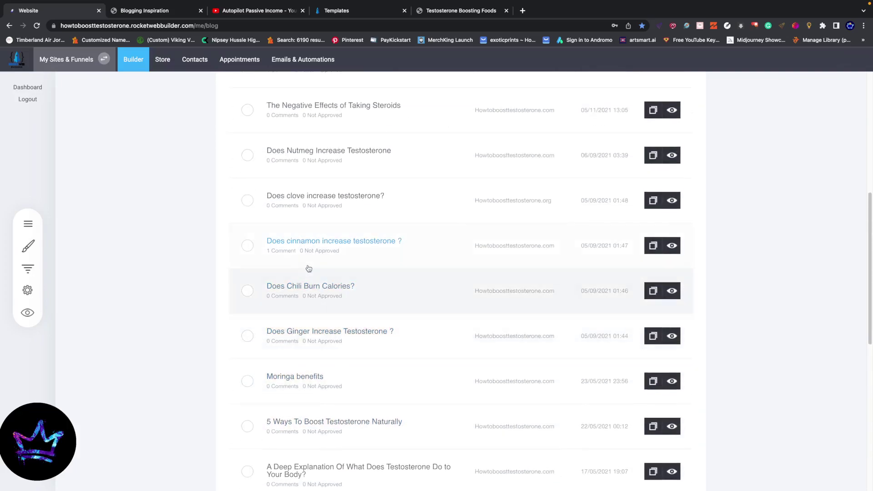
left_click(318, 271)
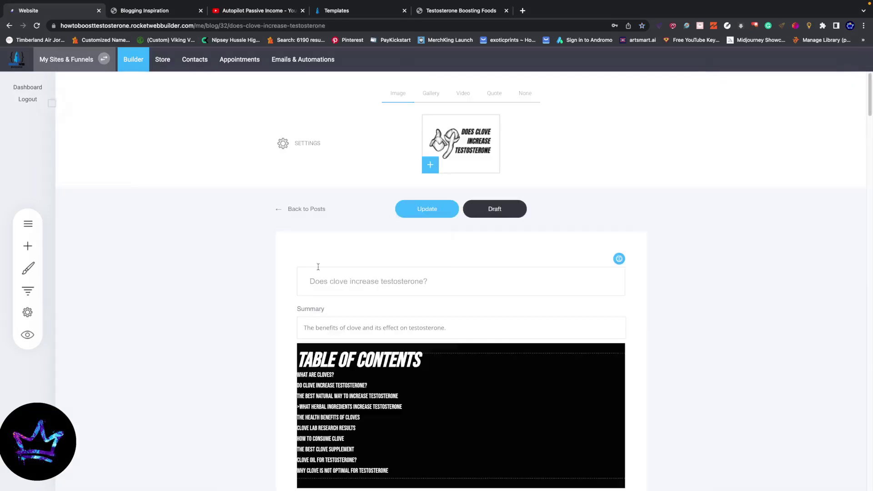
left_click(286, 146)
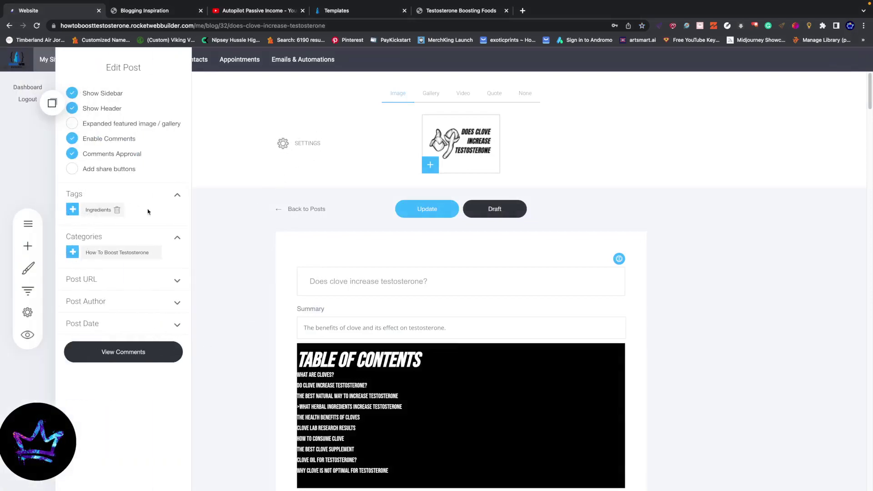
left_click(288, 209)
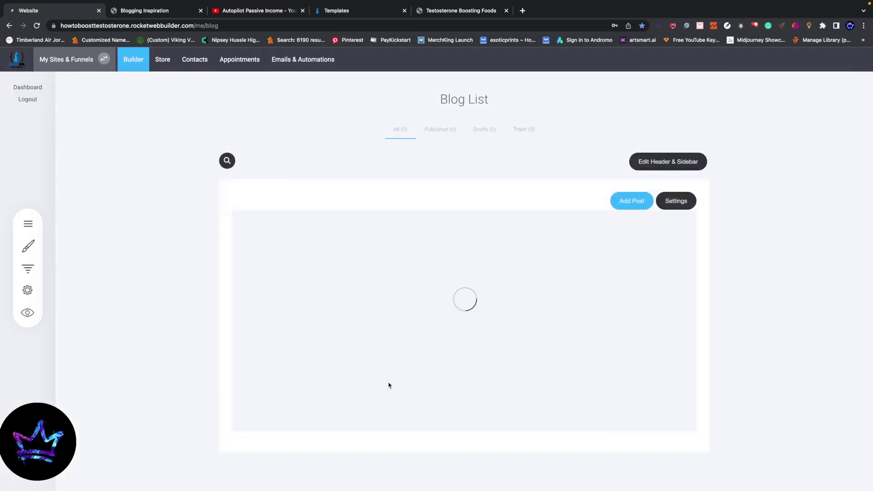
Look through page 3 of the blog list for posts about ingredients.
scroll(441, 374, "down", 15)
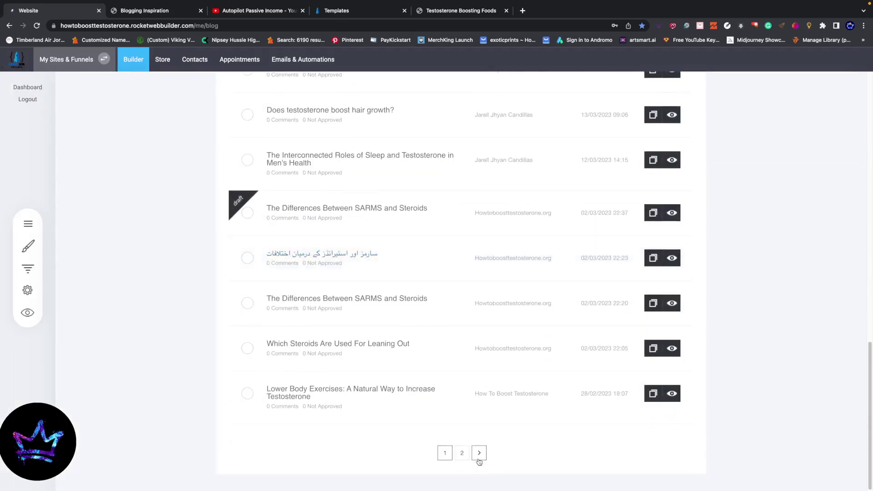
left_click(479, 462)
left_click(485, 461)
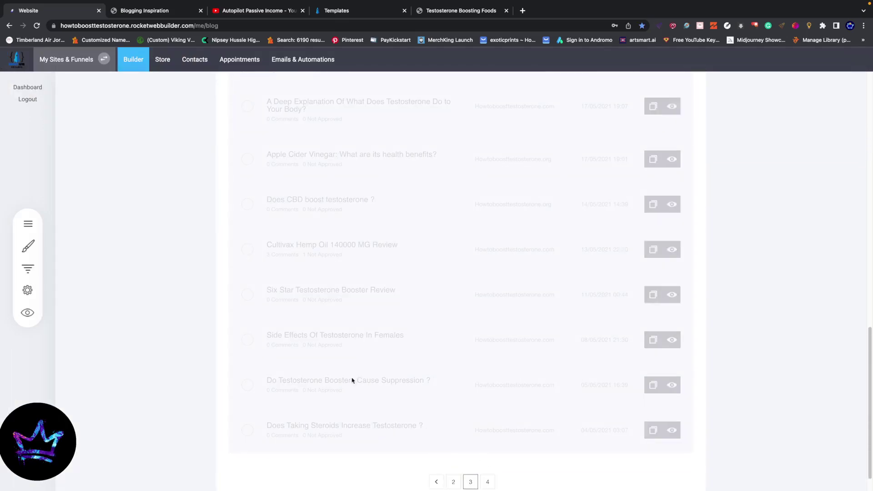
scroll(352, 381, "up", 6)
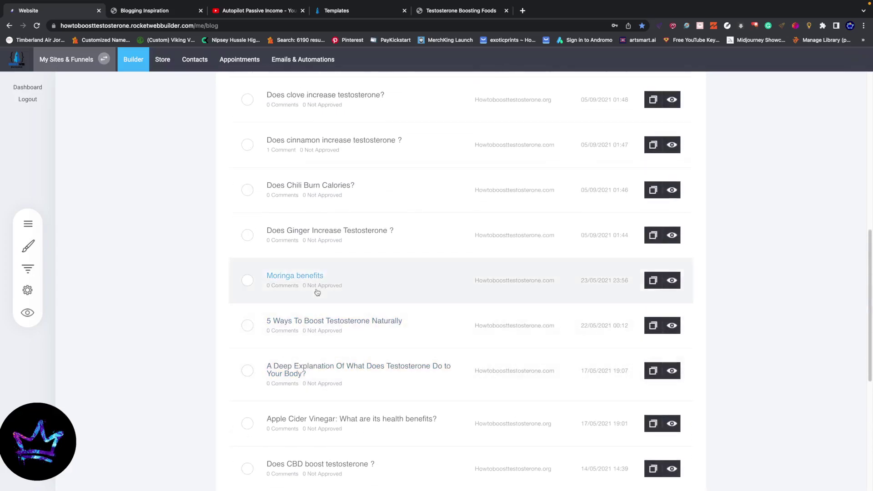
scroll(298, 279, "up", 3)
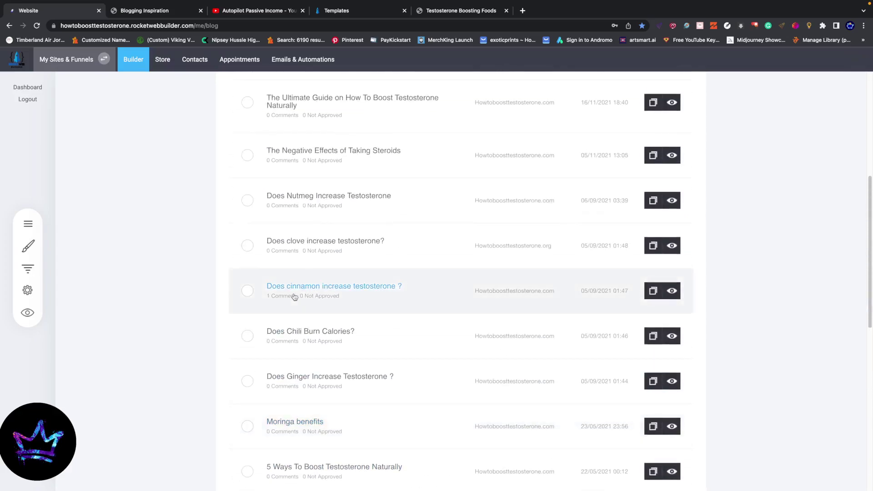
scroll(312, 206, "up", 2)
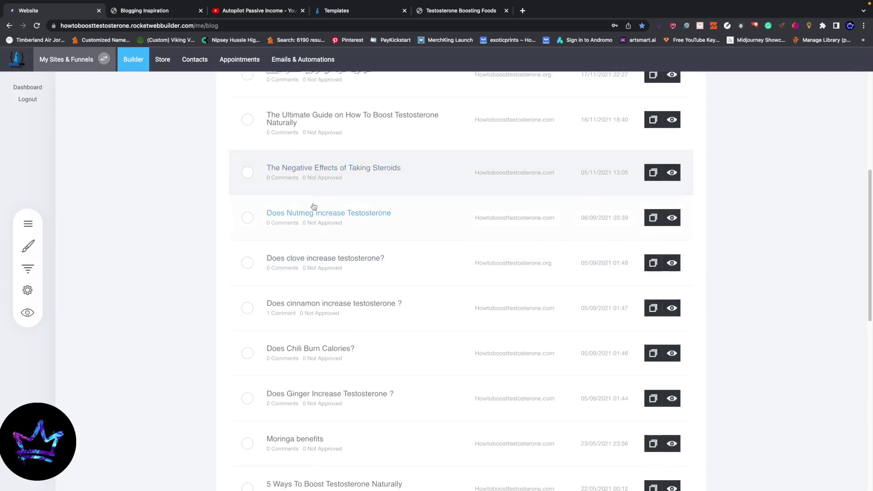
scroll(313, 216, "up", 2)
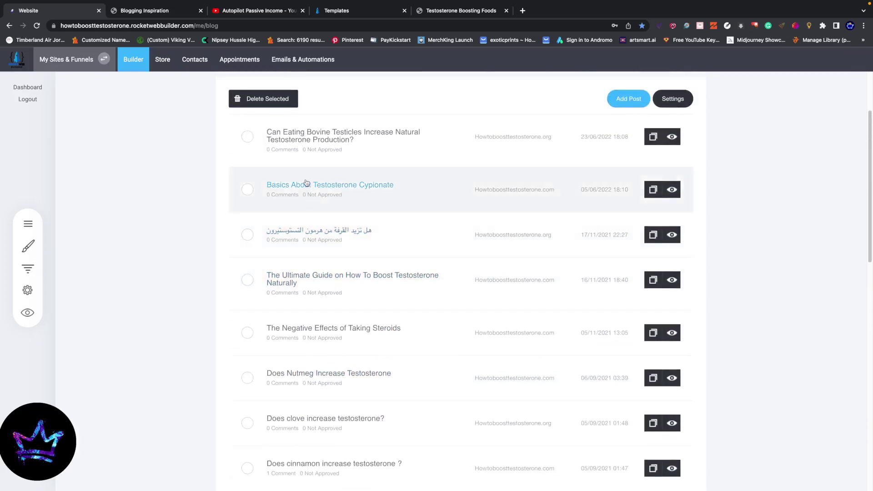
scroll(343, 384, "down", 8)
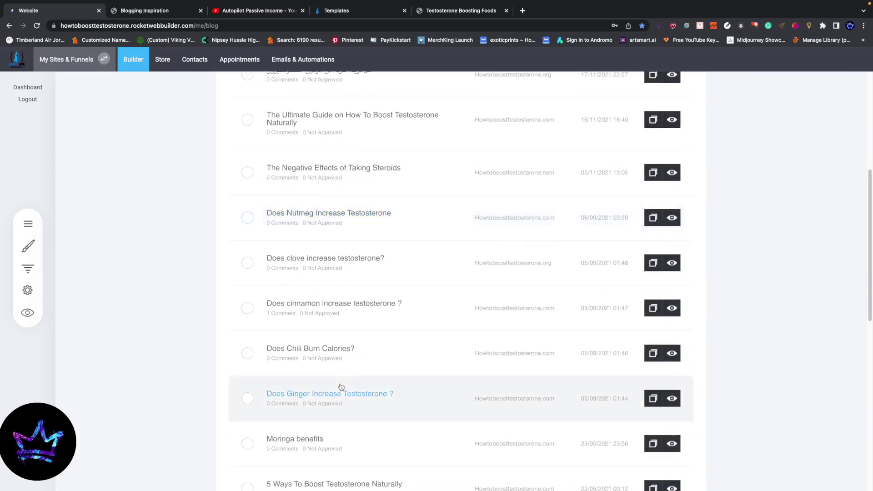
scroll(341, 387, "down", 6)
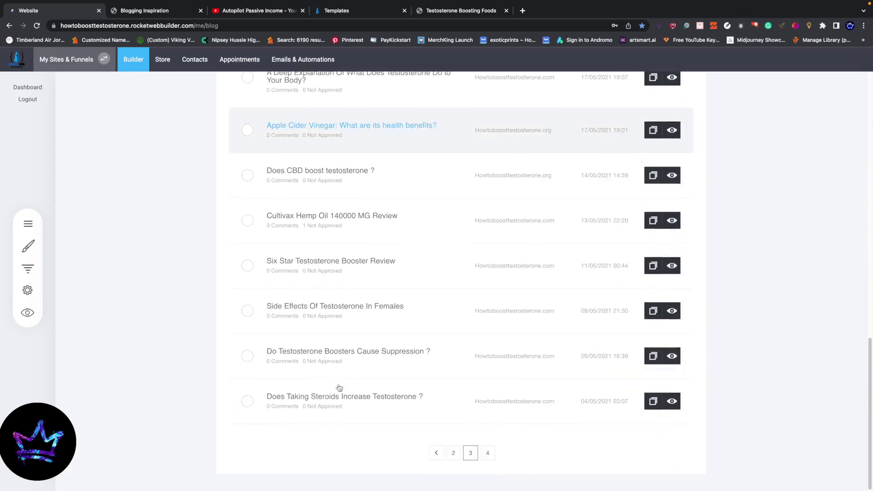
Look through page 2 of the blog list for further ingredient posts.
left_click(454, 454)
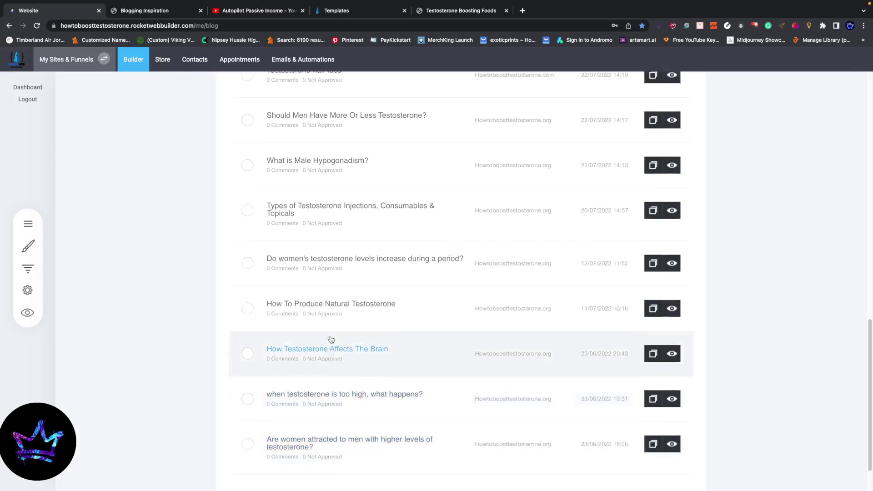
scroll(346, 346, "up", 2)
scroll(315, 259, "up", 4)
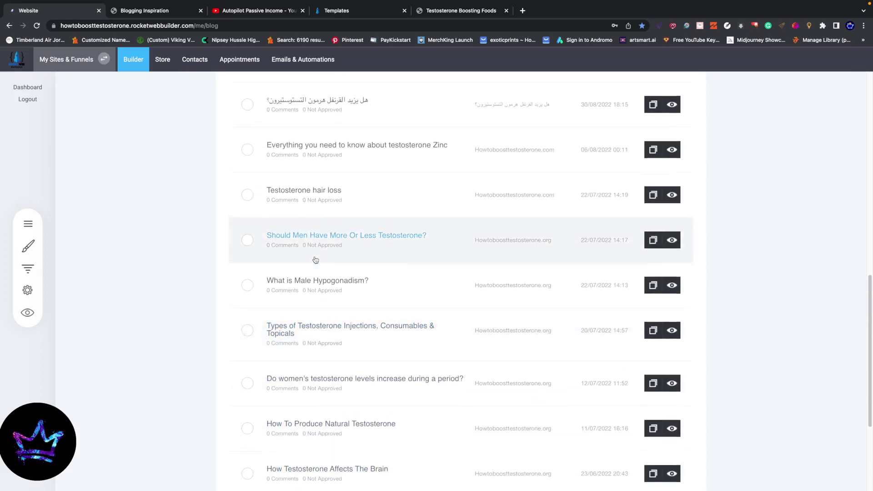
scroll(316, 259, "up", 7)
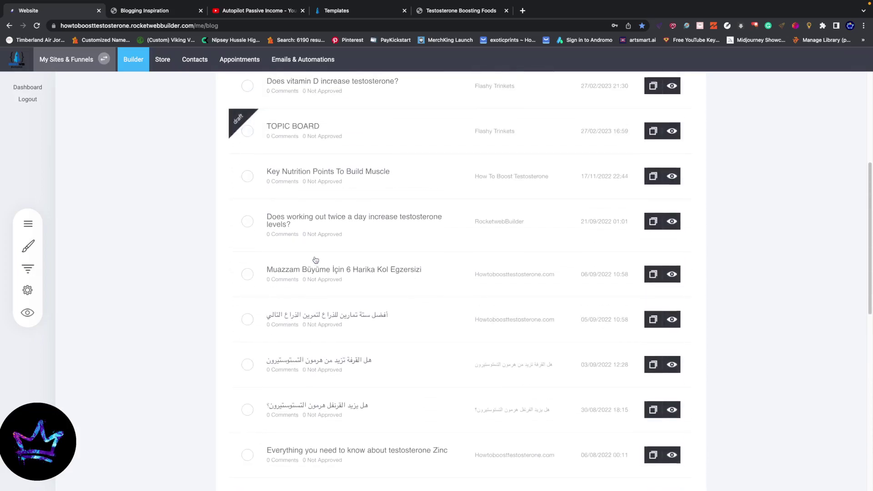
scroll(339, 319, "up", 2)
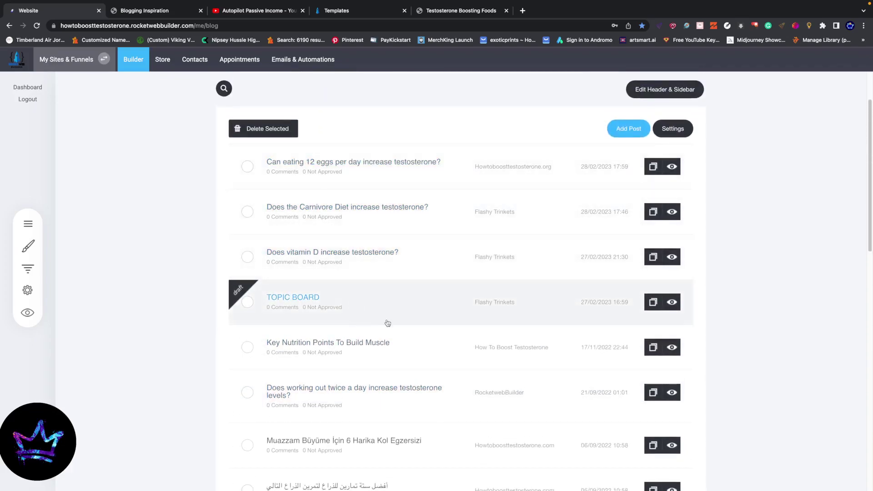
Open the post "Do onions Increase Testosterone ?" from page 1 of the blog list.
scroll(350, 433, "down", 13)
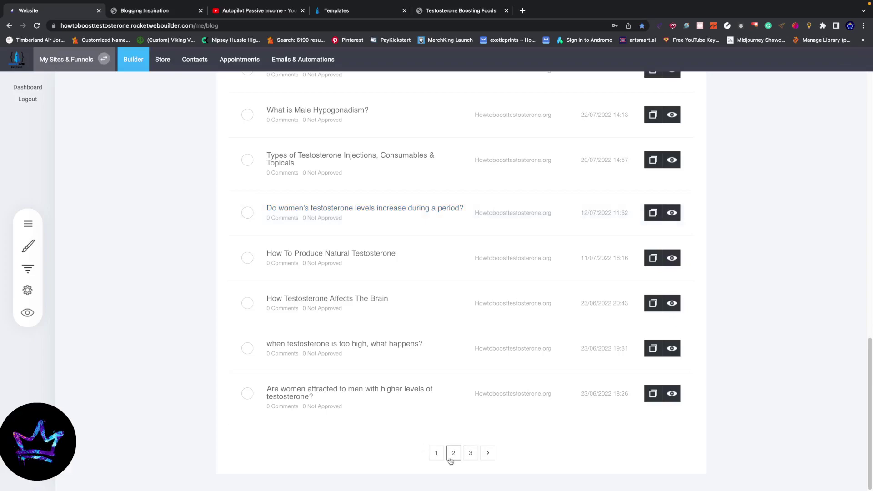
left_click(436, 453)
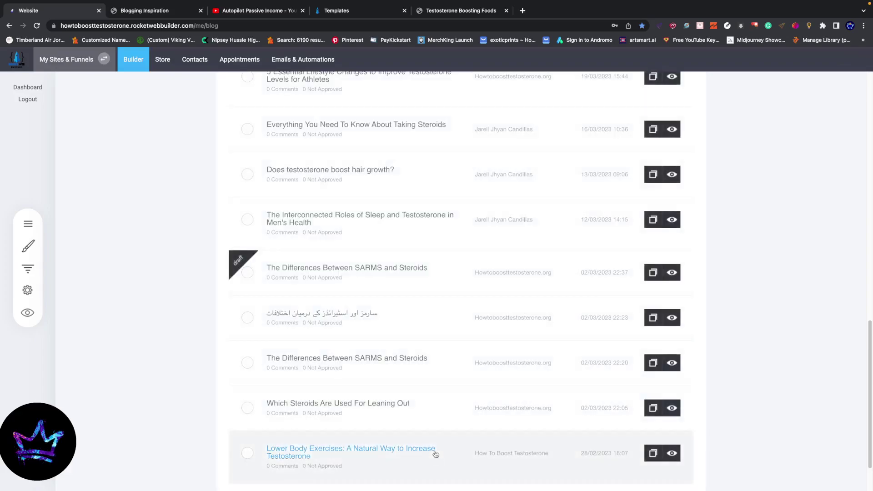
scroll(435, 454, "down", 1)
scroll(387, 432, "up", 15)
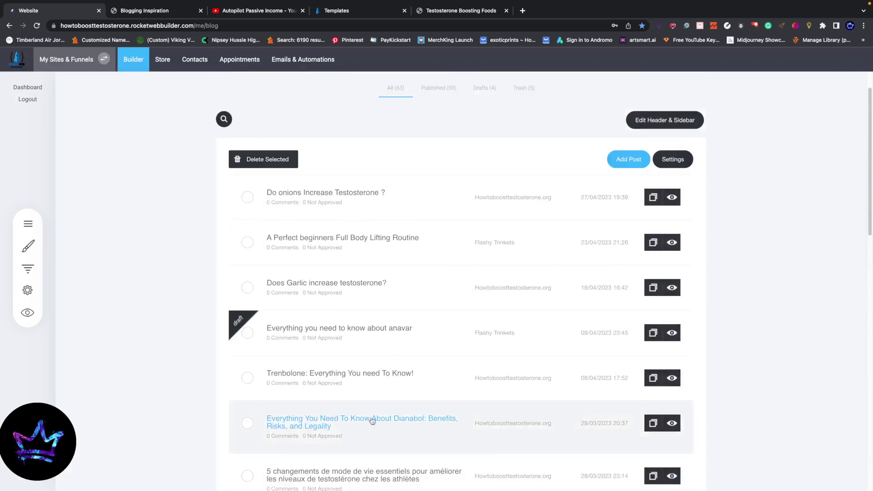
left_click(320, 205)
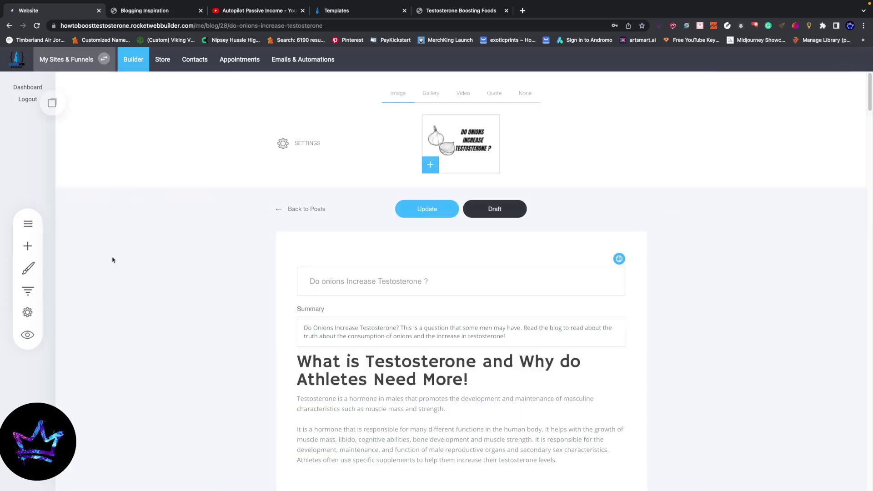
Assign the existing Ingredients category to the onions post and update the post.
left_click(28, 269)
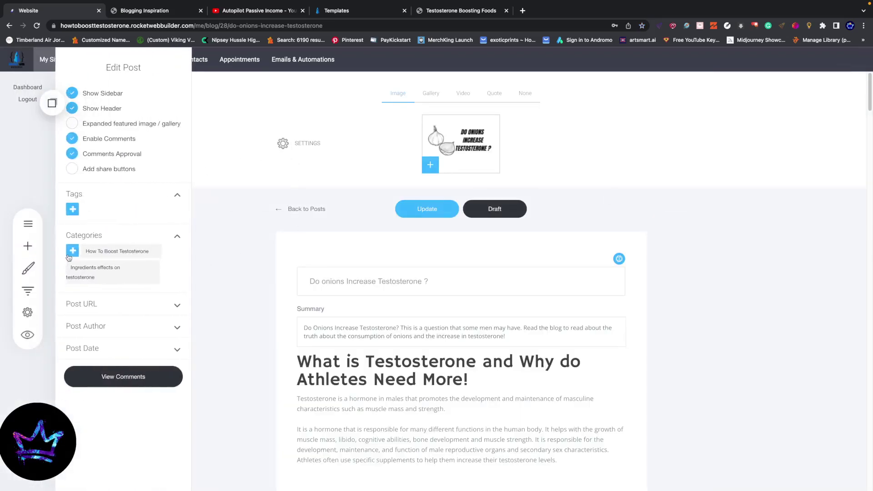
left_click(126, 239)
type("Ingredients")
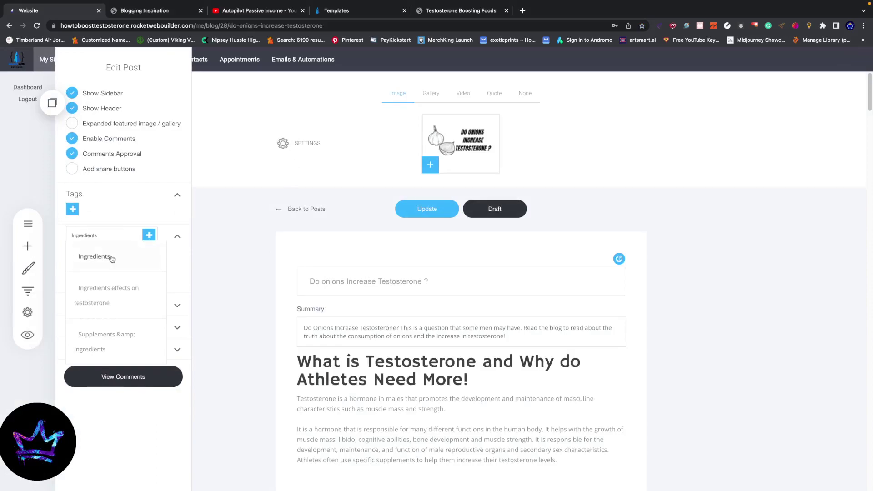
left_click(111, 257)
left_click(427, 208)
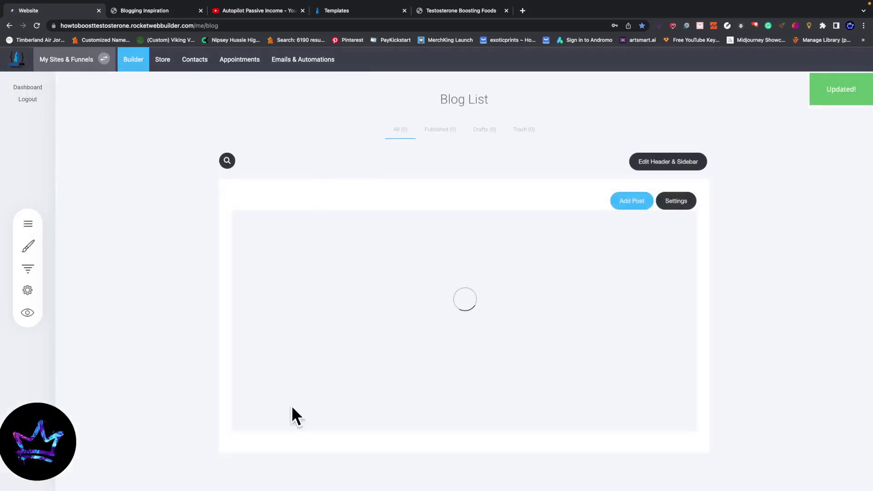
Open the Testosterone Boosting Foods page from the Pages folder for editing in the website builder.
left_click(139, 68)
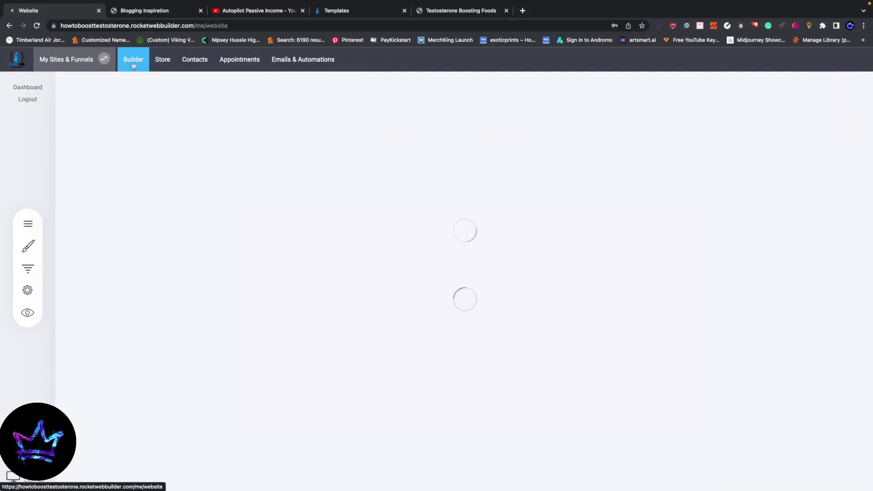
left_click(26, 224)
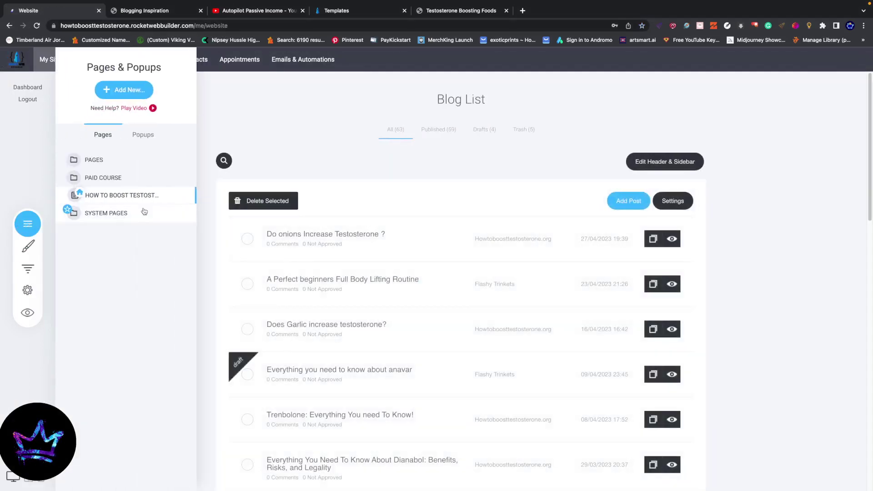
left_click(93, 163)
left_click(100, 179)
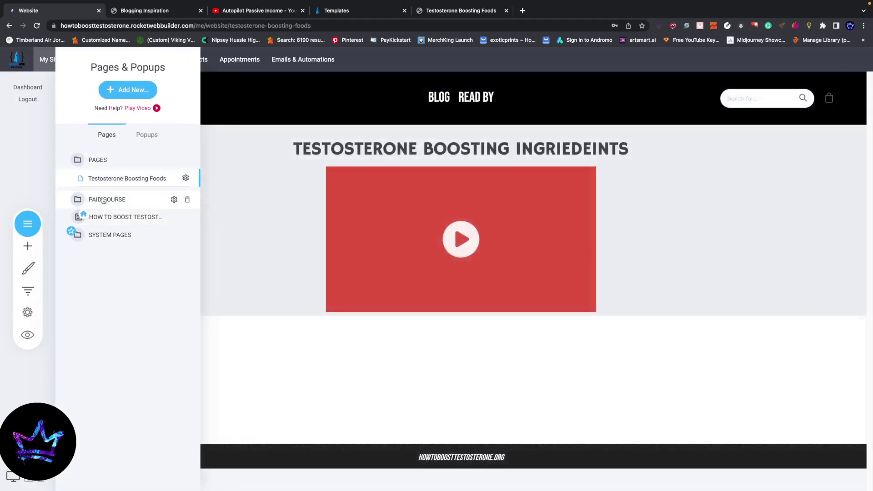
left_click(101, 200)
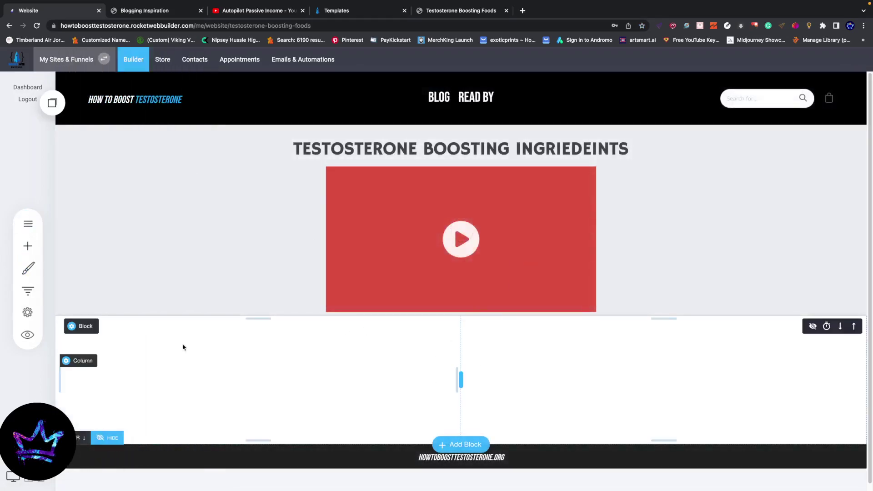
Reduce the empty block below the video to one column and add a Blog widget to it.
left_click(465, 329)
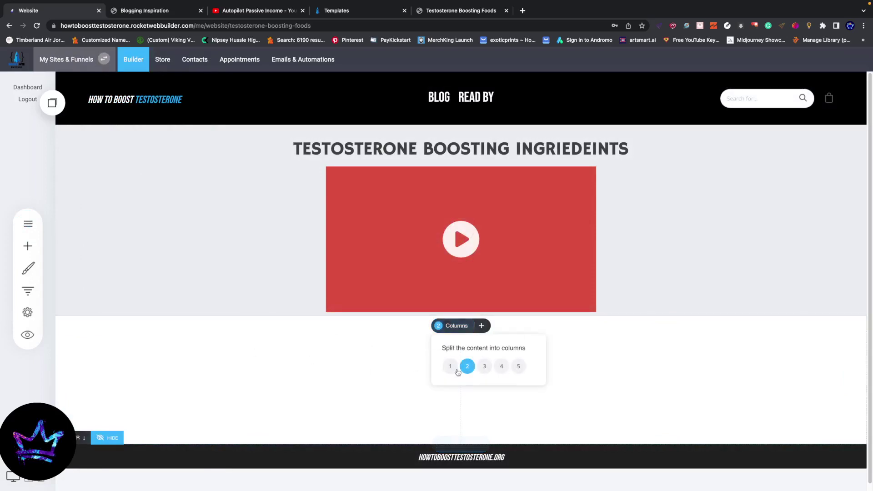
left_click(27, 246)
scroll(150, 405, "down", 3)
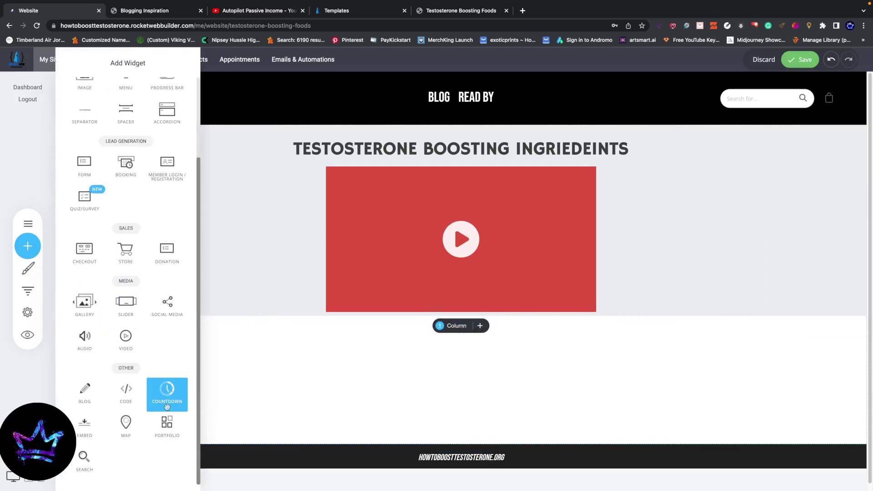
left_click_drag(101, 466, 481, 348)
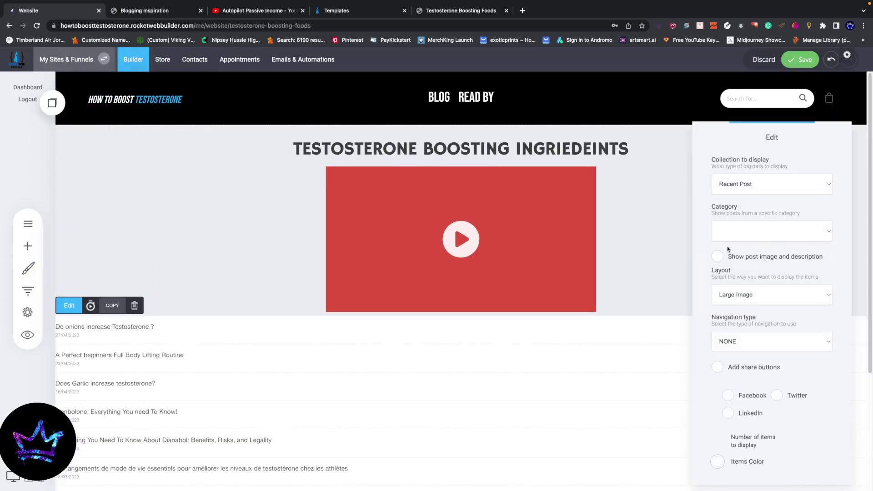
left_click(737, 187)
left_click(745, 195)
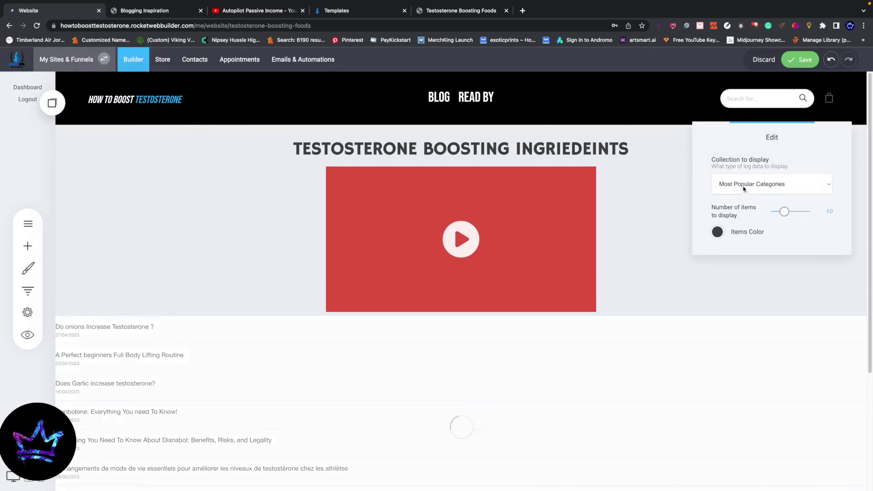
left_click(745, 191)
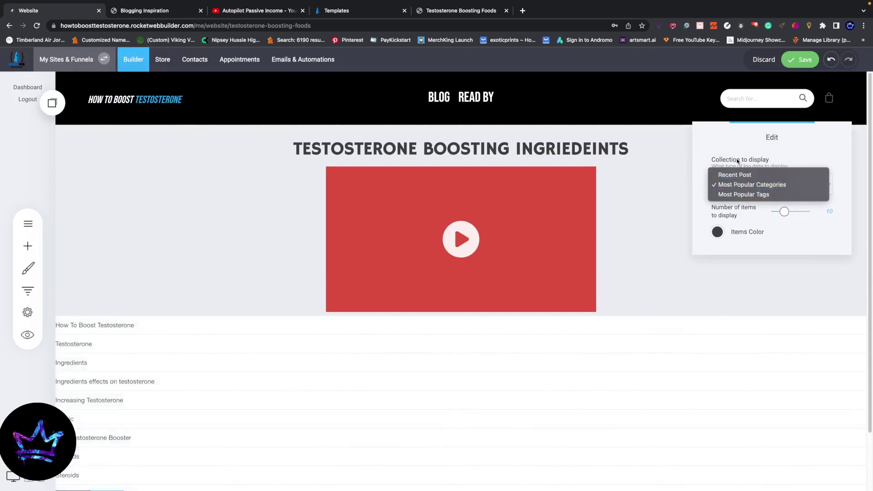
left_click(737, 161)
left_click(735, 186)
left_click(732, 178)
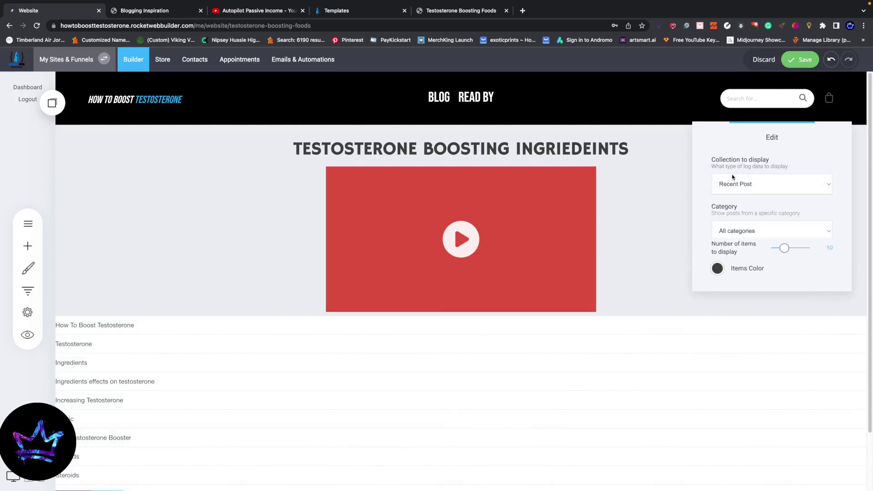
Limit the blog widget's posts to the Ingredients category.
left_click(752, 232)
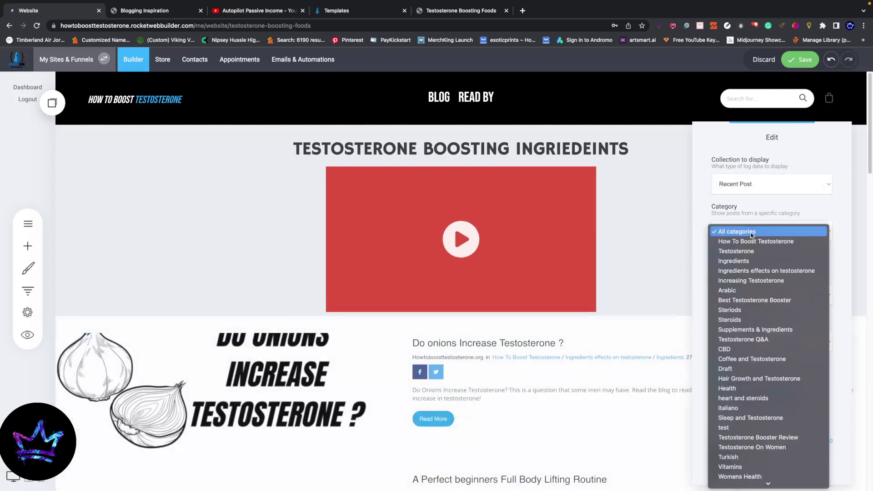
scroll(755, 266, "down", 2)
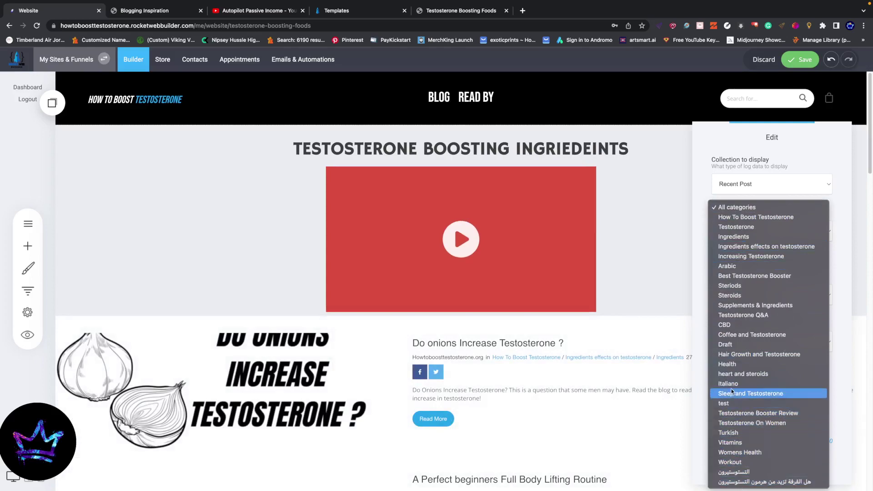
left_click(735, 237)
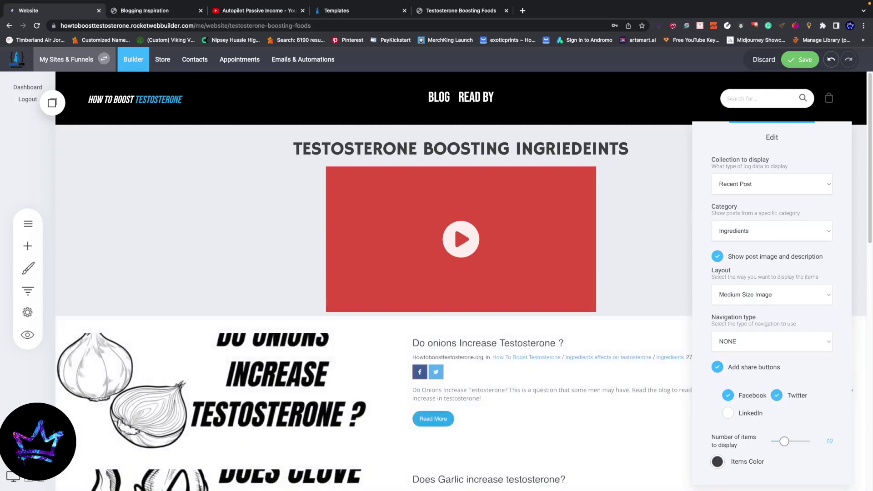
Add the LinkedIn share button to the blog widget and set its number of items to display to 30.
left_click(534, 423)
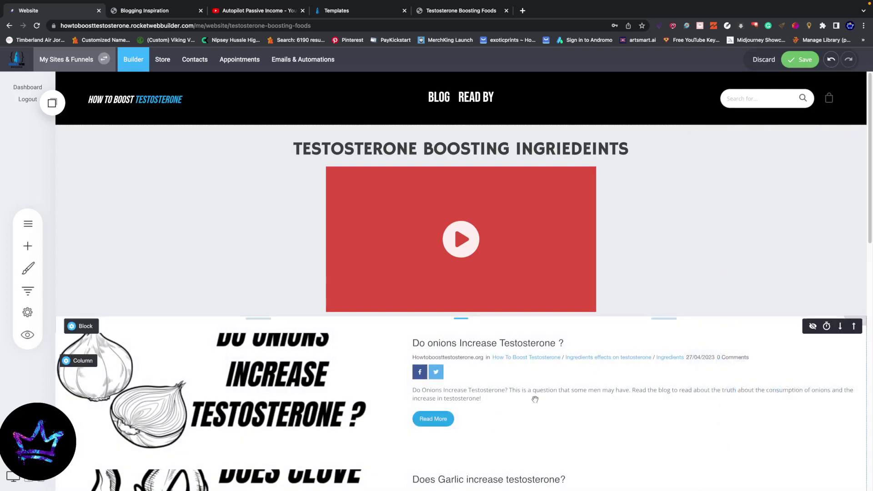
left_click(377, 389)
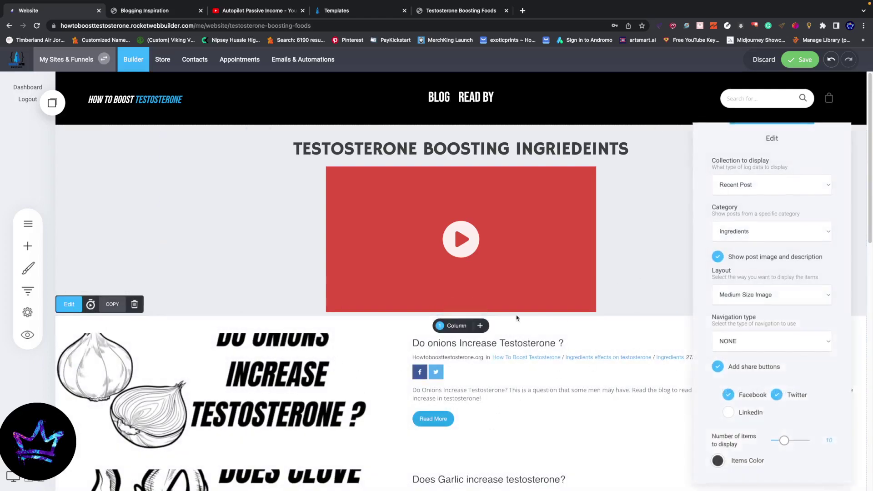
left_click(729, 412)
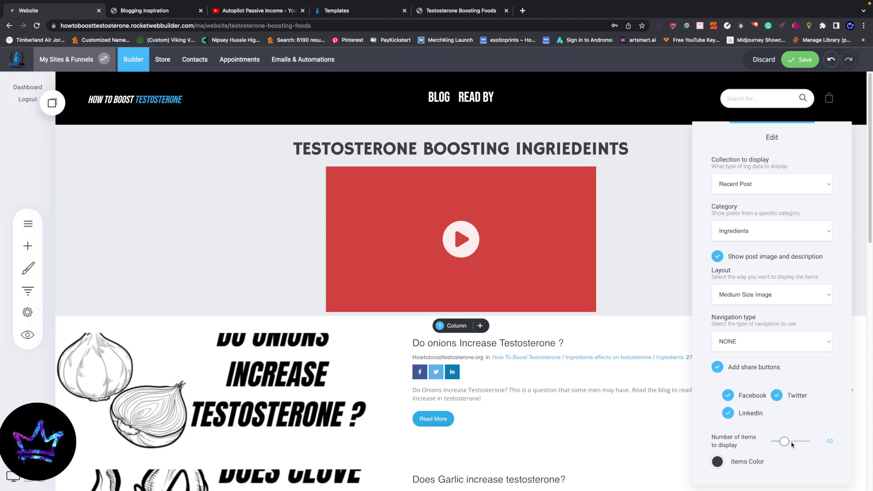
left_click_drag(791, 445, 835, 444)
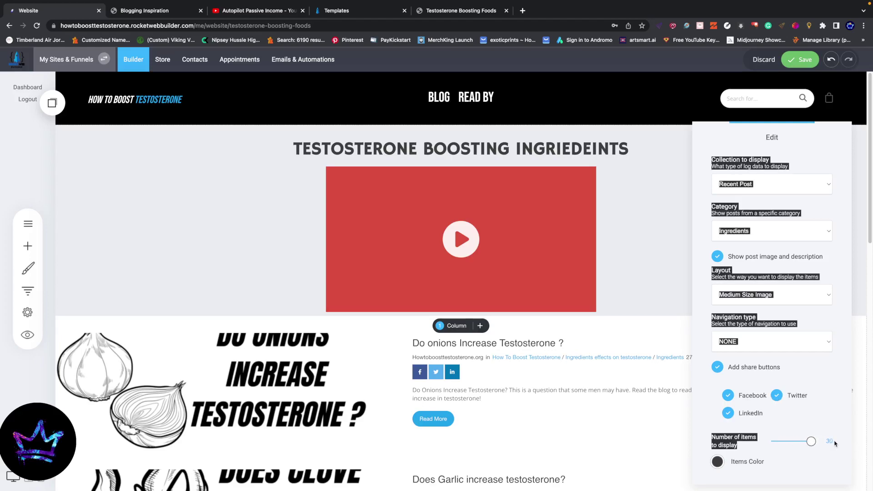
left_click(804, 364)
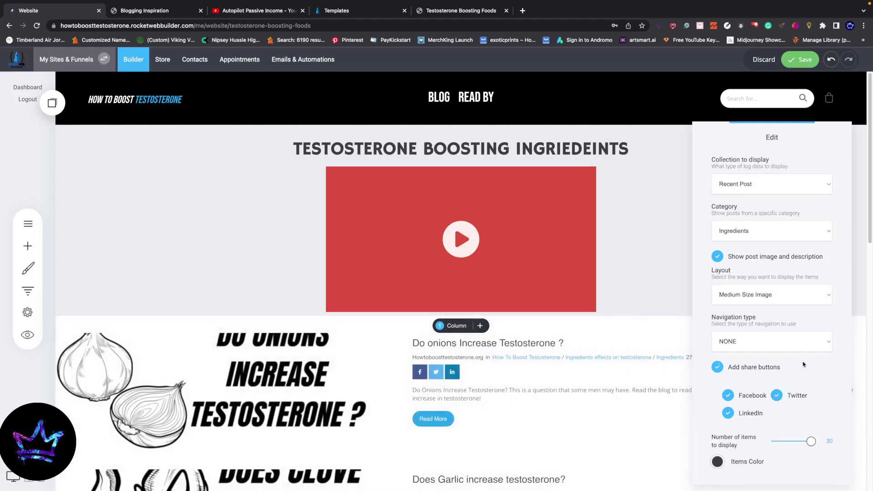
Set the blog widget's navigation type to Pagination and its layout to Masonry.
left_click(732, 340)
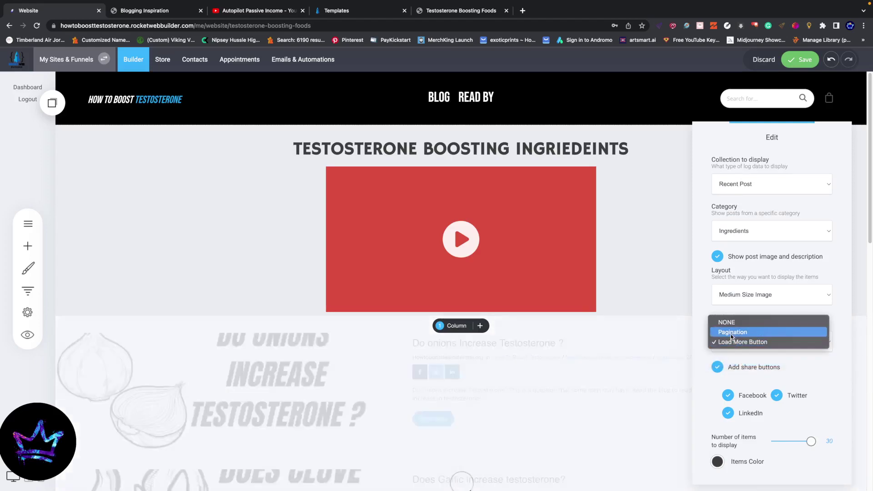
left_click(737, 334)
left_click(741, 296)
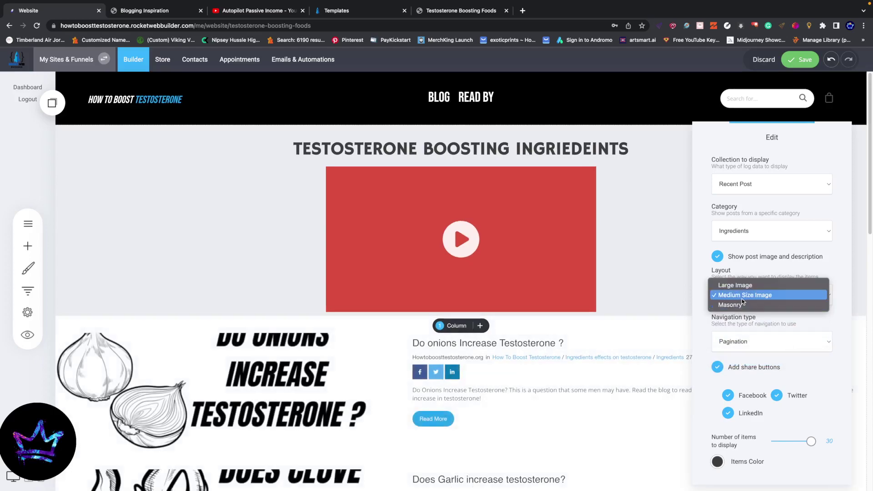
left_click(739, 285)
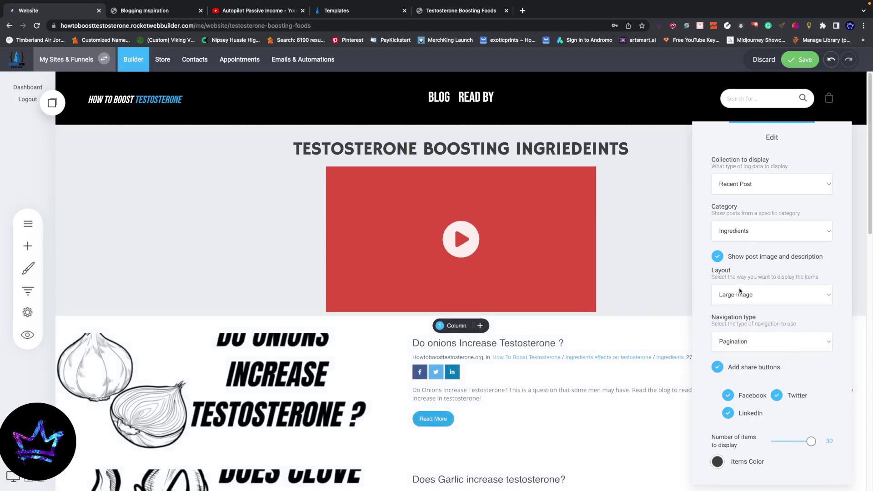
left_click(741, 302)
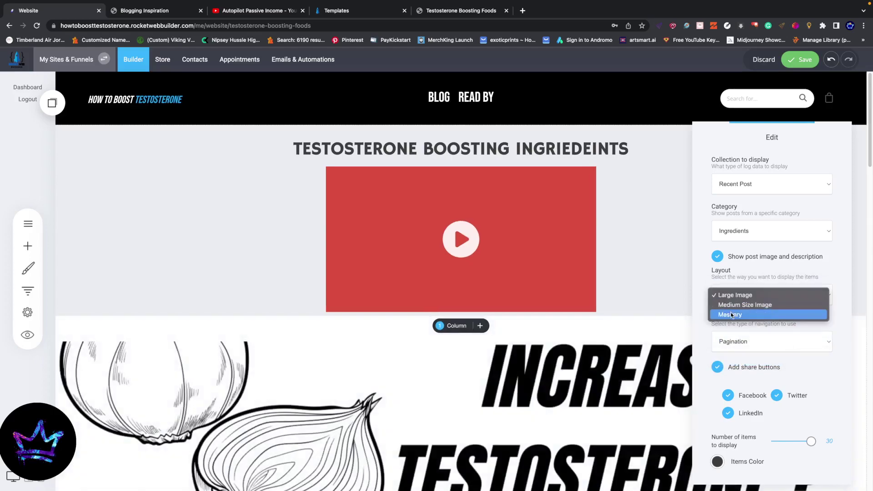
left_click(731, 315)
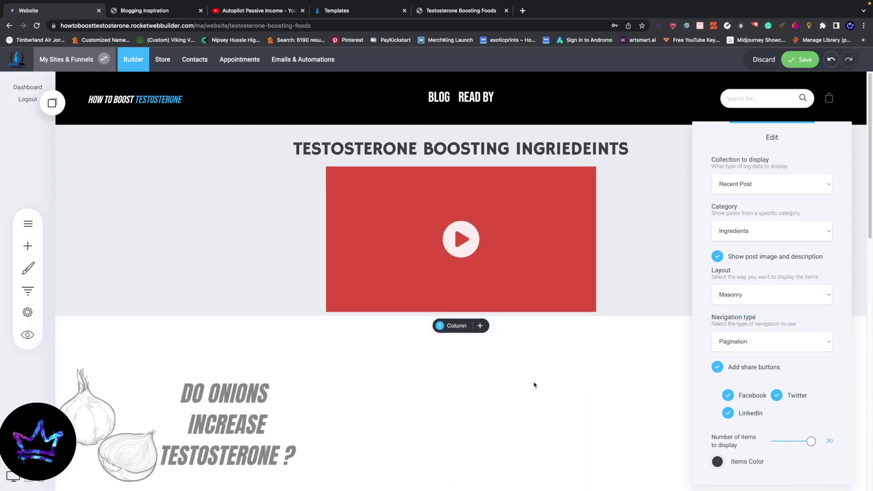
Resize the container of the block holding the blog posts to Boxed width.
scroll(481, 381, "down", 15)
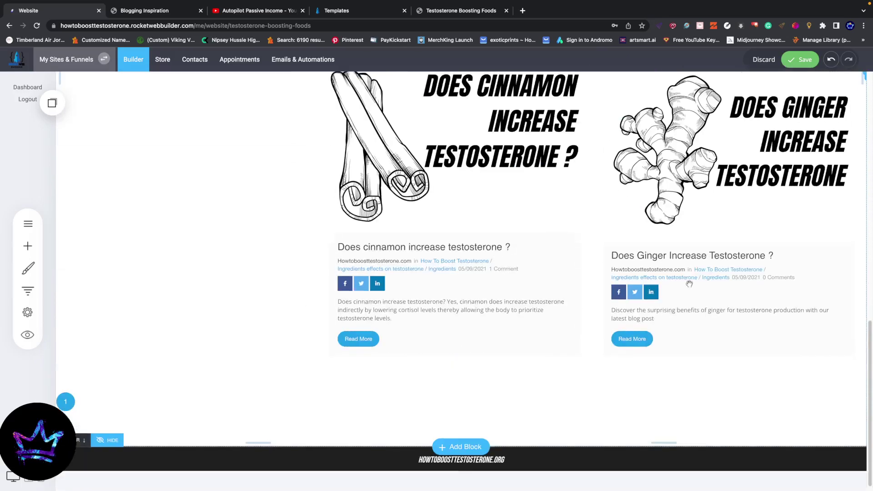
scroll(551, 256, "up", 10)
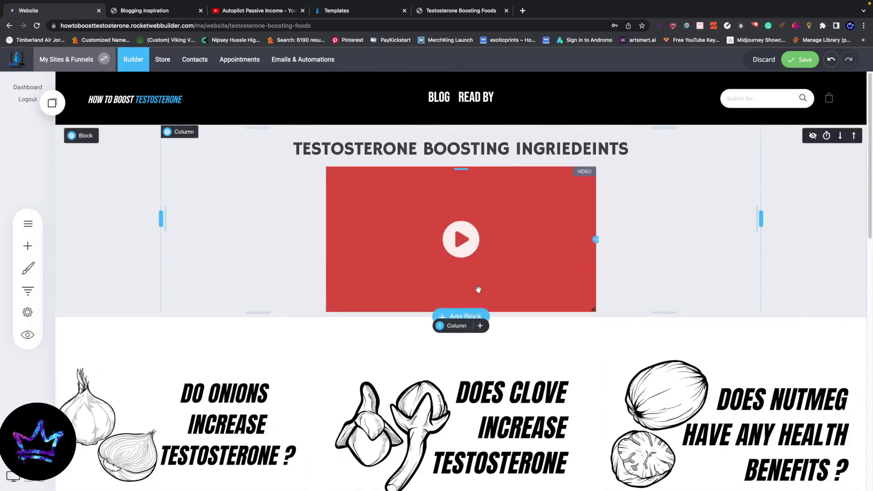
scroll(536, 308, "down", 4)
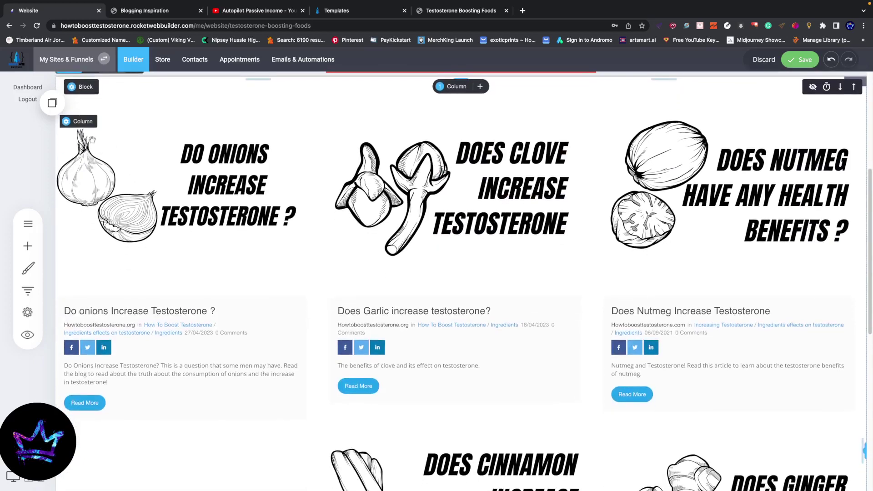
left_click(89, 137)
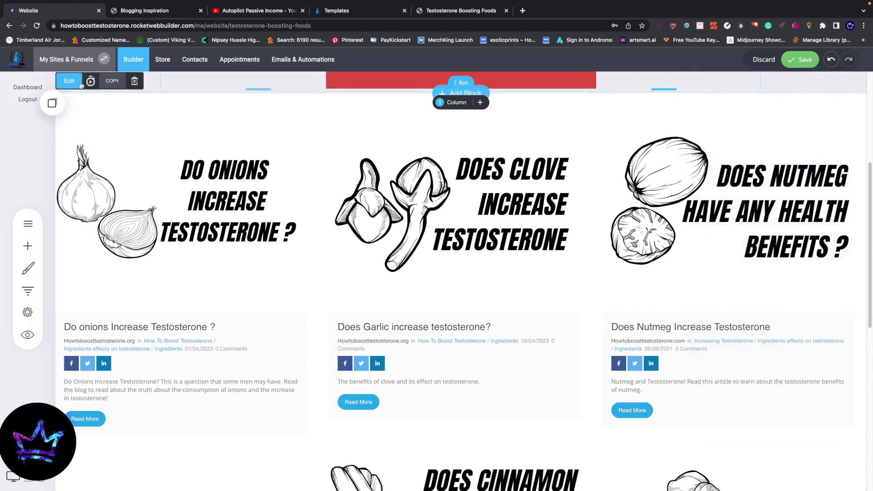
left_click(72, 103)
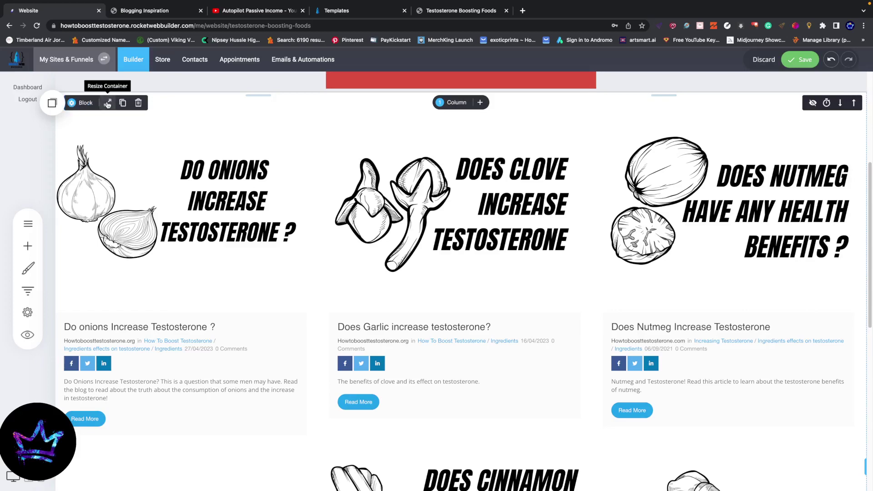
left_click(109, 105)
left_click(403, 185)
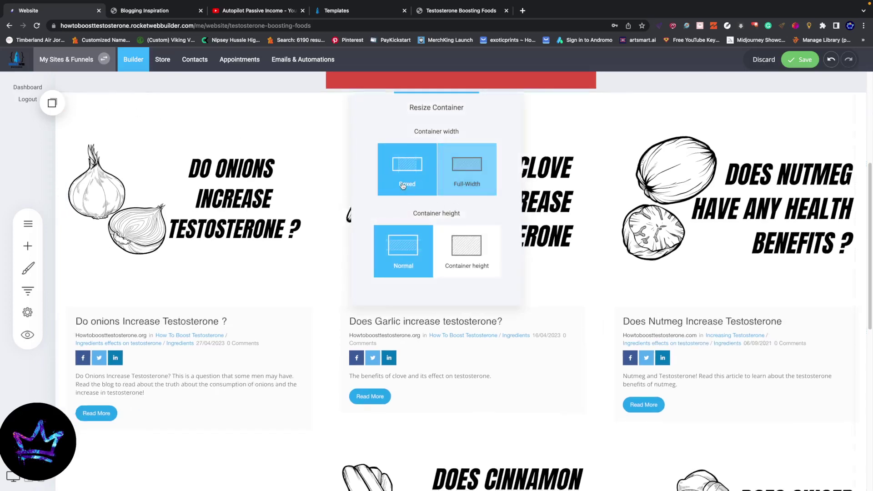
left_click(772, 192)
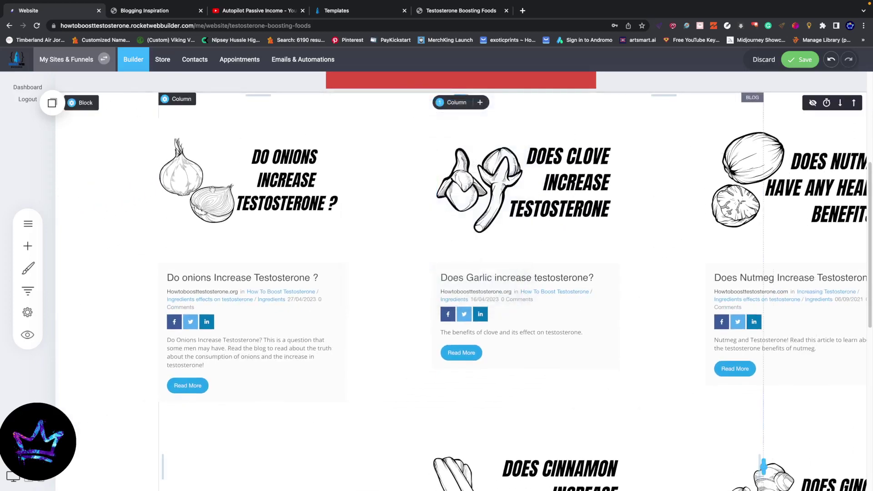
Save the page and reload it to review the arrangement of the ingredient posts.
left_click(801, 59)
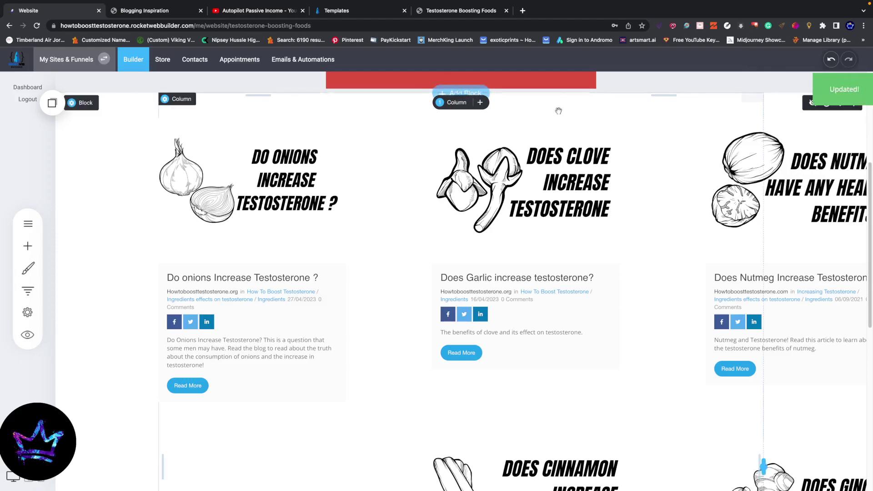
right_click(559, 100)
left_click(577, 138)
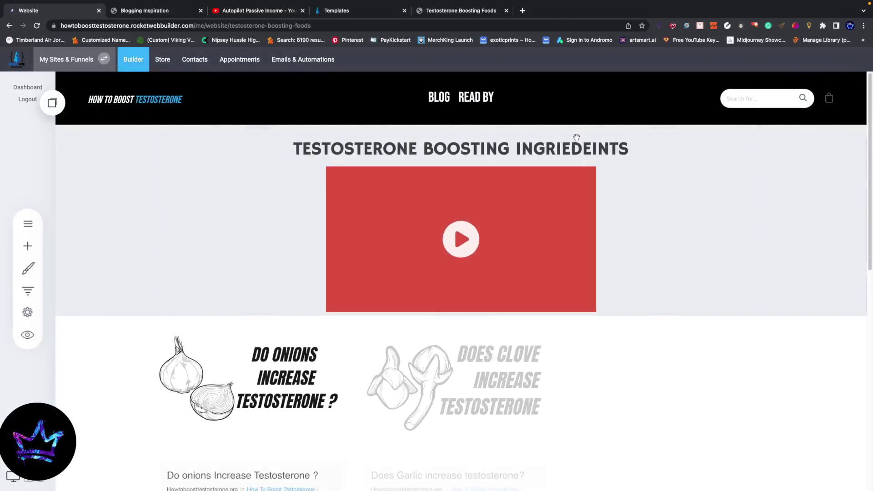
scroll(768, 276, "down", 4)
scroll(769, 275, "down", 4)
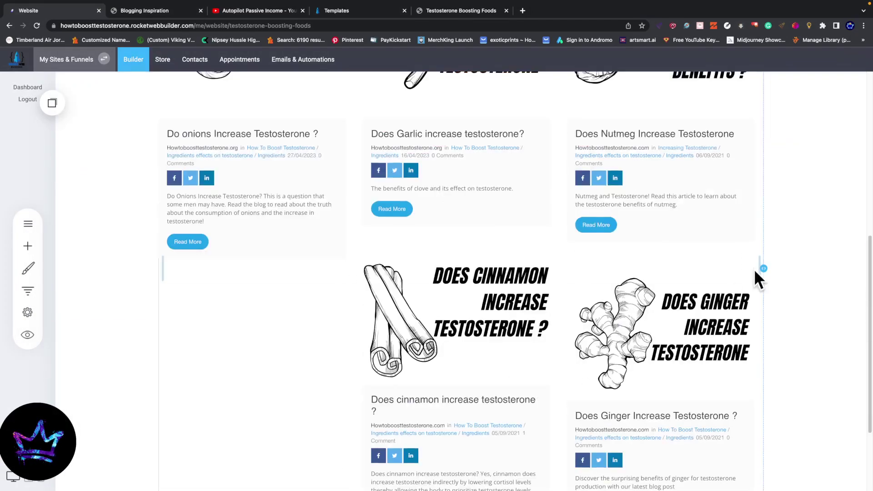
scroll(754, 273, "up", 4)
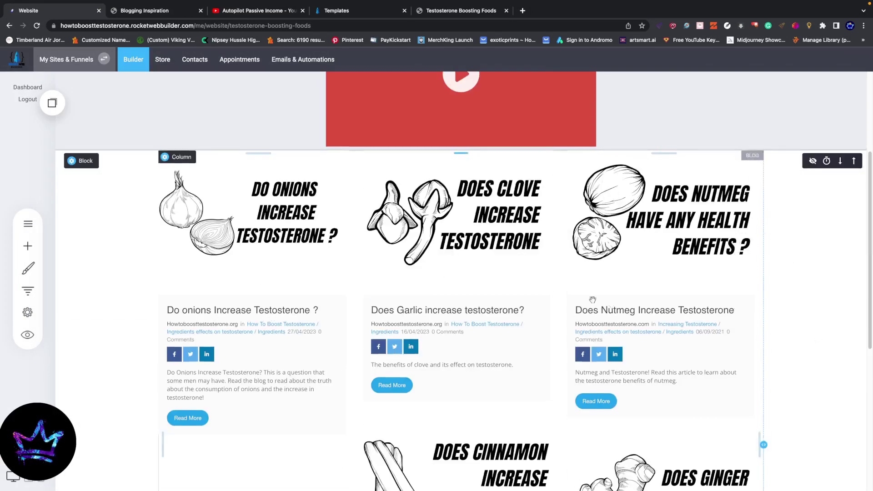
scroll(452, 264, "up", 3)
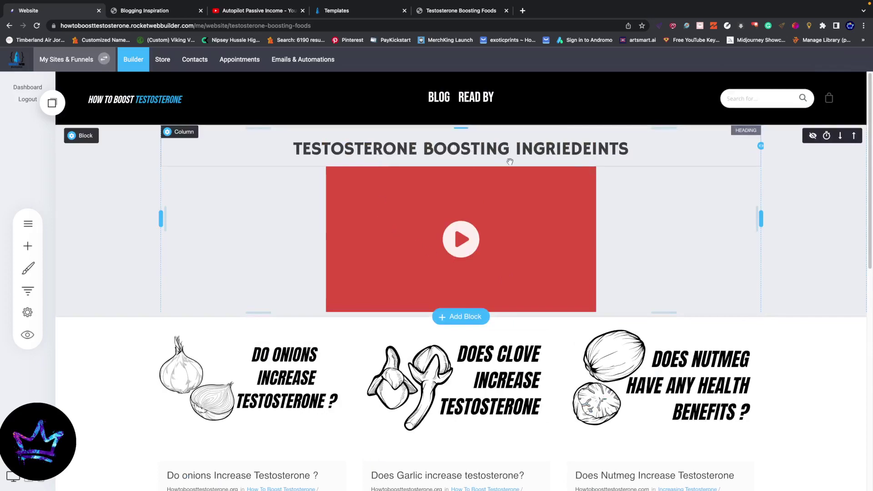
Add a text widget above the video reading "Read our blog posts on the various ingredits that can potentially increase your testosterone levels.".
scroll(137, 218, "down", 1)
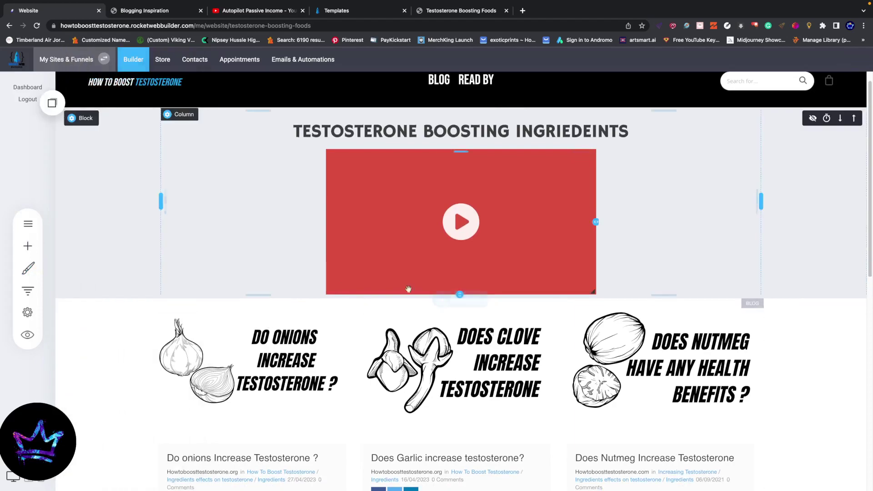
mouse_move(28, 246)
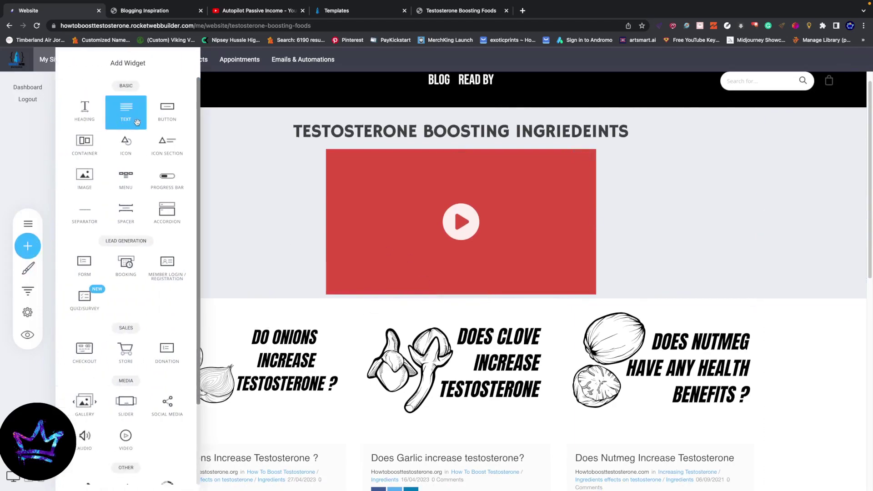
left_click_drag(137, 122, 463, 136)
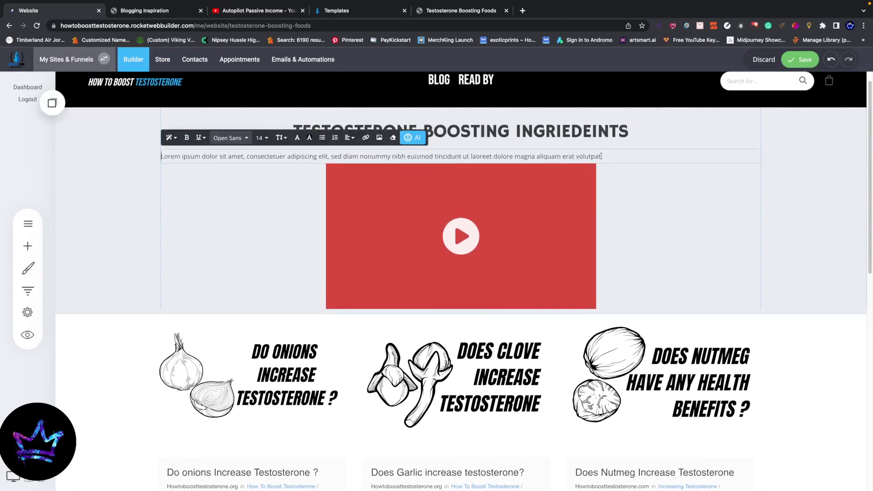
triple_click(182, 160)
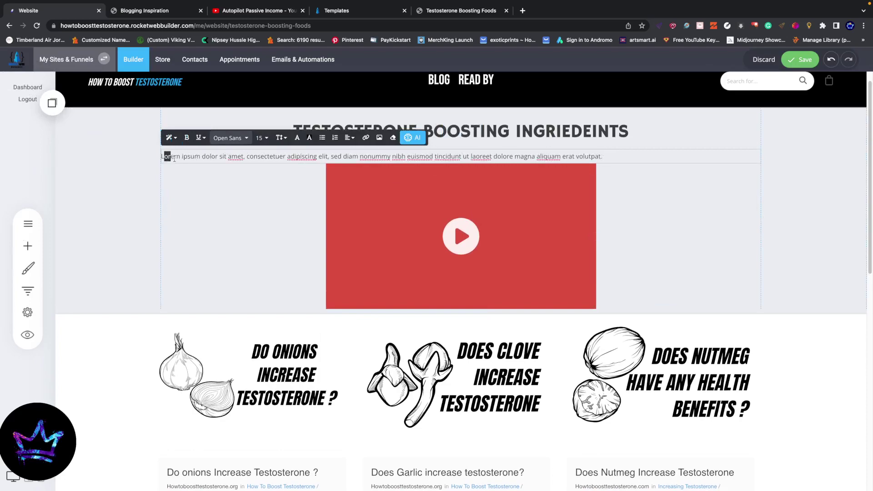
type("Lead our blog posts on the various")
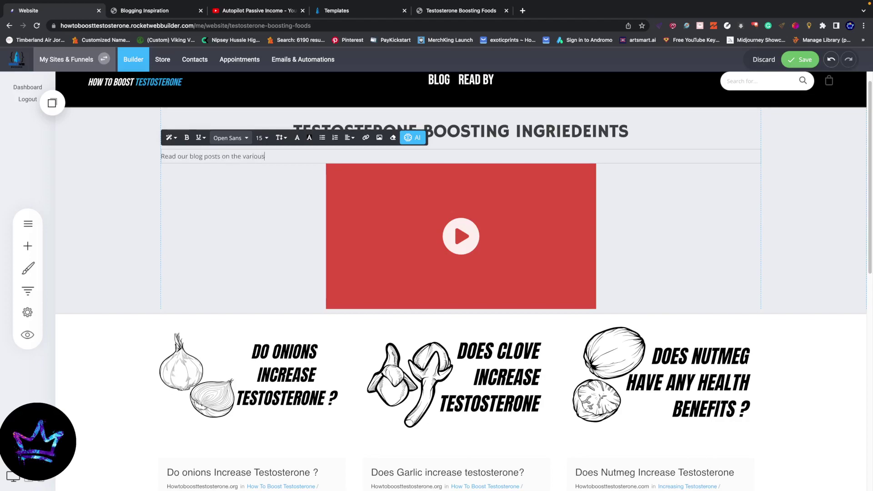
type(" ingreditsn")
key("BackSpace")
type("th")
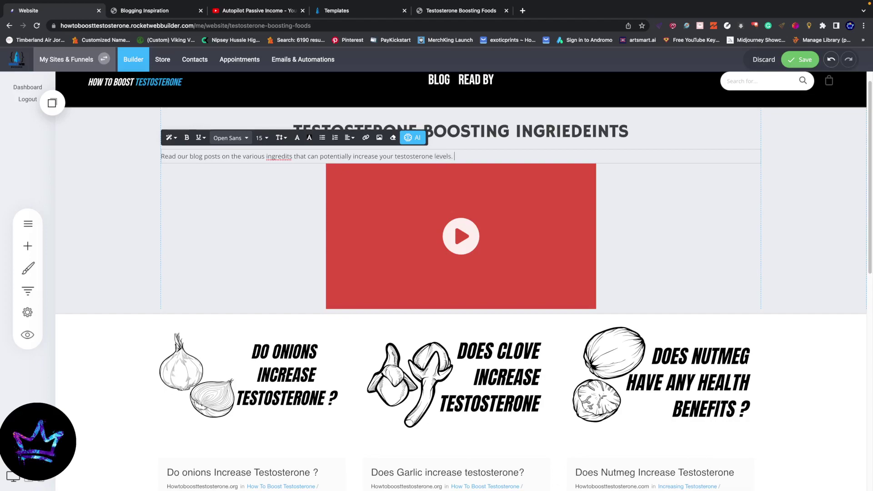
Center the introductory text, correct the misspelled "ingredits" to "ingredients", and save the page.
key("ctrl+a")
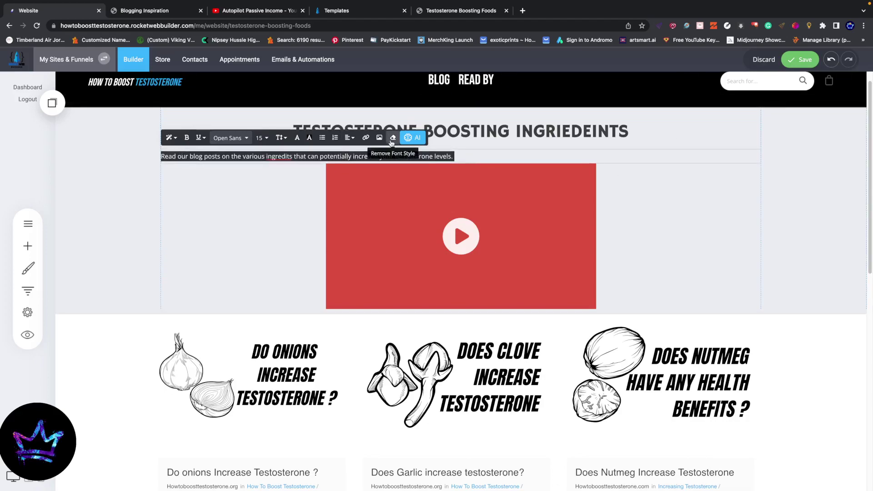
left_click(348, 138)
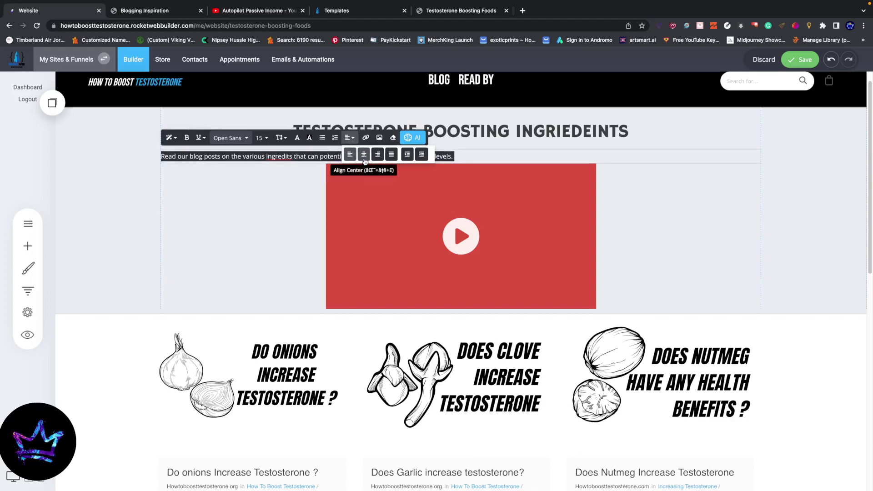
left_click(364, 154)
left_click(430, 158)
right_click(430, 158)
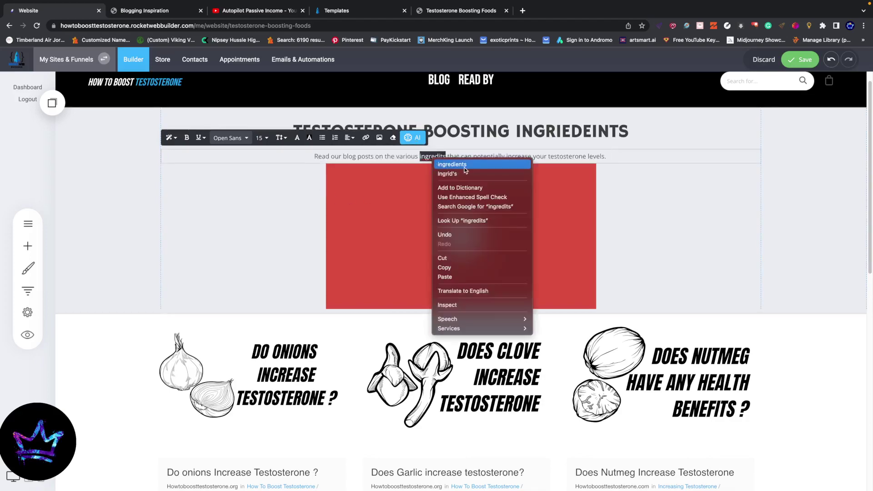
left_click(444, 162)
left_click(795, 63)
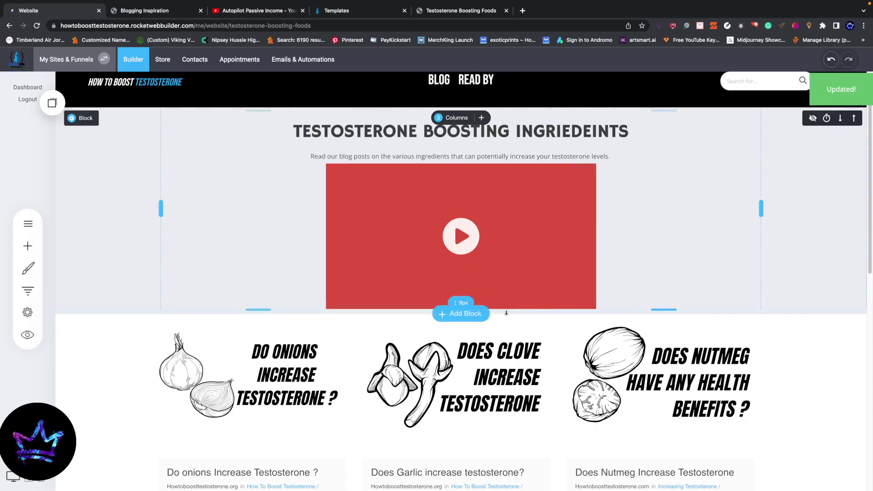
Remove the READ BY item and its submenu from the header menu and start adding a new menu item.
scroll(353, 355, "down", 4)
scroll(352, 354, "down", 5)
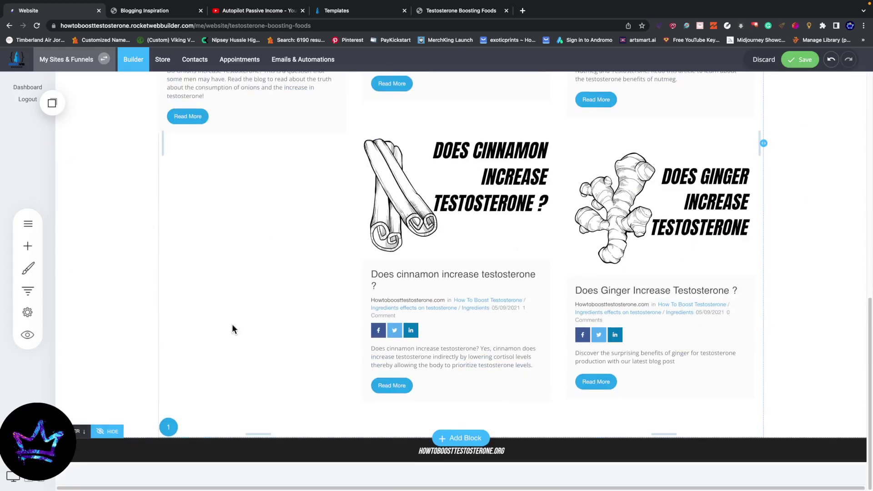
scroll(373, 345, "up", 10)
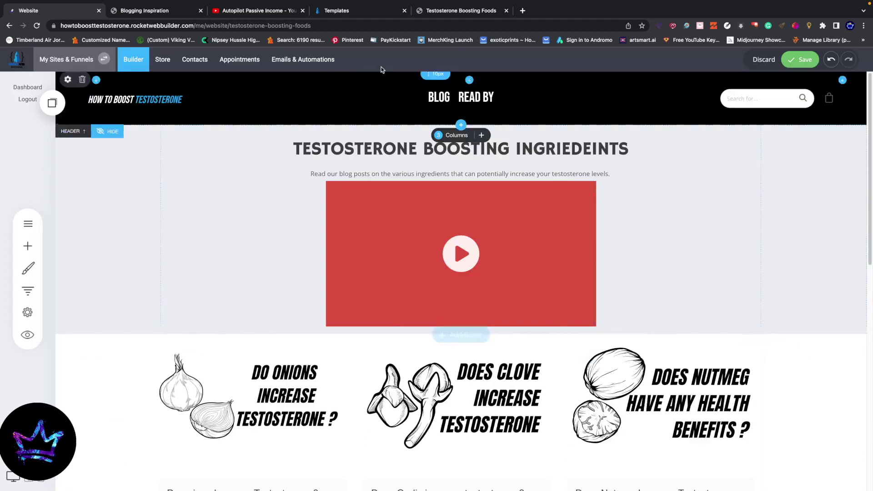
left_click(464, 98)
left_click(468, 82)
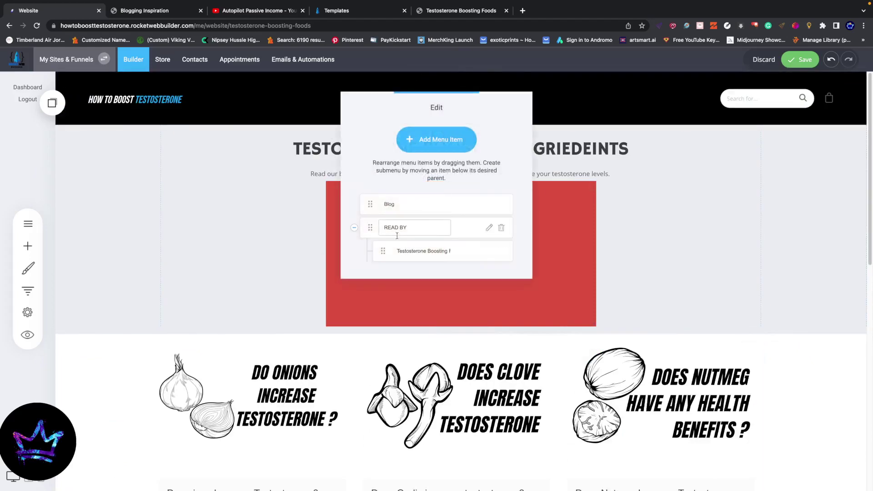
left_click(503, 228)
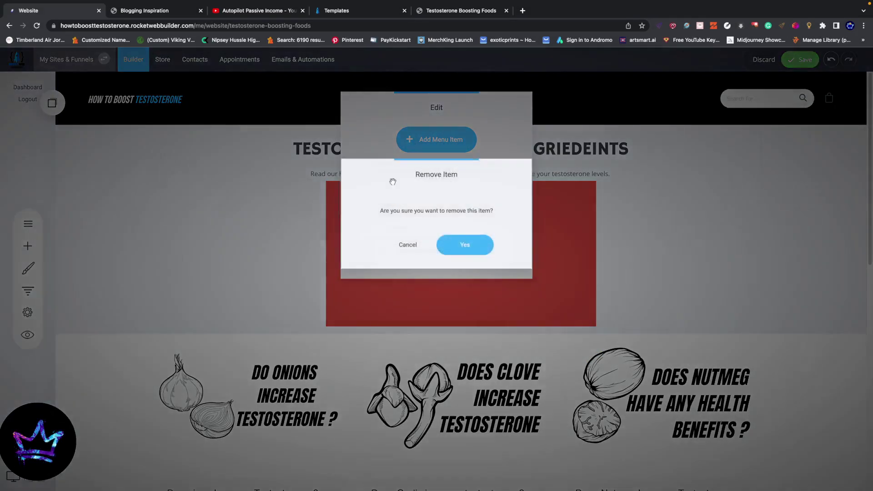
left_click(467, 245)
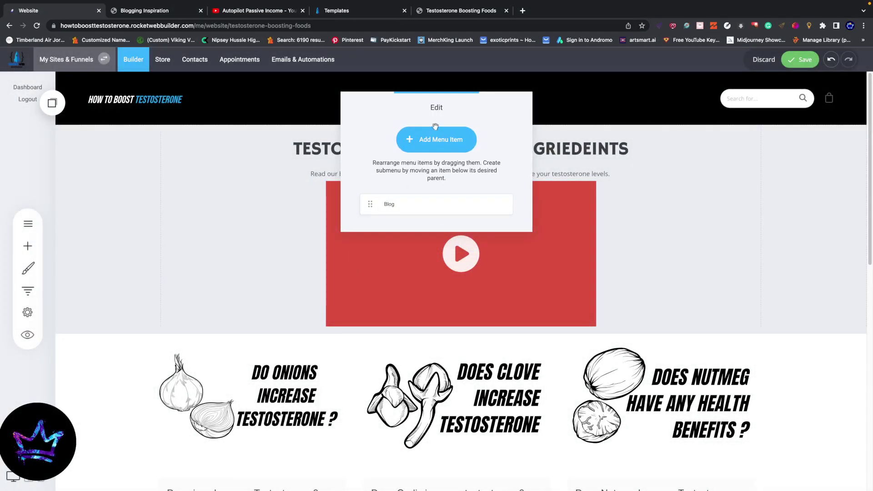
left_click(436, 139)
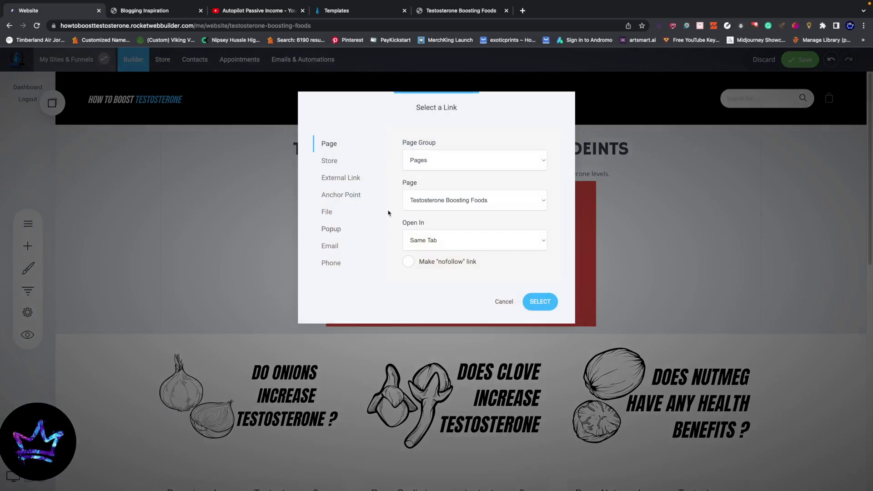
left_click(443, 204)
left_click(432, 194)
left_click(415, 169)
left_click(415, 180)
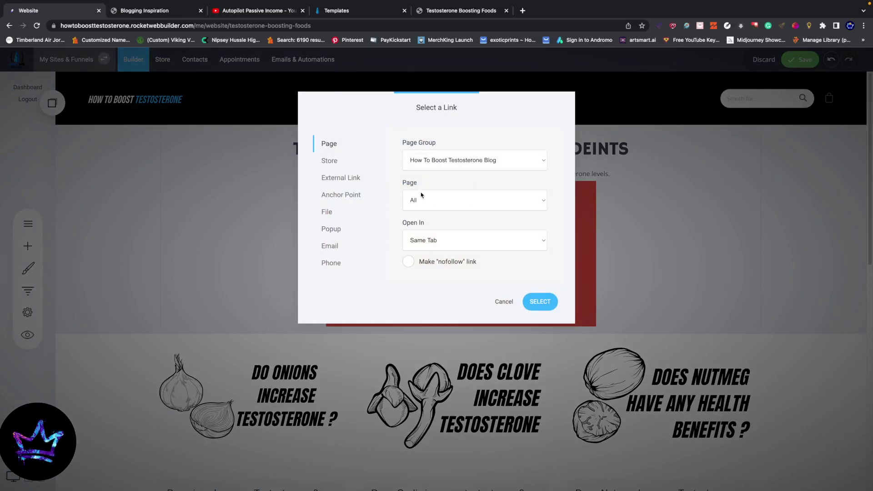
left_click(421, 196)
scroll(413, 279, "down", 1)
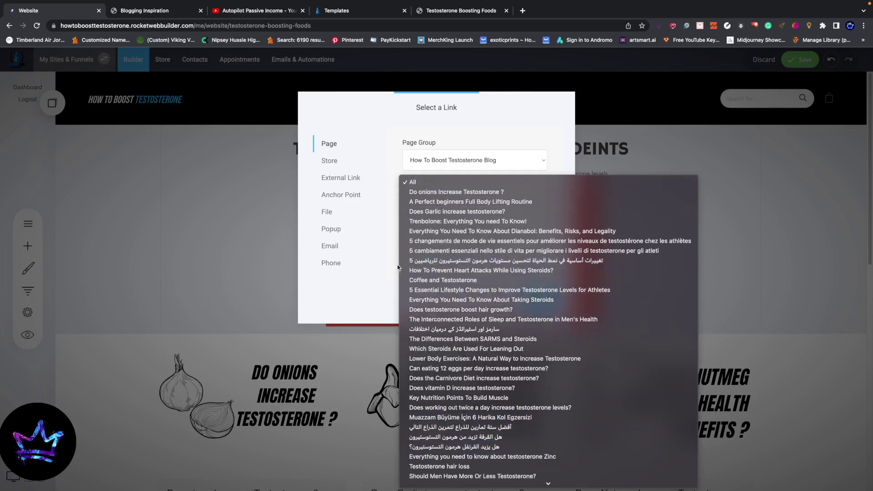
scroll(414, 273, "down", 5)
left_click(353, 290)
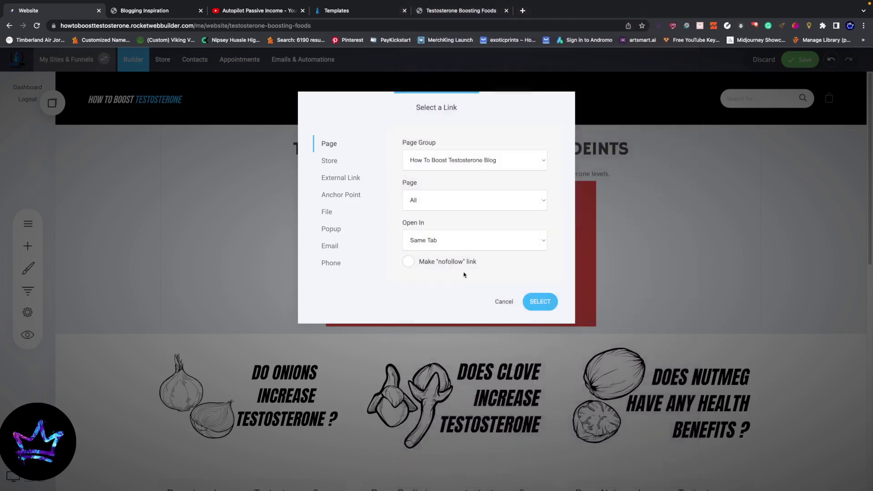
left_click(503, 166)
left_click(407, 142)
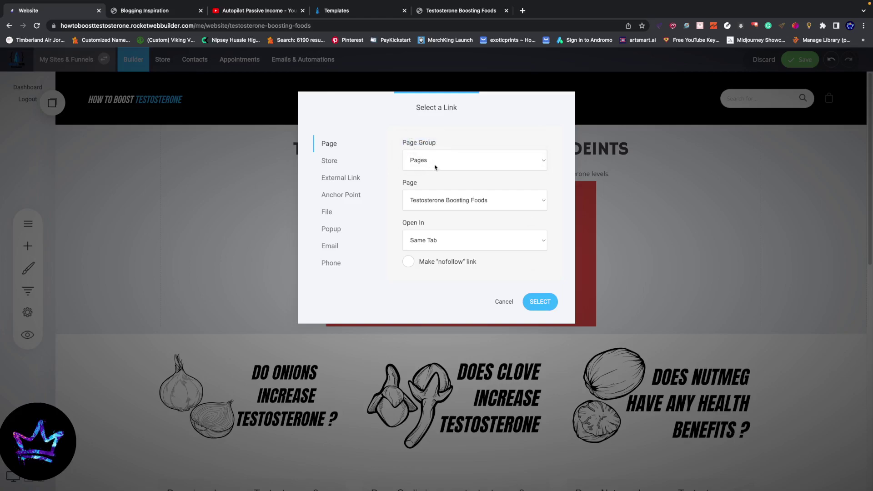
Link the new menu item to the Testosterone Boosting Foods page, close the menu editor, and save the page.
left_click(433, 199)
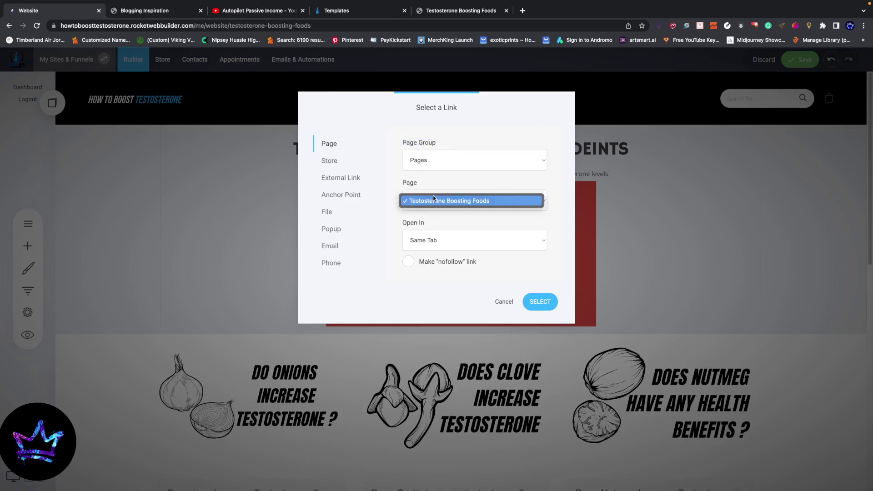
left_click(489, 200)
left_click(539, 303)
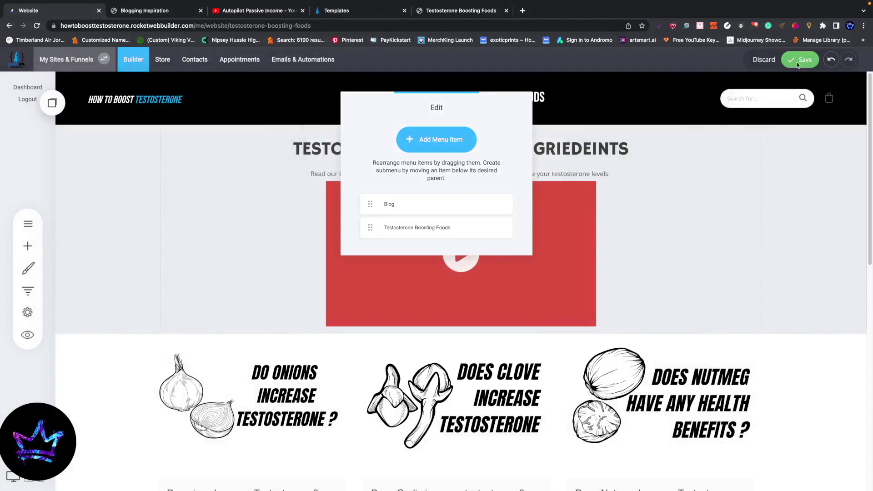
left_click(545, 136)
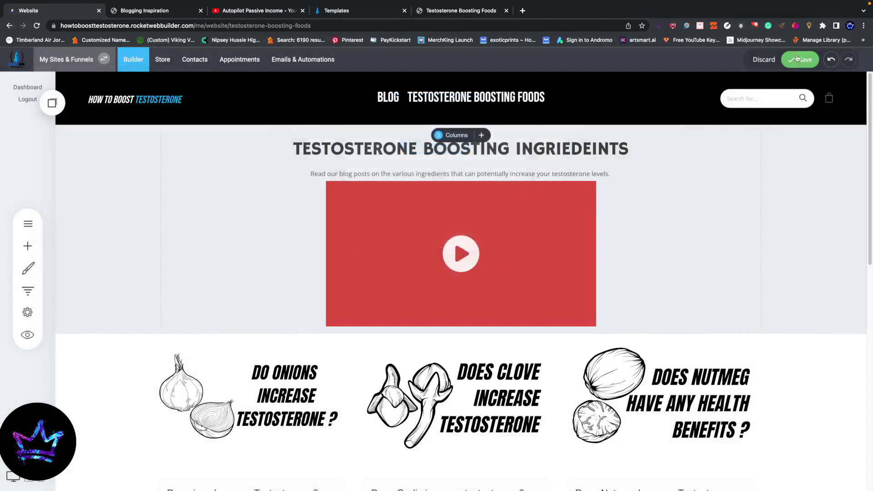
left_click(27, 312)
left_click(101, 120)
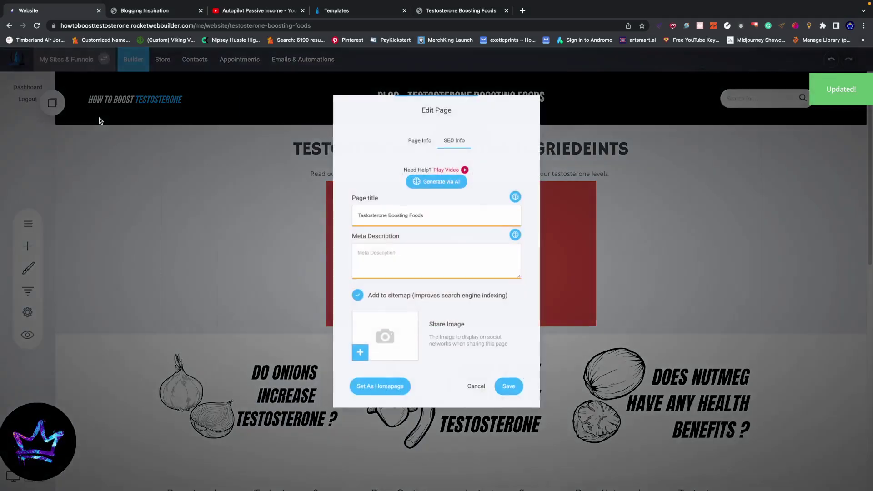
left_click_drag(424, 215, 347, 215)
left_click(423, 216)
left_click_drag(423, 216, 401, 216)
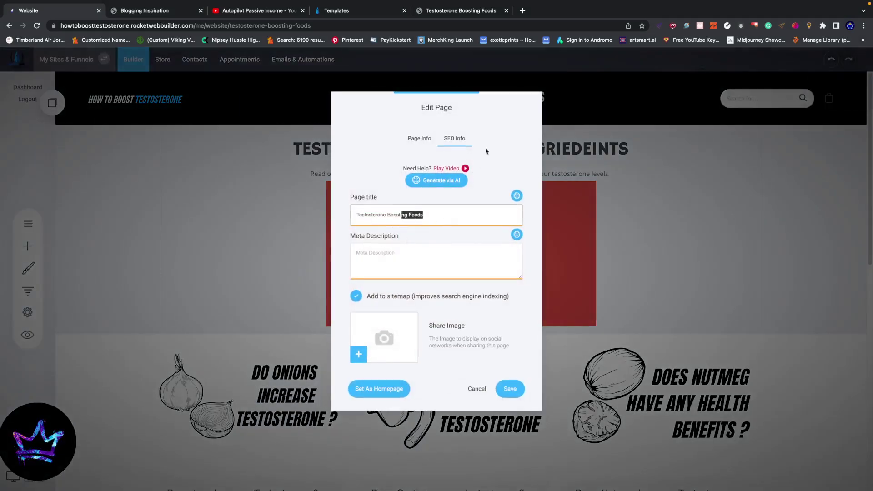
left_click_drag(443, 122, 495, 185)
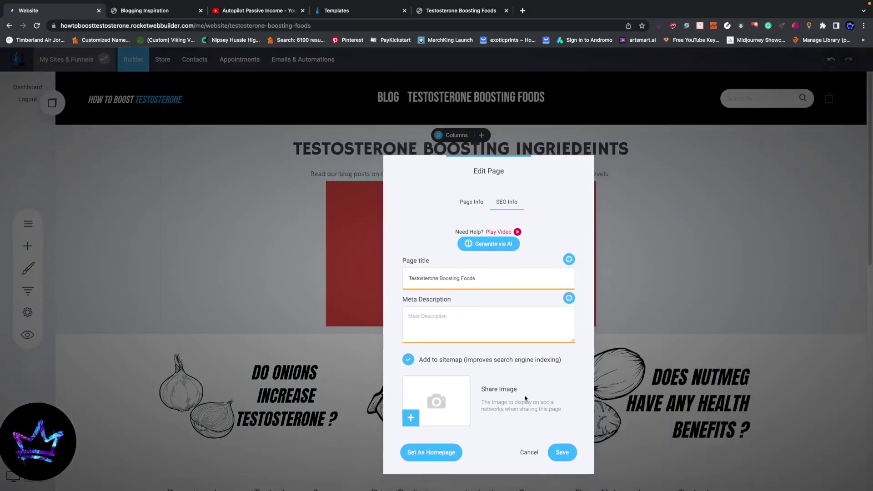
left_click(535, 450)
Copy the heading TESTOSTERONE BOOSTING INGRIEDEINTS and paste it as the page name and page URL in the Testosterone Boosting Foods page's settings.
left_click(627, 149)
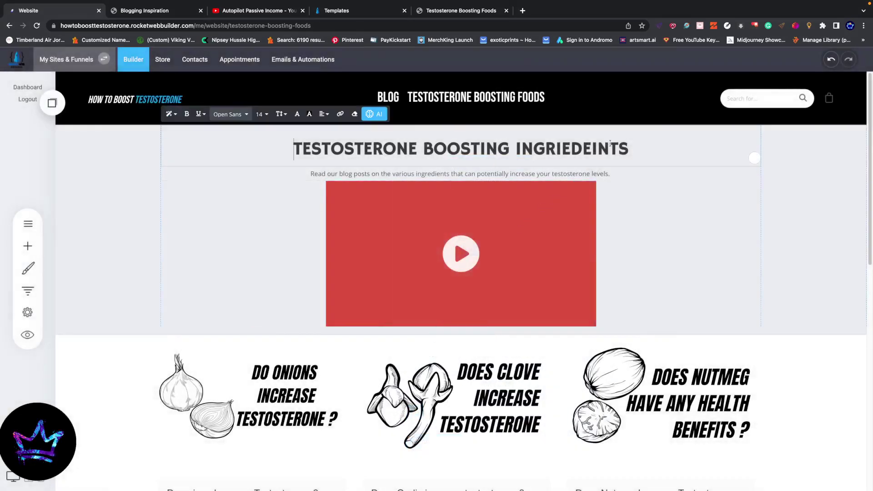
left_click_drag(628, 149, 283, 143)
key("ctrl+c")
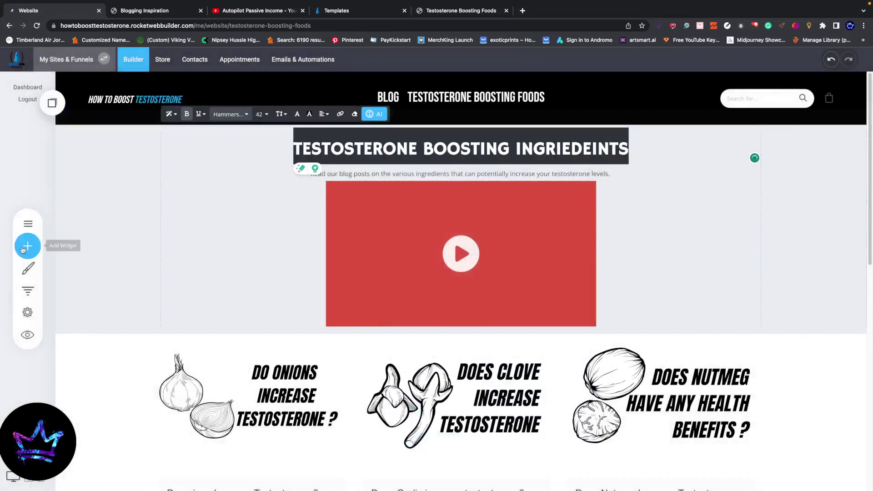
left_click(27, 230)
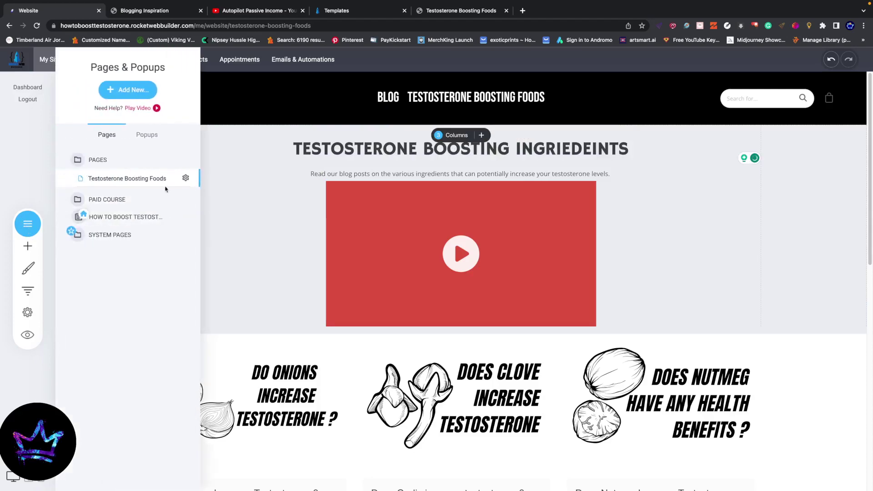
left_click(186, 178)
left_click(191, 110)
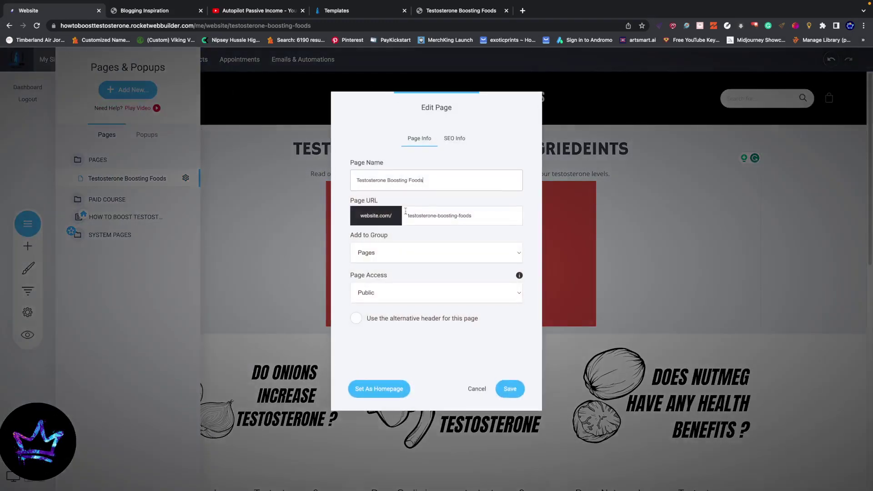
triple_click(453, 181)
key("ctrl+v")
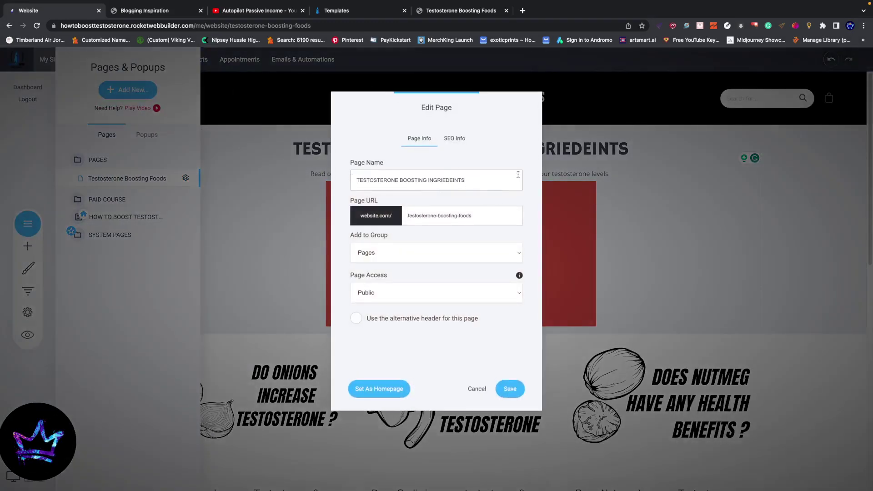
left_click_drag(475, 216, 407, 216)
type("testosterone-boosting-ingriedeints")
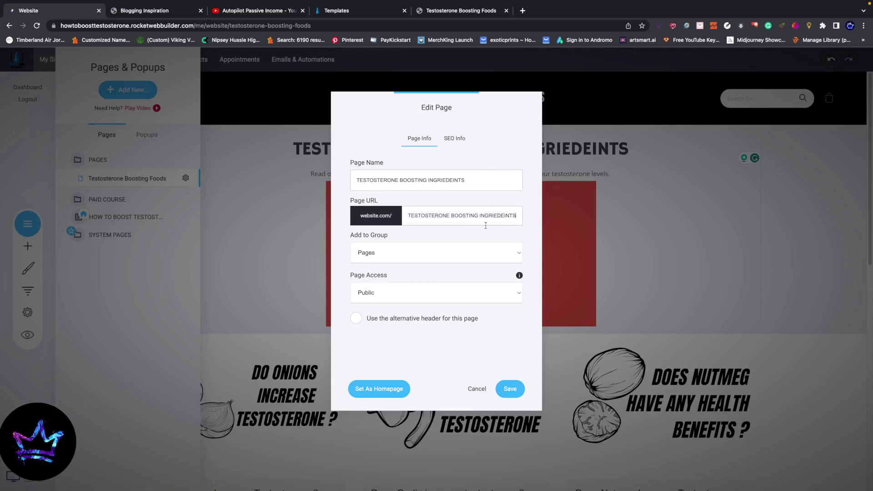
Set the page title in the SEO info to "TESTOSTERONE BOOSTING INGRIEDEINTS - Read The Blog".
left_click(454, 138)
left_click_drag(457, 207, 369, 208)
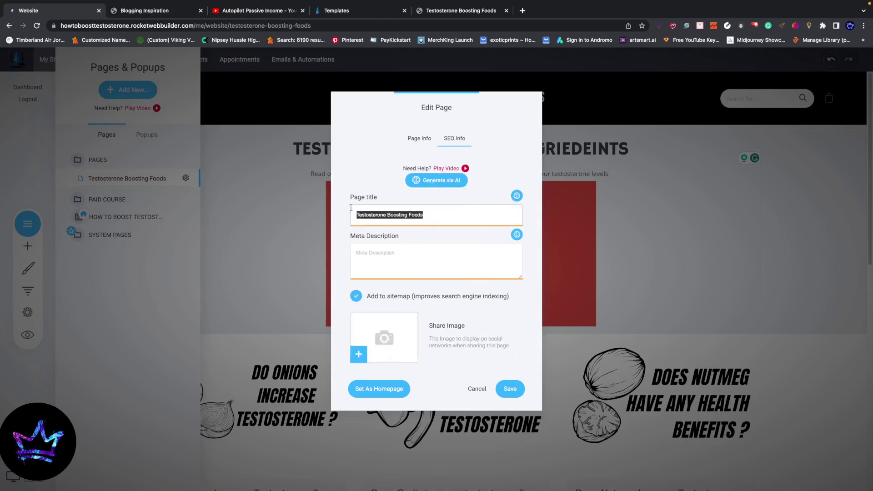
key("ctrl+v")
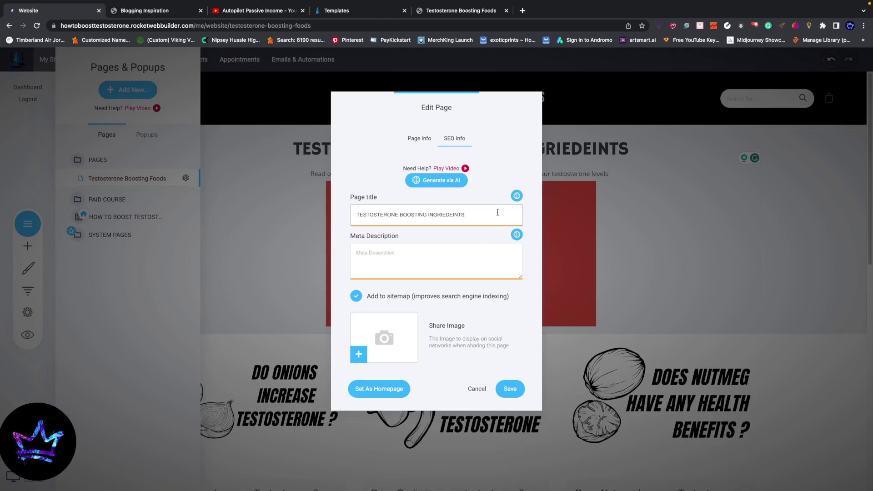
type("- Read The Blog")
Search Google for the misspelled word INGRIEDEINTS from the page title to find its correct spelling.
right_click(447, 214)
left_click(440, 216)
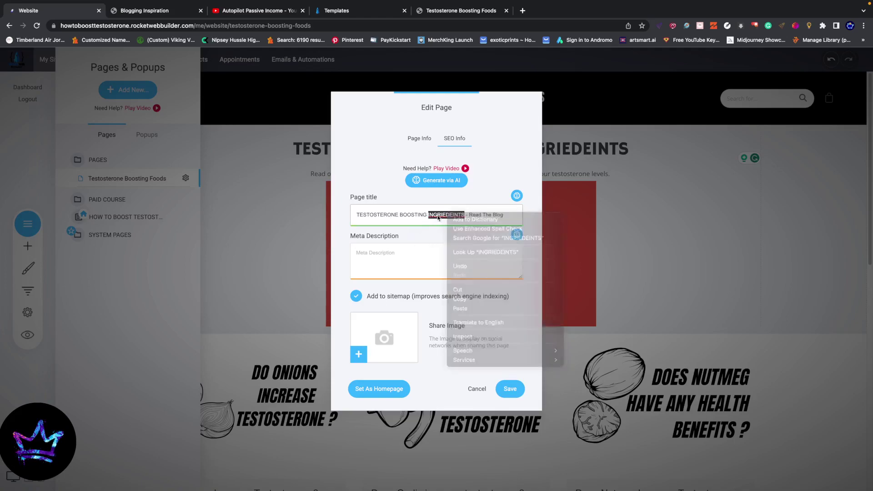
double_click(440, 217)
key("ctrl+c")
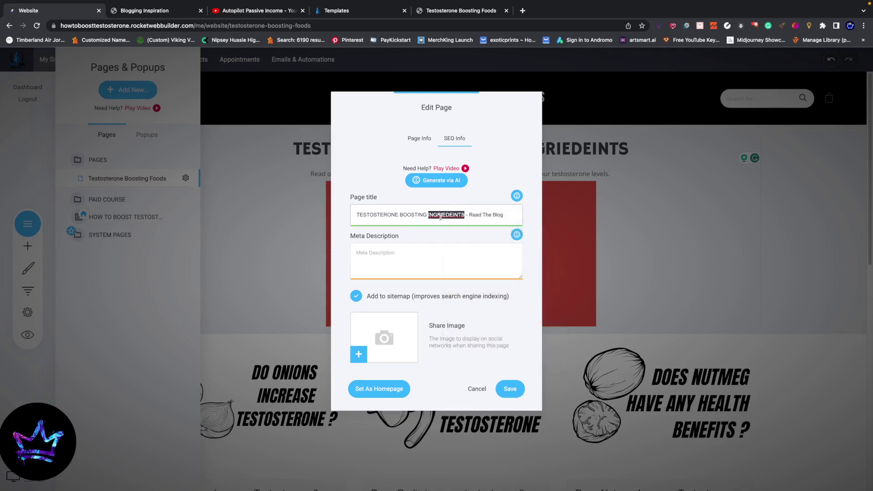
left_click(522, 10)
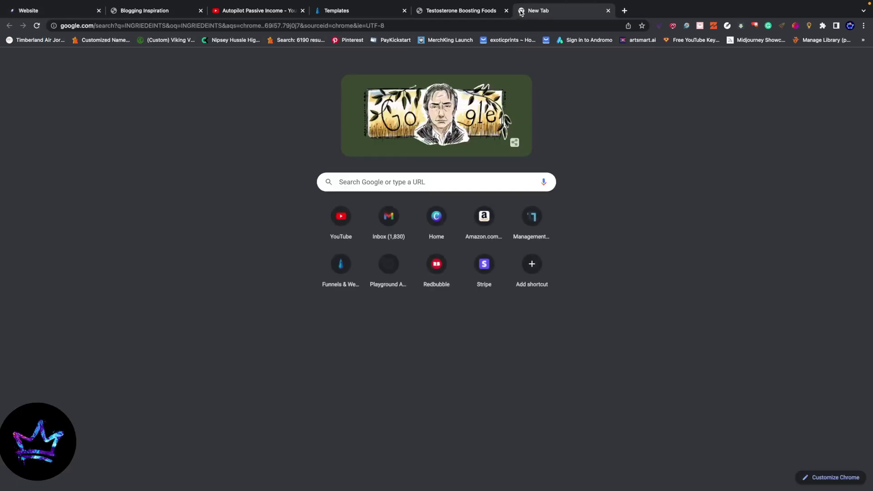
key("ctrl+v")
key("Return")
left_click(190, 136)
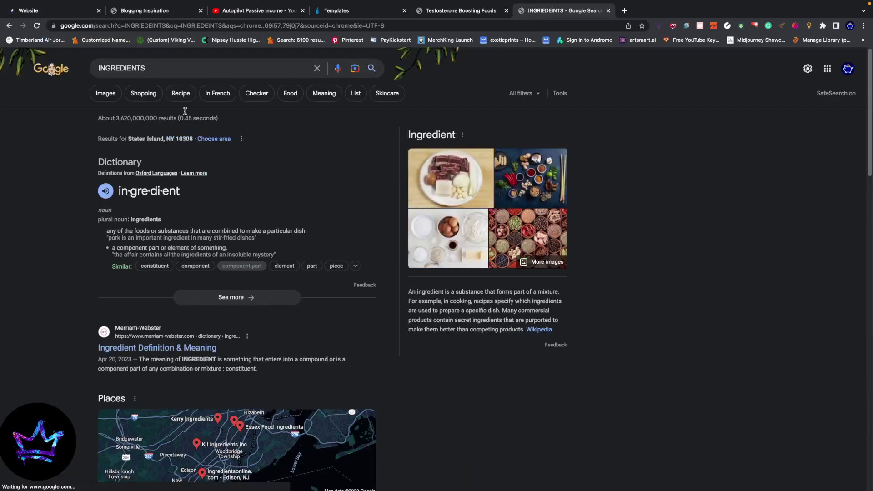
Take the word INGREDIENTS from the Google search and use it to replace the misspelled word in the page title.
left_click_drag(146, 68, 50, 70)
key("ctrl+x")
left_click(145, 10)
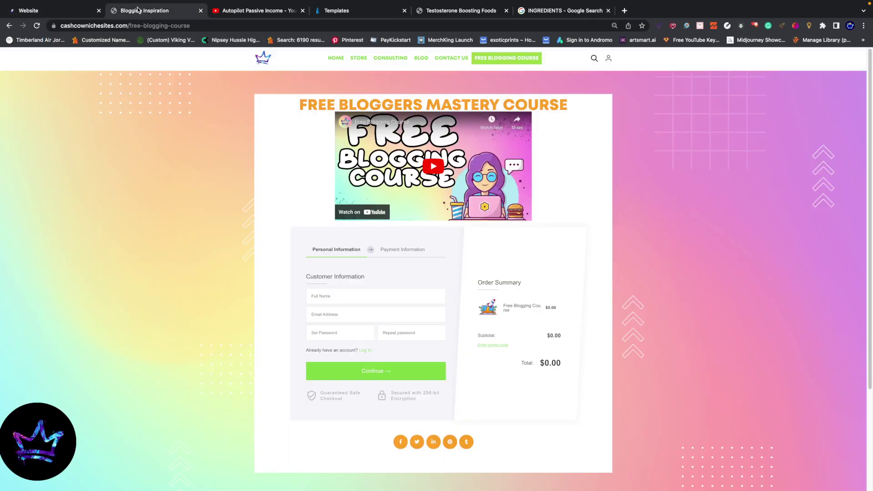
left_click(55, 11)
key("ctrl+v")
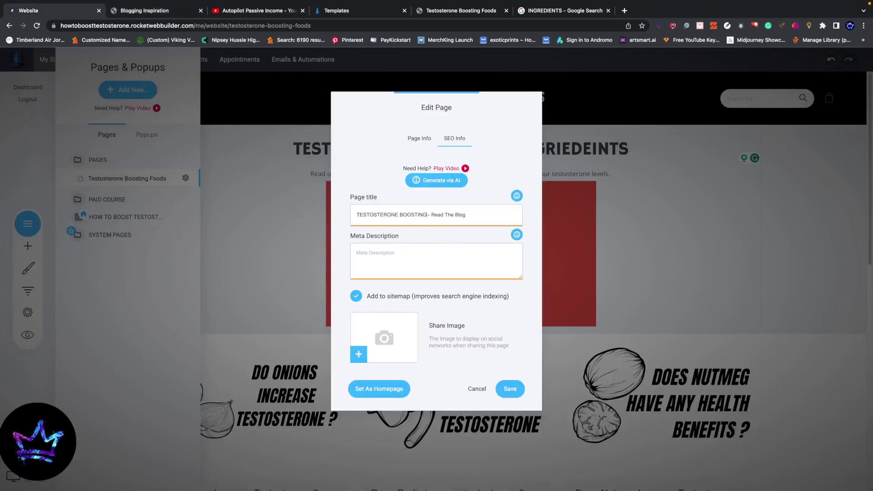
Copy the page title into the meta description and rewrite it with the AI assistant.
left_click(381, 262)
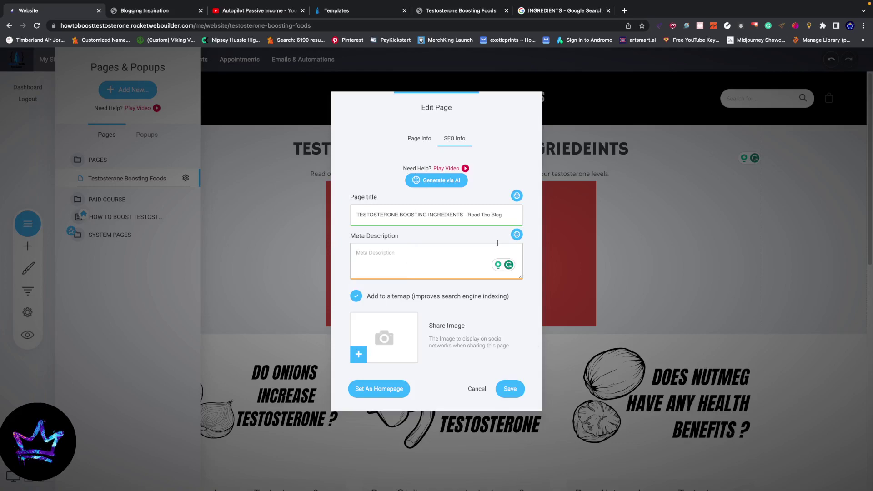
left_click_drag(507, 216, 340, 217)
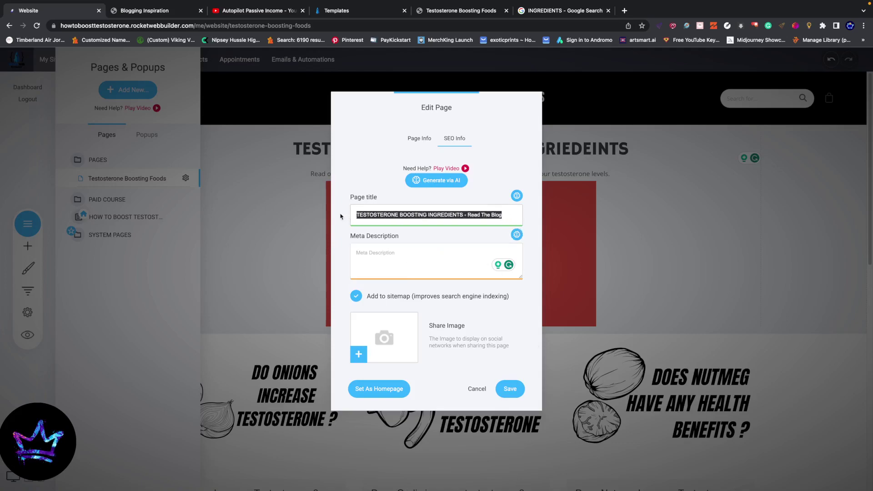
key("ctrl+c")
left_click(362, 252)
key("ctrl+v")
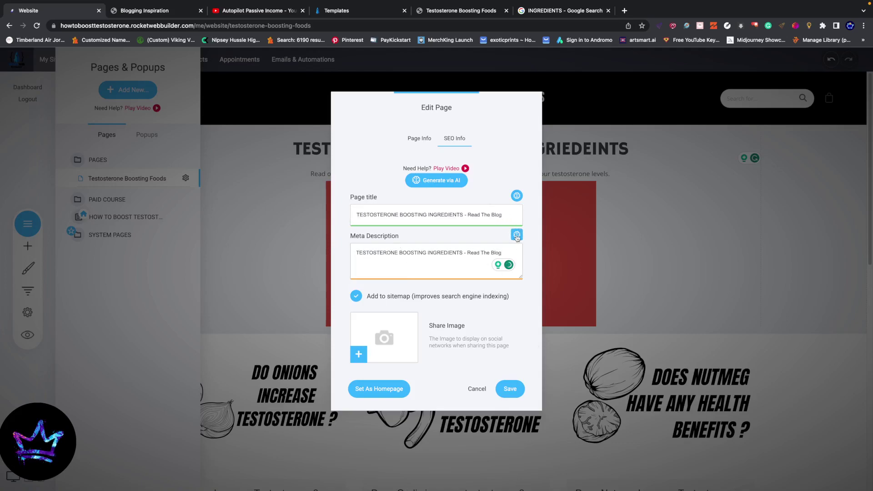
left_click(516, 235)
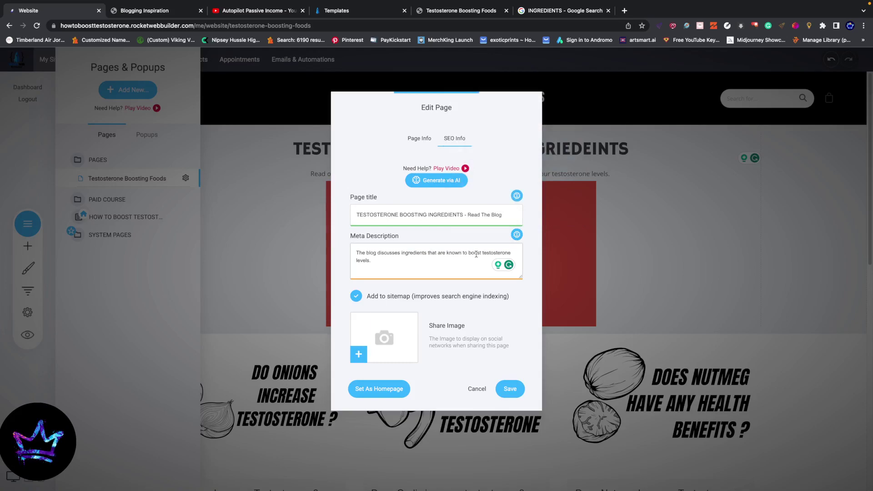
Expand the meta description with the AI assistant and enlarge its field to read the full text.
triple_click(413, 255)
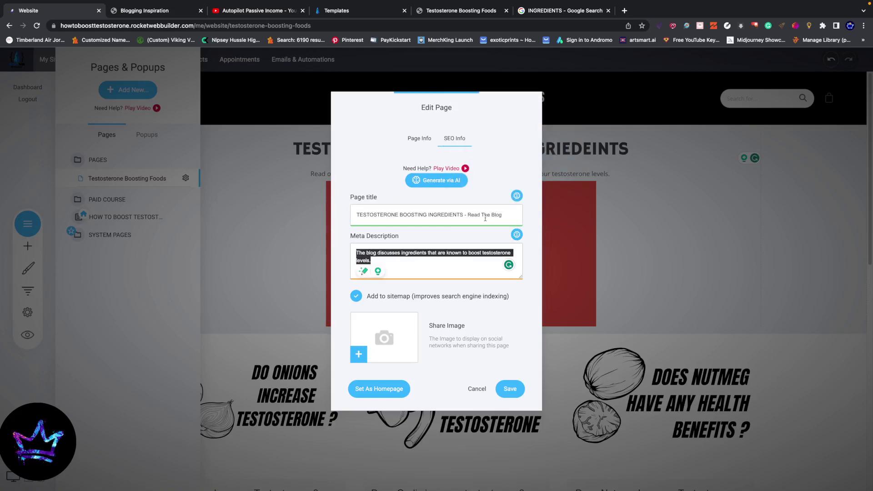
left_click(516, 235)
left_click(491, 164)
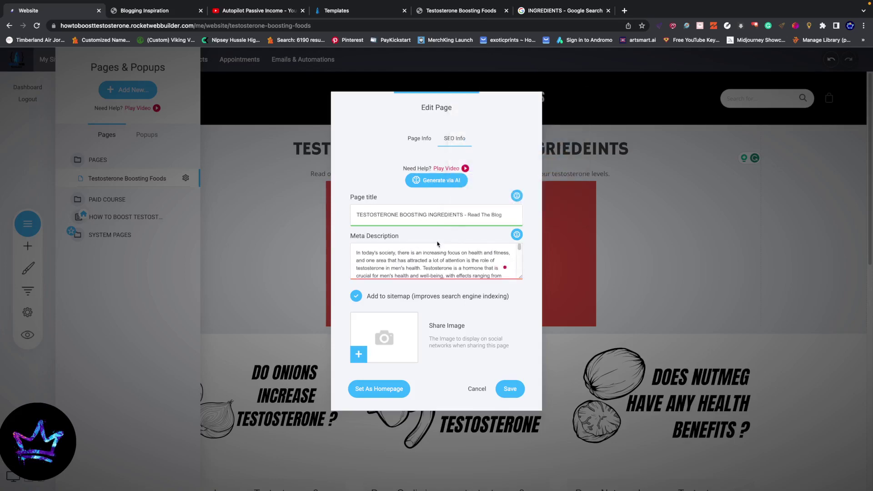
scroll(396, 259, "down", 1)
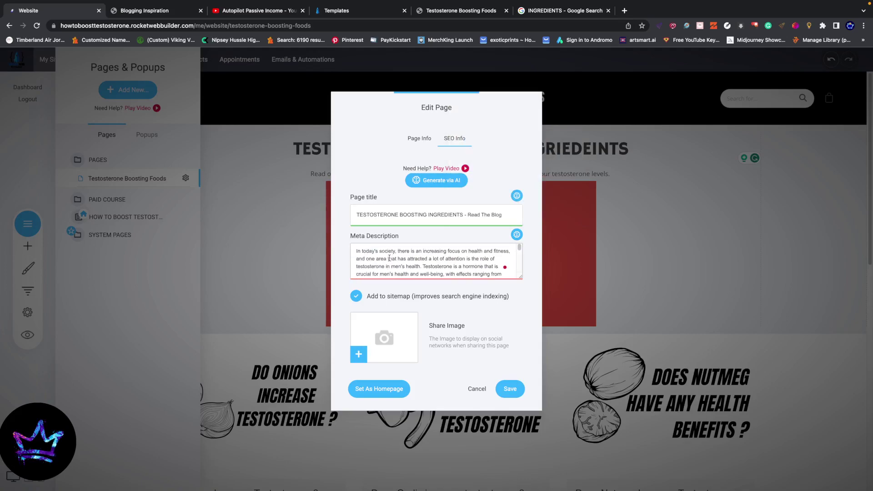
scroll(486, 264, "up", 1)
left_click_drag(521, 277, 522, 354)
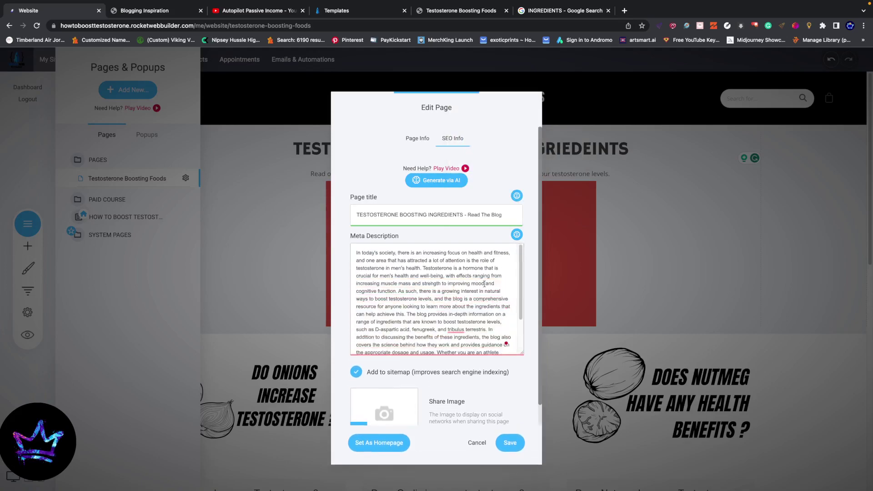
scroll(399, 263, "down", 1)
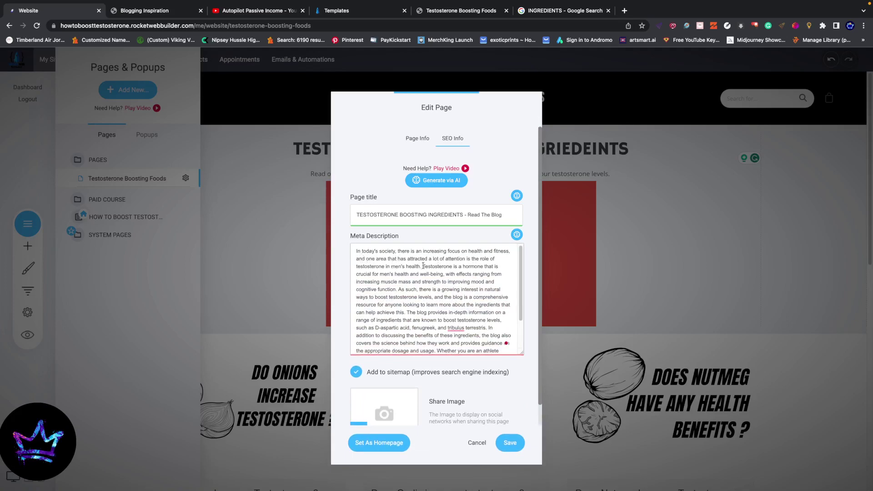
Delete the meta description's opening sentence about today's society, and clear the rest of the text.
left_click_drag(422, 266, 290, 232)
key("BackSpace")
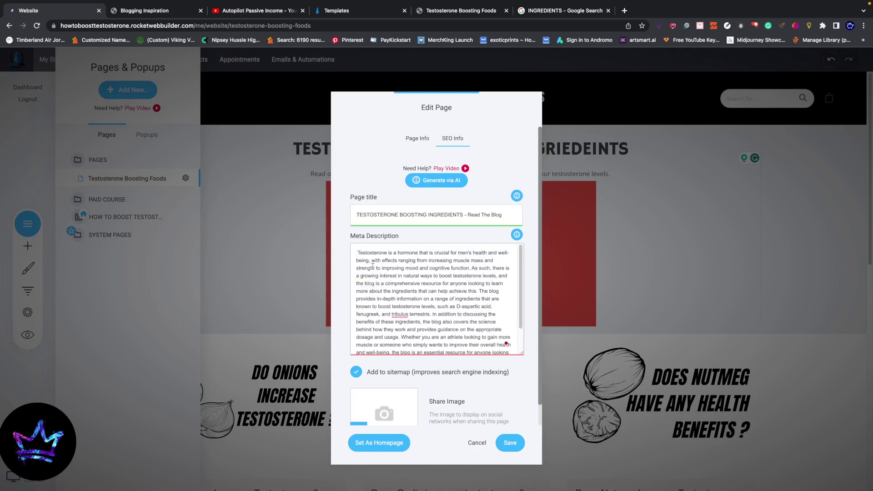
left_click_drag(443, 349, 279, 195)
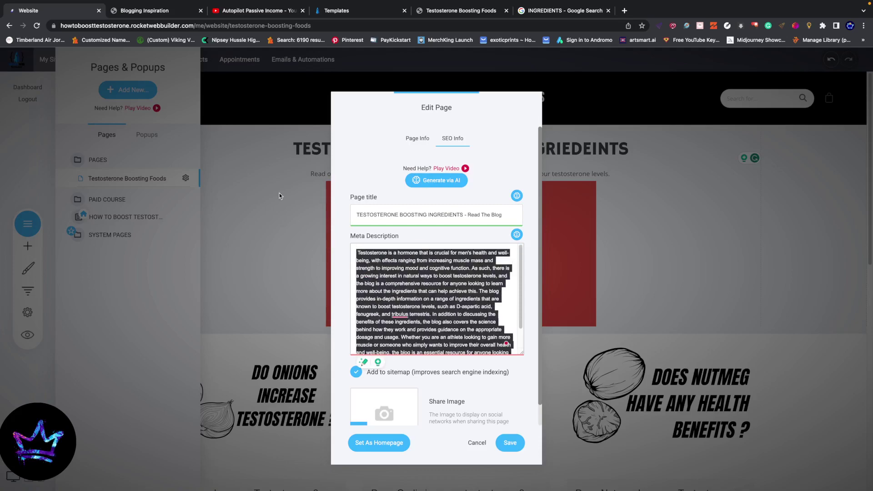
key("BackSpace")
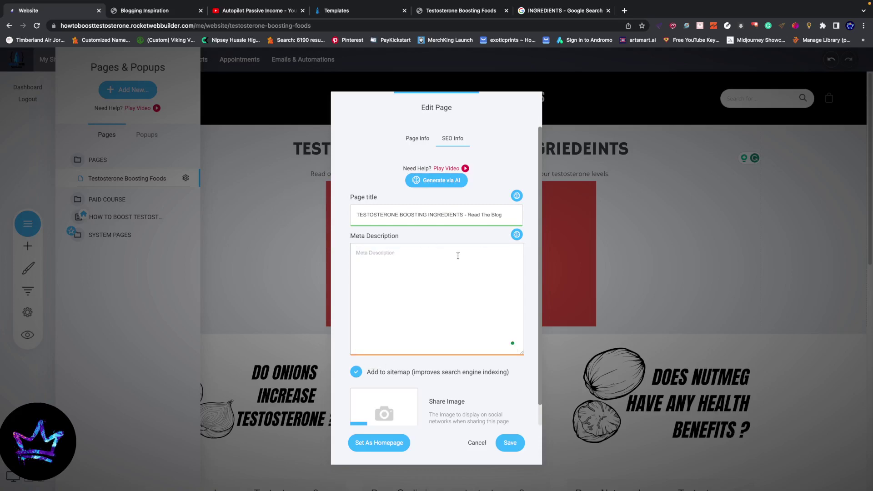
Prompt the AI for a meta description for howtoboosttestosterone.org/testosterone-boosting-ingredients, a page teaching people about various ingredients that can help boost testosterone levels.
left_click(516, 234)
left_click(513, 186)
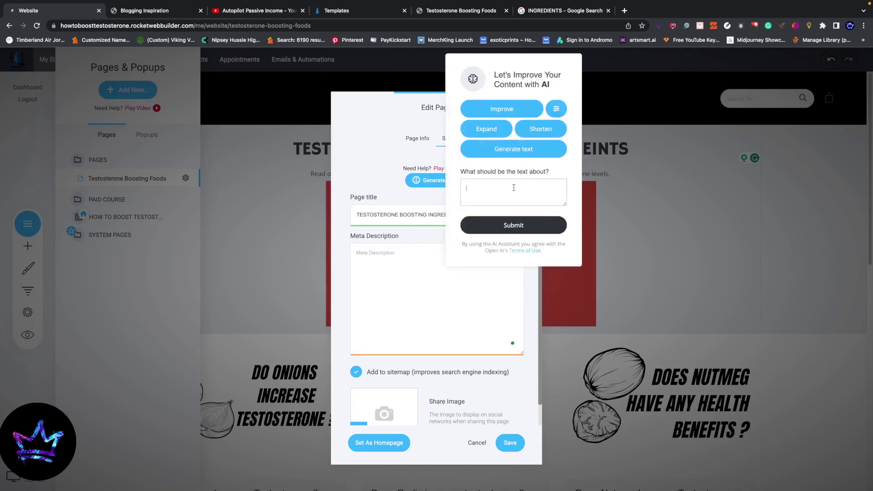
type("write for me a")
type("meta description for my website: howtoboosttestosterone.org/tes")
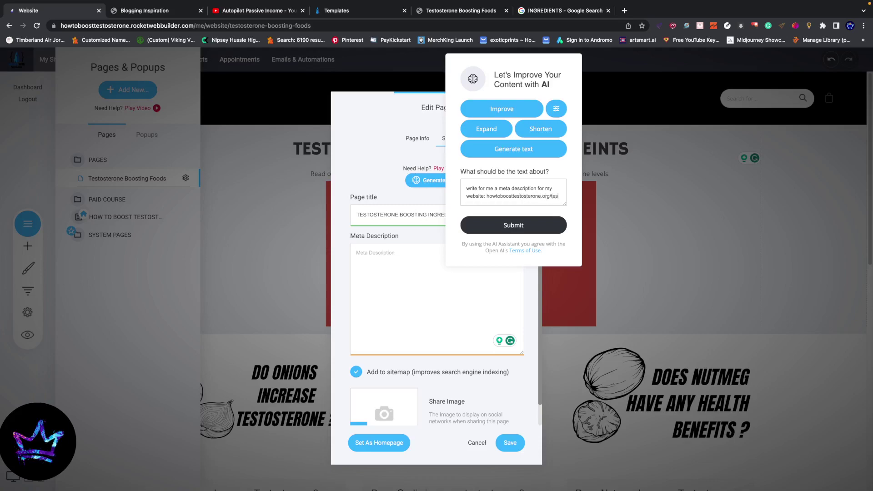
type("osterone-boosting-ingredients this page i")
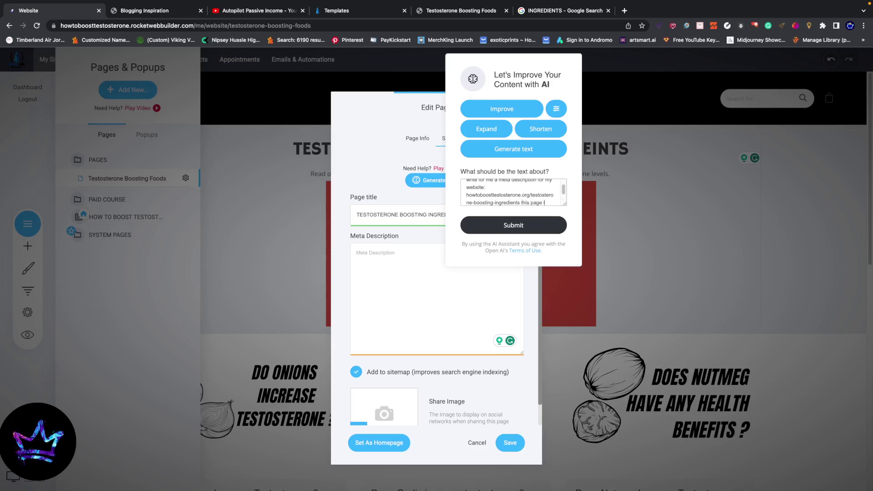
type("page on my website that teaches")
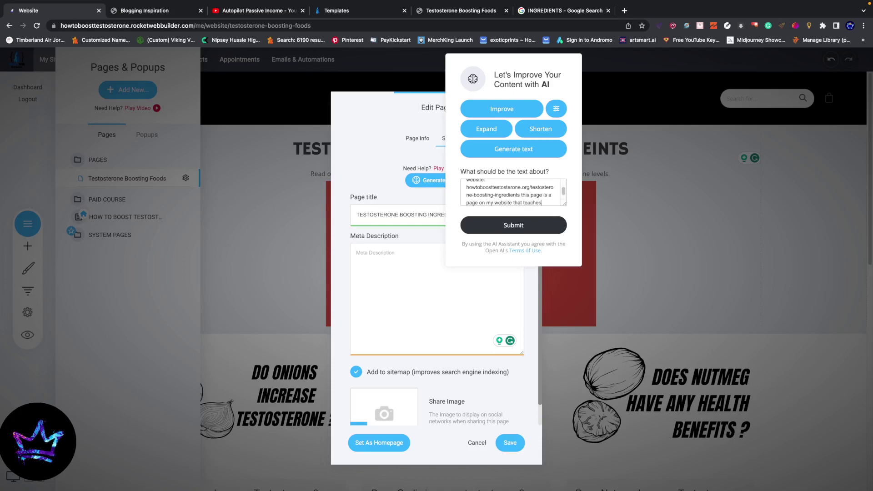
type("ople of the various ingredit")
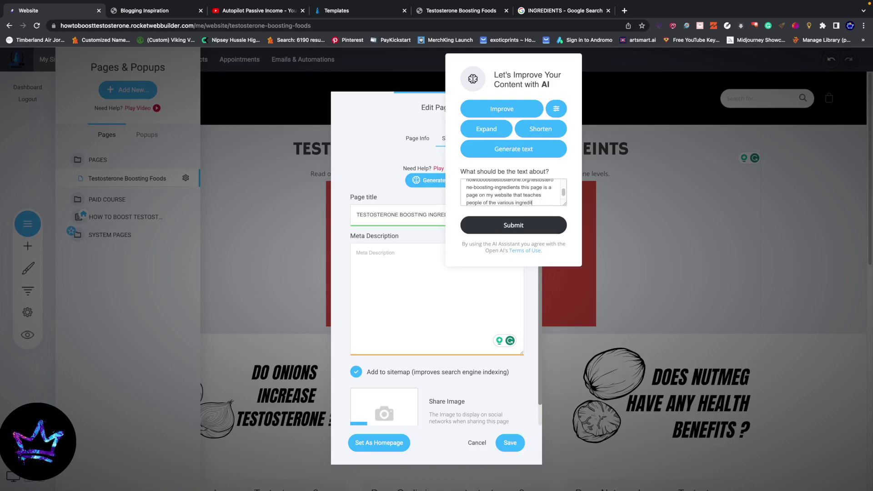
type("ns that can help boost testosterone levels.")
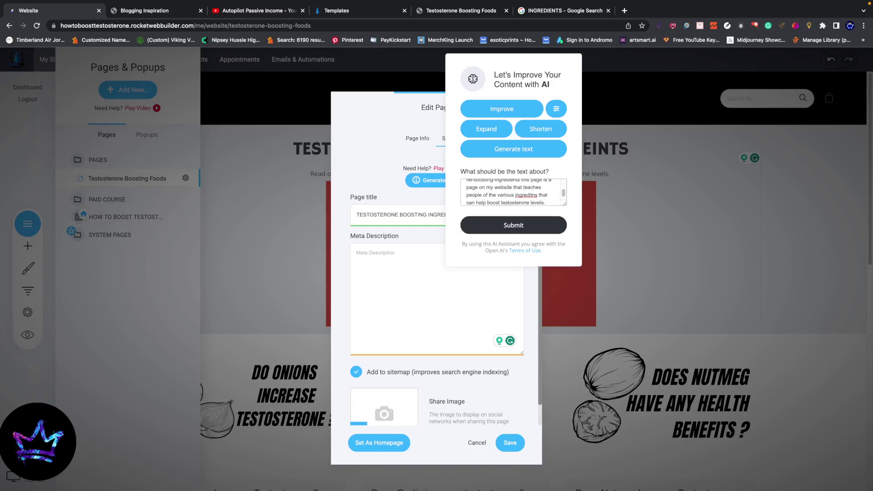
Submit the AI prompt with its misspelled word corrected to "ingredients", and save the page settings with the generated meta description.
right_click(528, 196)
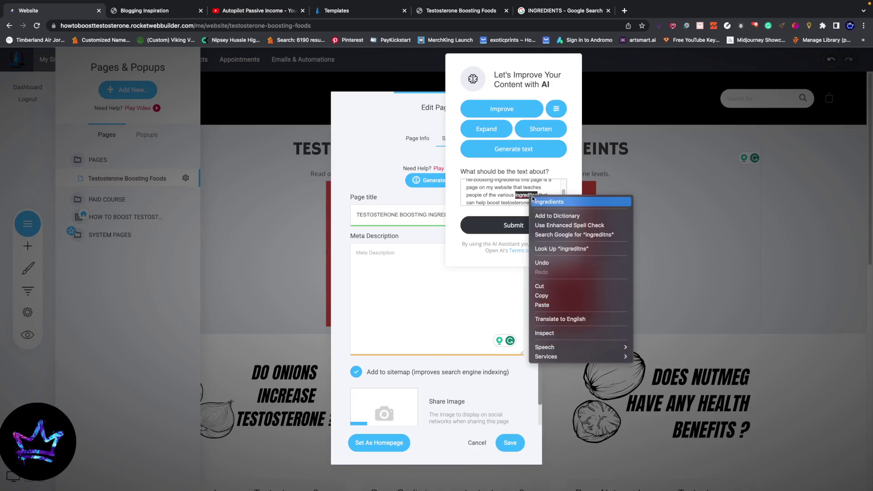
left_click(546, 200)
left_click(507, 225)
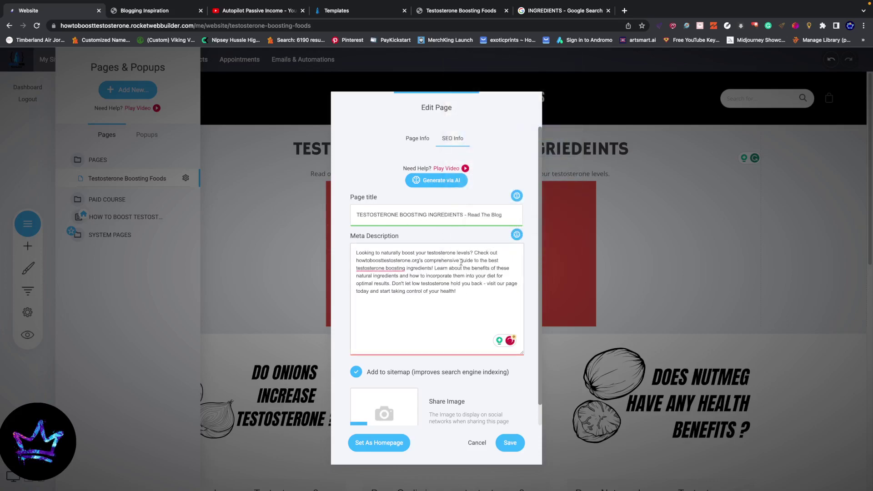
left_click(510, 443)
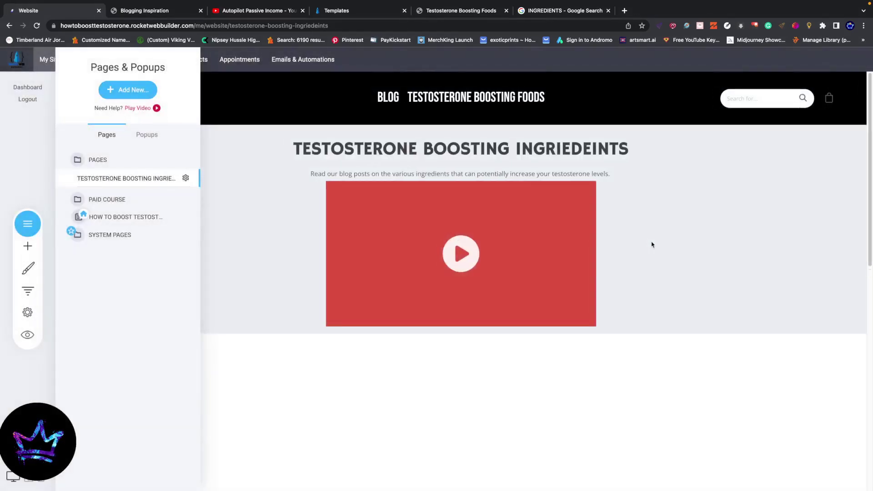
left_click(28, 17)
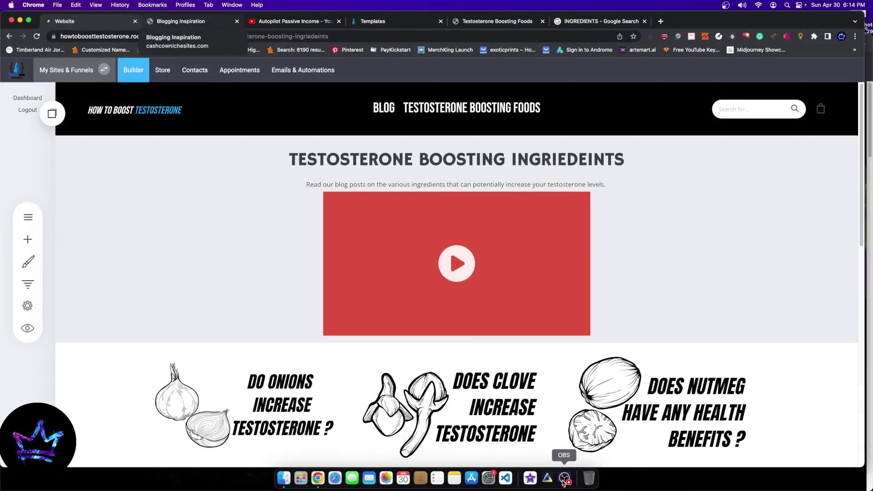
left_click(565, 478)
left_click(545, 282)
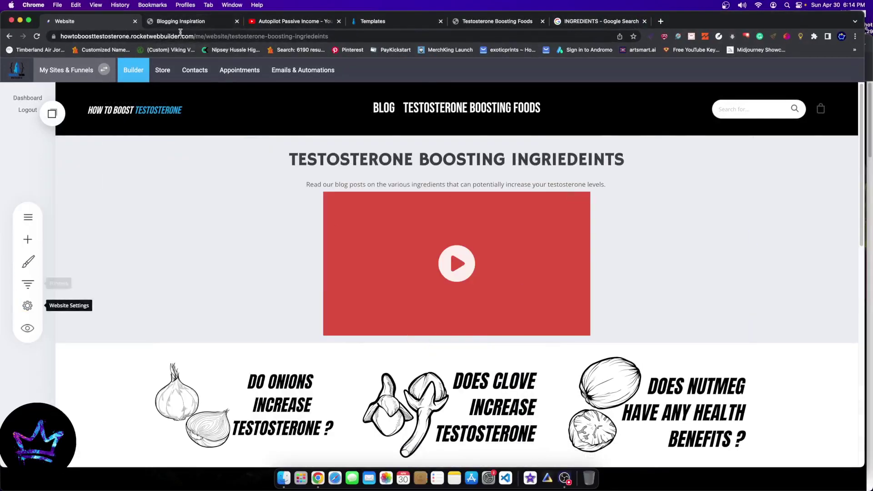
left_click(29, 21)
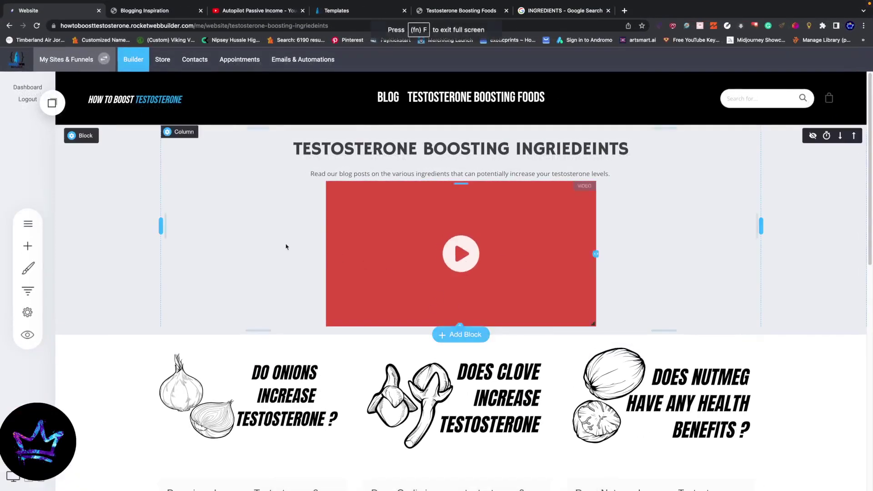
In the page's SEO info, replace "Check out howtoboosttestosterone.org's" with "Our" in the meta description.
left_click(27, 312)
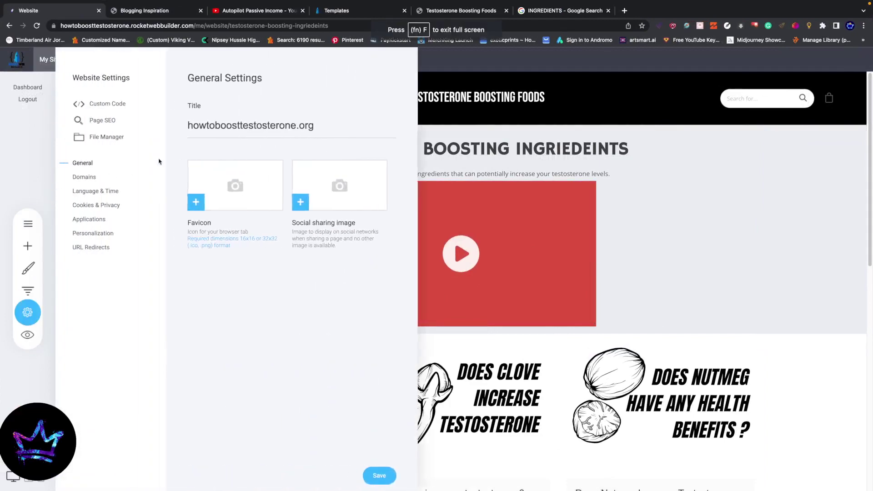
left_click(106, 119)
scroll(436, 261, "down", 2)
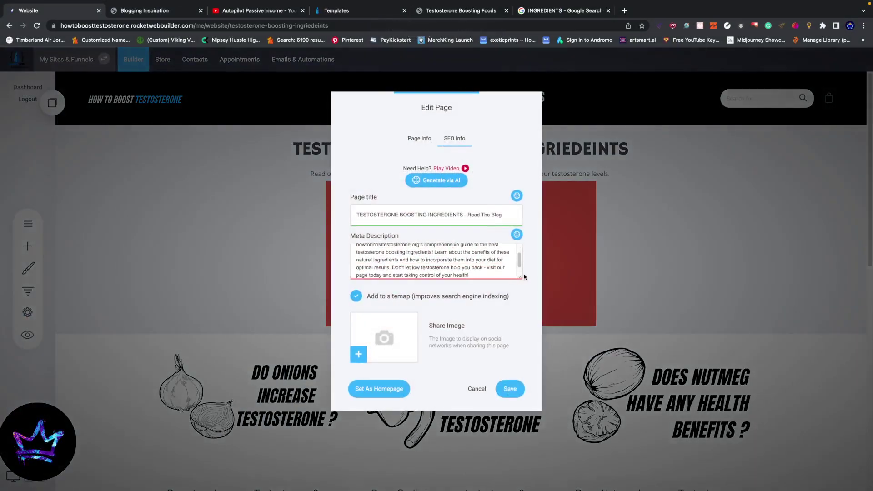
left_click_drag(522, 278, 539, 332)
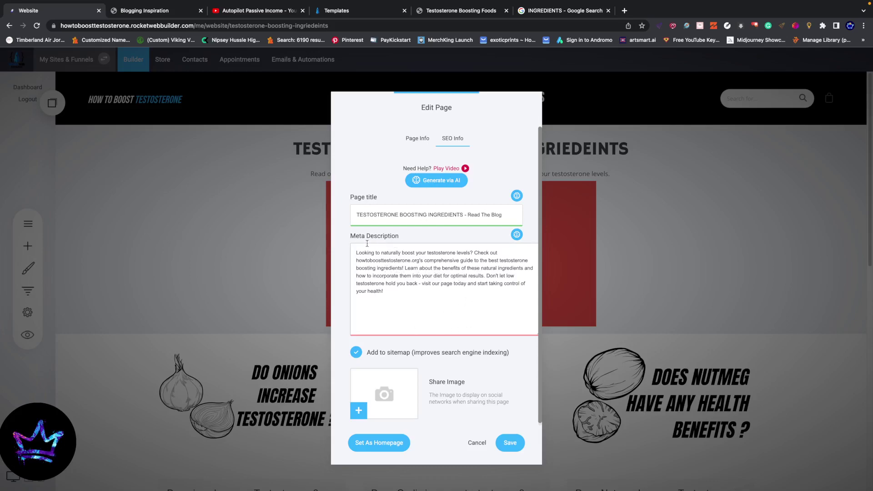
left_click_drag(356, 253, 426, 258)
left_click(475, 251)
key("BackSpace")
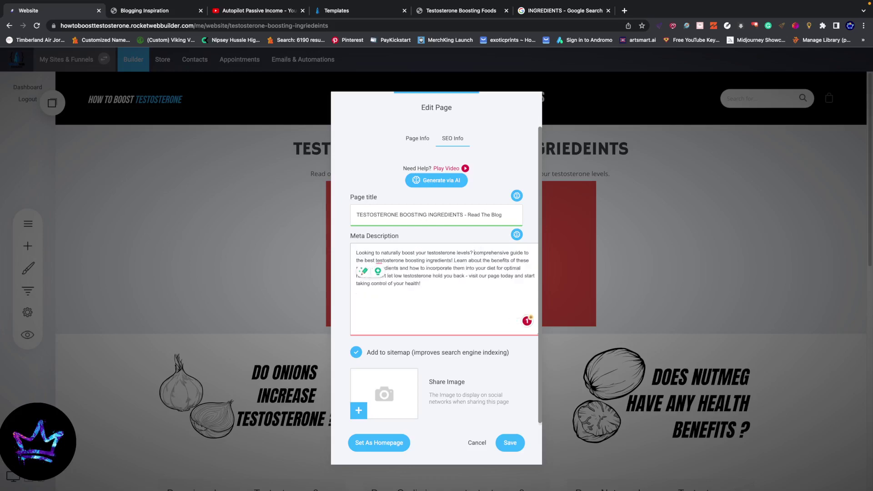
type("Our")
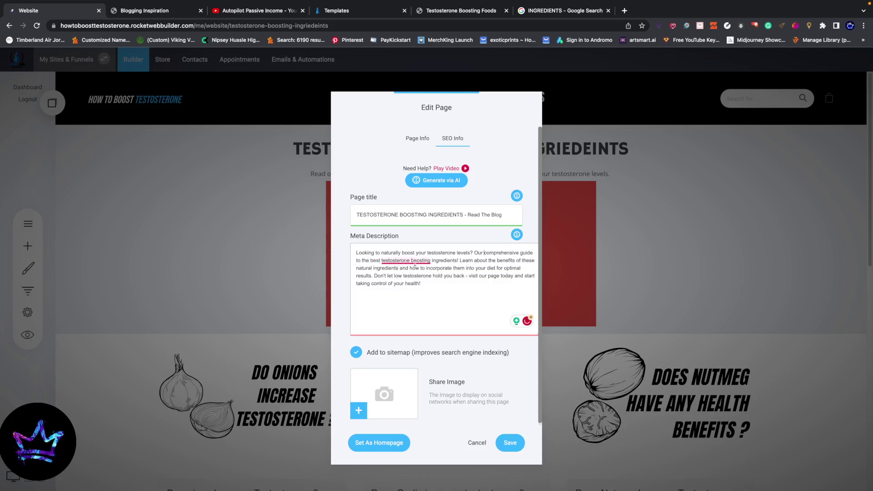
Remove the "comprehensive guide" phrase and the closing "Don't let low testosterone hold you back" sentence from the meta description, and save the page settings.
mouse_move(459, 261)
left_mouse_down()
mouse_move(492, 249)
mouse_move(475, 253)
left_mouse_up()
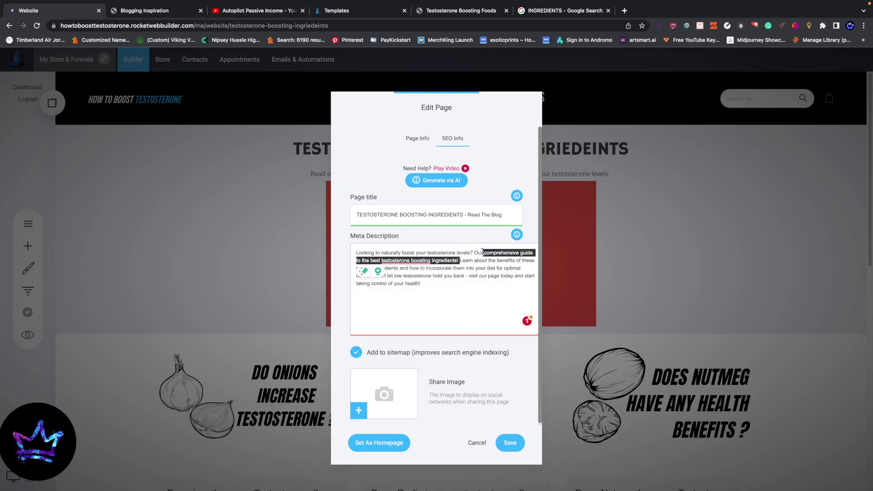
key("BackSpace")
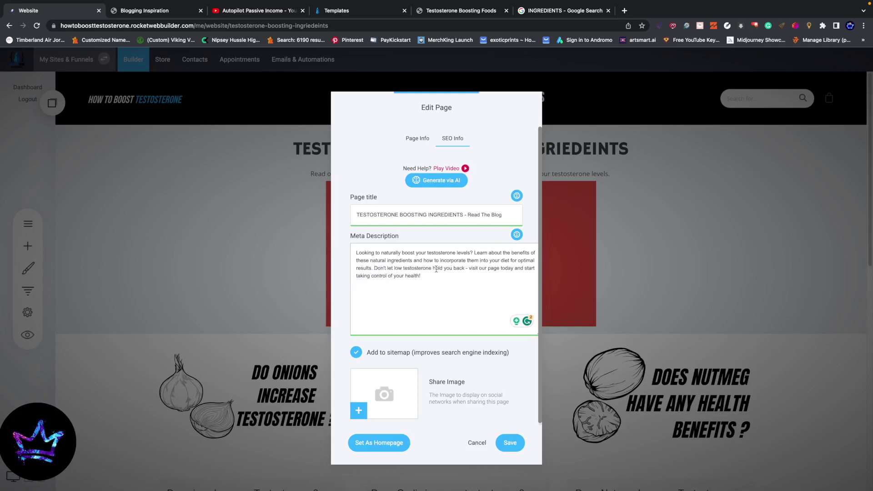
mouse_move(467, 274)
left_mouse_down()
mouse_move(428, 269)
mouse_move(491, 253)
mouse_move(486, 261)
mouse_move(505, 260)
mouse_move(421, 284)
mouse_move(384, 268)
left_mouse_up()
key("BackSpace")
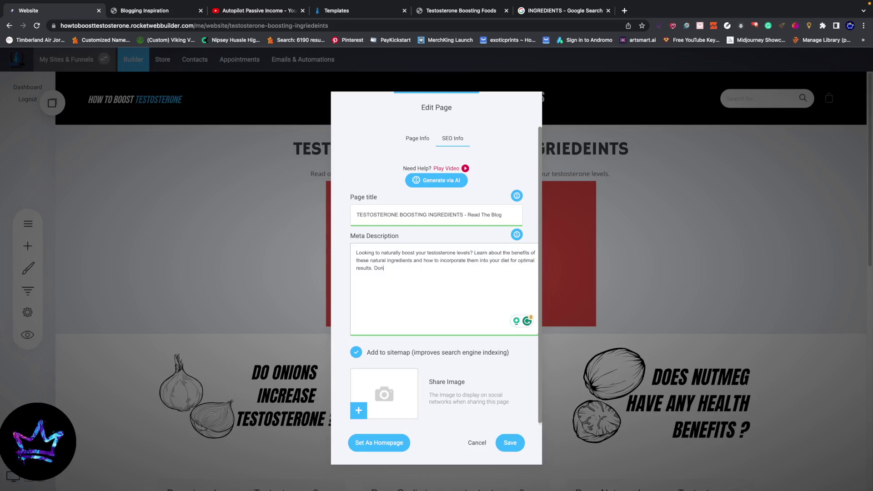
key("BackSpace")
key("BackSpace")
key("BackSpace")
key("BackSpace")
left_click(509, 444)
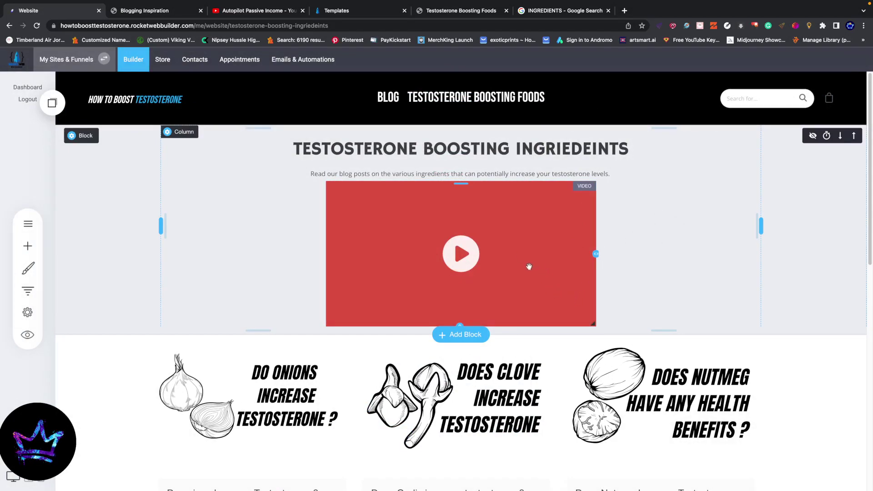
mouse_move(429, 484)
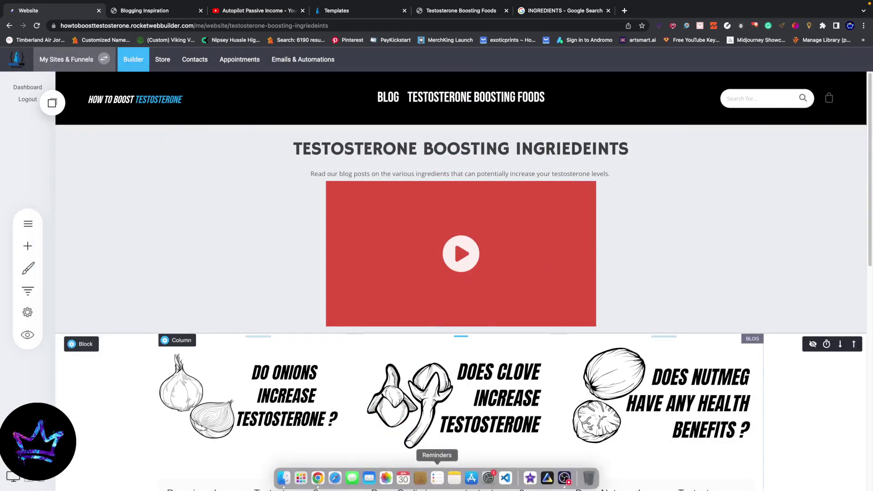
left_click(564, 478)
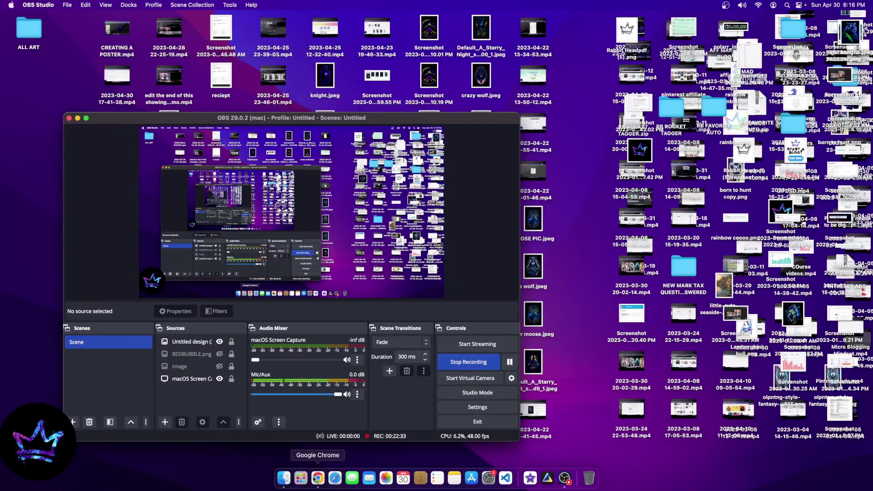
Switch to the How to Boost Testosterone Blog design in Canva and duplicate its first page, the Dianabol thumbnail.
left_click(318, 478)
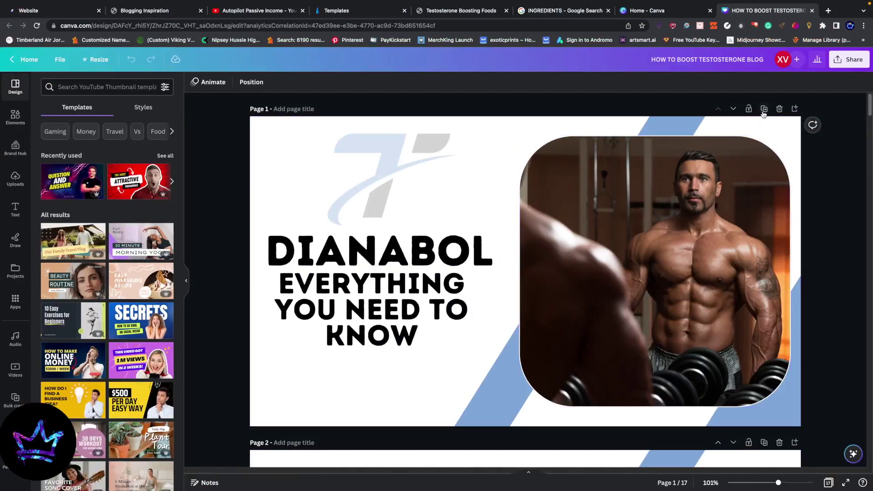
scroll(764, 114, "down", 2)
scroll(764, 114, "down", 5)
Move the website builder's browser tab so it sits directly beside the Canva design's tab.
left_click(346, 11)
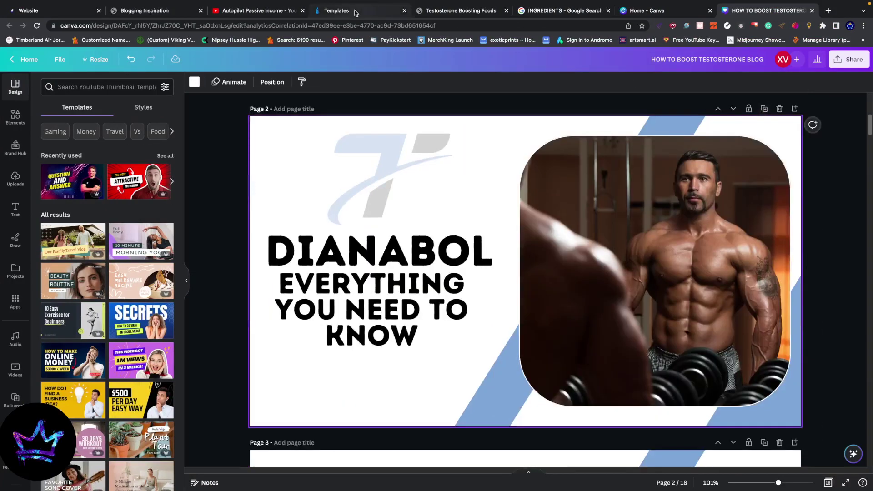
left_click(172, 13)
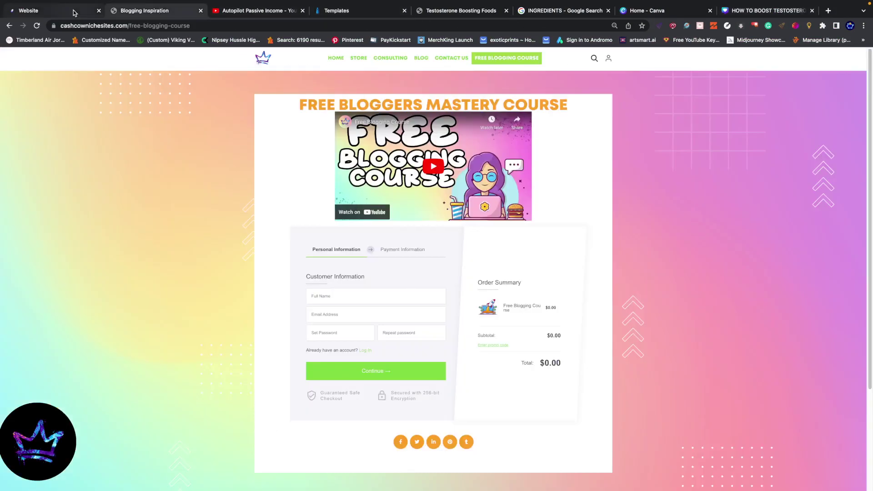
left_click(50, 12)
left_click(173, 12)
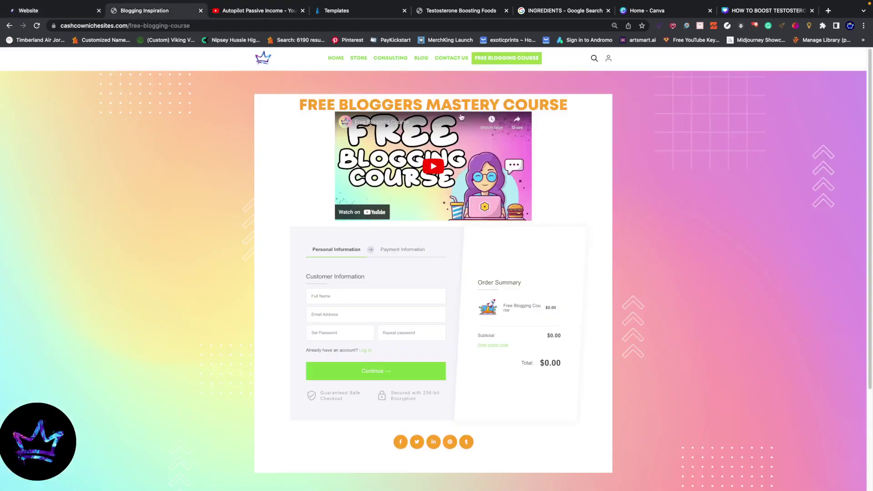
left_click_drag(40, 11, 668, 10)
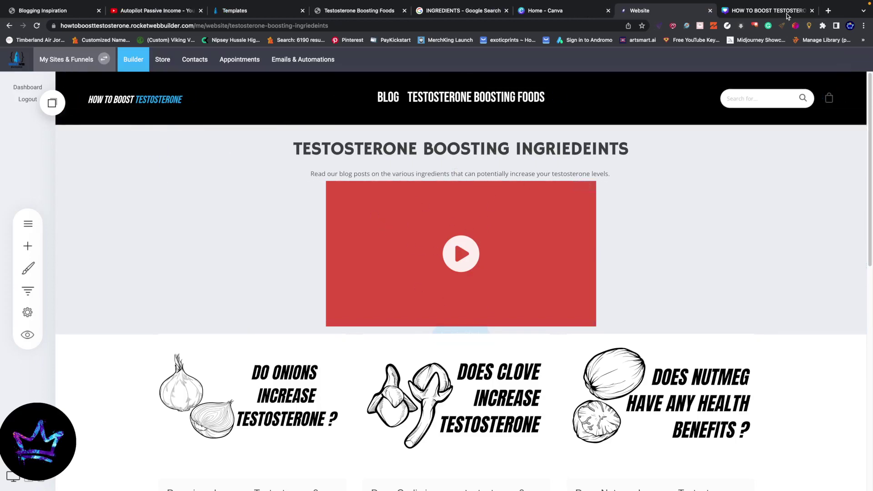
left_click(769, 7)
scroll(620, 316, "down", 2)
scroll(591, 255, "up", 2)
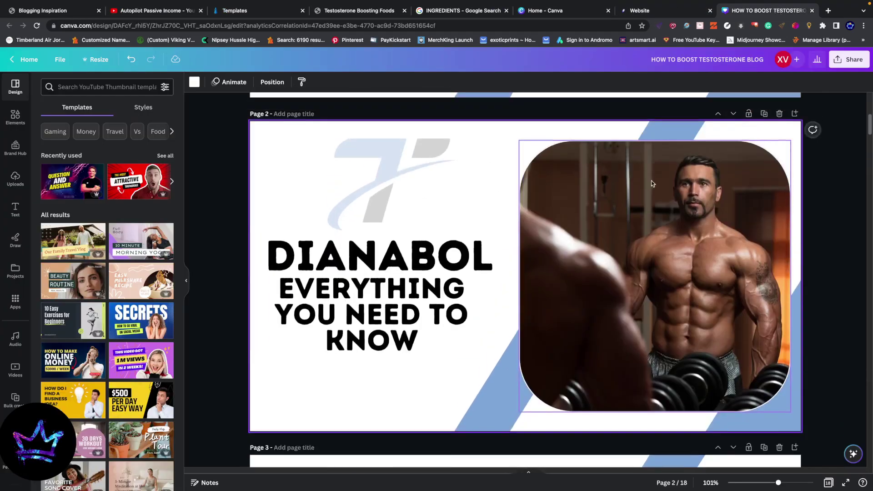
scroll(463, 355, "up", 3)
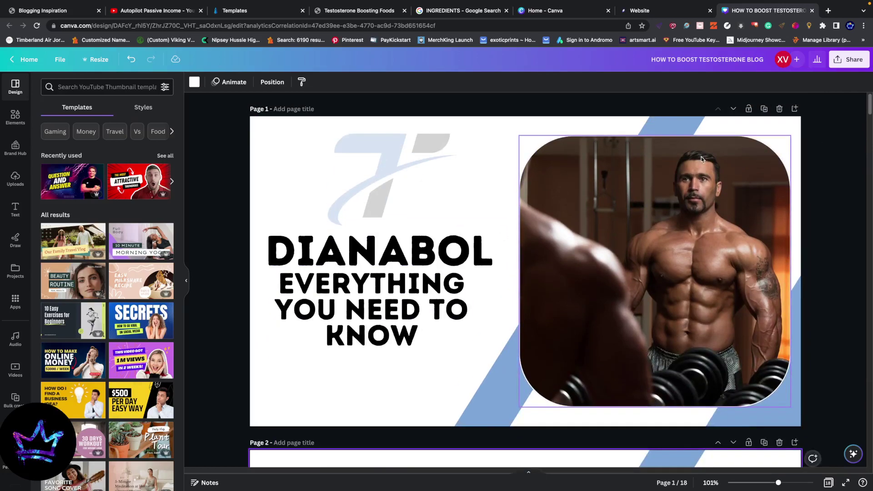
scroll(563, 331, "down", 2)
scroll(558, 279, "up", 2)
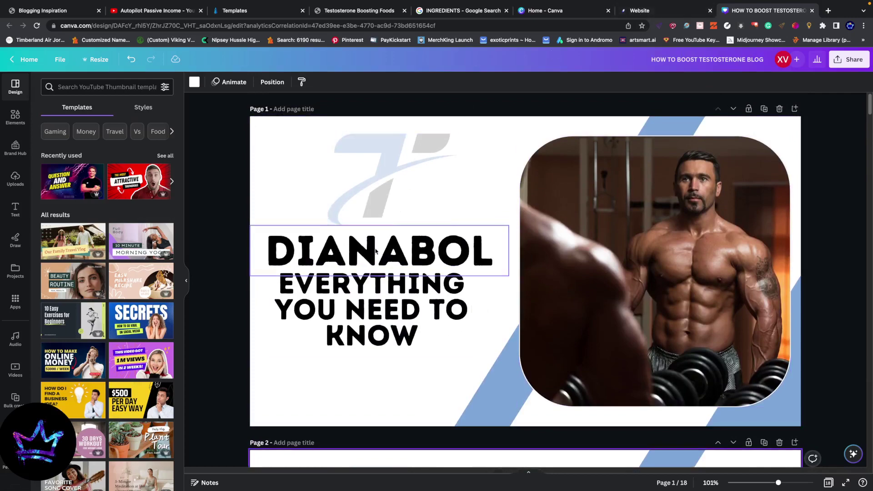
In the website builder, copy the misspelled last word of the page heading, search Google for it and copy the corrected spelling.
mouse_move(650, 2)
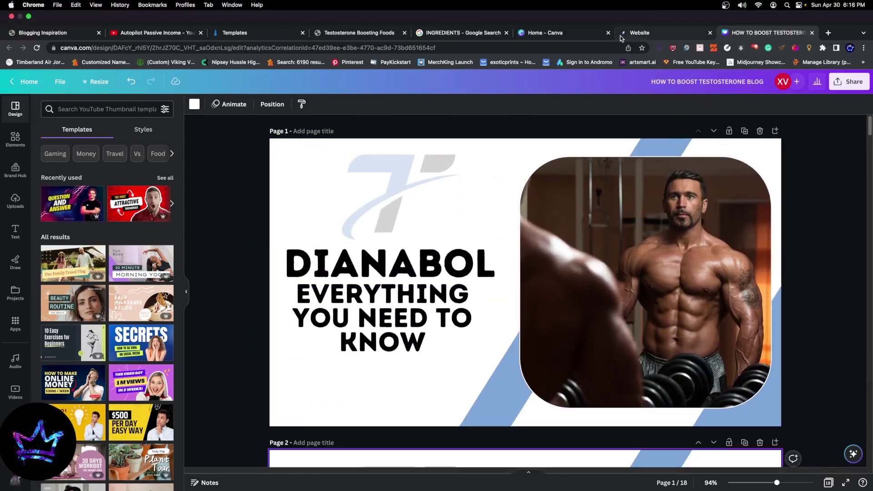
left_click(659, 38)
left_click(431, 145)
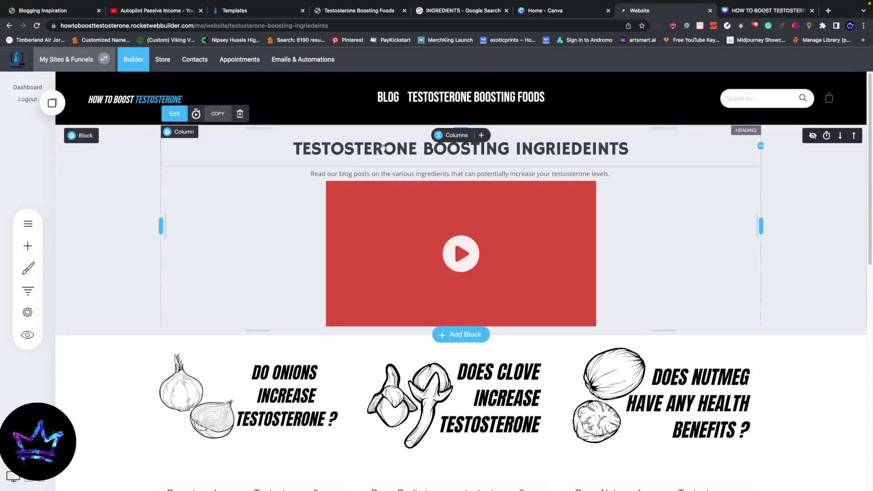
triple_click(431, 142)
left_click(548, 142)
double_click(552, 142)
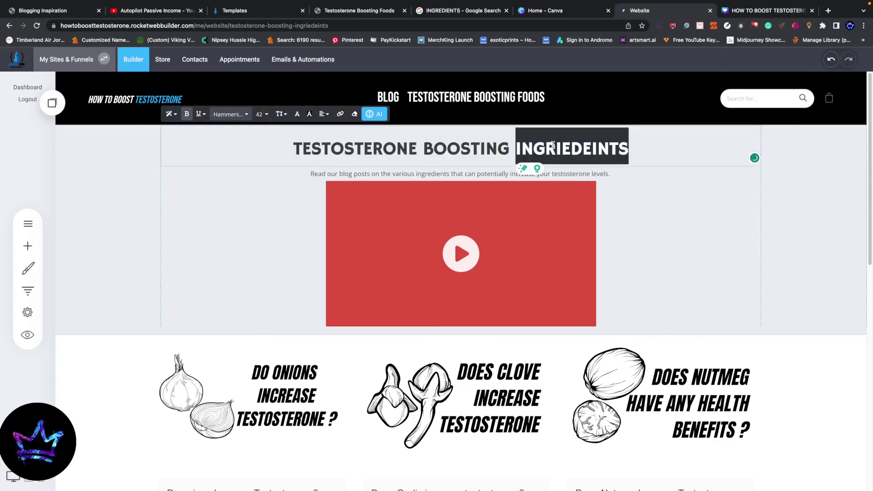
left_click_drag(558, 141, 801, 13)
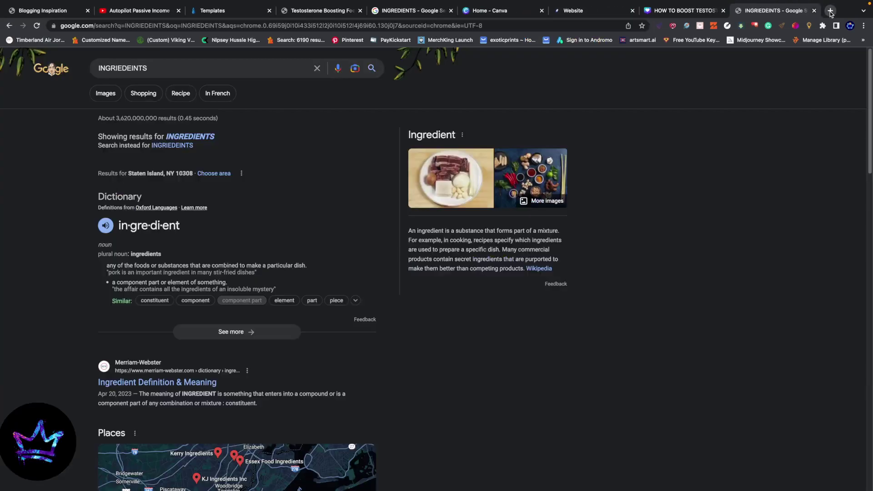
left_click(190, 137)
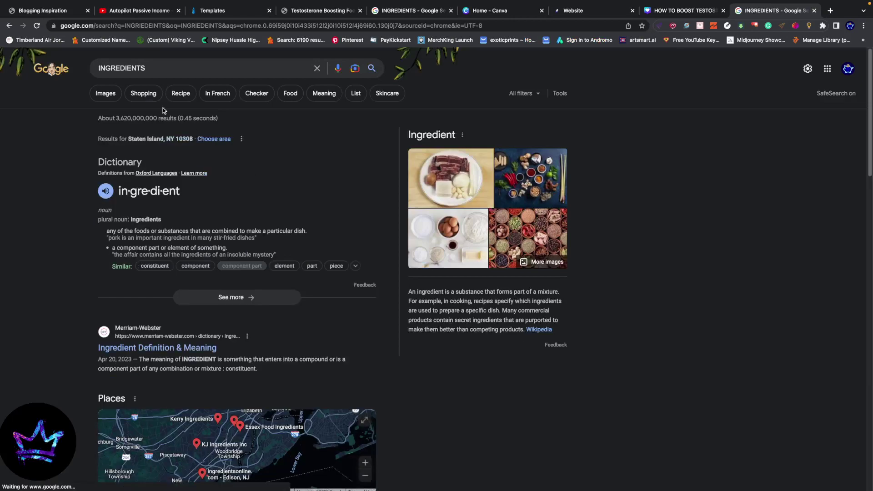
left_click(142, 67)
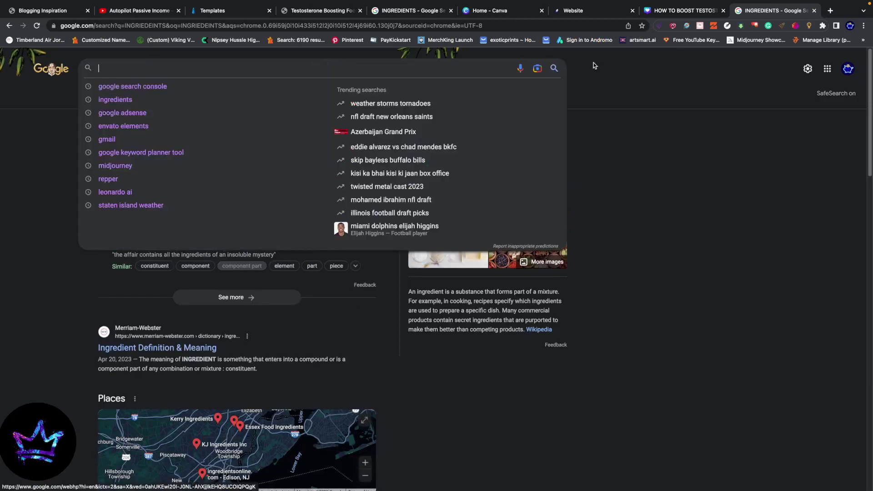
Replace the misspelled word in the page heading with "INGREDIENTS" and save the page.
left_click(611, 15)
key("BackSpace")
type("INGREDIENTS")
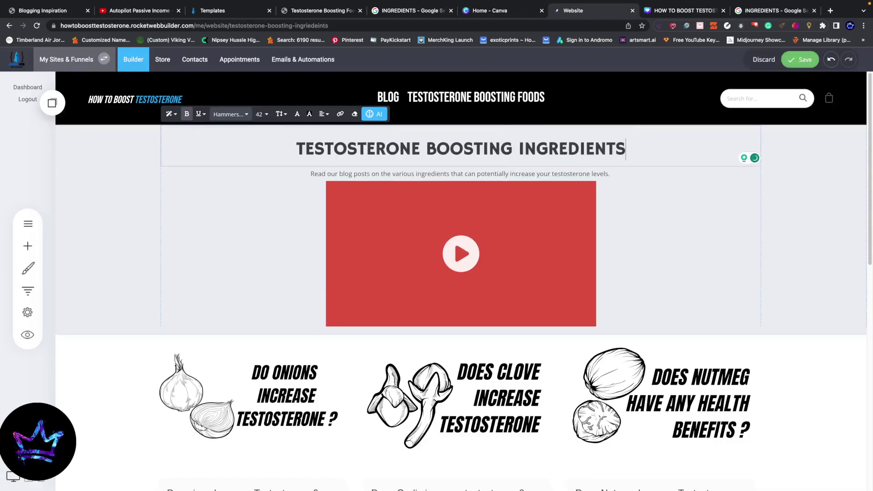
left_click(794, 59)
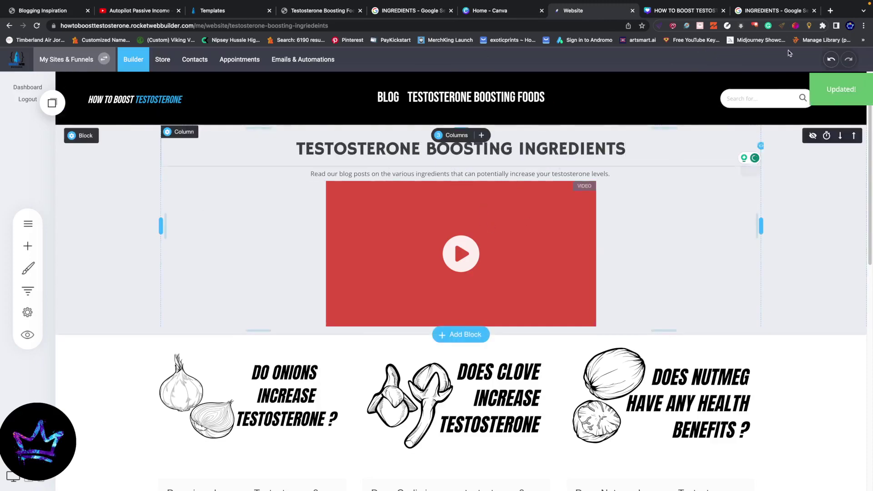
Back in the Canva design, change the first page's large title from "DIANABOL" to "INGREDIENTS".
left_click(684, 12)
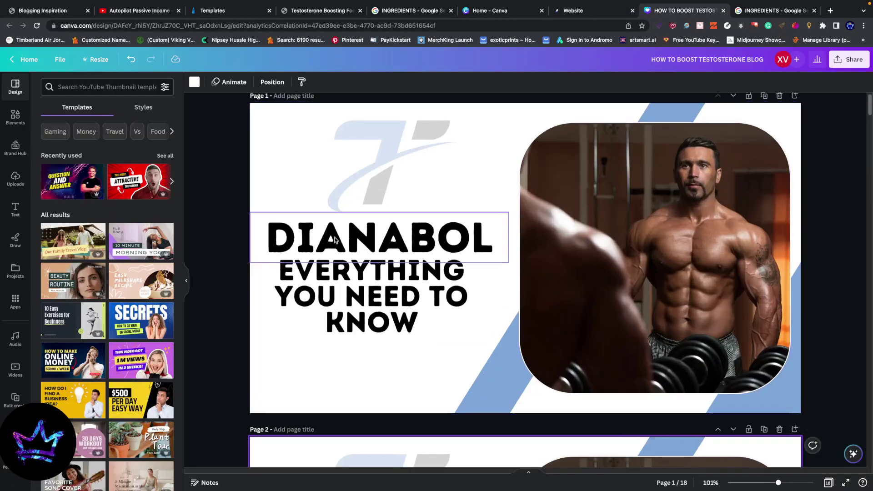
left_click_drag(265, 236, 587, 256)
type("INGREDIENTS")
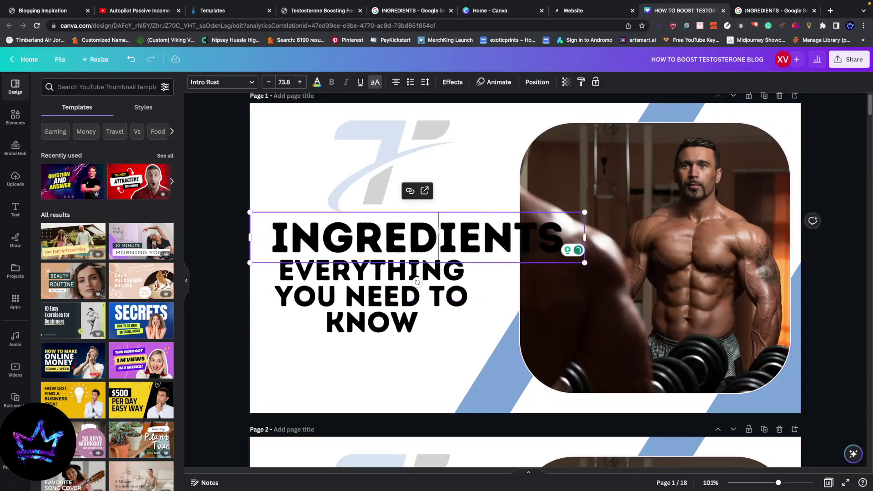
left_click(453, 195)
left_click(410, 239)
Replace the subtitle below the title with "THAT BOOST TESTOSTERONE".
left_click(373, 273)
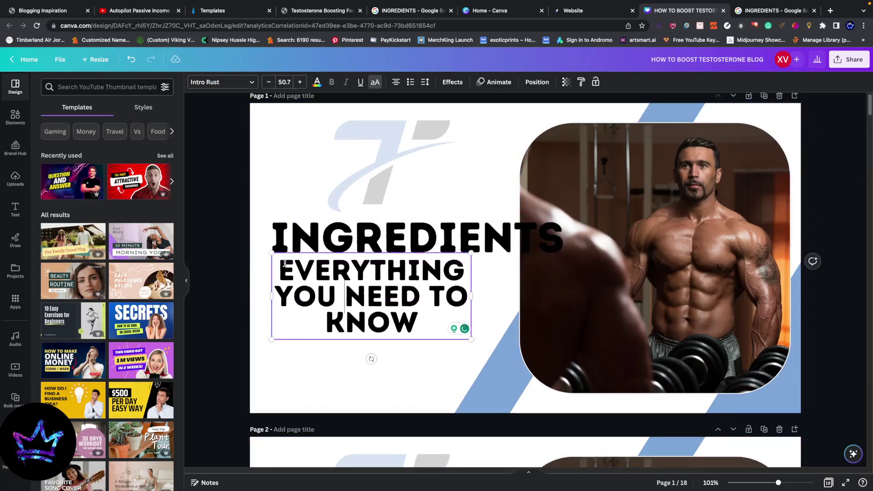
left_click_drag(279, 269, 449, 332)
type("THAT ")
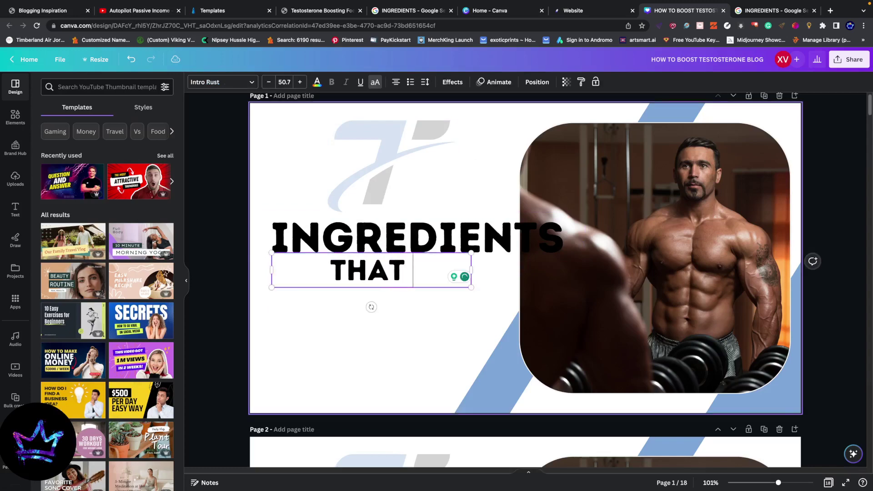
type("BOOST TE")
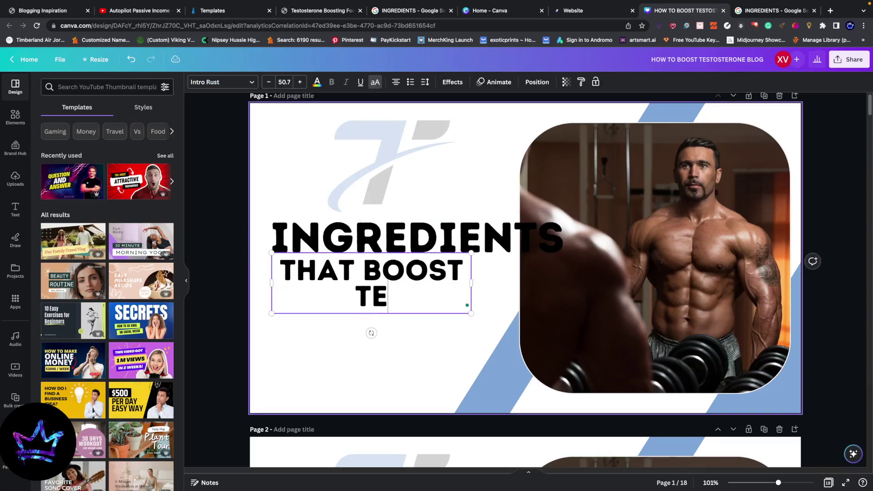
type("STOST")
type("E")
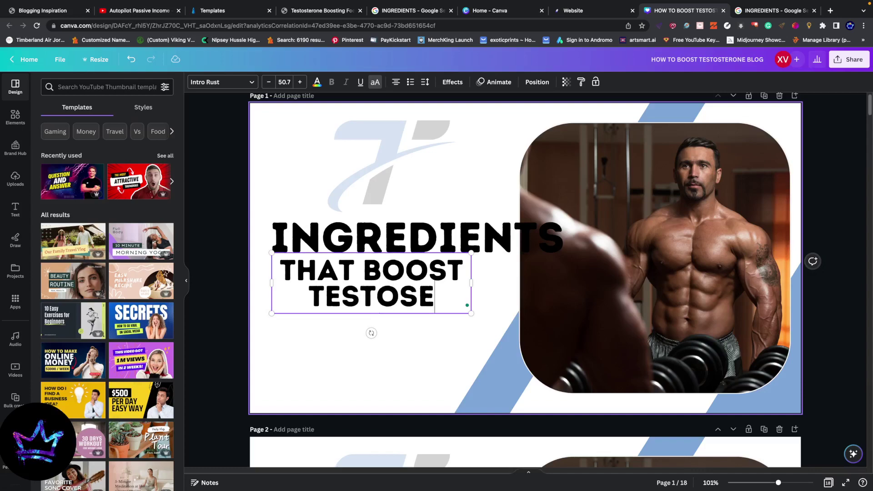
key("BackSpace")
type("TERONE")
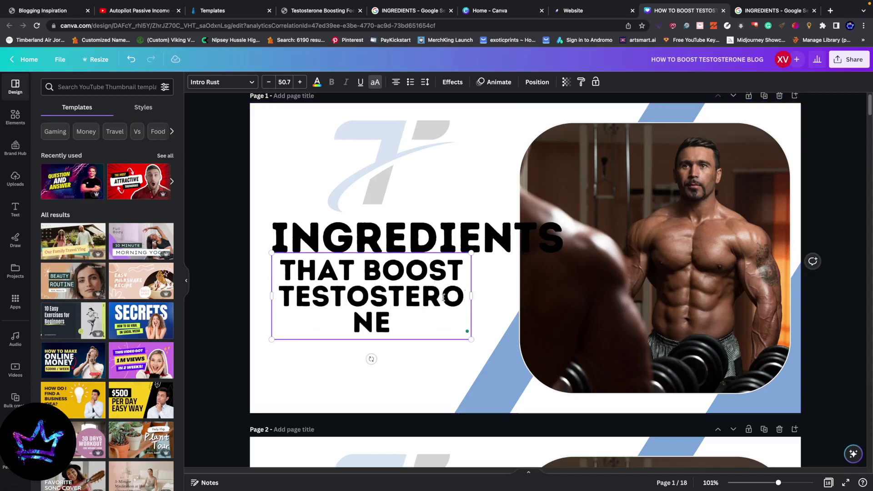
Widen the subtitle box so "TESTOSTERONE" fits on one line, shrink the "INGREDIENTS" title to clear the photo, and reposition both texts.
left_click_drag(471, 296, 526, 296)
left_click_drag(395, 292, 384, 301)
left_click_drag(447, 248, 434, 250)
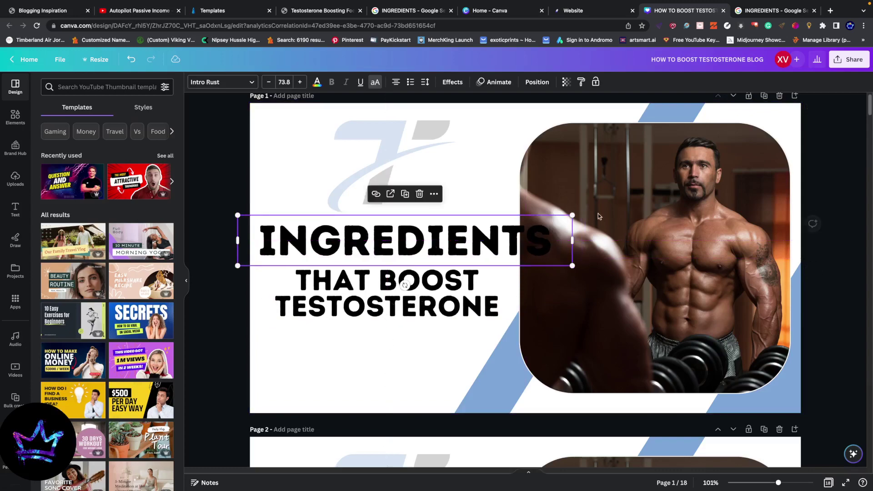
left_click_drag(572, 215, 521, 223)
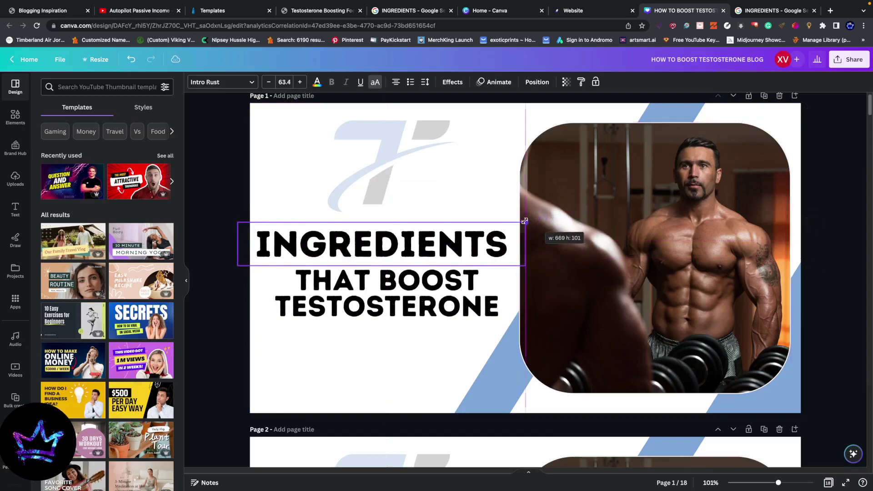
left_click_drag(463, 233, 468, 235)
Center the title over the subtitle and move the subtitle slightly closer beneath it.
double_click(362, 304)
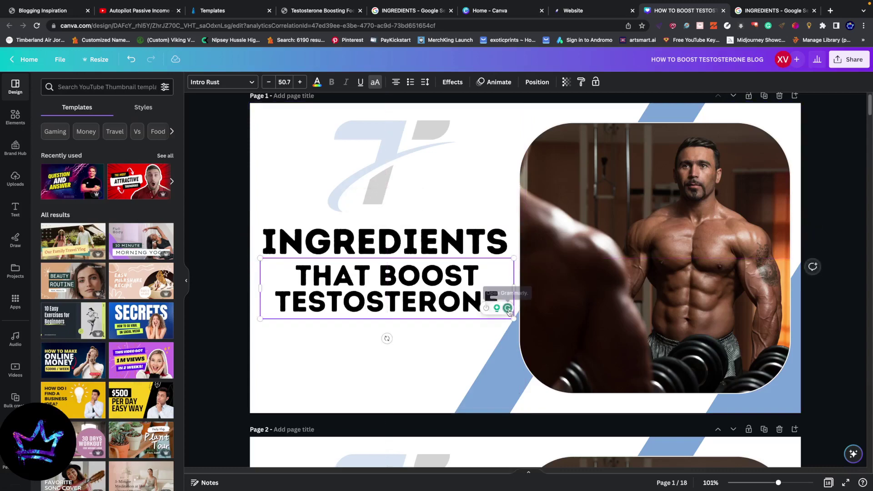
left_click(508, 309)
left_click(448, 346)
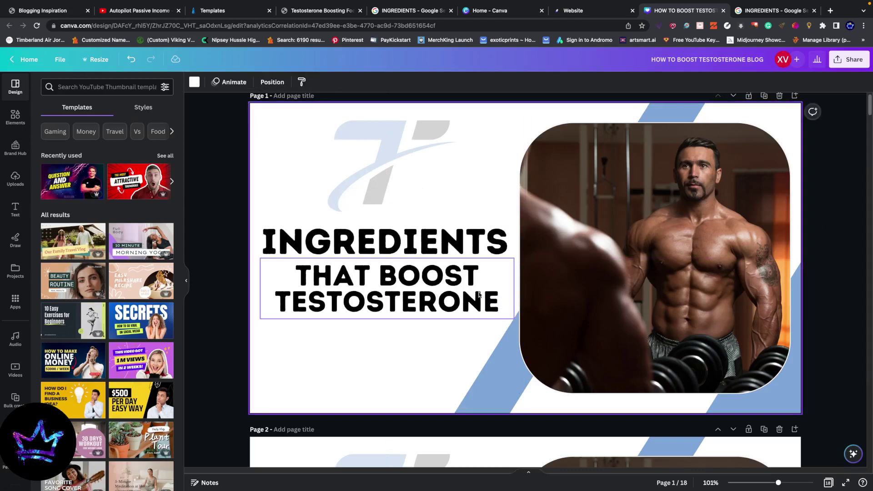
left_click(382, 241)
left_click_drag(428, 279, 427, 276)
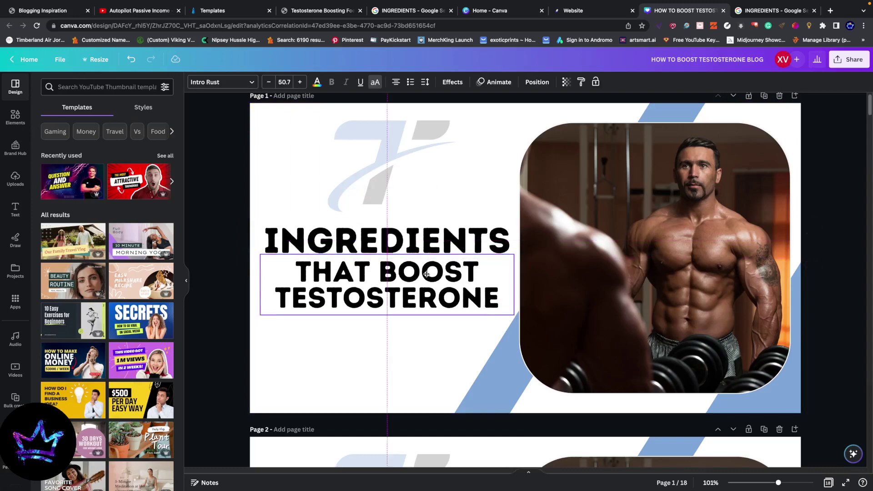
Search the design elements for "bodybuilder" and show all of the photo results.
left_click(15, 118)
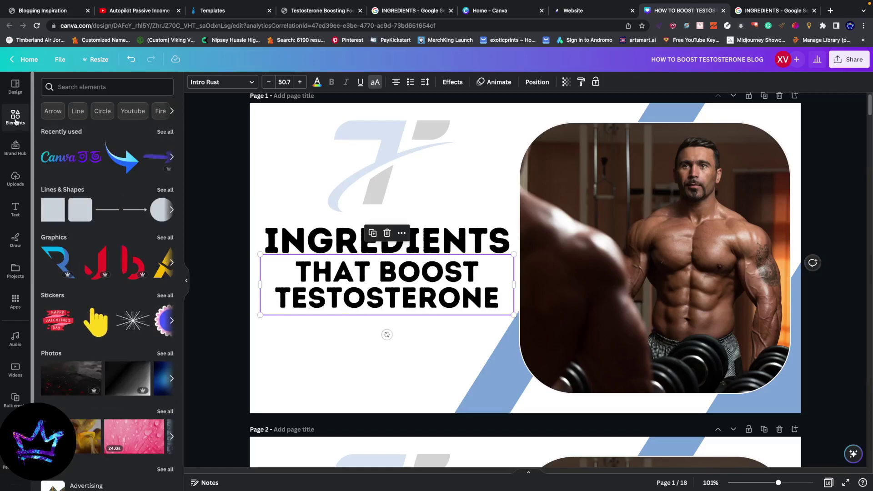
left_click(59, 86)
type("bod")
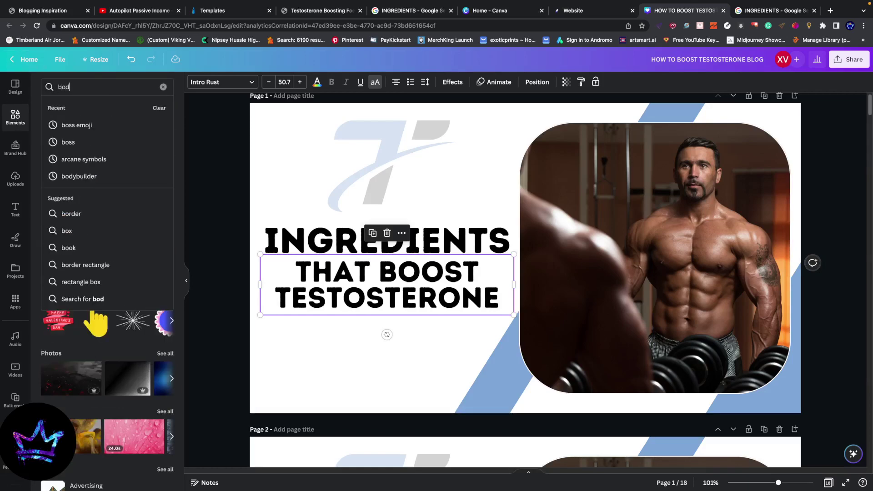
type("ybui")
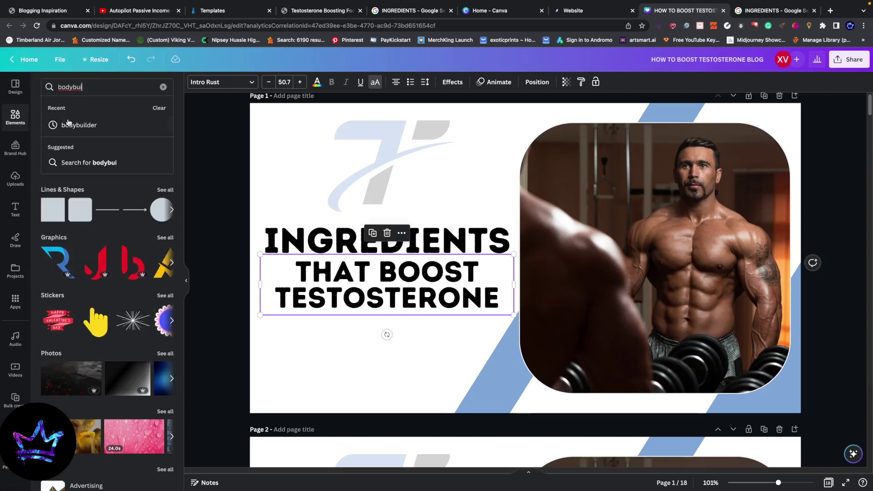
left_click(68, 123)
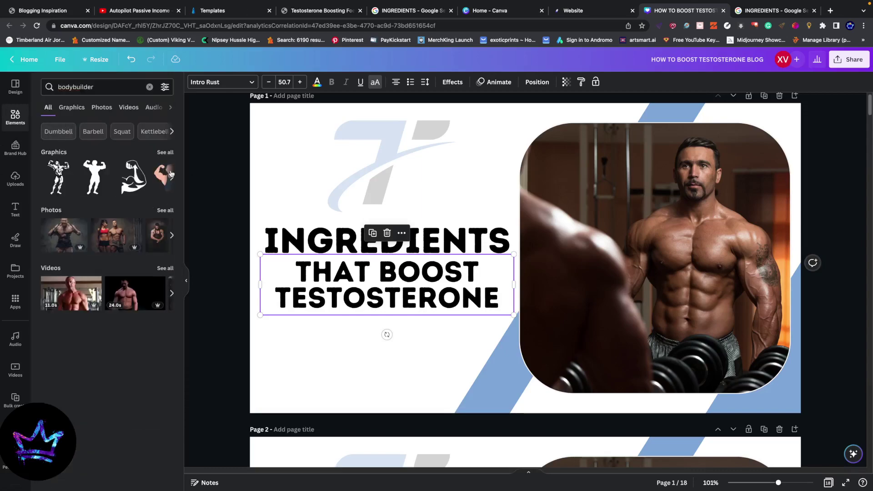
left_click(166, 210)
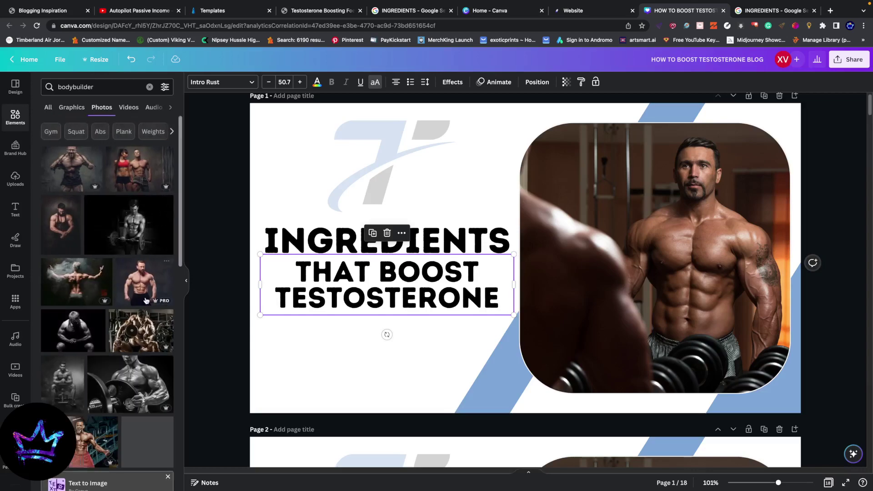
Replace the framed photo on page 1 with the photo of a bodybuilder squatting with a barbell.
scroll(146, 300, "down", 4)
scroll(203, 340, "down", 3)
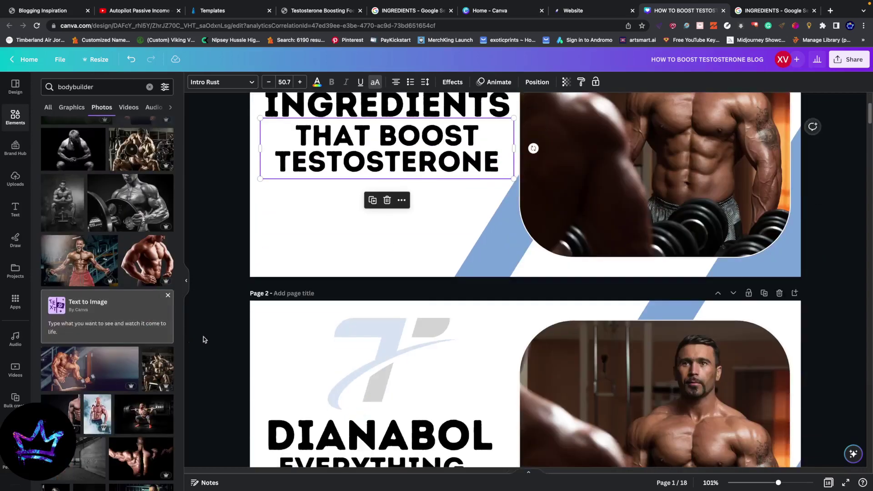
scroll(339, 347, "up", 3)
scroll(129, 351, "down", 2)
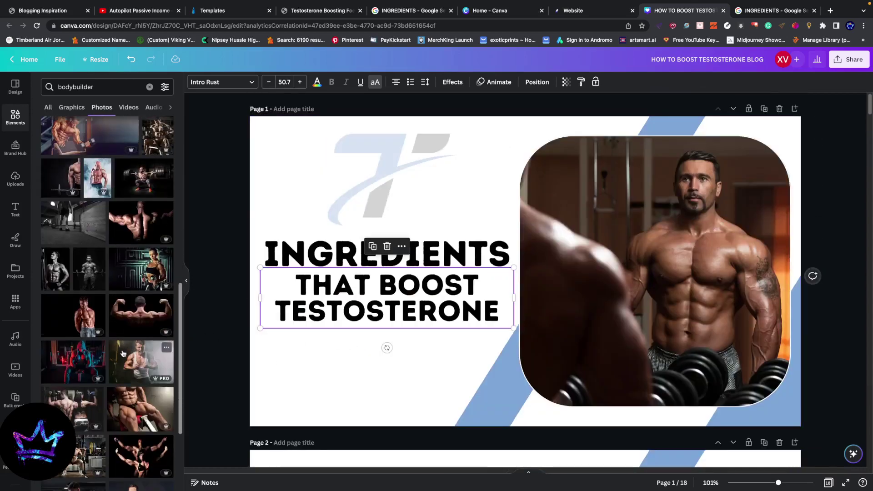
scroll(123, 353, "down", 3)
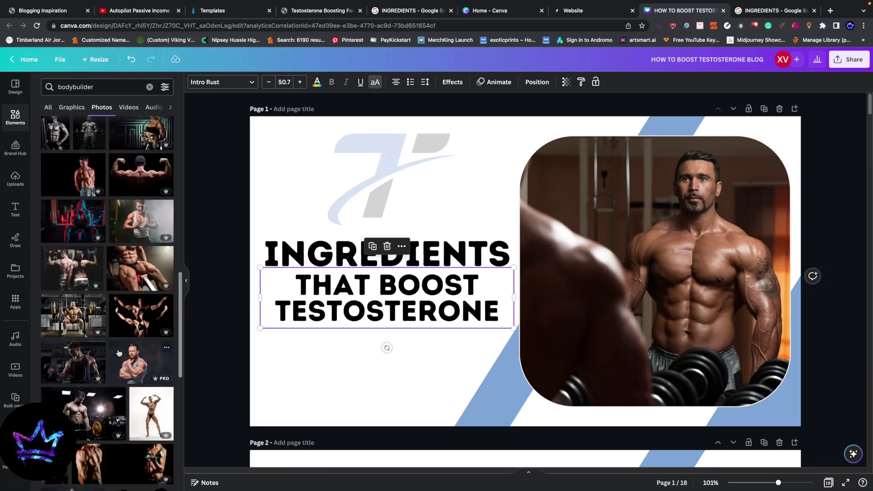
left_click_drag(64, 318, 613, 319)
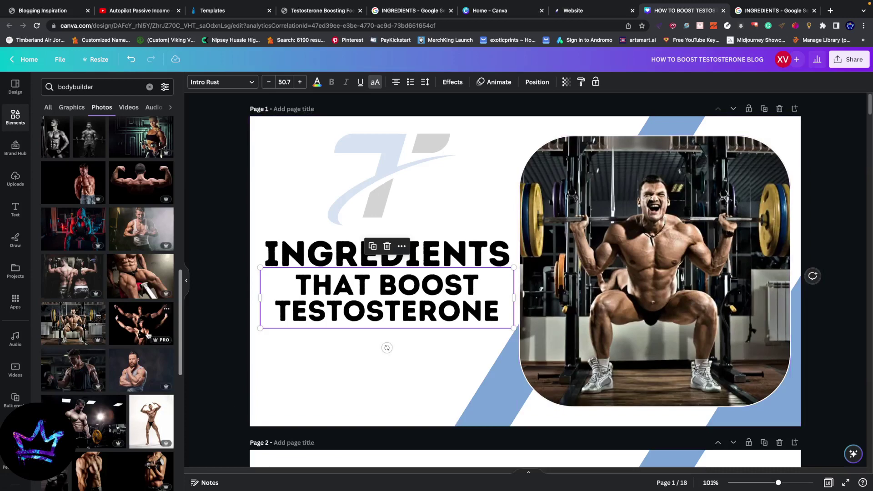
Fill page 1's frame with the seated dumbbell curl photo and shift its crop so the bodybuilder is fully inside the frame.
scroll(95, 297, "up", 3)
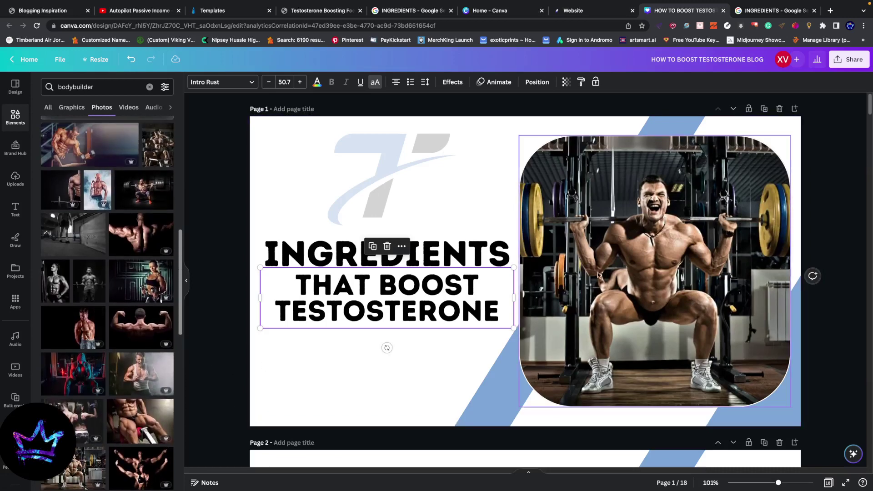
scroll(125, 272, "up", 1)
scroll(125, 272, "up", 2)
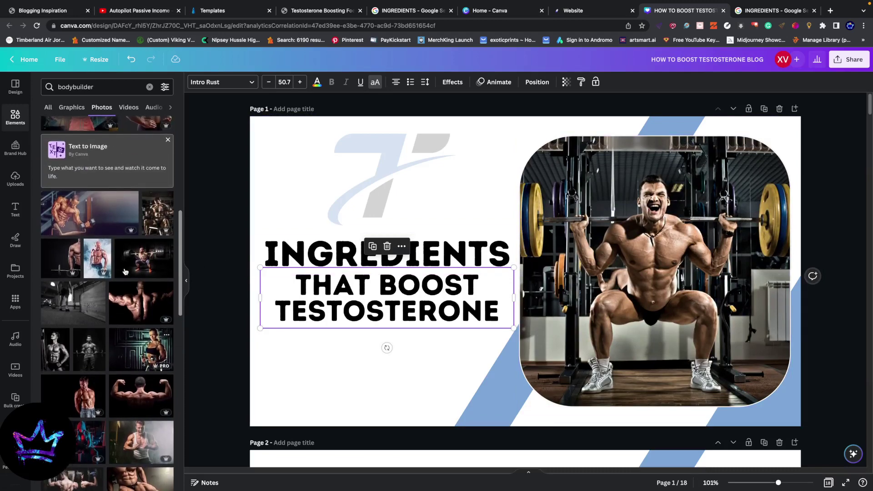
left_click_drag(90, 214, 655, 226)
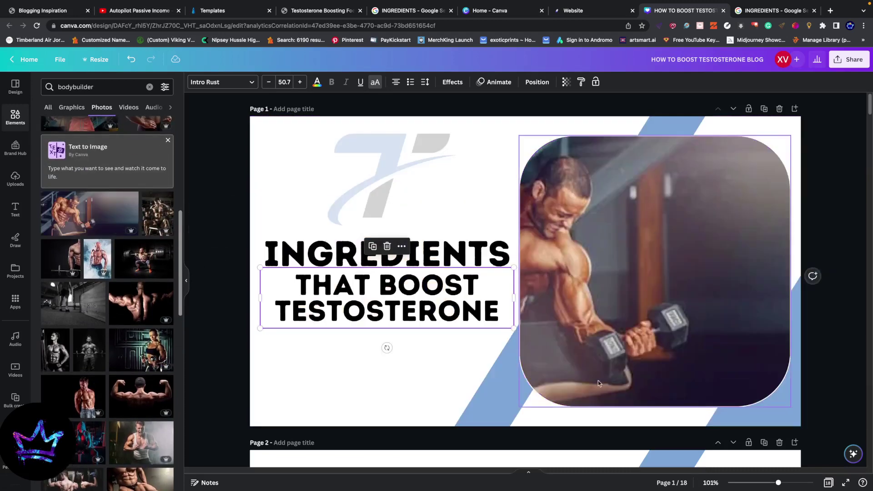
double_click(564, 255)
left_click_drag(564, 254, 590, 254)
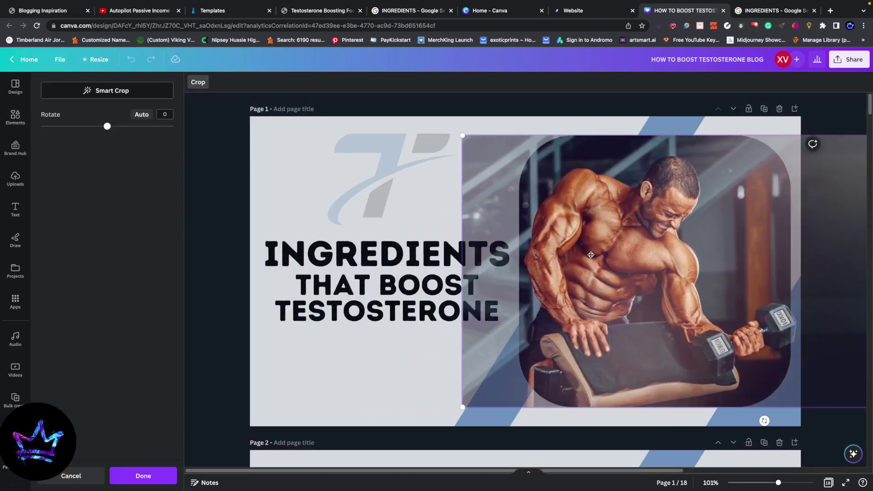
key("Return")
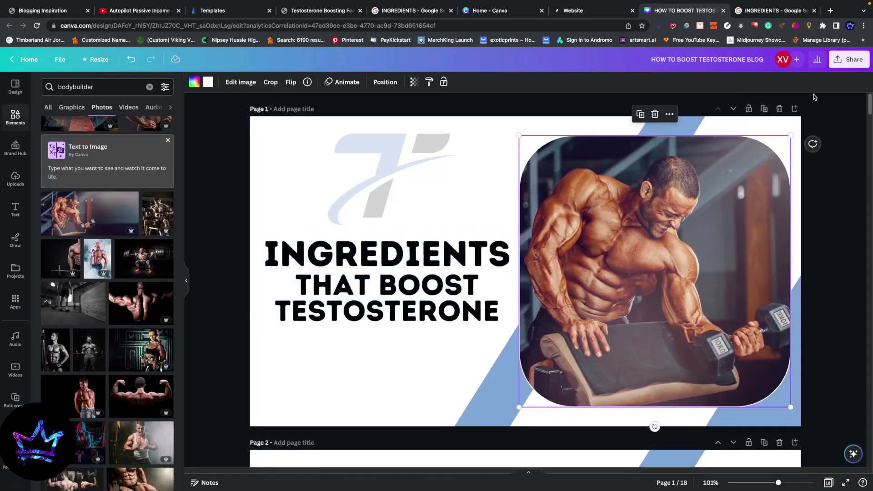
Download only page 1 of the design as a PNG.
left_click(855, 62)
left_click(718, 276)
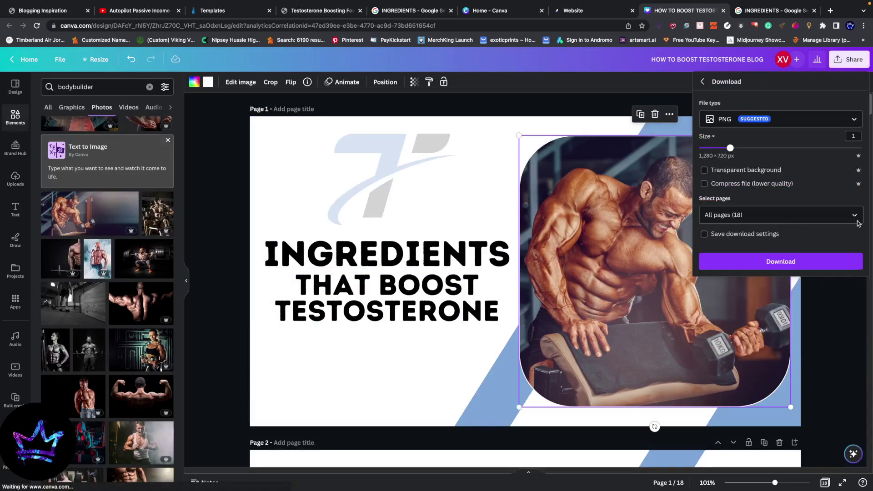
left_click(855, 216)
left_click(847, 239)
left_click(848, 256)
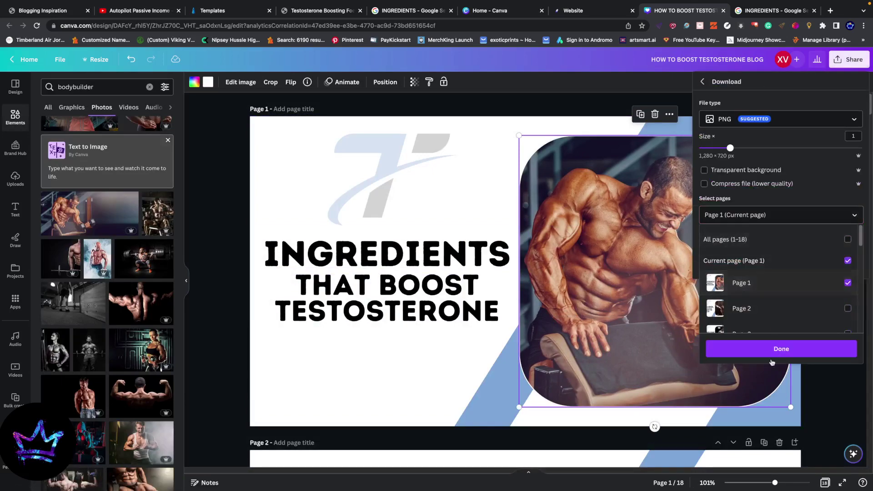
left_click(745, 360)
left_click(739, 263)
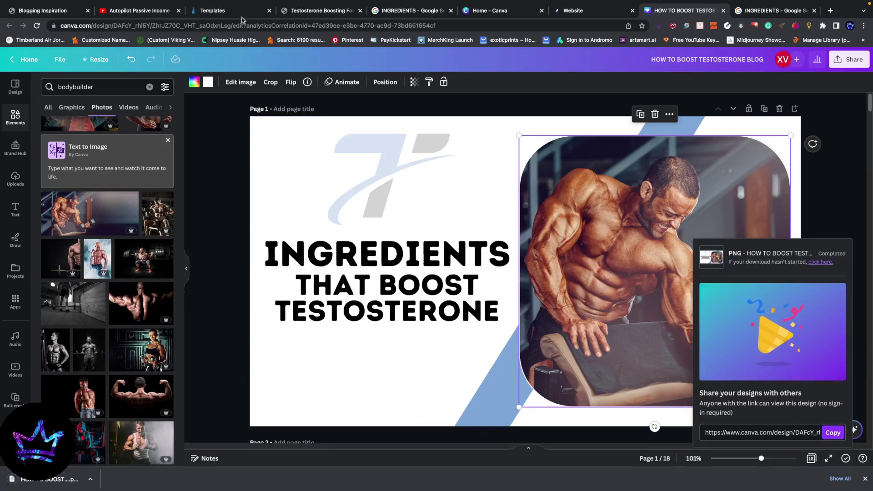
Show the downloaded PNG in Finder and rename it "INGREDIENTS that boost testosterone".
left_click(91, 479)
left_click(121, 468)
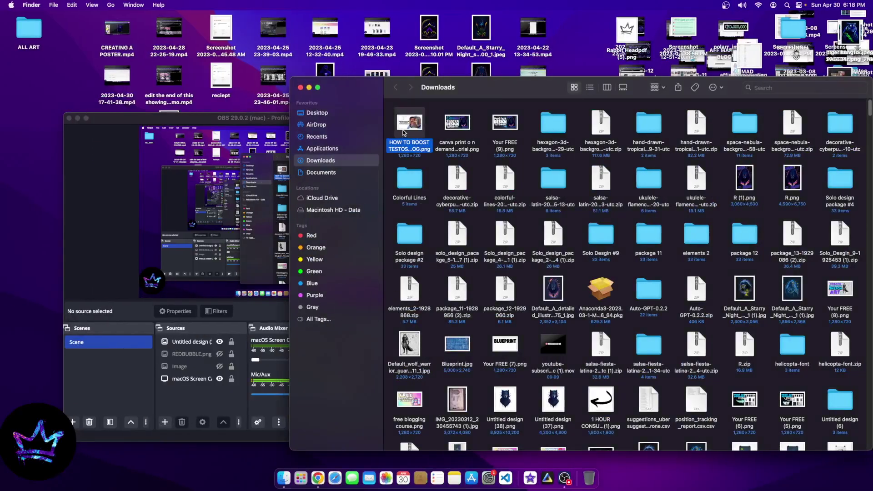
right_click(403, 132)
left_click(426, 186)
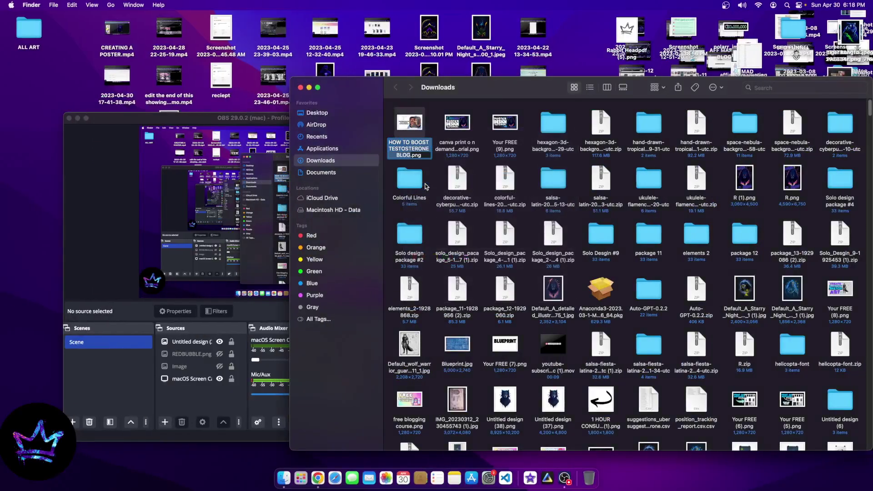
type("INGREDIENTS that boost")
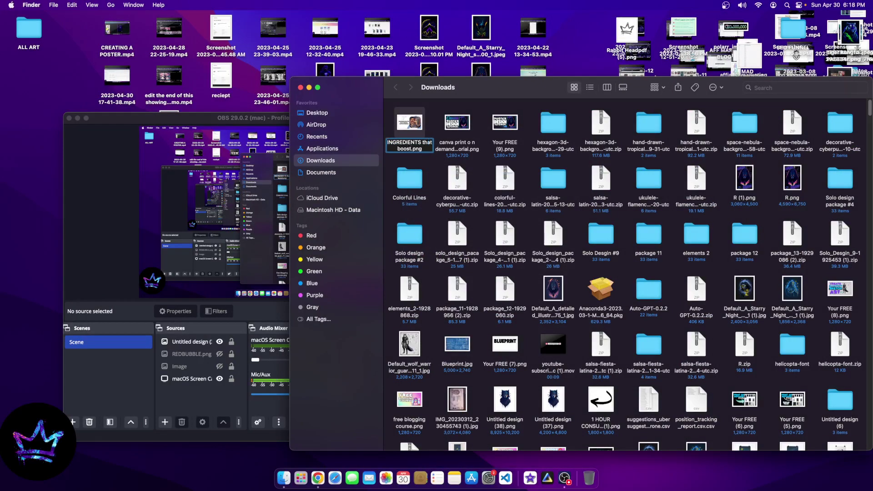
type(" testosterone")
key("Return")
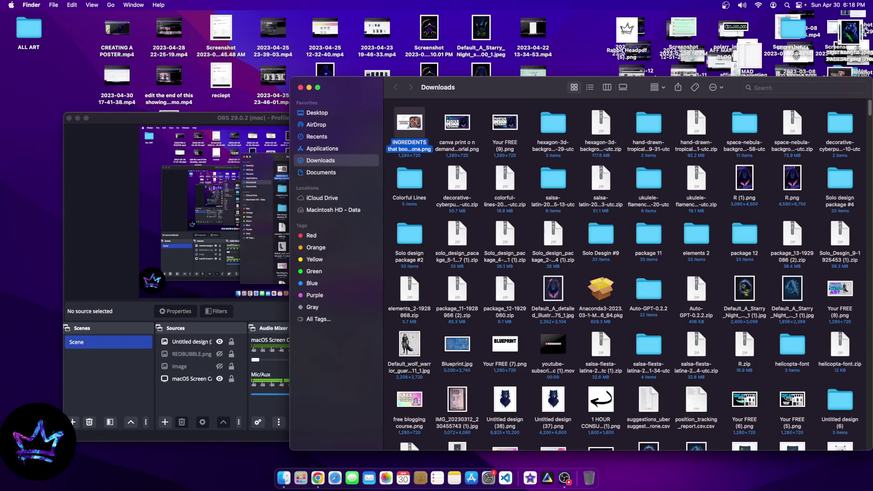
Switch back to Chrome and return to the website builder's testosterone boosting ingredients page.
left_click(318, 478)
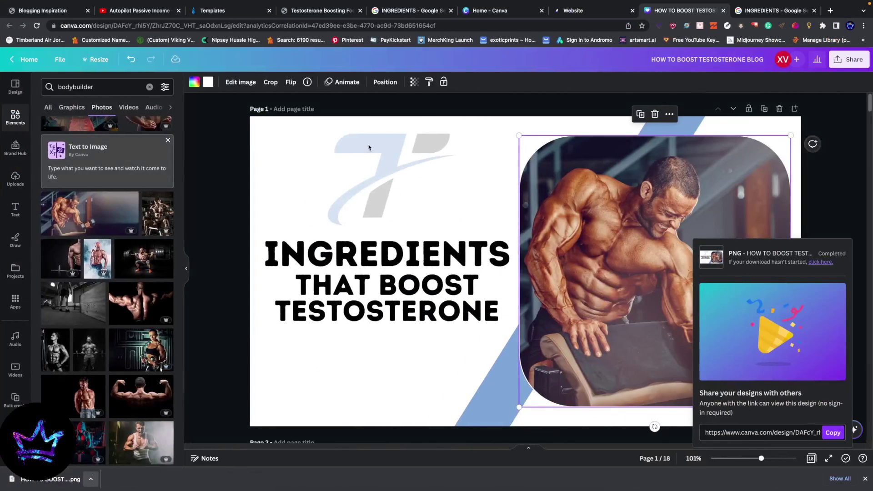
mouse_move(253, 3)
left_click(59, 33)
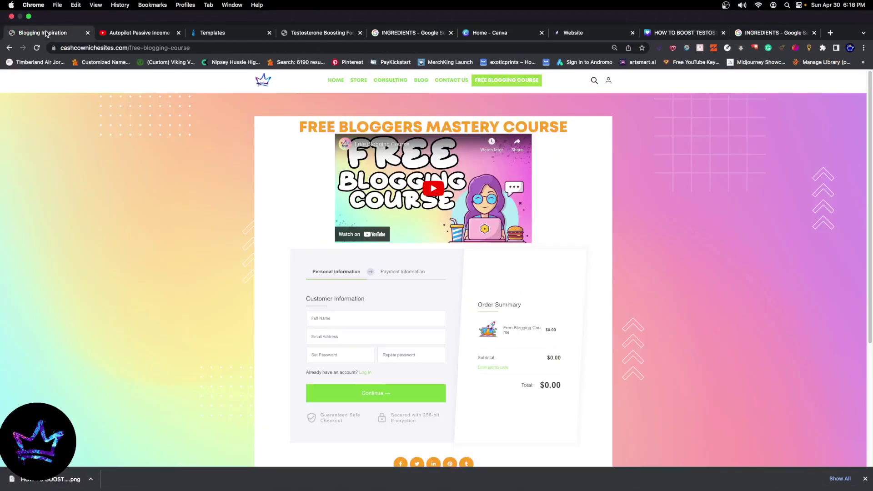
left_click(230, 33)
left_click(353, 33)
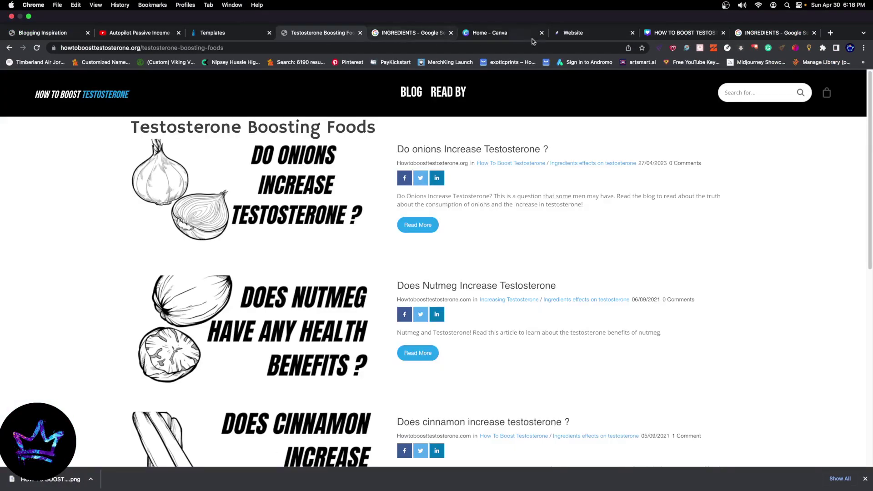
left_click(679, 32)
left_click(601, 37)
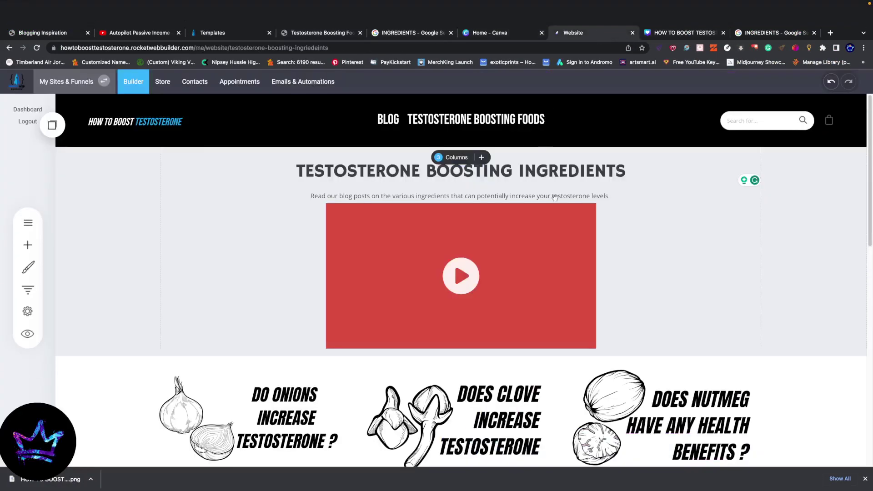
Open the settings of the video below the heading, keep its custom thumbnail enabled, and open the file manager for the thumbnail.
left_click(368, 249)
left_click(347, 169)
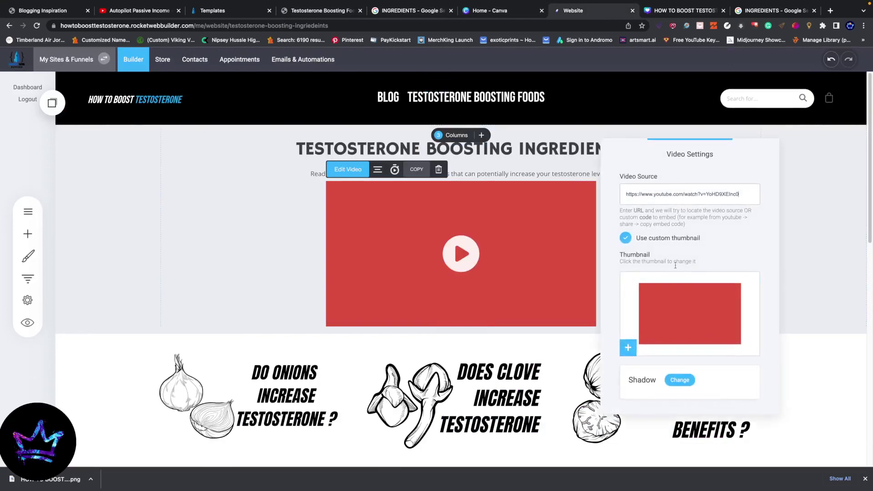
left_click(625, 238)
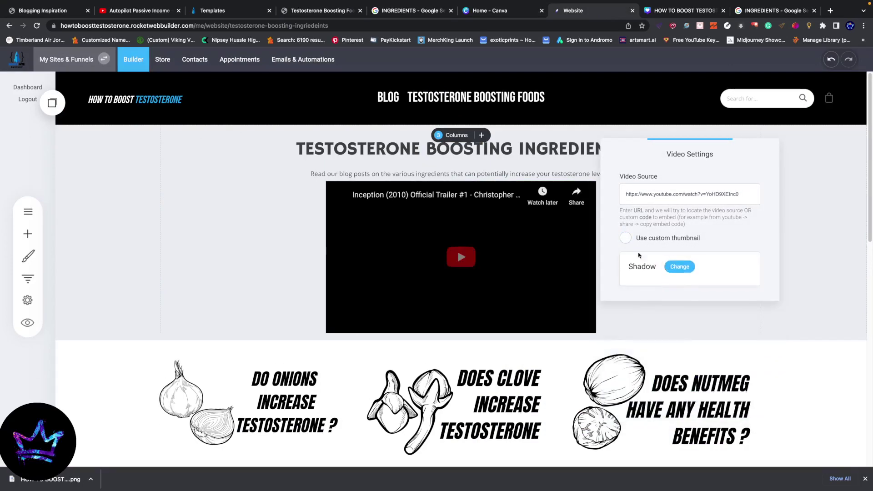
left_click(626, 238)
left_click(667, 305)
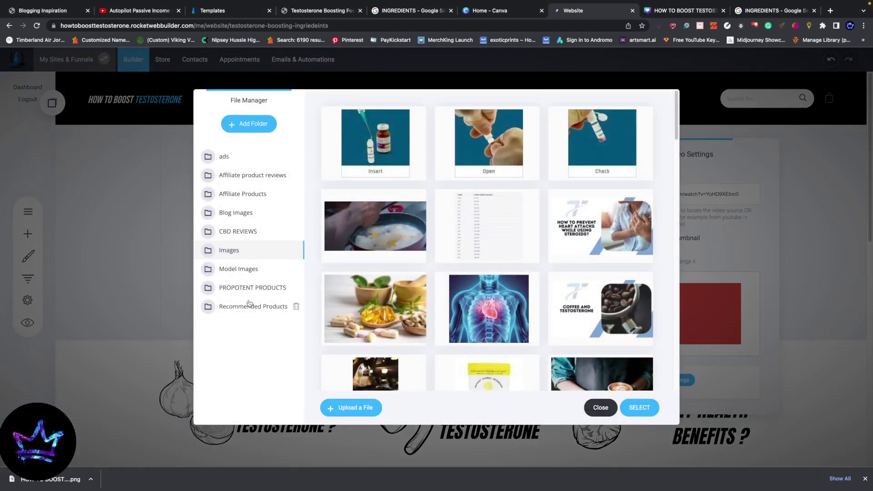
Upload the renamed ingredients PNG from the Downloads folder into the "Blog images" folder.
left_click(238, 214)
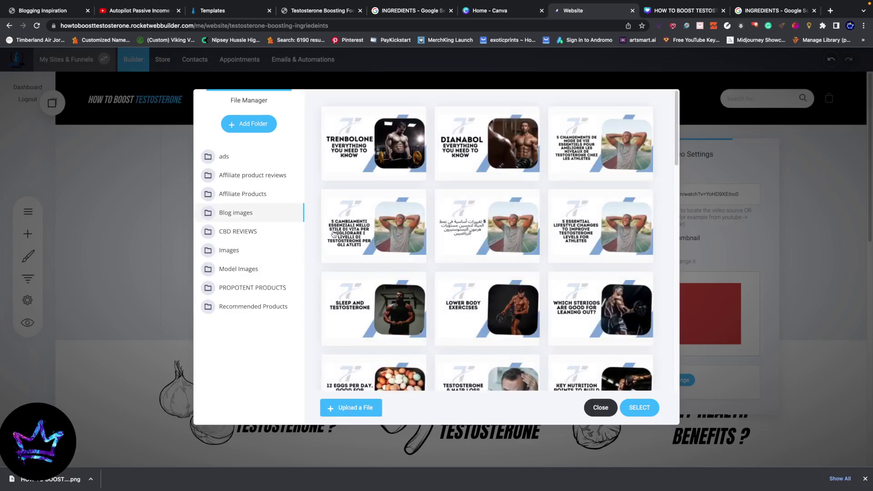
left_click(350, 412)
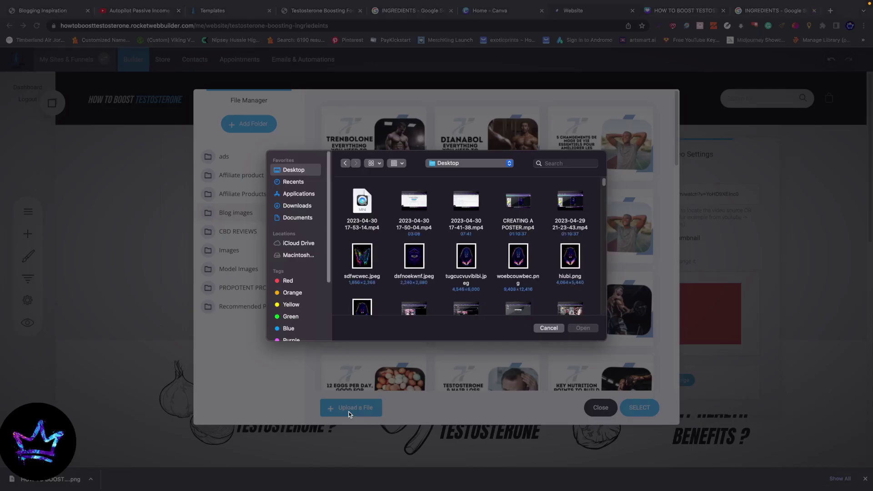
left_click(299, 194)
left_click(299, 216)
left_click(301, 179)
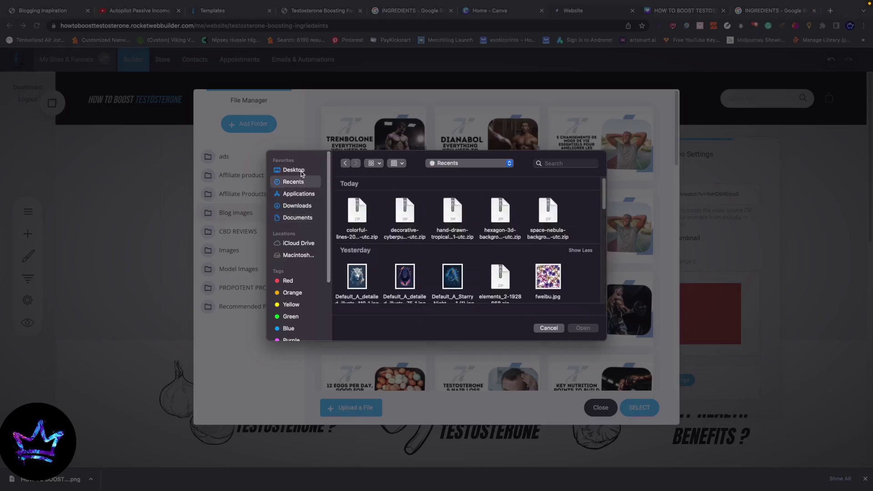
left_click(300, 171)
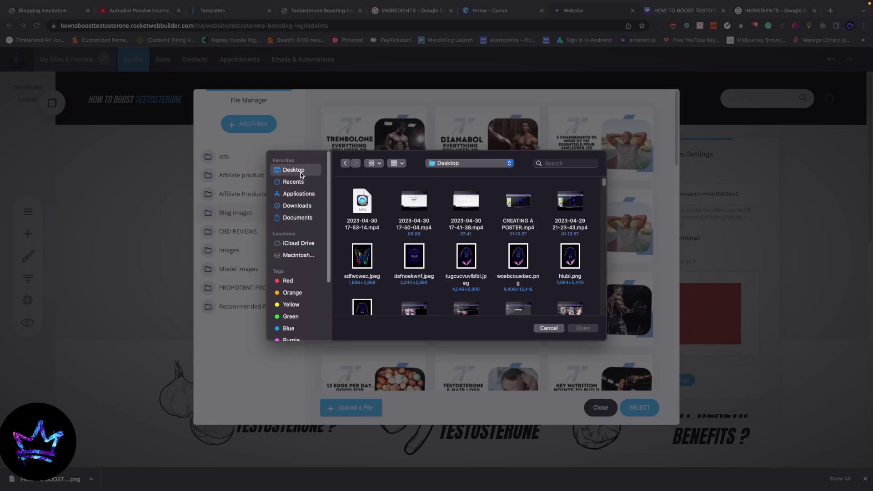
left_click(301, 207)
double_click(360, 206)
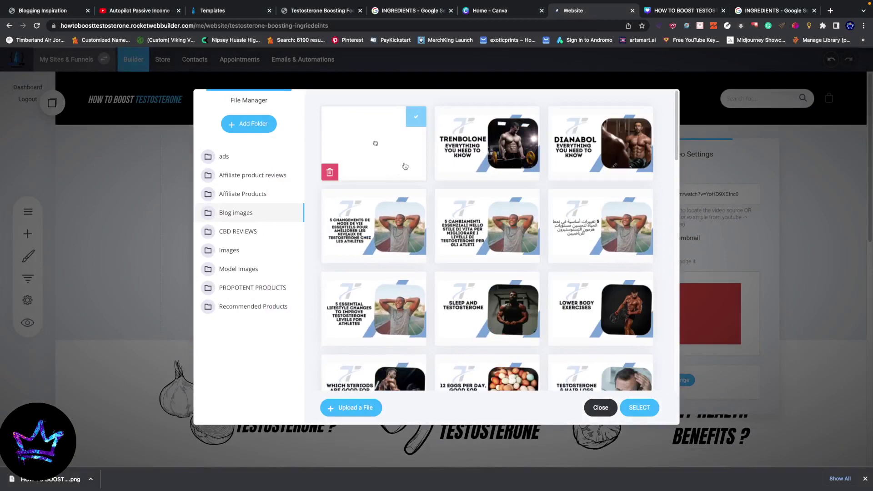
Set the newly uploaded ingredients image as the video's custom thumbnail and close the video settings.
left_click(411, 157)
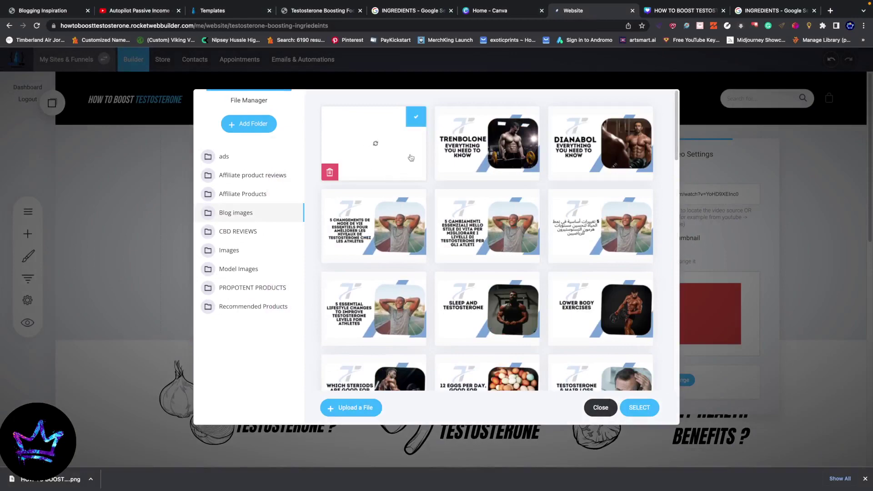
left_click(639, 408)
left_click(309, 253)
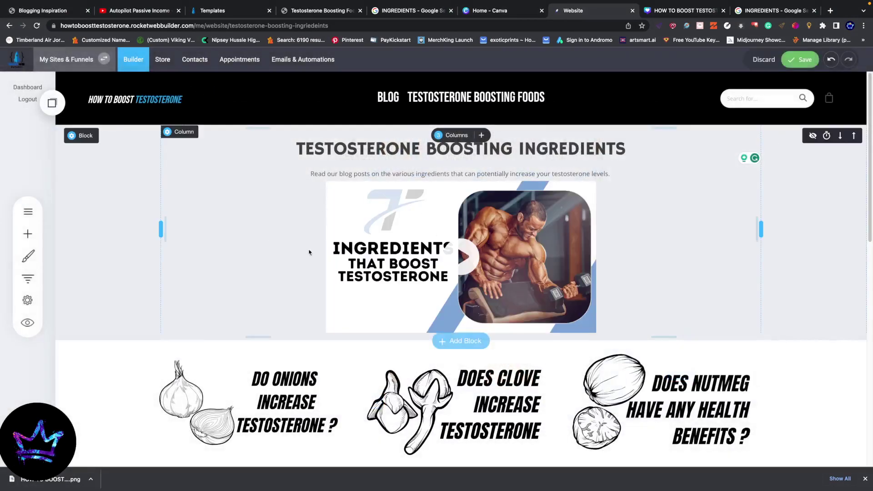
Save the page and set its SEO share image to the "Ingredients That Boost Testosterone" picture from the "Blog images" folder.
key("ctrl+s")
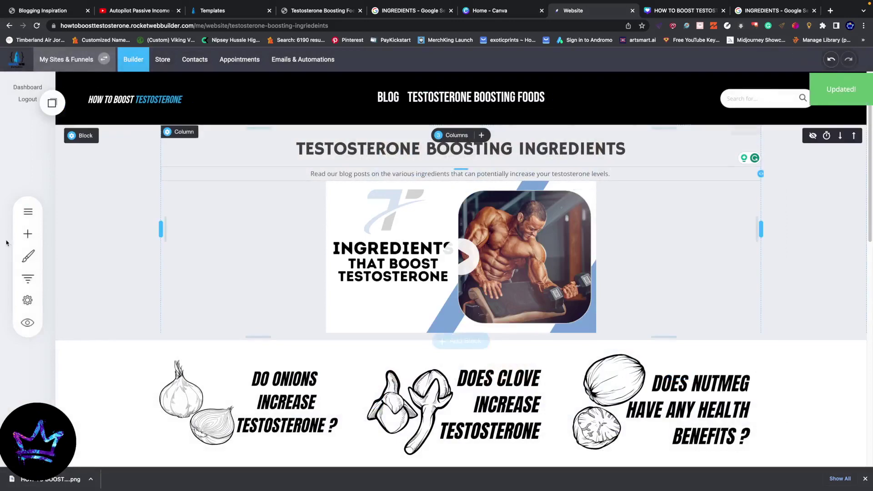
left_click(28, 211)
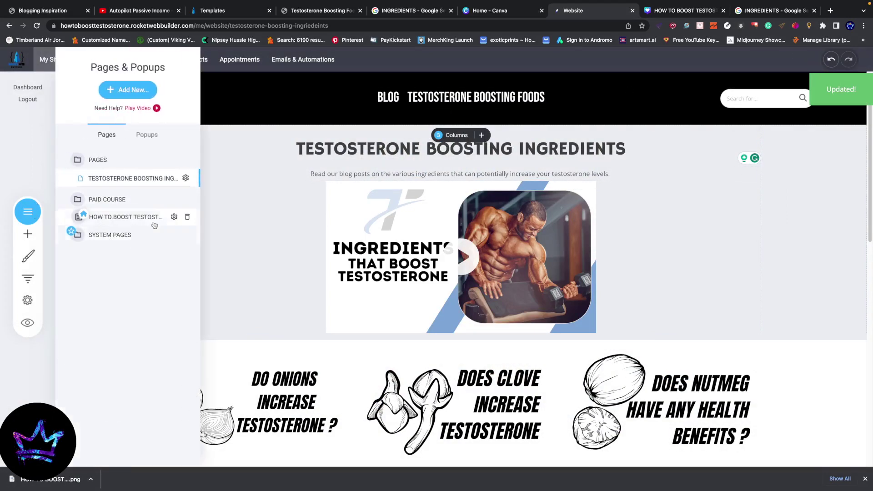
left_click(186, 178)
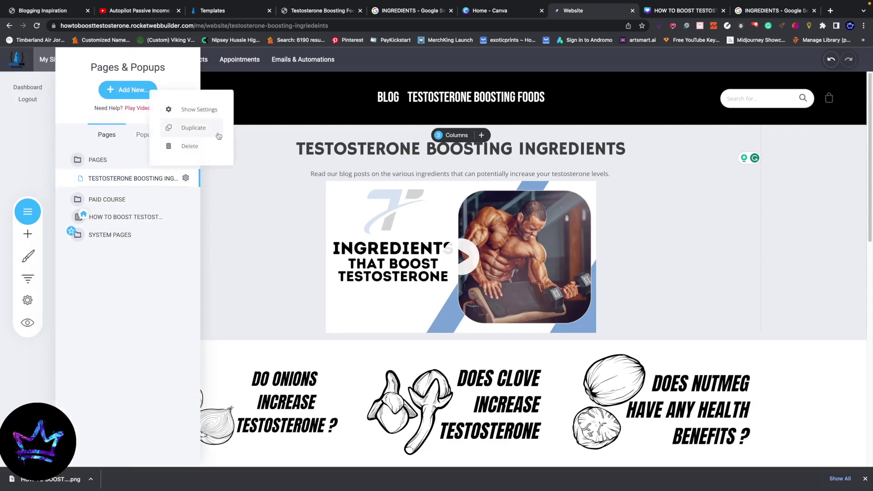
left_click(189, 106)
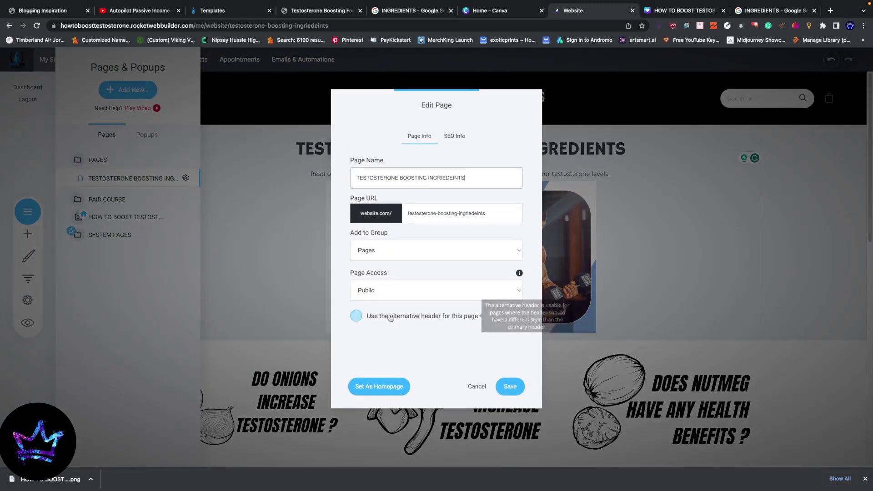
left_click(462, 136)
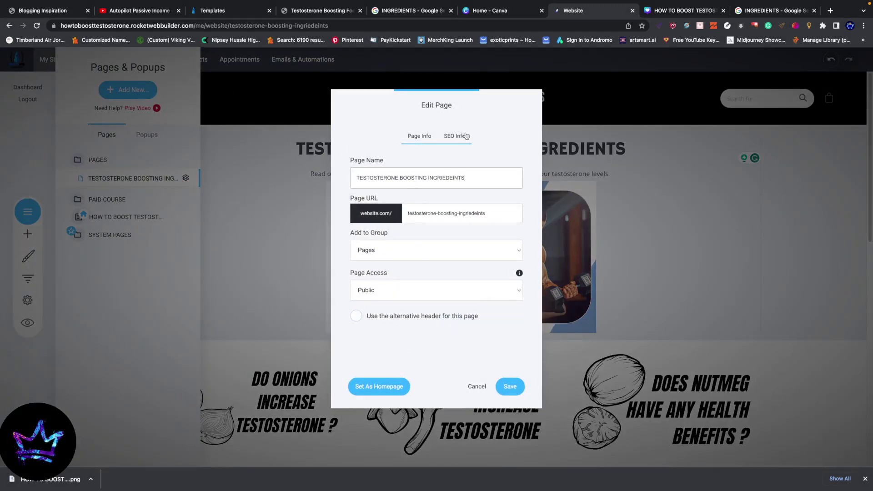
left_click(385, 336)
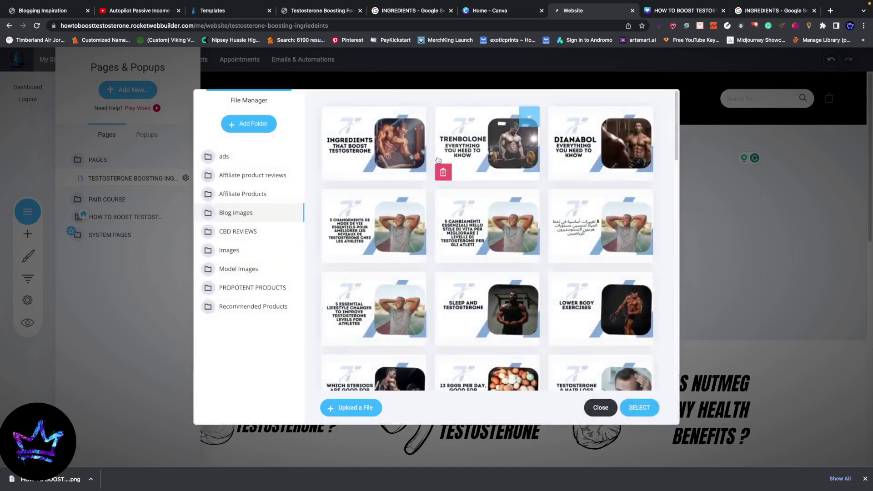
left_click(391, 146)
left_click(639, 408)
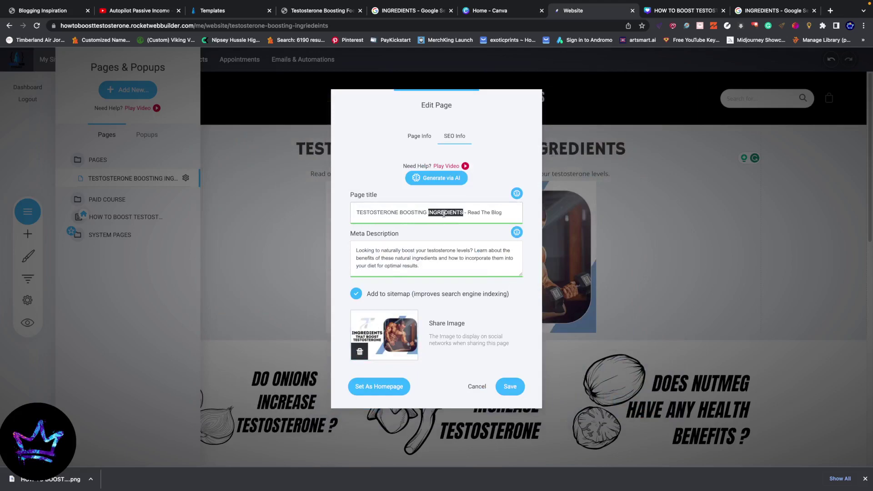
Correct the page URL to testosterone-boosting-ingredients and save the page settings.
left_click(419, 137)
key("ctrl+a")
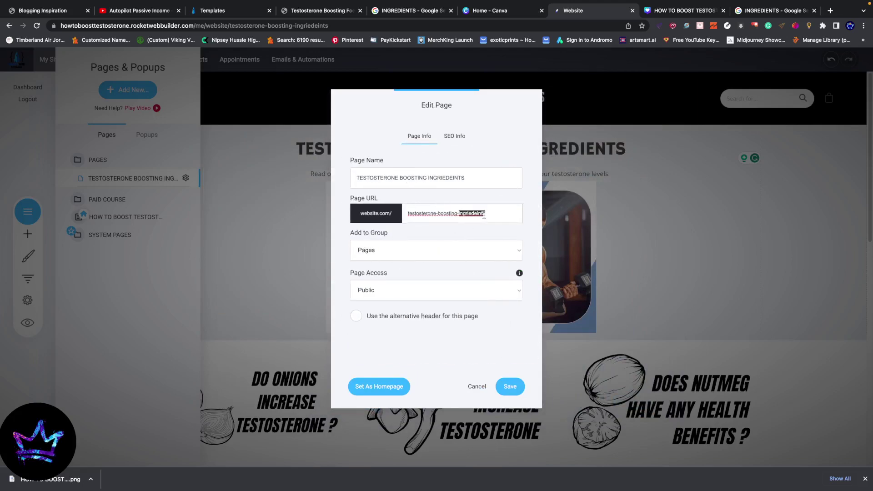
type("testosterone-boosting-INGREDIENTS")
left_click_drag(416, 213, 479, 243)
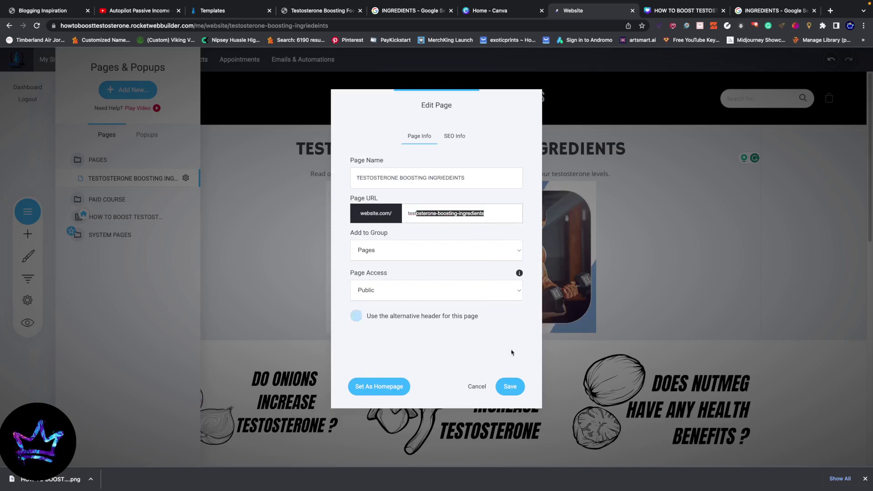
left_click(510, 387)
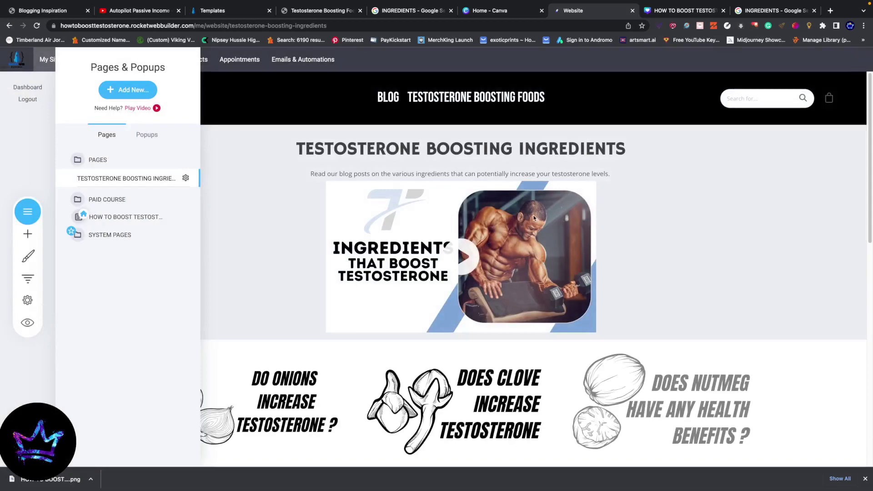
Open the settings of the blog posts block below the video to review its category and layout.
left_click(534, 218)
scroll(225, 187, "down", 4)
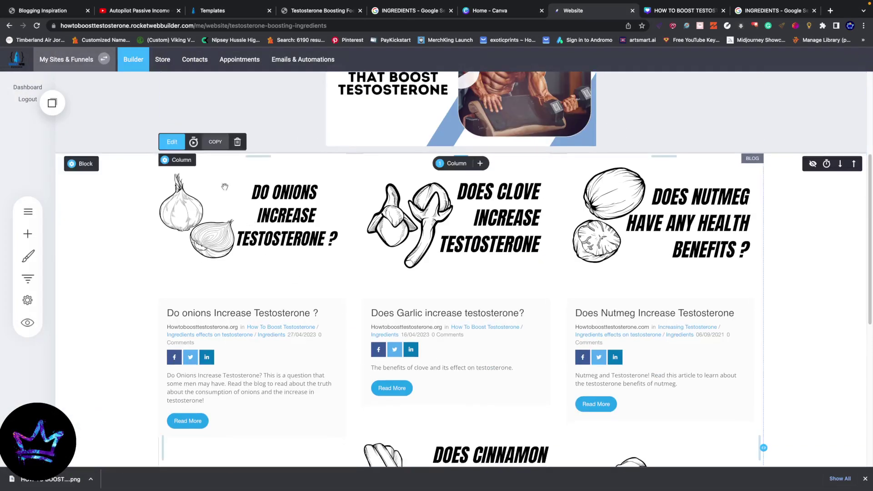
left_click(781, 257)
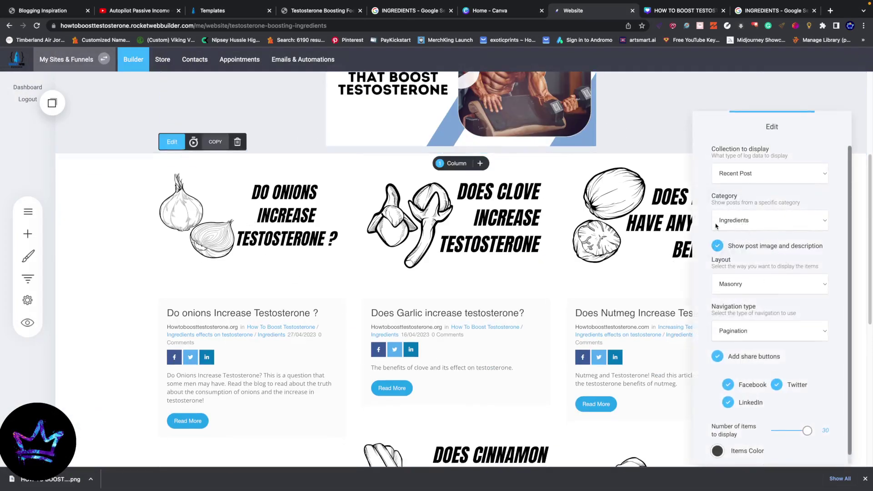
Search the page for "INGREDIENTS" and step through the matches down to the last blog posts.
key("ctrl+f")
type("INGREDIENTS")
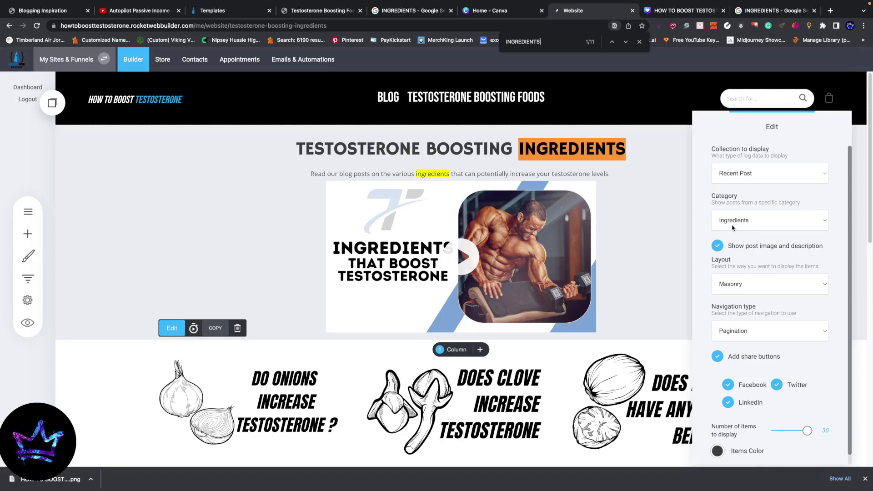
key("Return")
key("Return")
key("Return")
key("Return")
key("Return")
key("Return")
key("Return")
key("Return")
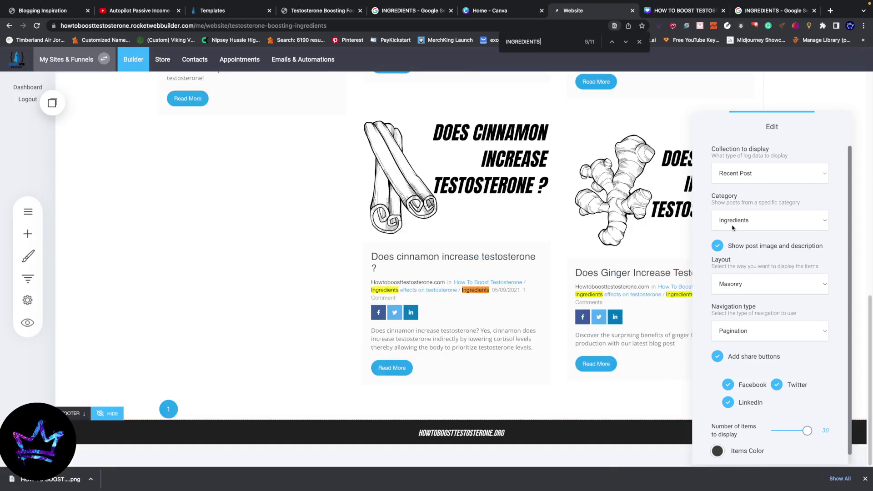
key("Return")
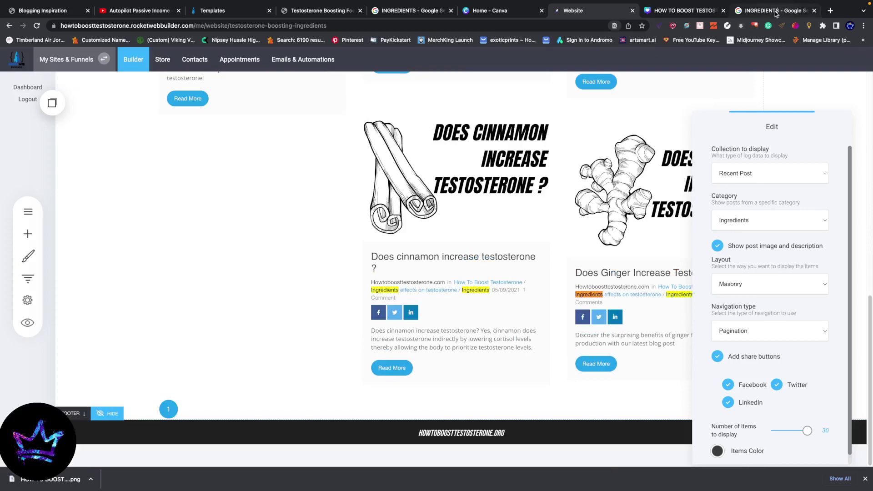
left_click(776, 10)
type("INGREDIENTS")
key("Return")
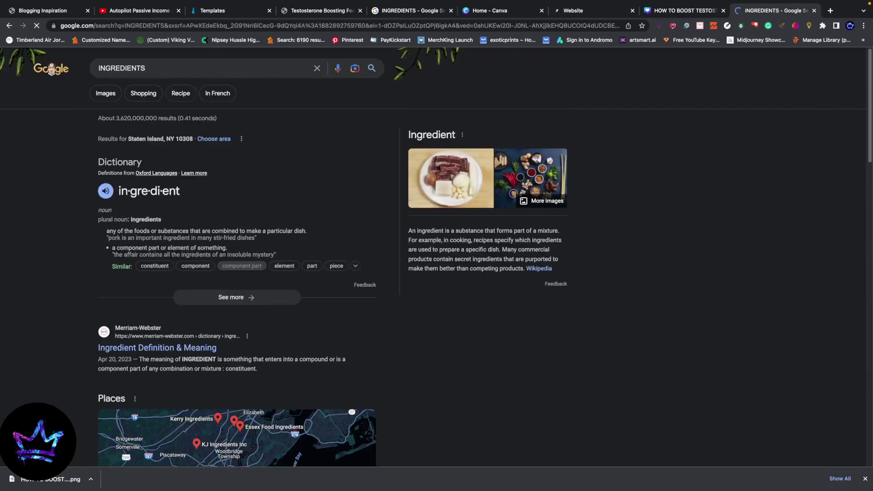
left_click(256, 14)
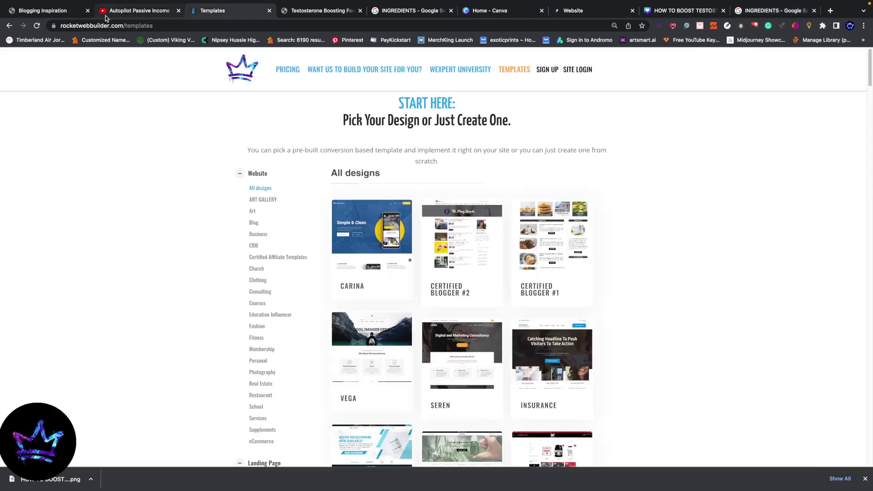
left_click(409, 10)
left_click(514, 14)
left_click(590, 15)
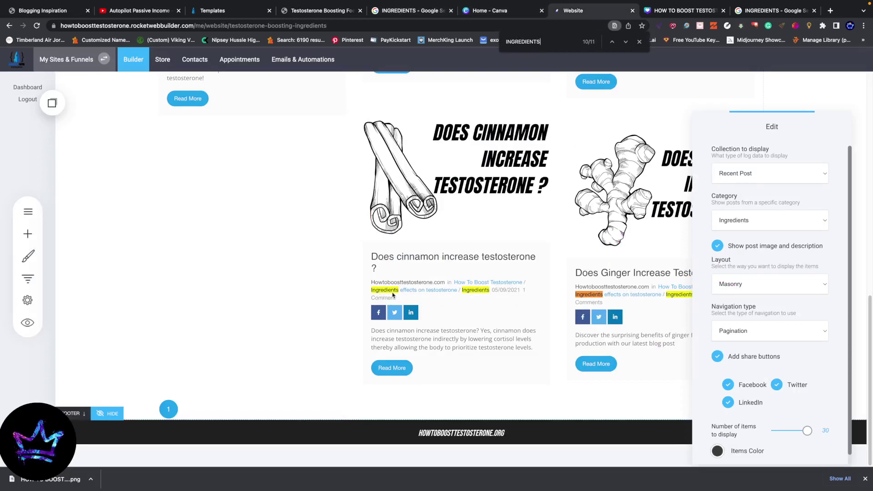
Close the blog block settings, nest "Testosterone Boosting Foods" as a submenu item under "Blog" in the header menu, and save.
left_click(319, 277)
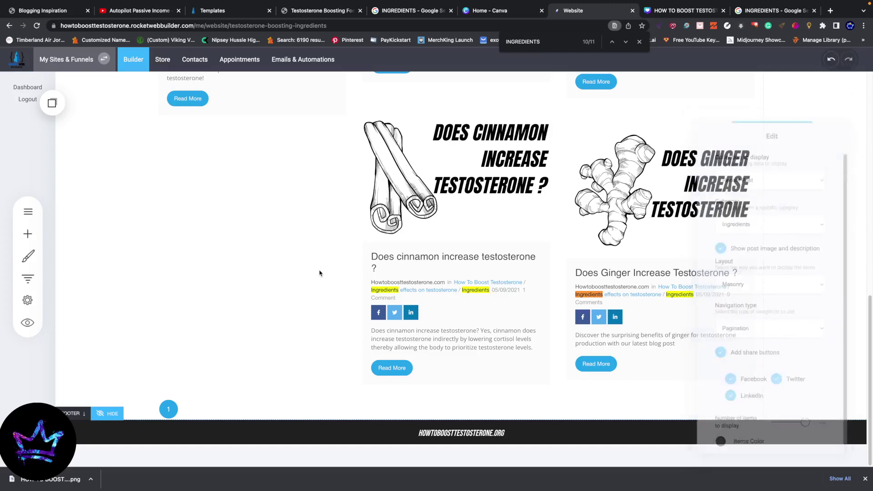
scroll(324, 278, "up", 10)
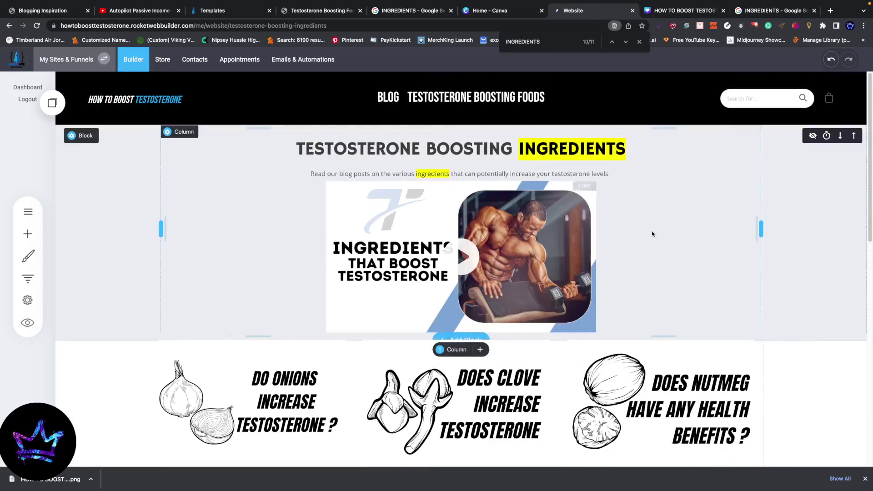
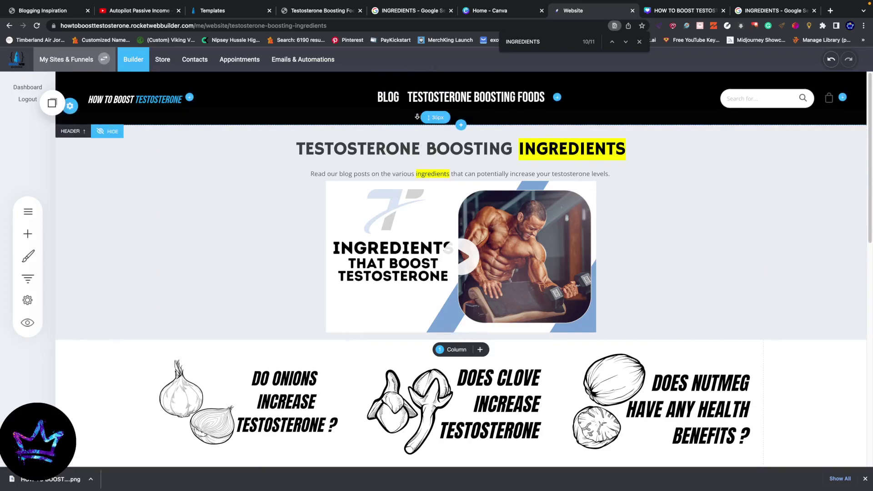
left_click(399, 87)
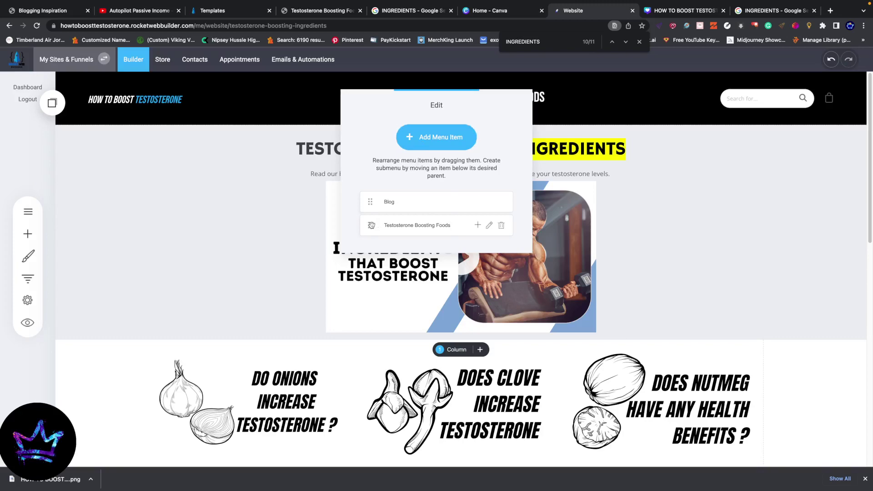
left_click_drag(370, 226, 392, 226)
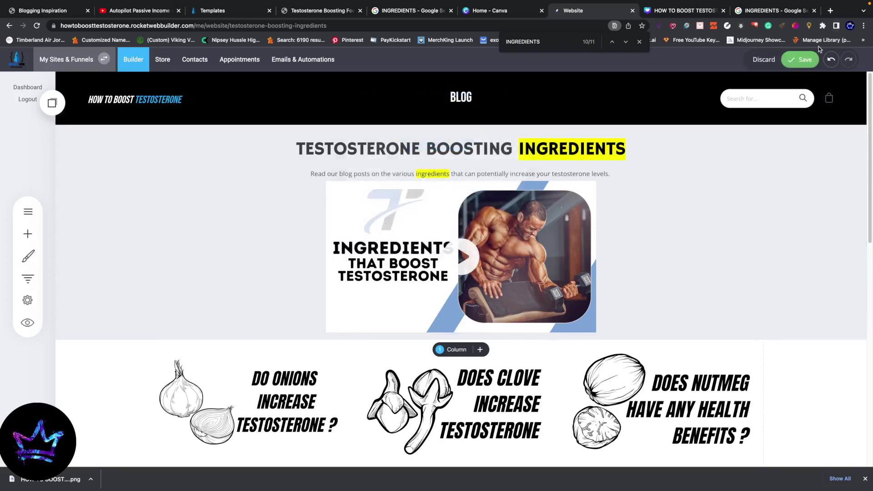
left_click(793, 59)
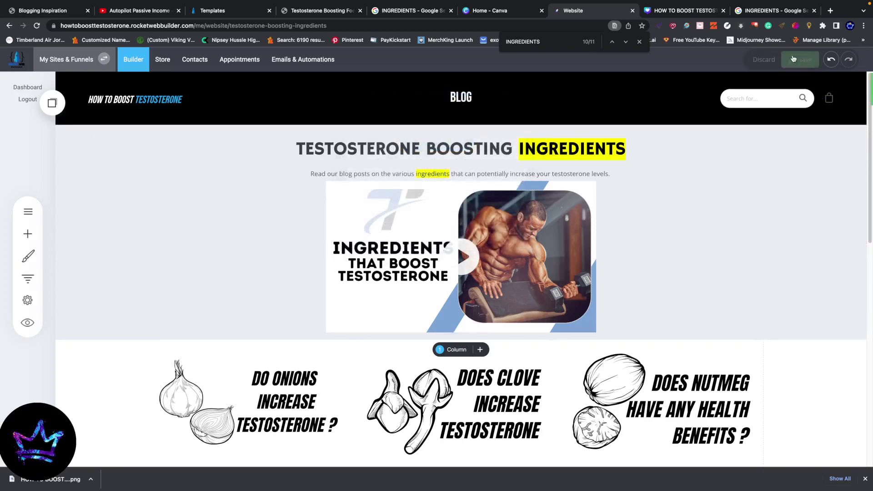
Preview the page on desktop to check the submenu under "Blog", and close the preview.
left_click(42, 322)
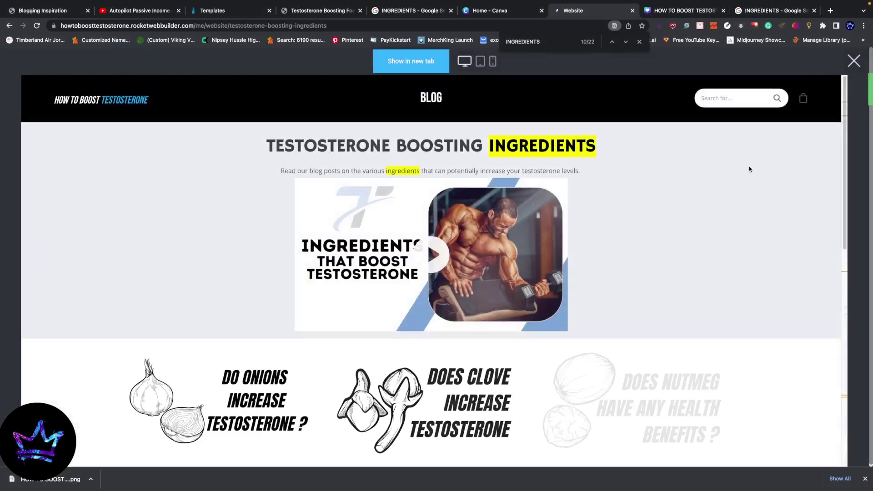
mouse_move(436, 104)
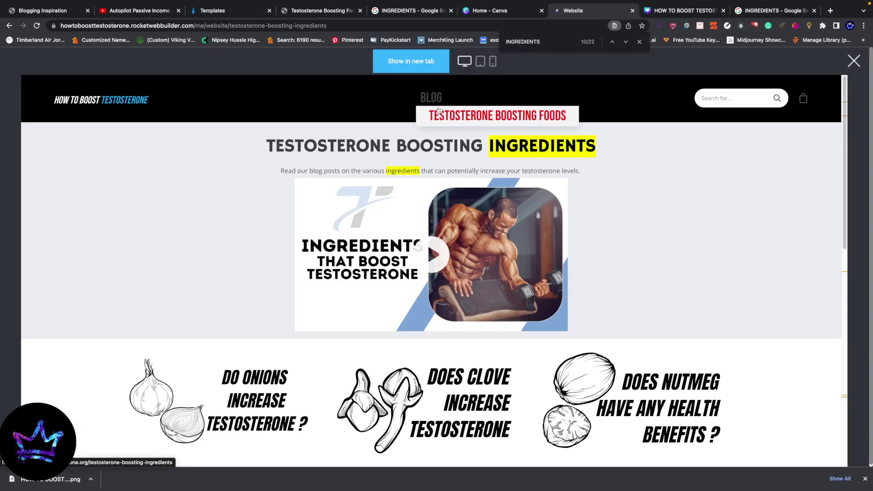
left_click(855, 60)
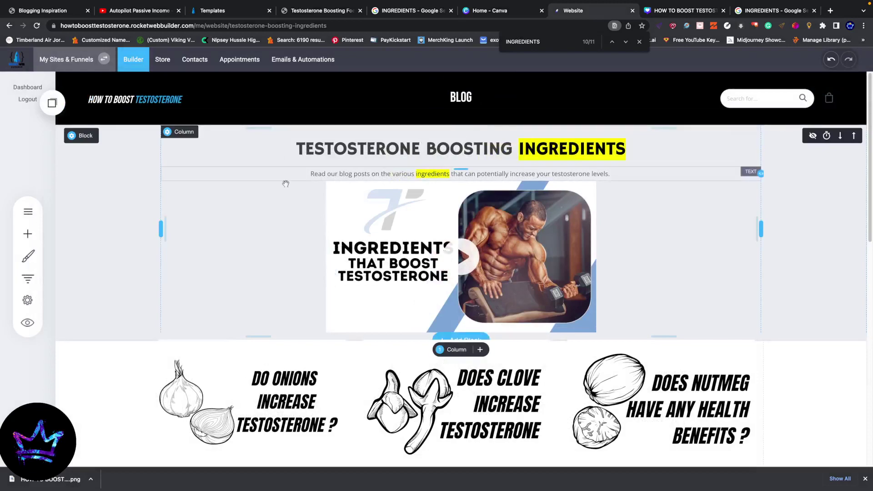
Duplicate the testosterone boosting ingredients page and look over the copy.
left_click(28, 212)
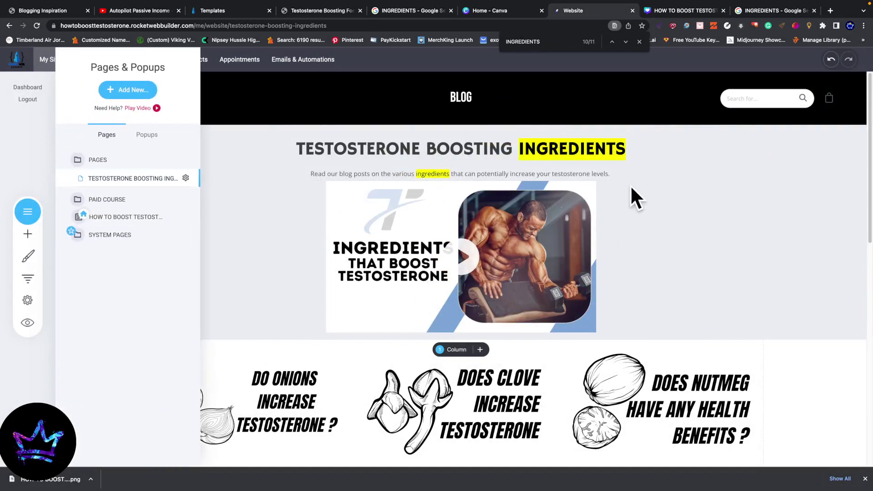
left_click(186, 179)
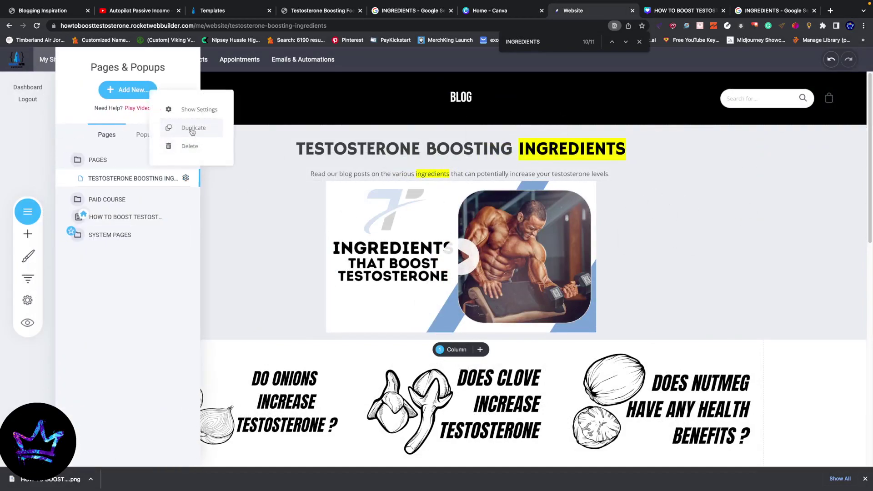
left_click(192, 129)
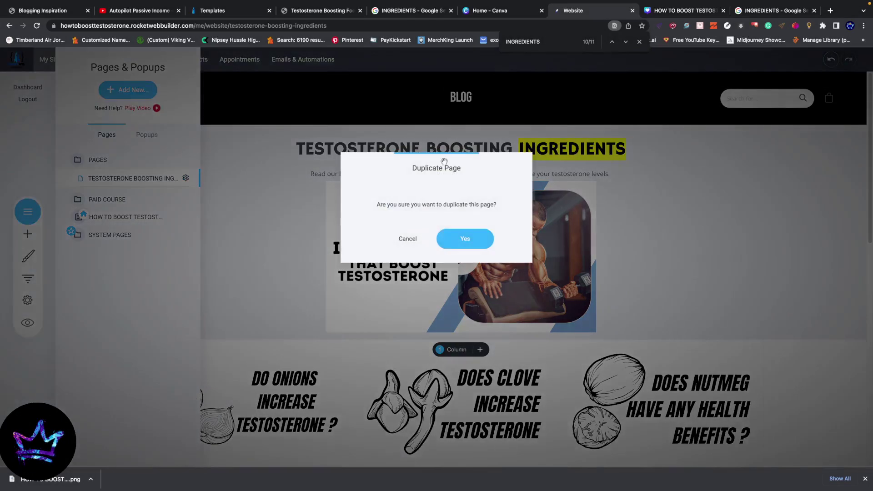
left_click(469, 240)
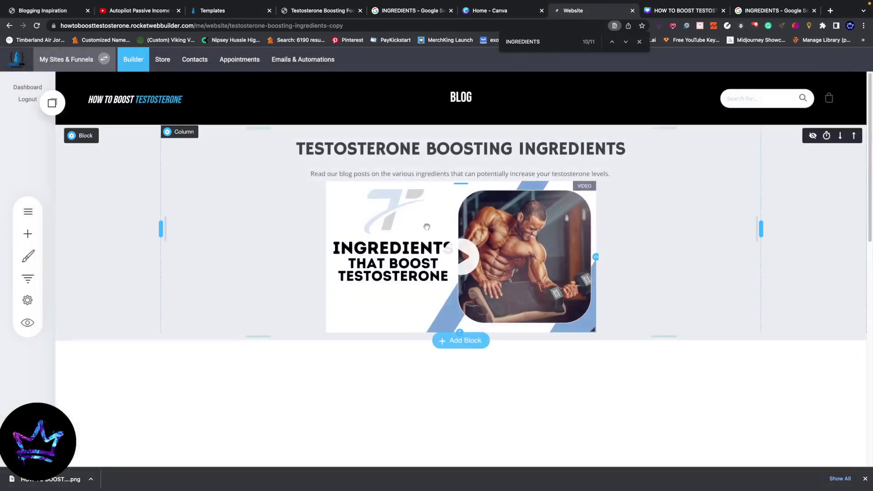
scroll(317, 226, "down", 4)
scroll(316, 226, "up", 4)
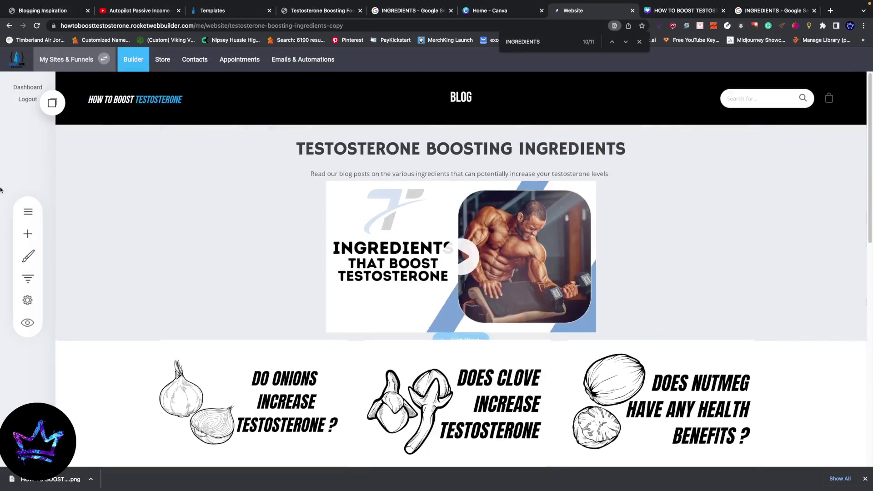
Check the duplicated page in the site's page list and open a preview of it.
left_click(27, 211)
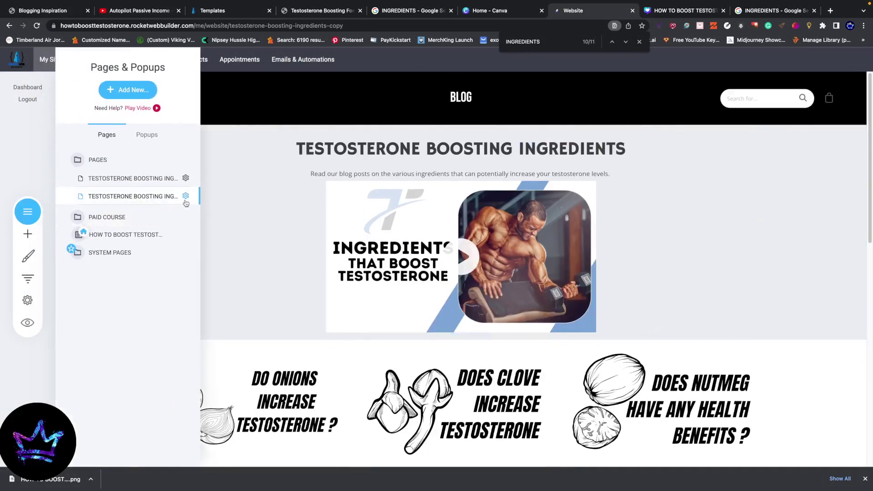
left_click(297, 195)
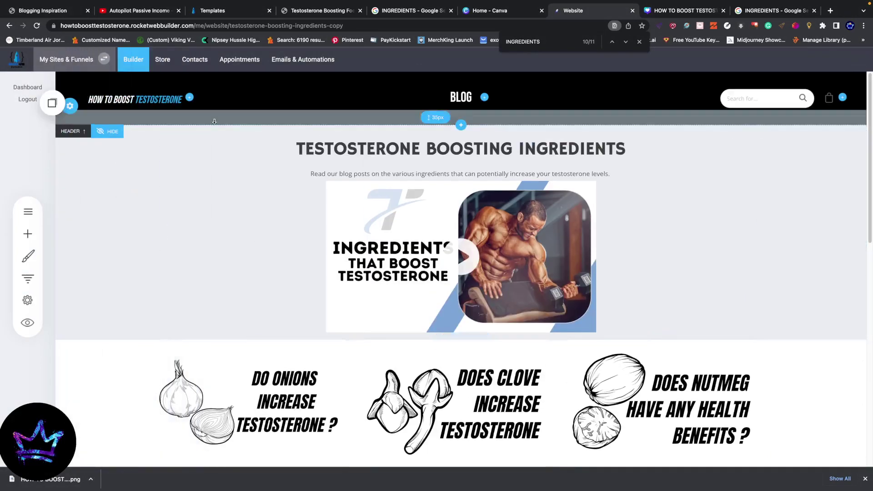
left_click(28, 323)
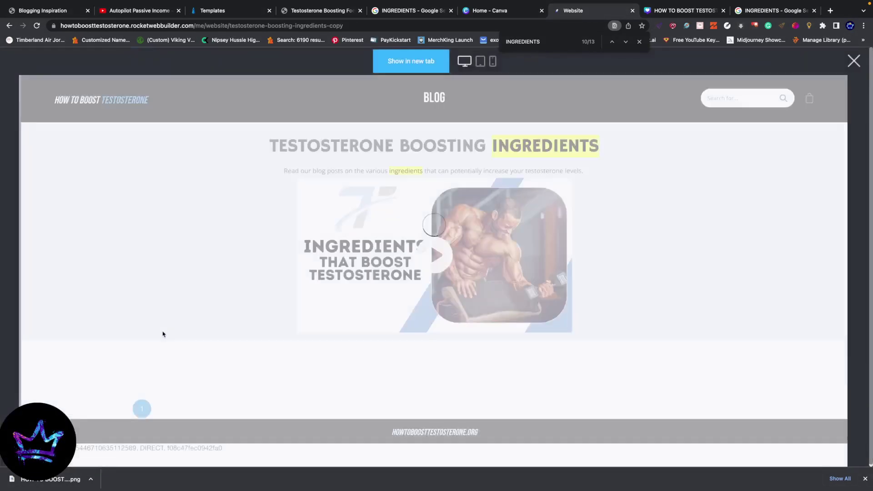
Review the blog listing in the duplicated page's preview, checking the posts in different languages from start to end.
scroll(427, 182, "down", 5)
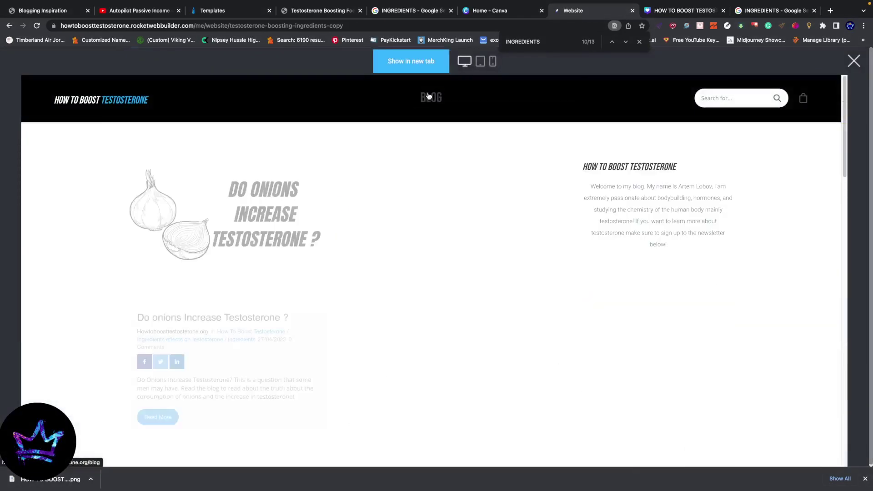
scroll(425, 190, "down", 10)
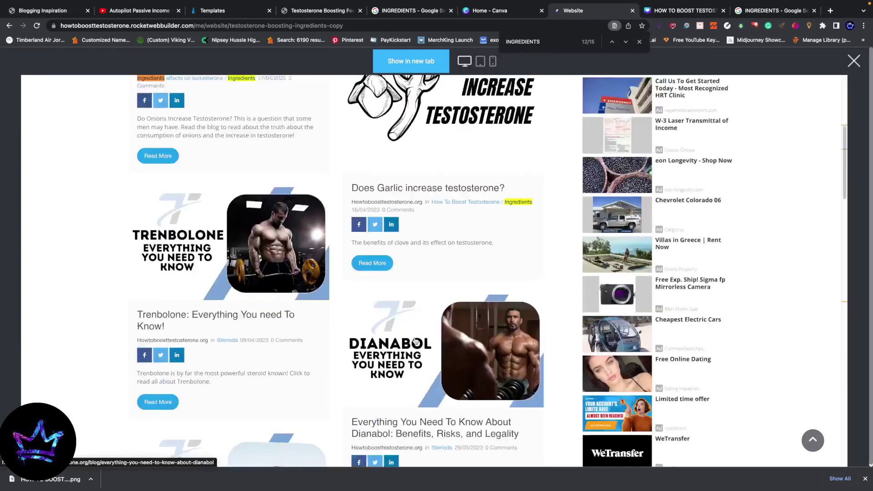
scroll(416, 342, "down", 15)
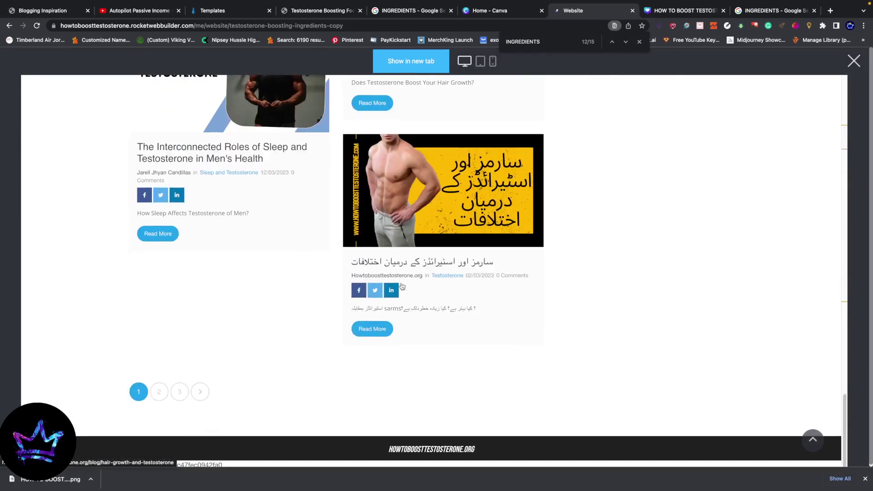
scroll(400, 285, "up", 10)
scroll(391, 300, "up", 10)
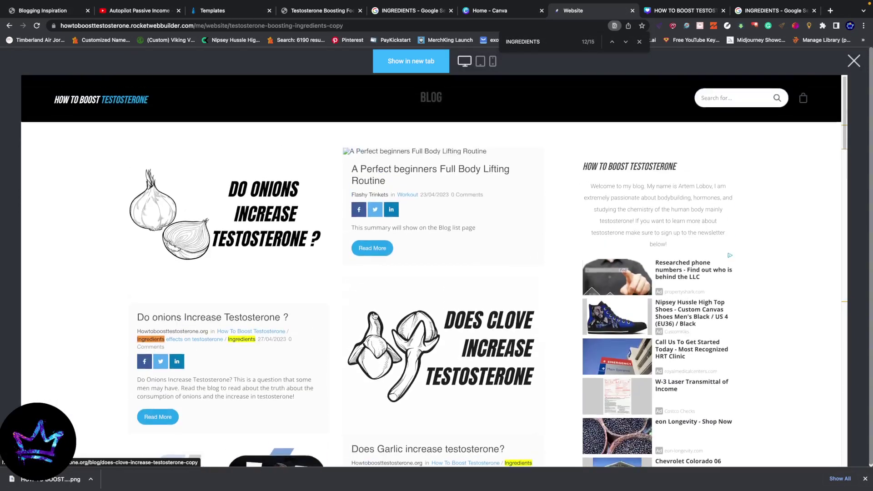
scroll(373, 319, "down", 5)
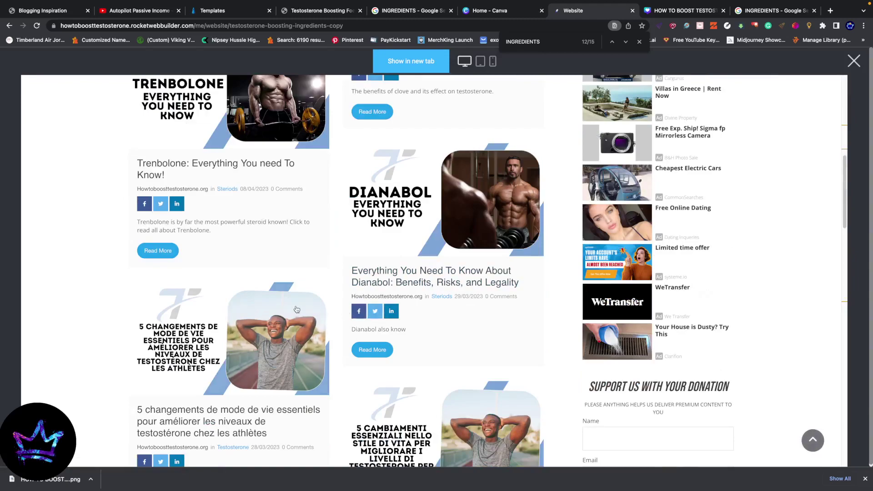
scroll(288, 309, "down", 3)
scroll(288, 309, "up", 12)
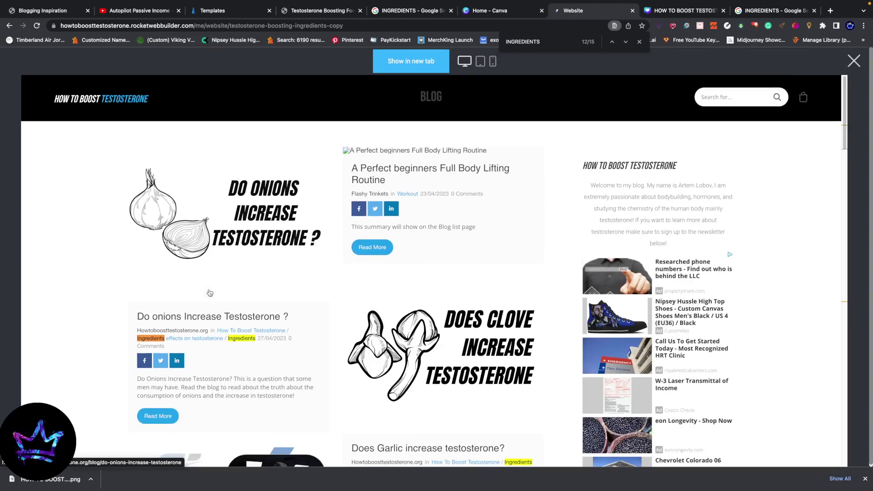
scroll(750, 115, "down", 4)
Find Google Translate in a new browser tab and enter "testosterone articles in Arabic" as the English source text.
left_click(829, 11)
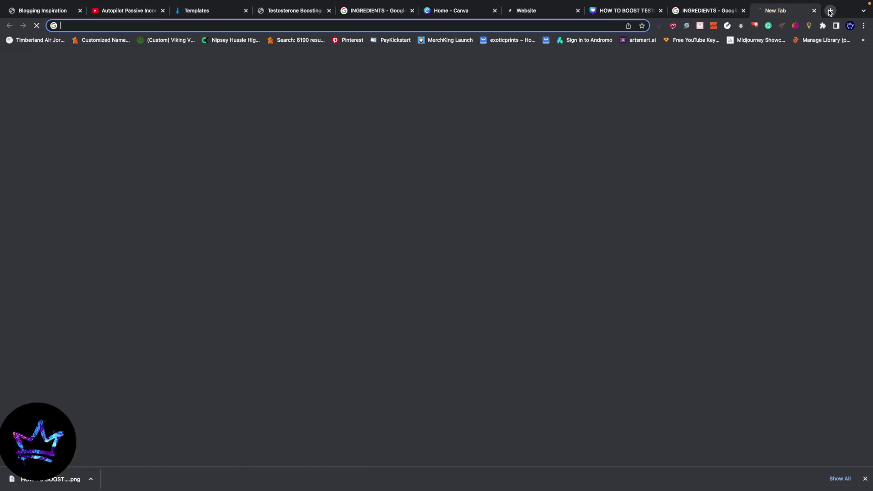
type("google translate")
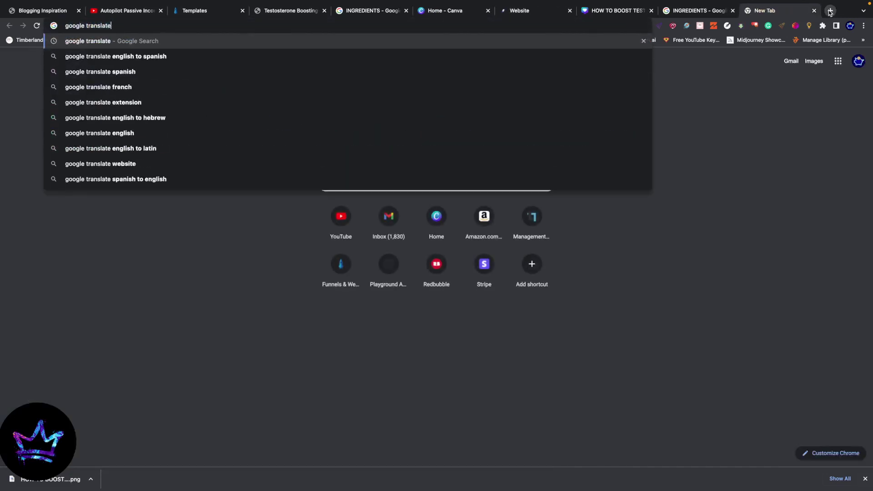
key("Return")
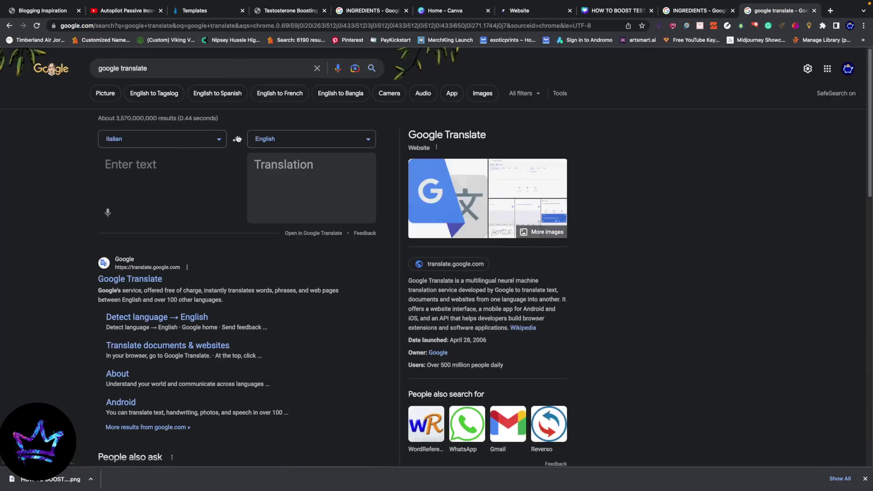
left_click(141, 163)
type("testost")
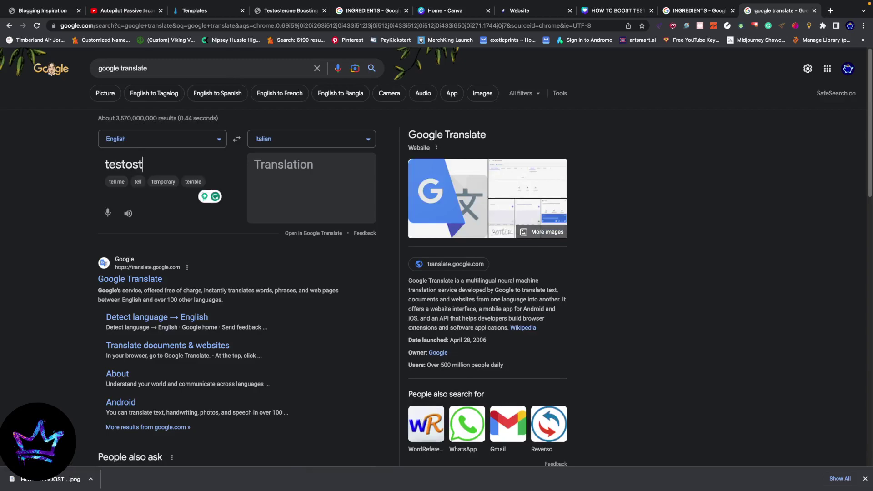
type("erone articles")
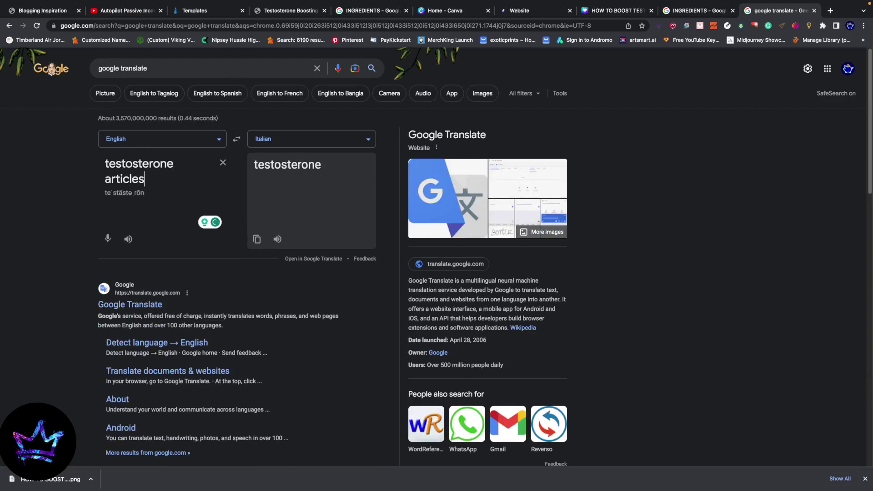
type(" in arabic")
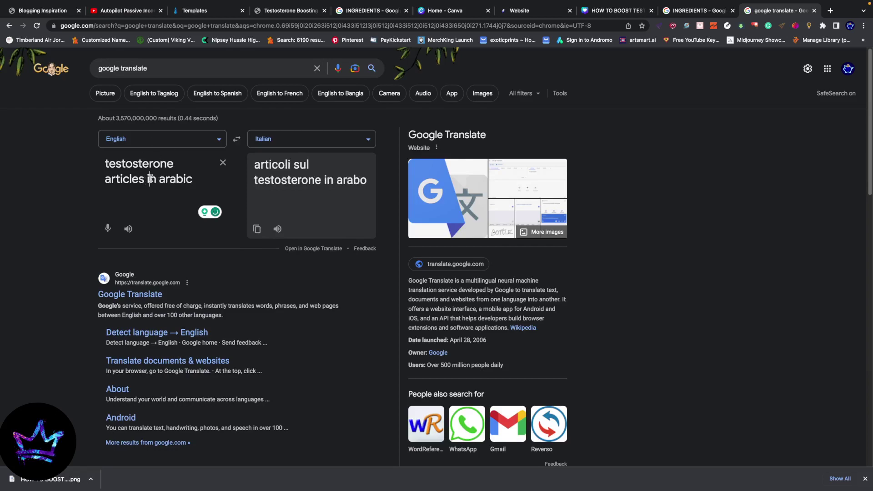
left_click(216, 217)
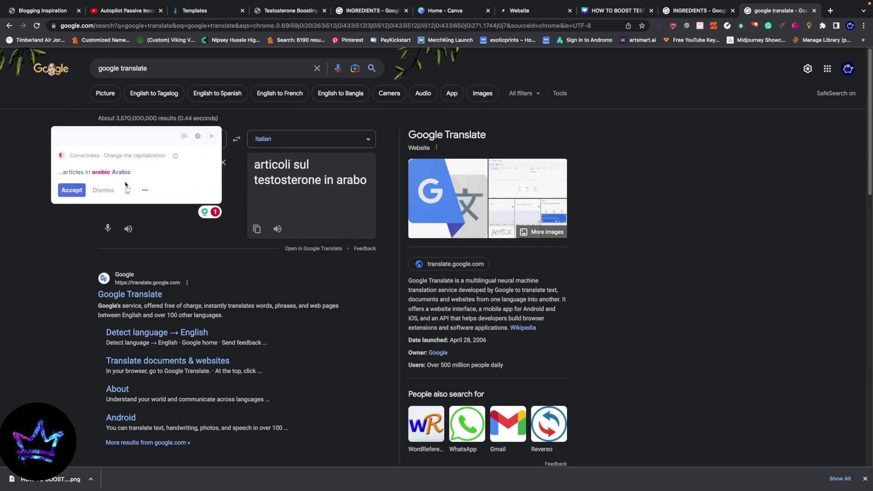
left_click(72, 190)
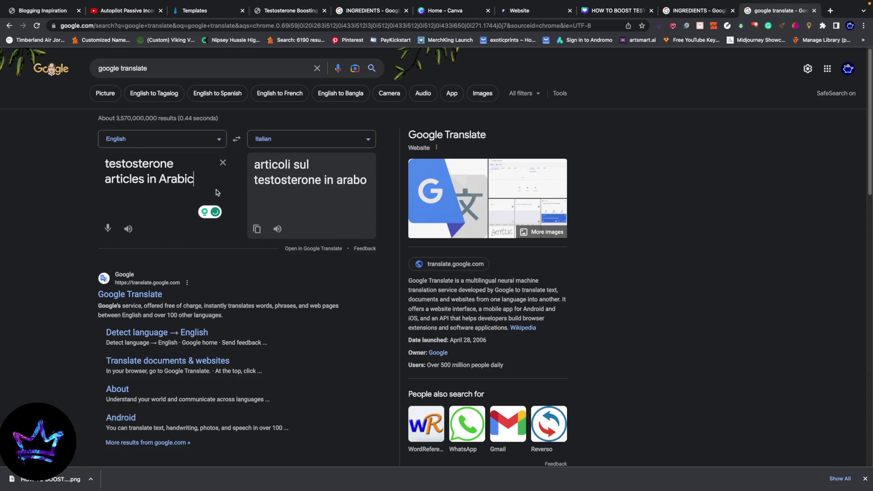
Set the translation's target language to Arabic and copy the translated phrase.
left_click(267, 137)
type("arabic")
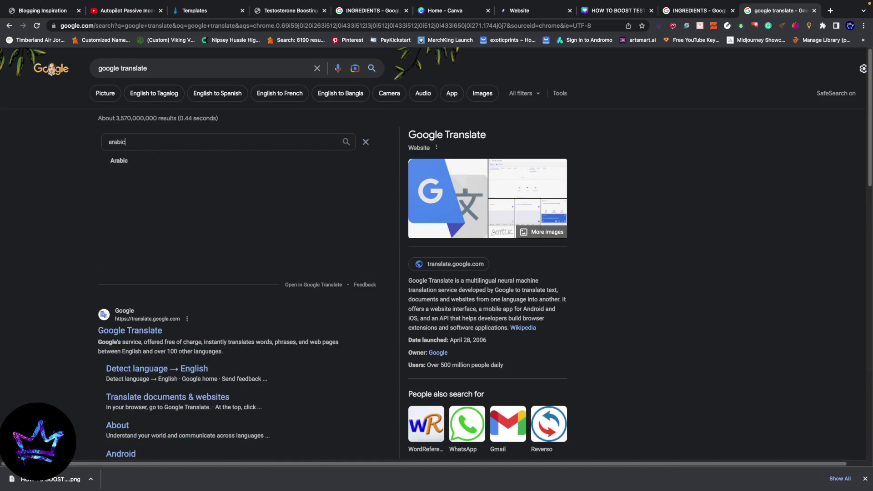
key("Return")
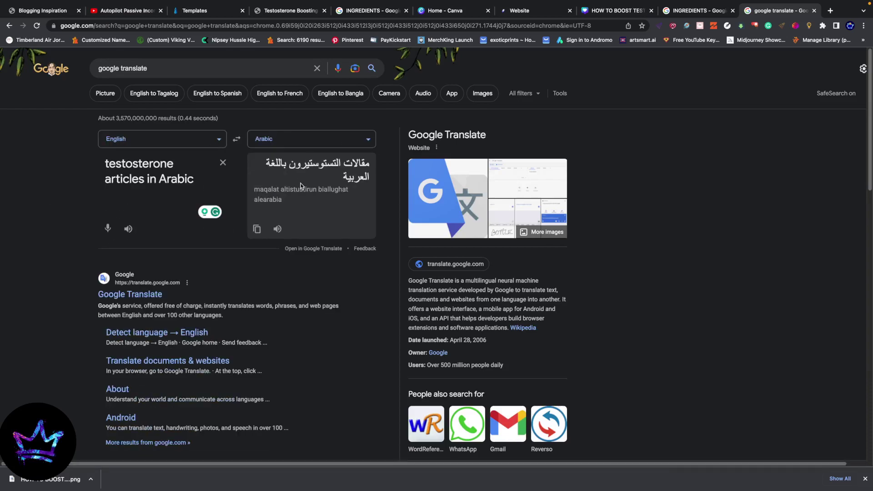
left_click(262, 235)
Close the website preview and set the duplicated page's name and URL to the copied Arabic phrase "مقالات التستوستيرون باللغة العربية".
left_click(517, 12)
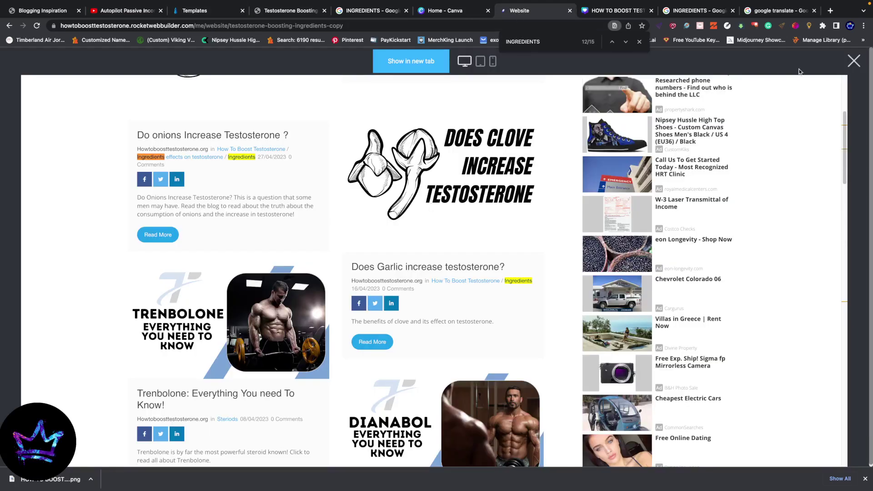
left_click(854, 61)
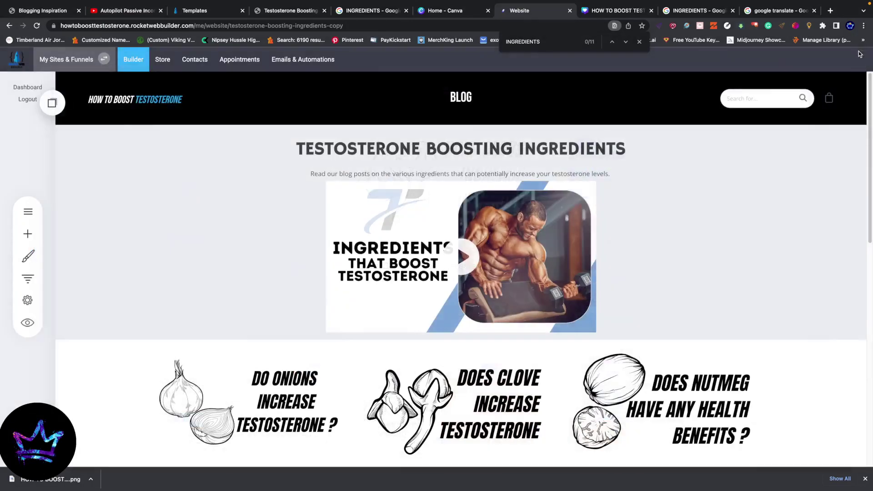
left_click(27, 211)
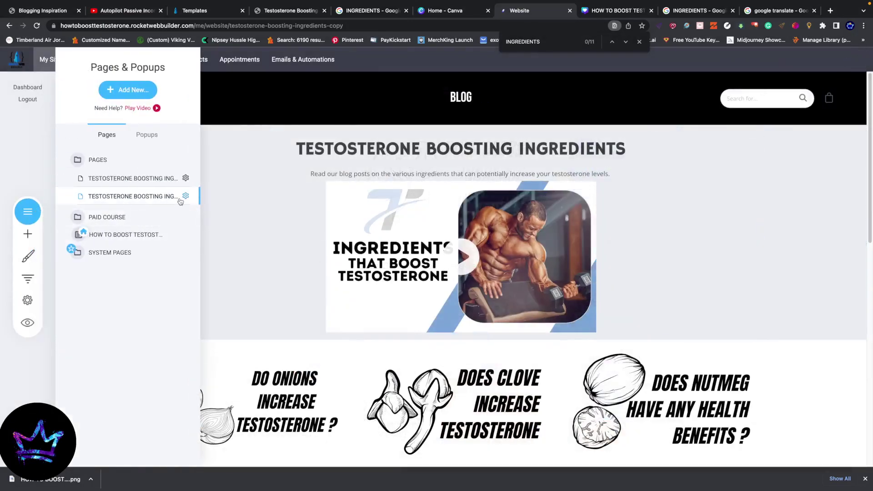
left_click(185, 197)
left_click(193, 135)
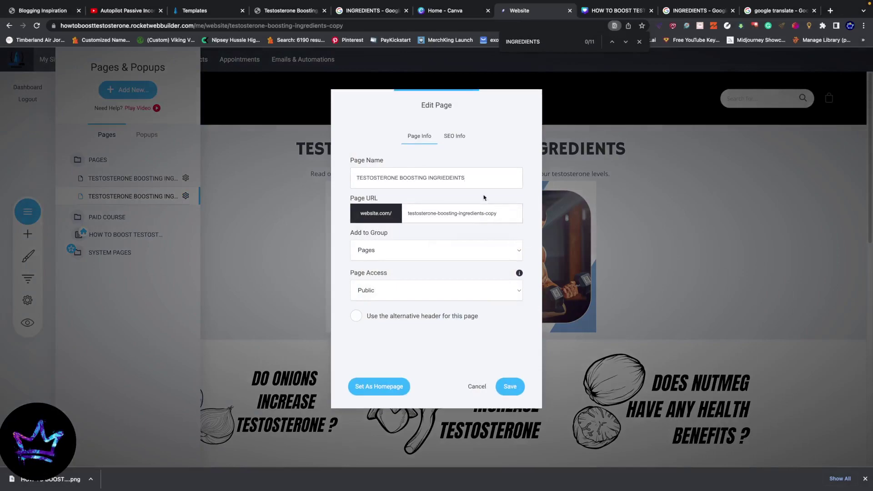
left_click_drag(473, 178, 299, 179)
key("ctrl+v")
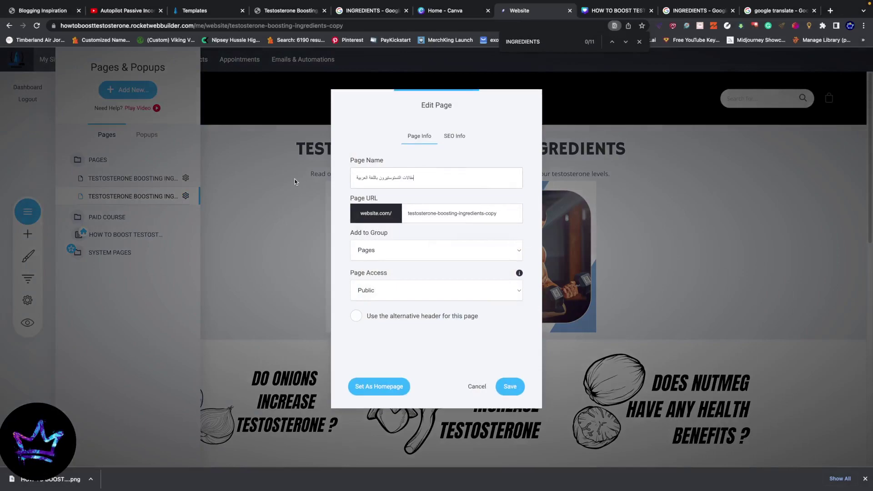
triple_click(514, 216)
key("ctrl+v")
Replace the duplicated page's SEO title and meta description with "مقالات التستوستيرون باللغة العربية".
left_click(456, 135)
left_click_drag(508, 215, 275, 212)
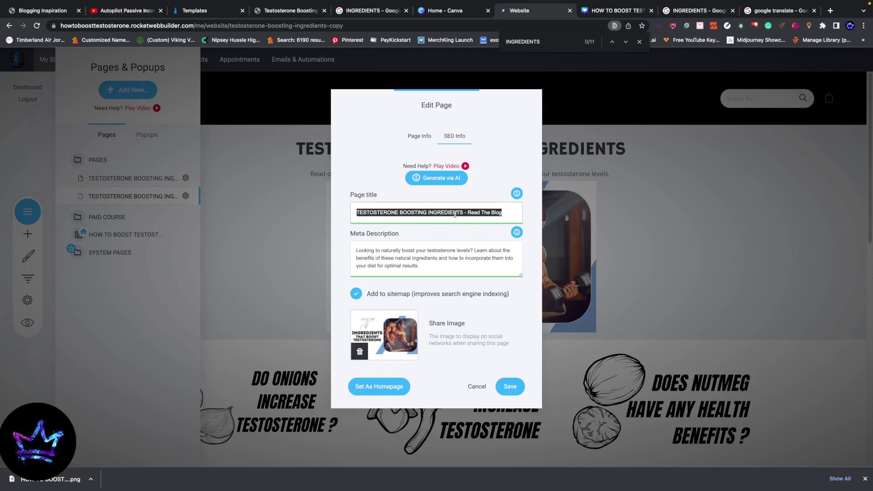
key("super+v")
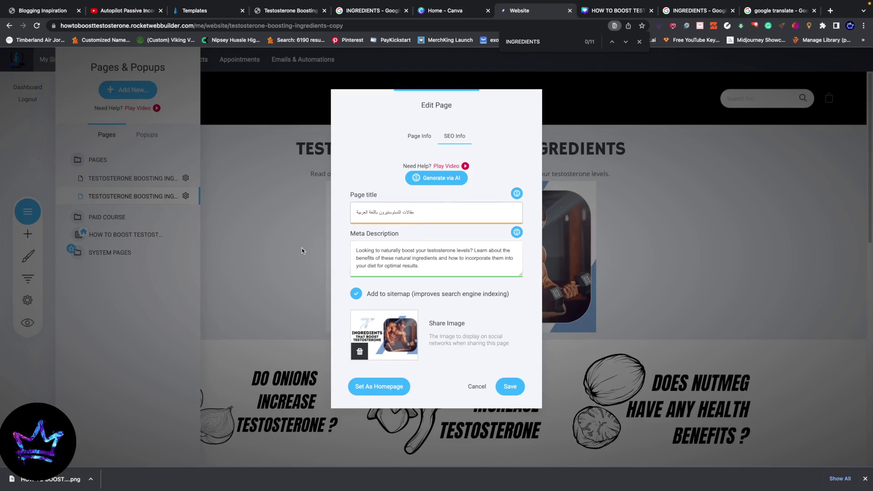
left_click_drag(510, 266, 304, 247)
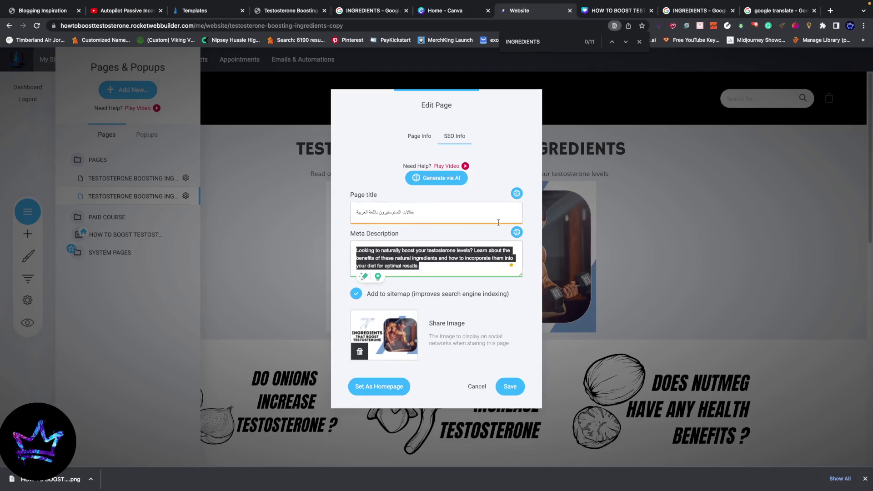
key("super+v")
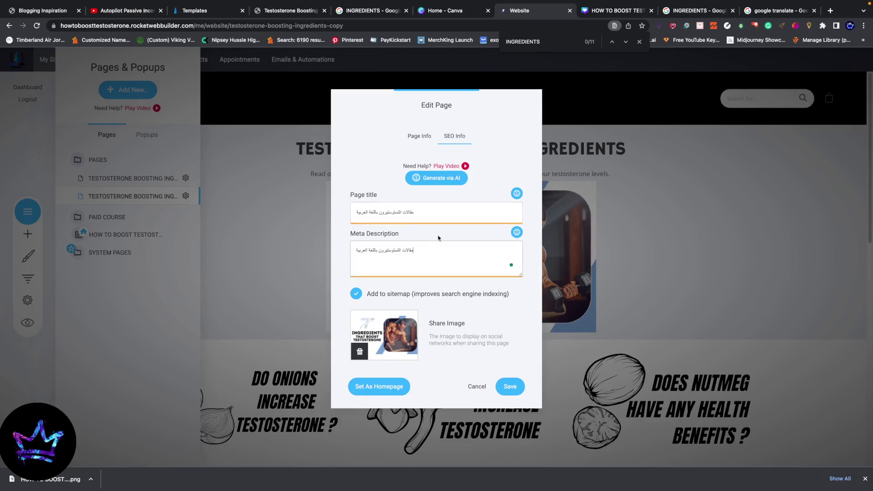
left_click(425, 214)
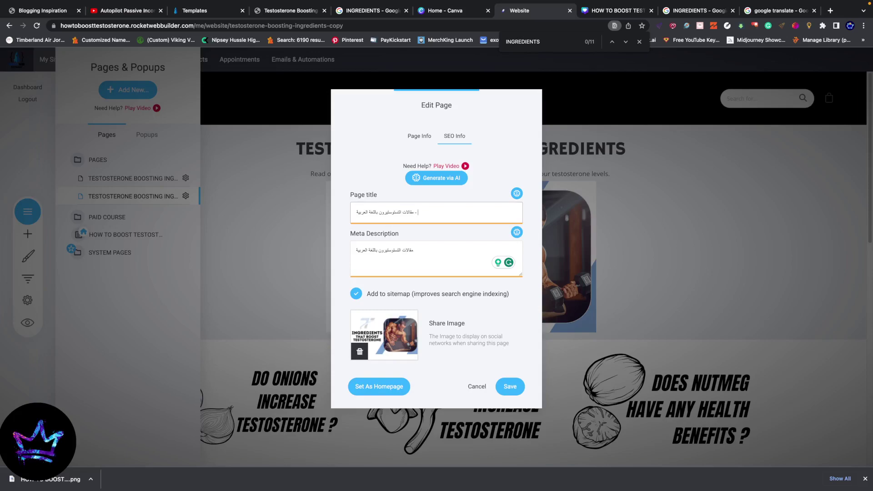
key("super+alt+i")
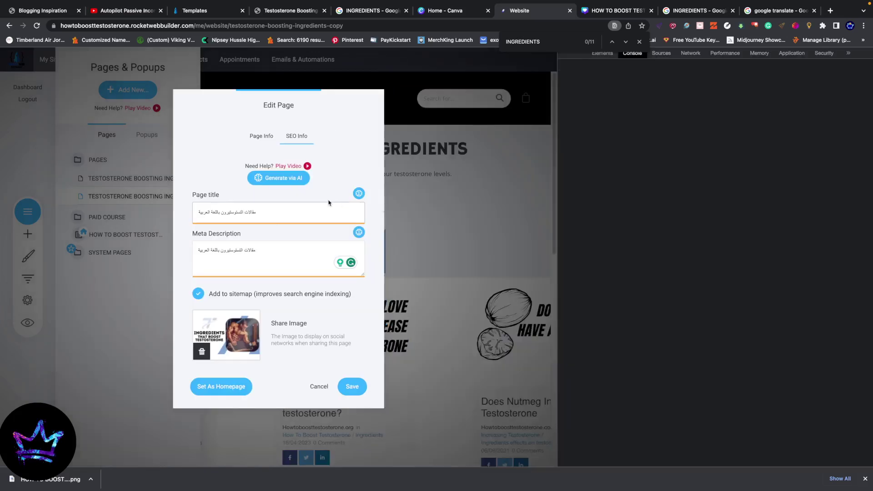
left_click(864, 54)
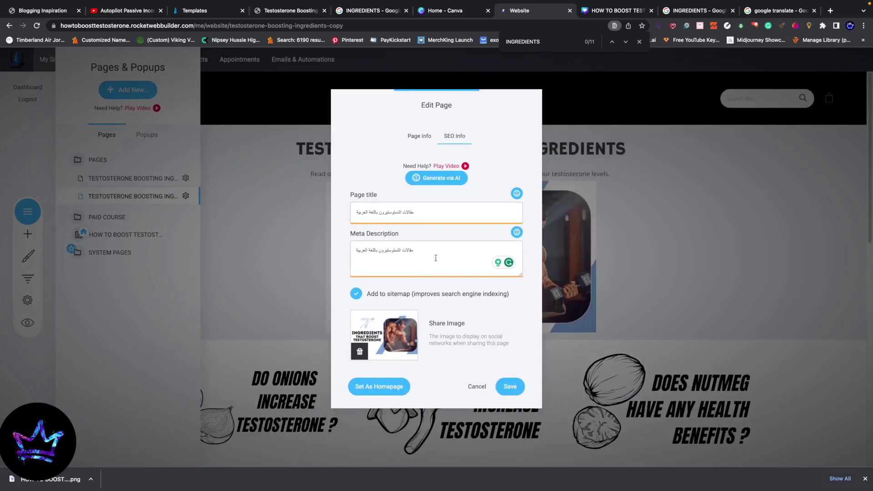
Copy the Arabic meta description text, remove the page's share image, and save the page settings.
left_click_drag(426, 262, 346, 249)
key("ctrl+c")
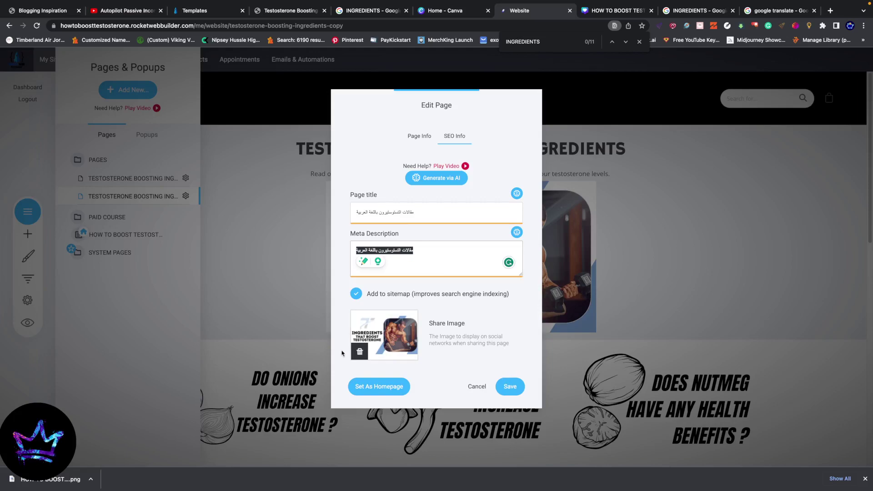
left_click(360, 352)
left_click(510, 386)
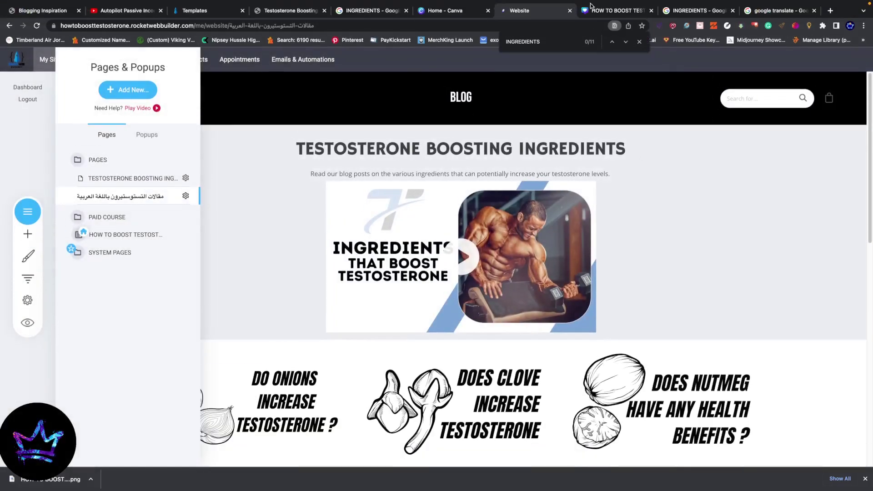
Switch to the Canva thumbnail design and duplicate the "INGREDIENTS THAT BOOST TESTOSTERONE" page.
left_click(612, 10)
left_click(432, 248)
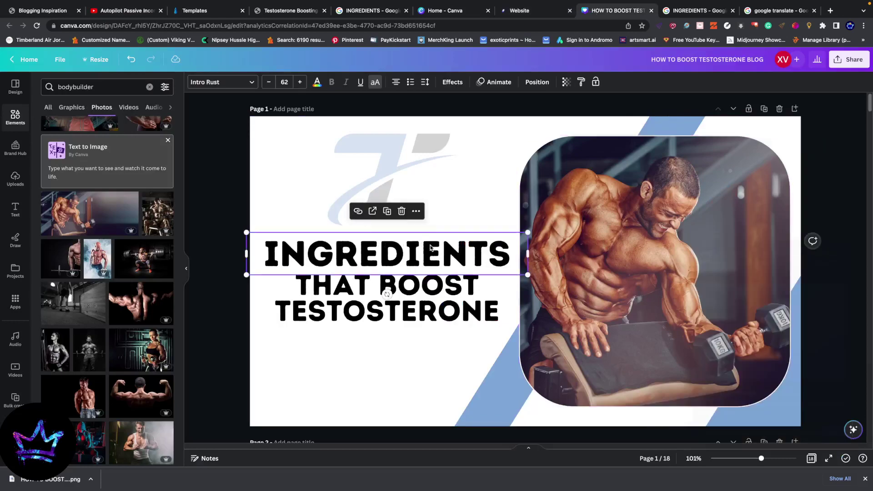
scroll(605, 229, "down", 5)
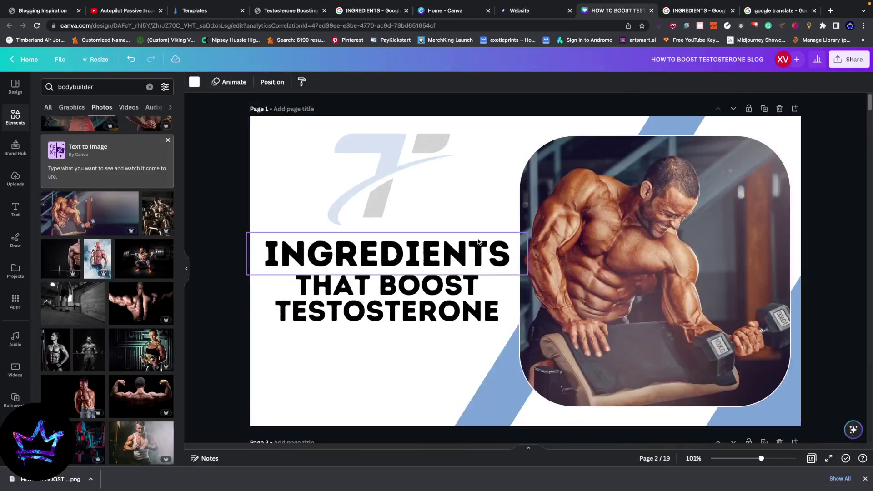
Replace the "INGREDIENTS" heading on page 1 with "مقالات التستوستيرون باللغة العربية" and delete the "THAT BOOST TESTOSTERONE" text.
left_click(479, 242)
left_click(508, 253)
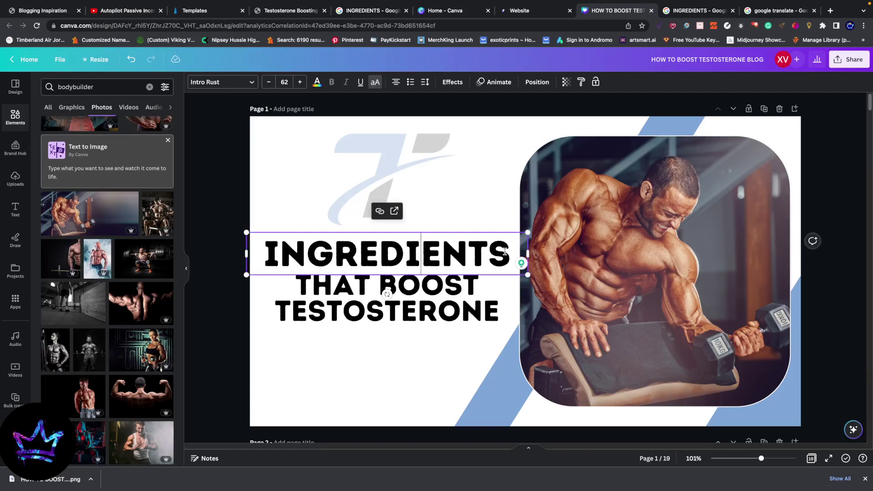
left_click_drag(509, 253, 262, 251)
key("super+v")
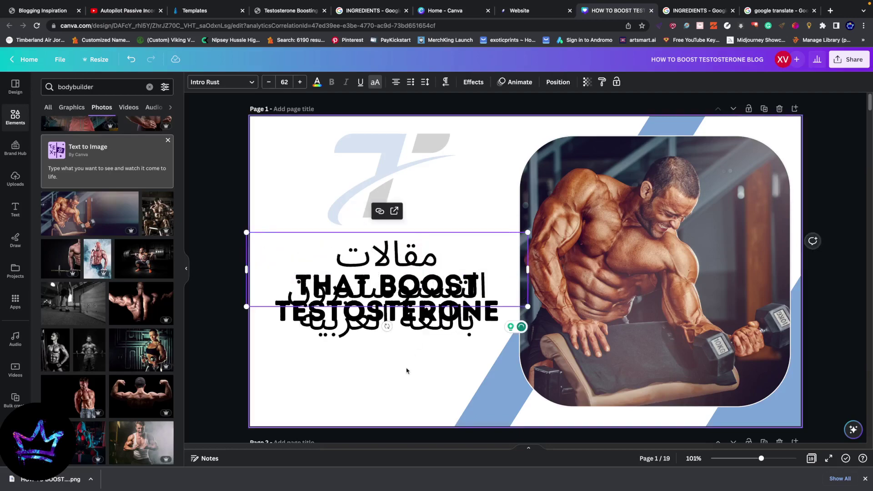
left_click_drag(283, 347, 276, 365)
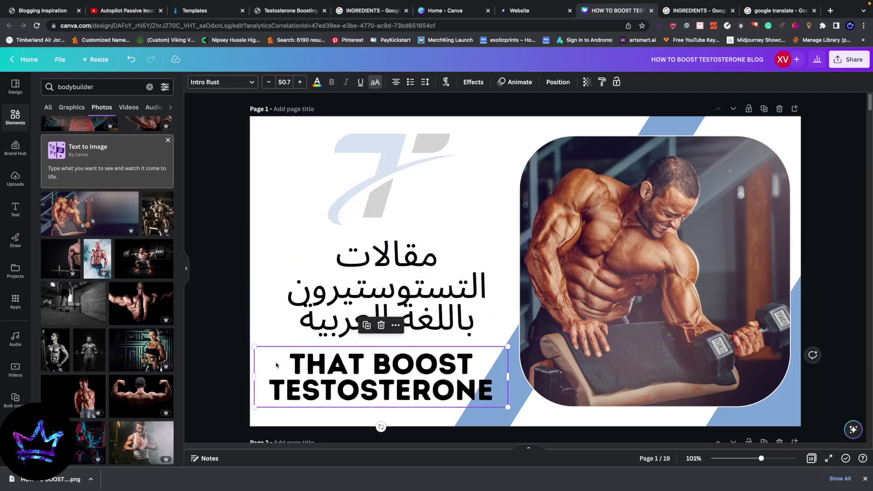
key("Delete")
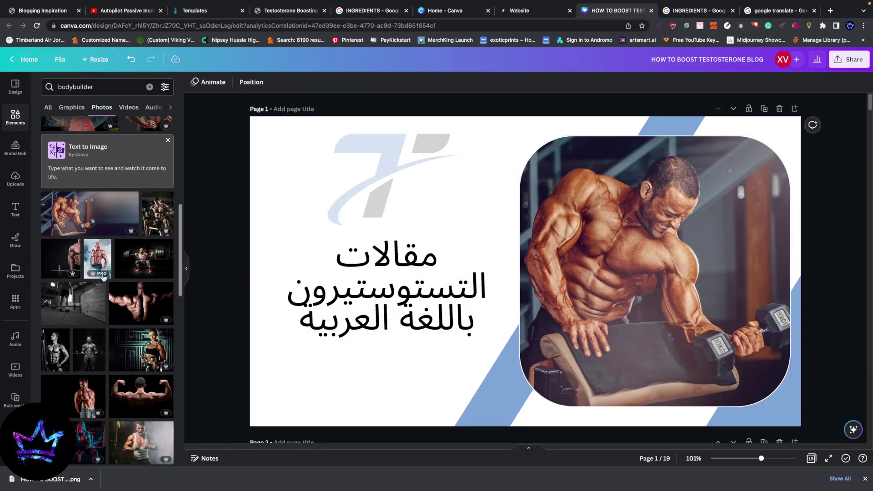
Replace the photo in the rounded frame with the dark gym photo of a man in a black tank top lifting a dumbbell.
scroll(103, 278, "down", 10)
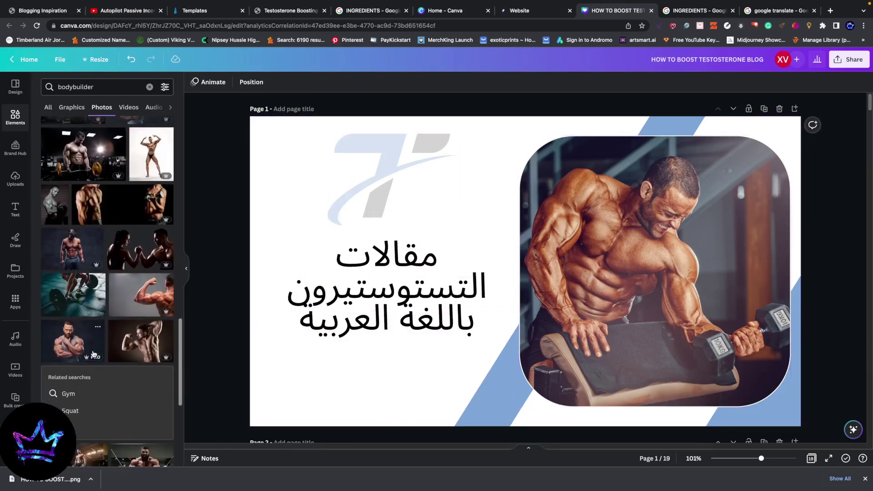
scroll(93, 354, "up", 2)
left_click_drag(73, 421, 602, 231)
left_click_drag(73, 182, 692, 183)
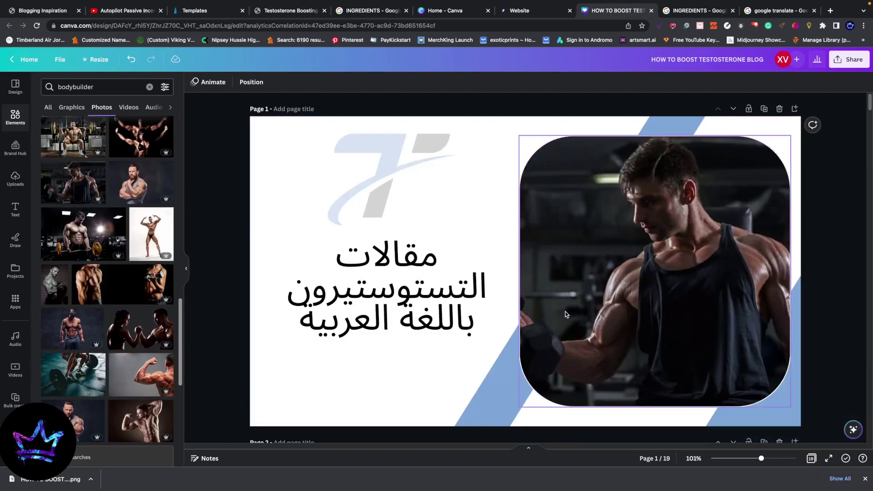
Replace the framed photo on page 1 with the bearded bodybuilder in a black tank top from the bodybuilder photo results.
scroll(98, 403, "down", 5)
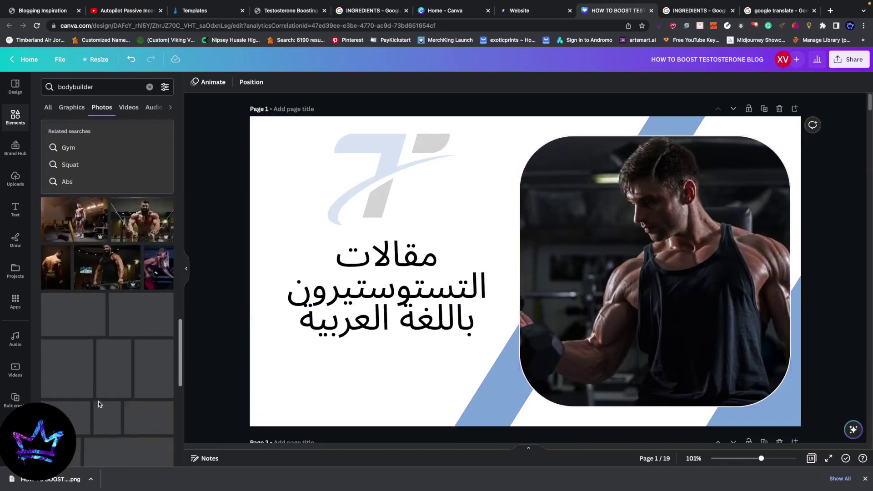
left_click_drag(107, 191, 739, 195)
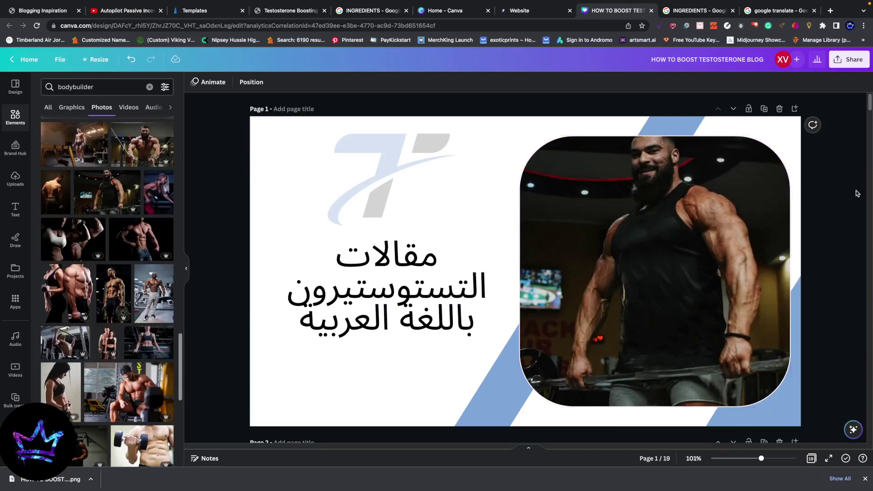
left_click(847, 62)
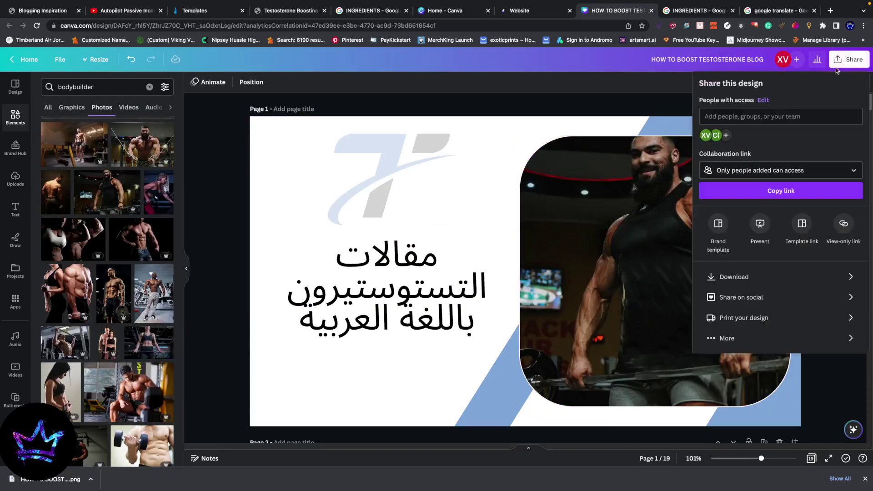
left_click(746, 277)
Enlarge the Arabic title on page 1 to font size 74 and center it beneath the logo.
left_click(470, 324)
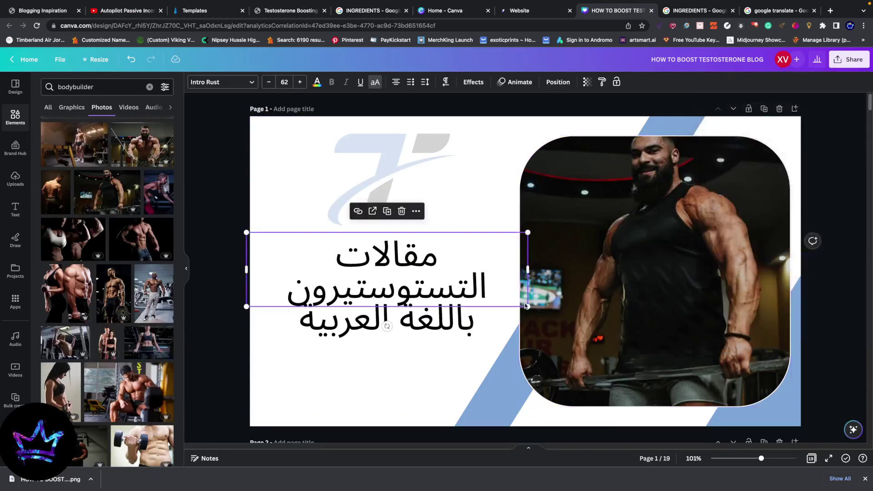
left_click_drag(527, 306, 582, 320)
key("Escape")
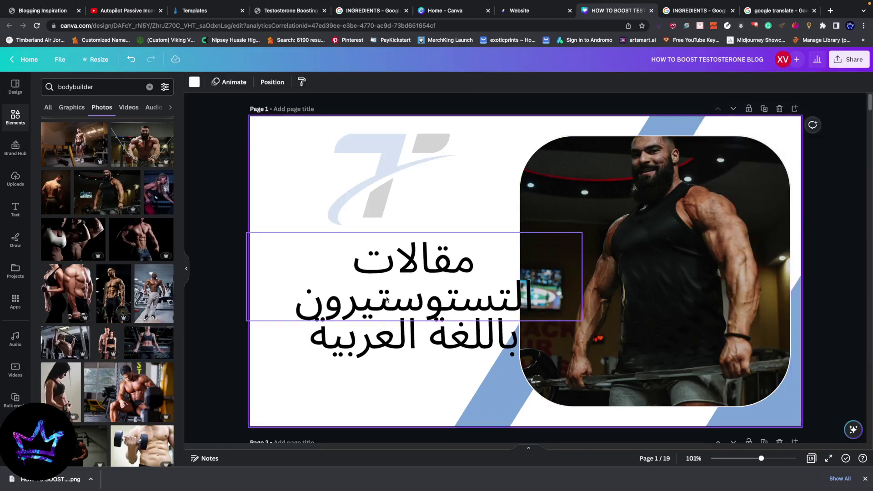
left_click_drag(387, 299, 359, 291)
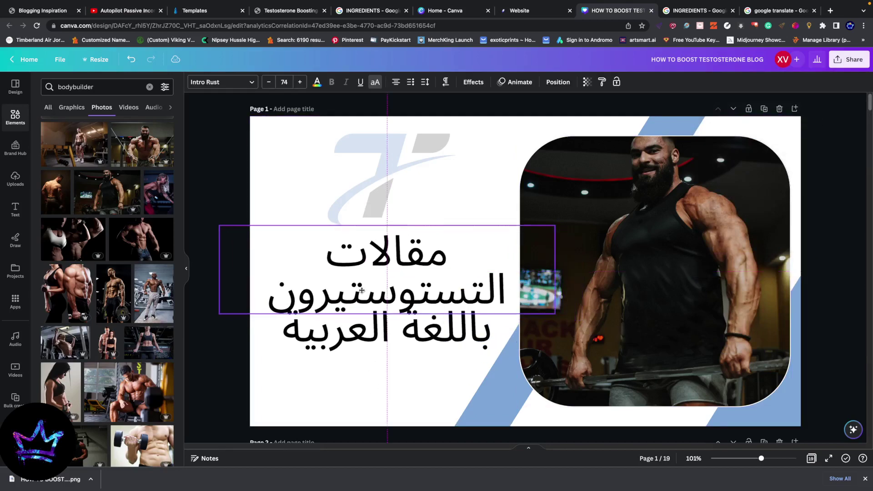
Download only page 1 of the design as a PNG.
left_click(850, 59)
left_click(727, 277)
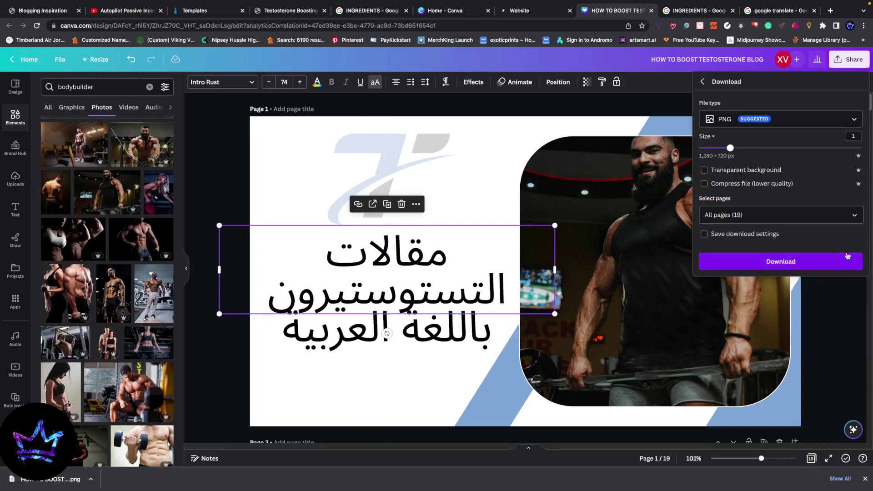
left_click(856, 216)
left_click(750, 256)
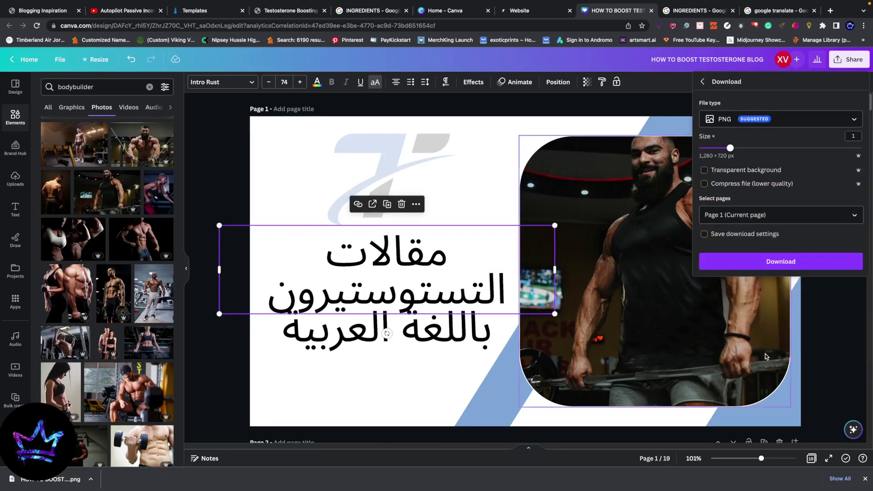
left_click(777, 263)
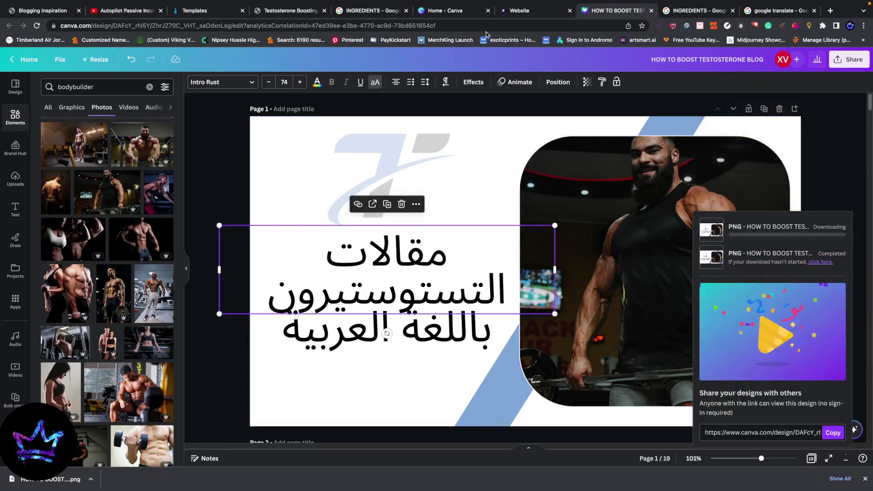
Switch to the website builder, replace the "Testosterone Boosting Ingredients" heading with "مقالات التستوستيرون باللغة العربية" and save the page.
left_click(542, 14)
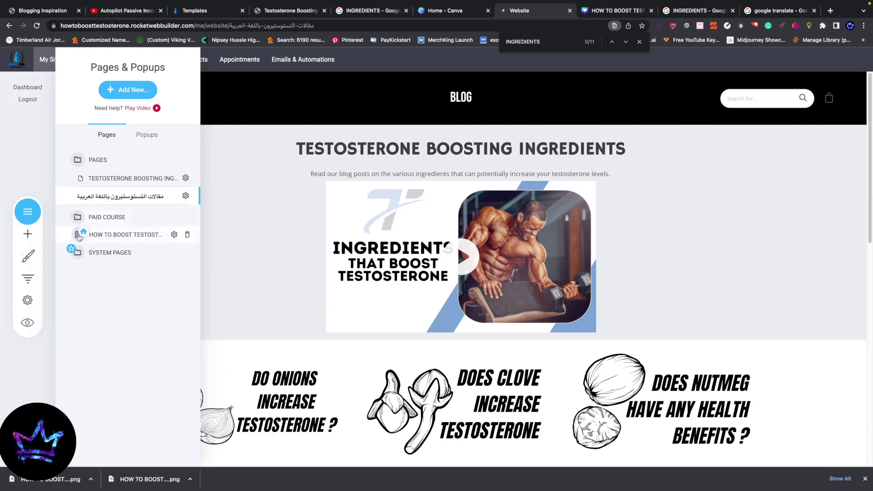
left_click(476, 149)
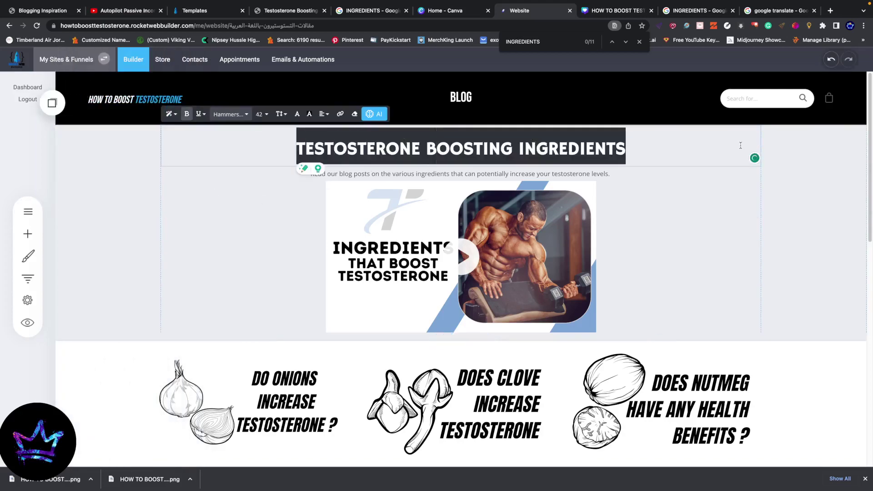
left_click(28, 212)
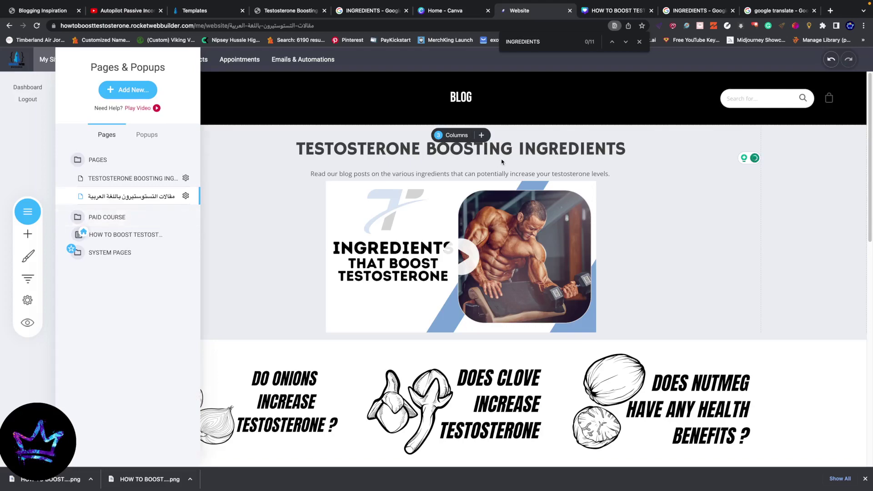
left_click(700, 151)
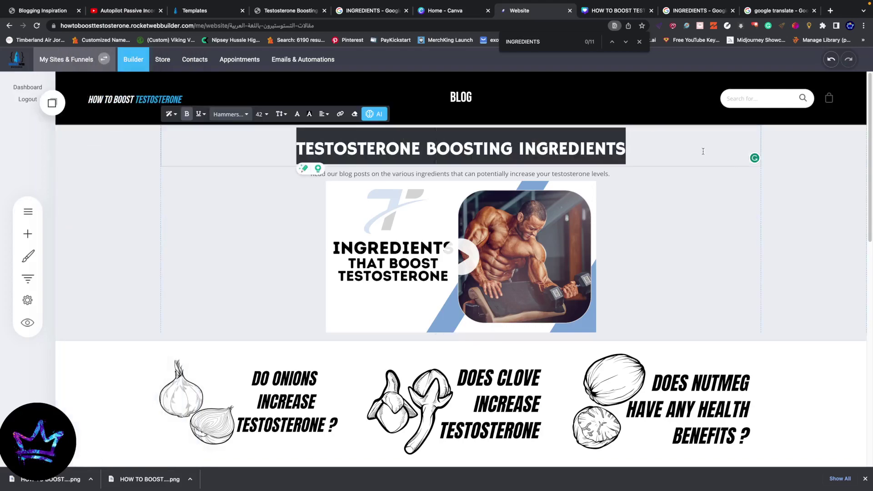
key("ctrl+v")
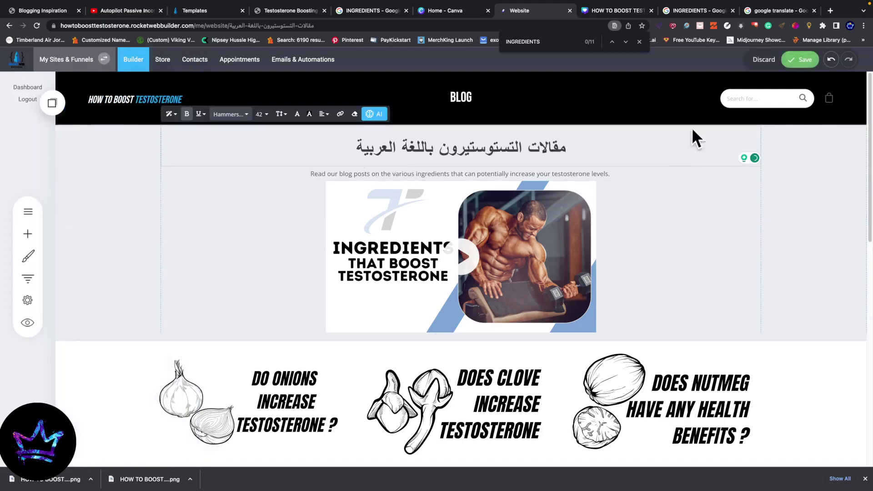
left_click(801, 59)
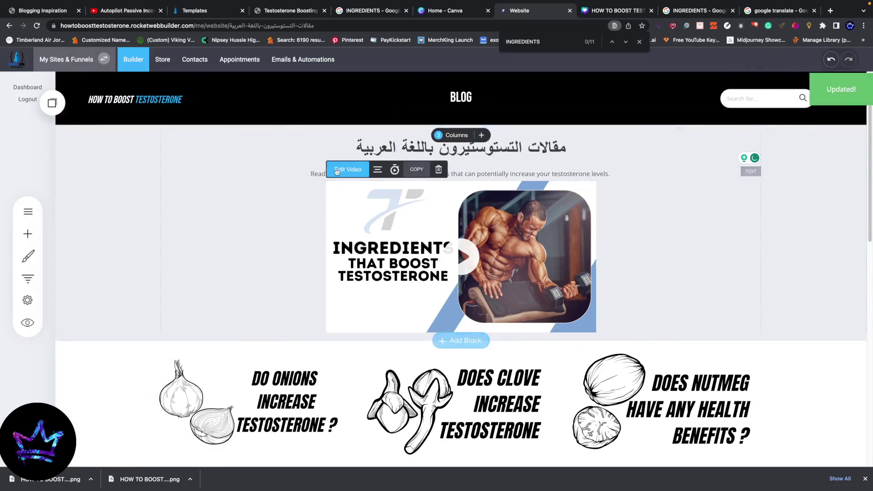
Open the file manager for the video's thumbnail, and rename the downloaded blog PNG in Finder as "مقالات التستوستيرون باللغة العربية".
left_click(348, 170)
left_click(720, 295)
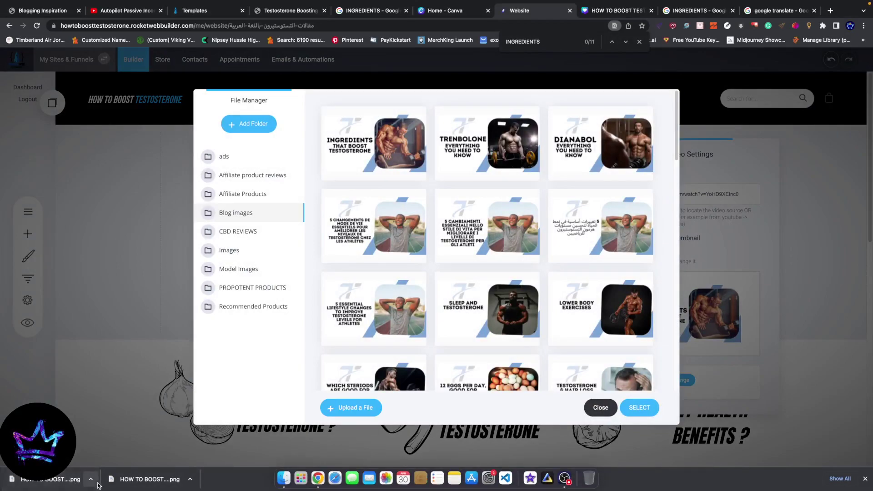
left_click(93, 481)
left_click(112, 468)
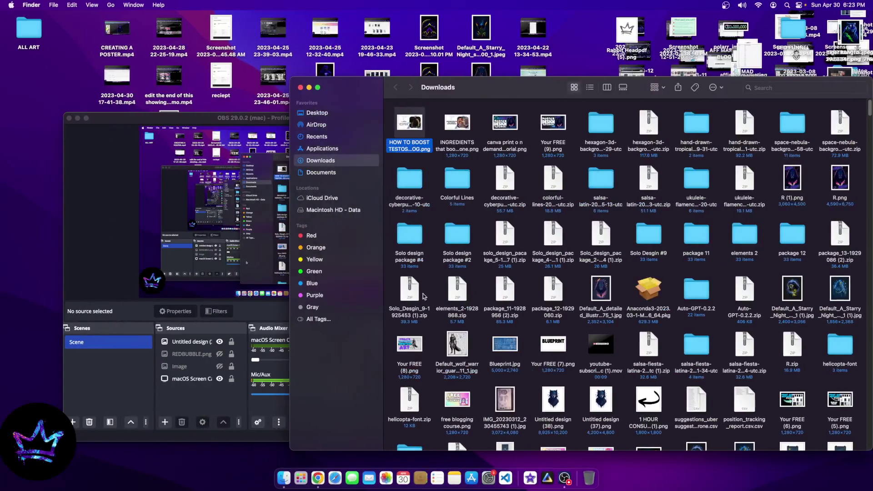
right_click(412, 129)
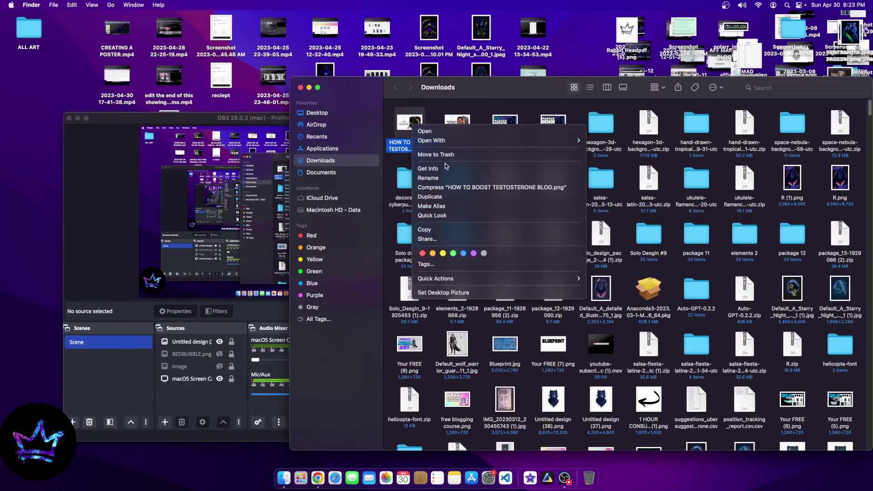
left_click(436, 178)
type("مقالات التستوستيرون باللغة العربية")
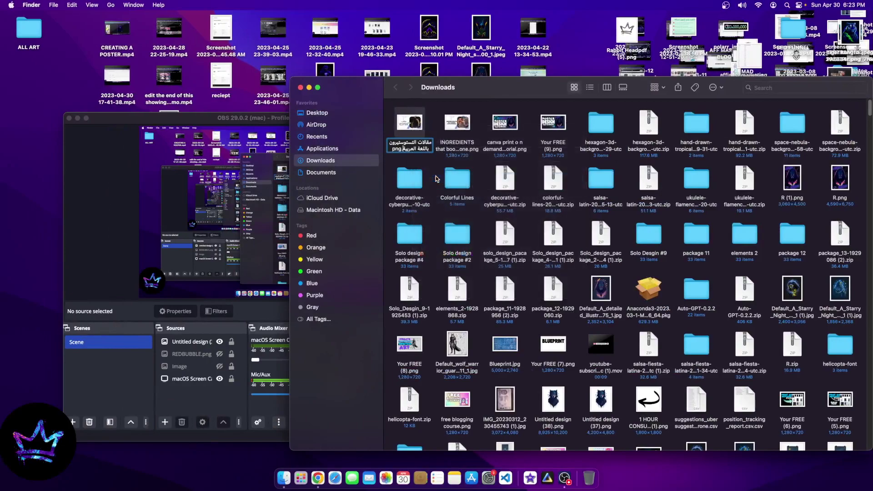
key("Return")
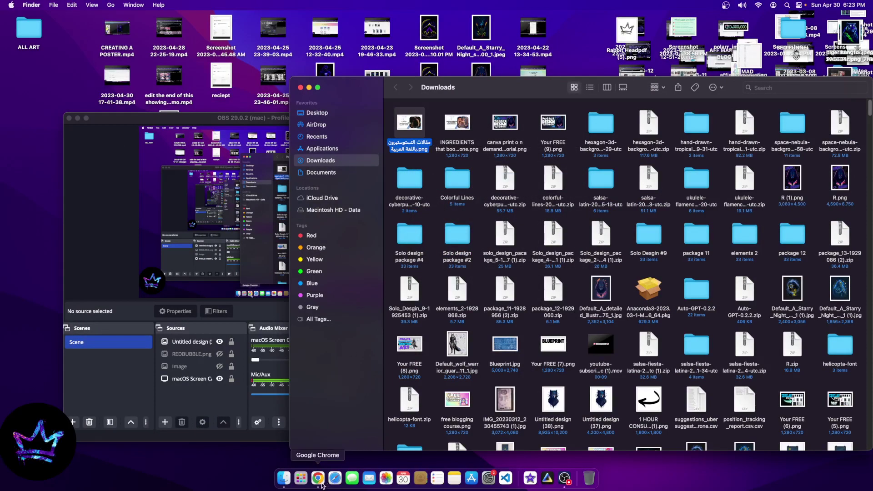
Return to Chrome, upload the renamed Arabic PNG to the Blog images folder and set it as the video's thumbnail.
left_click(318, 477)
left_click(359, 408)
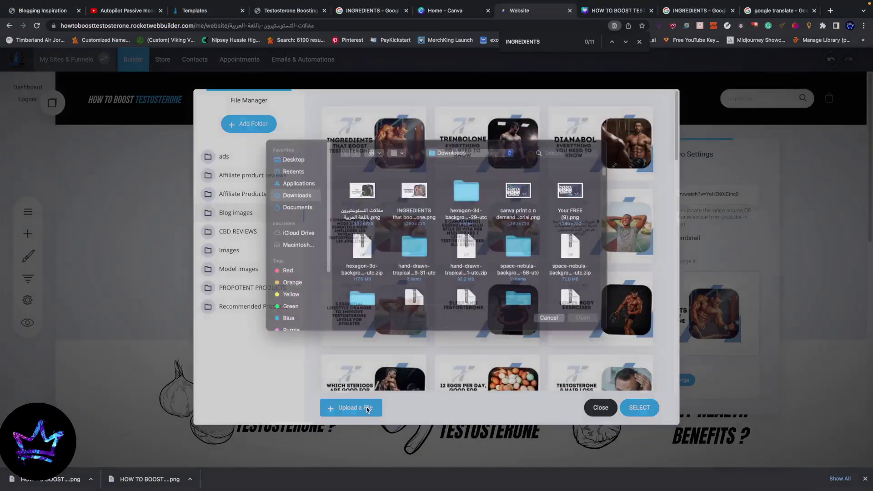
left_click(365, 203)
double_click(365, 204)
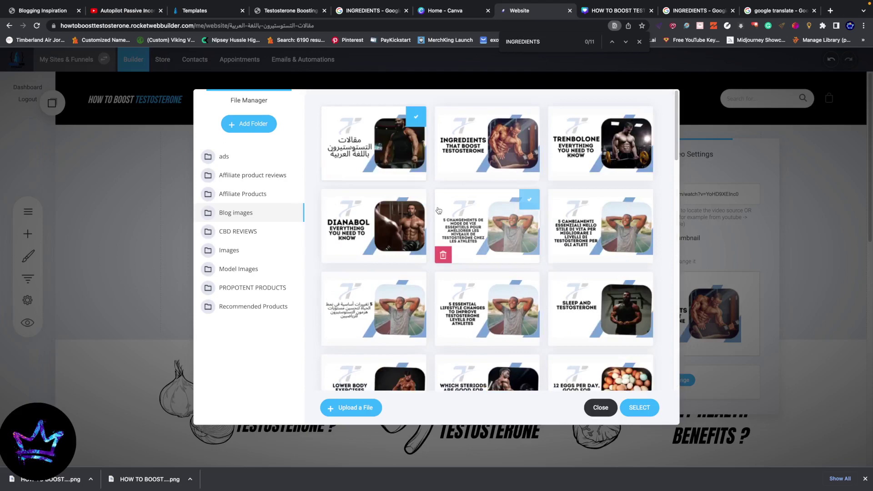
left_click(639, 408)
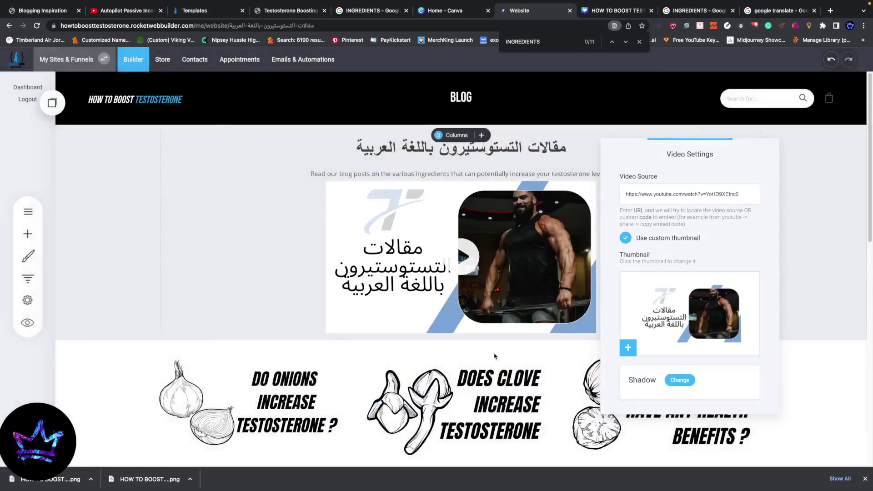
left_click(459, 230)
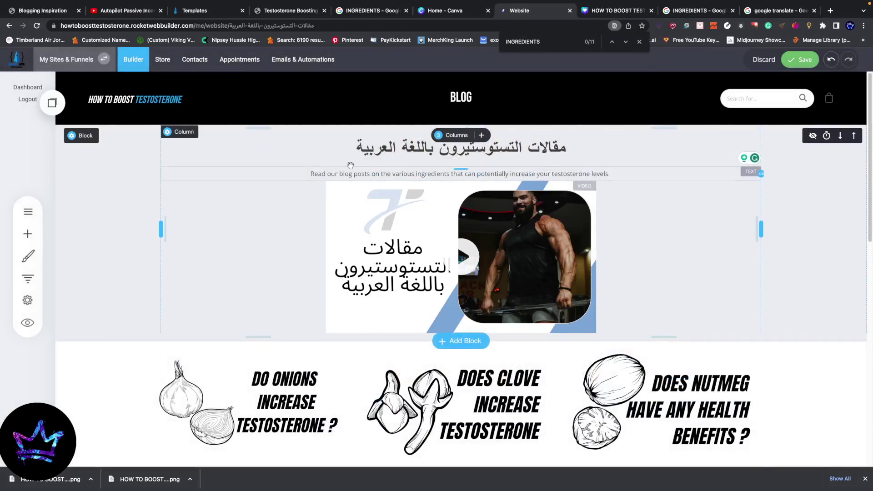
Change the description under the heading to "Read our blog posts on how to increase testosterone levels in arabic".
left_click_drag(310, 174, 631, 172)
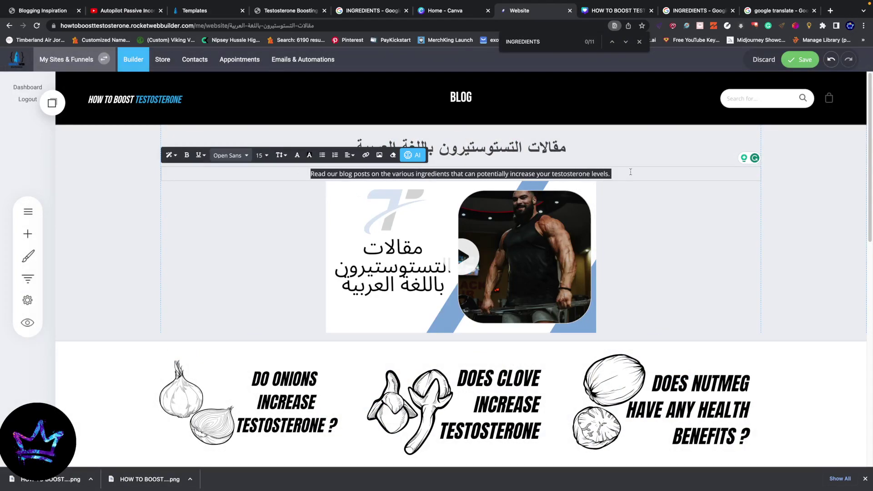
double_click(403, 173)
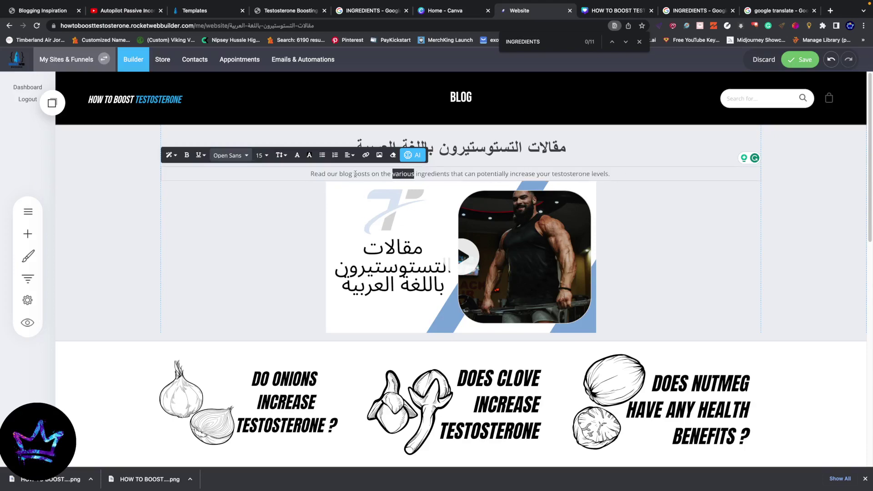
left_click(376, 174)
left_click_drag(383, 174, 650, 180)
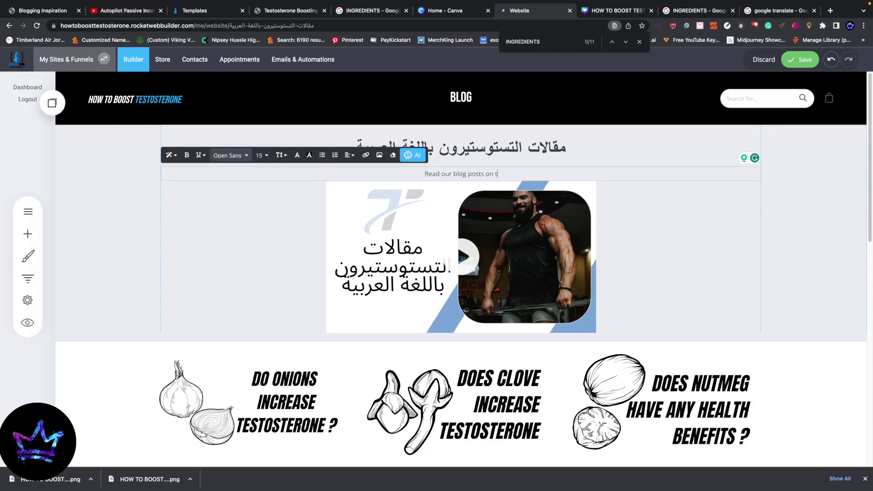
key("BackSpace")
type("rease testosteron")
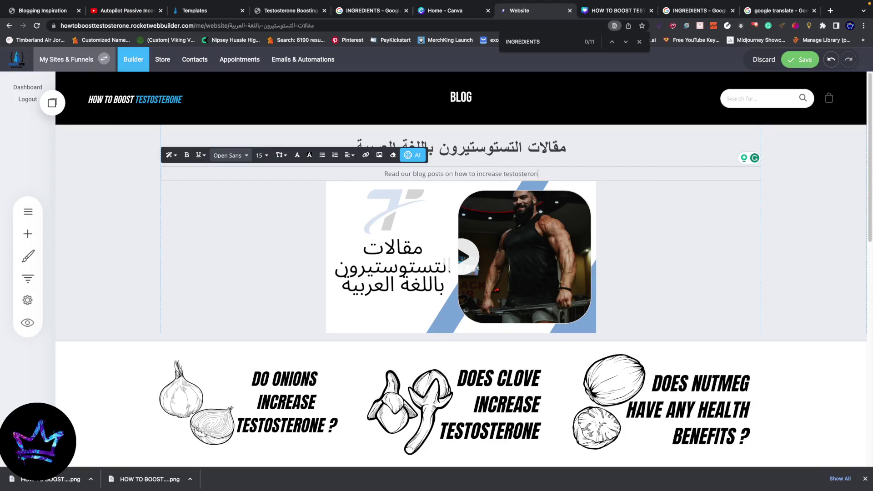
type("e levels in arabic")
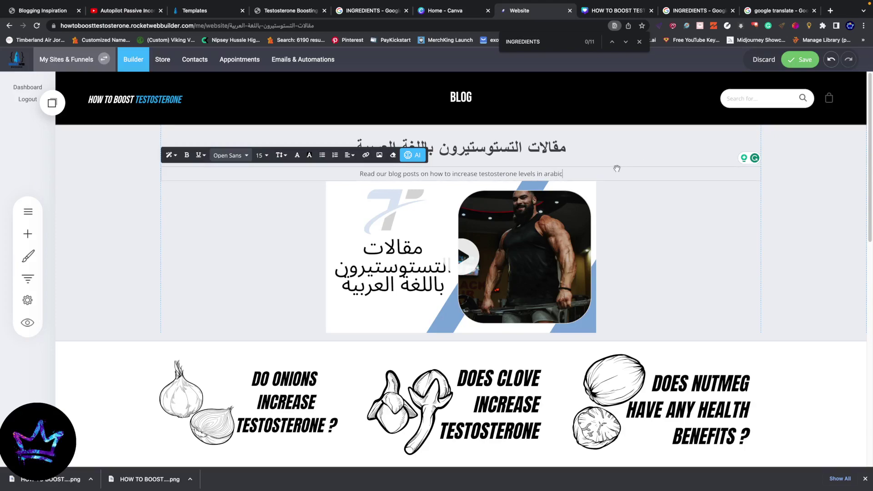
Translate the full description sentence from English to Arabic in Google Translate and copy the translation.
left_click_drag(609, 172, 320, 169)
key("super+c")
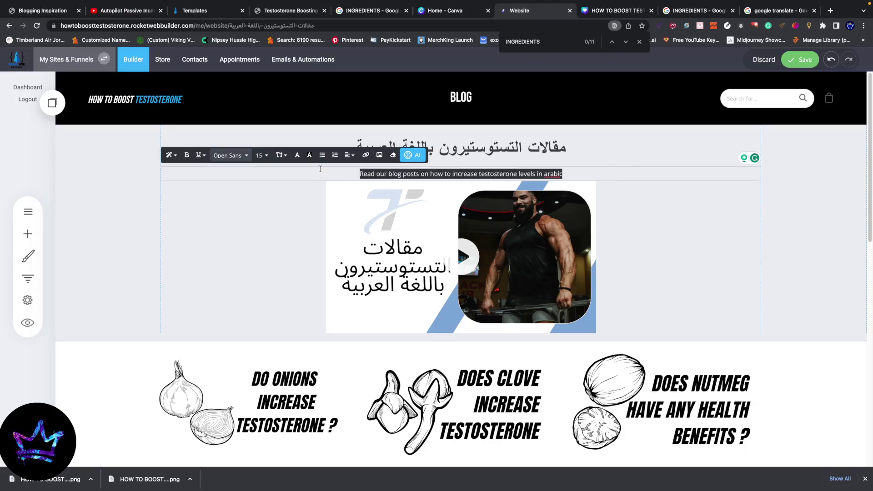
left_click(753, 13)
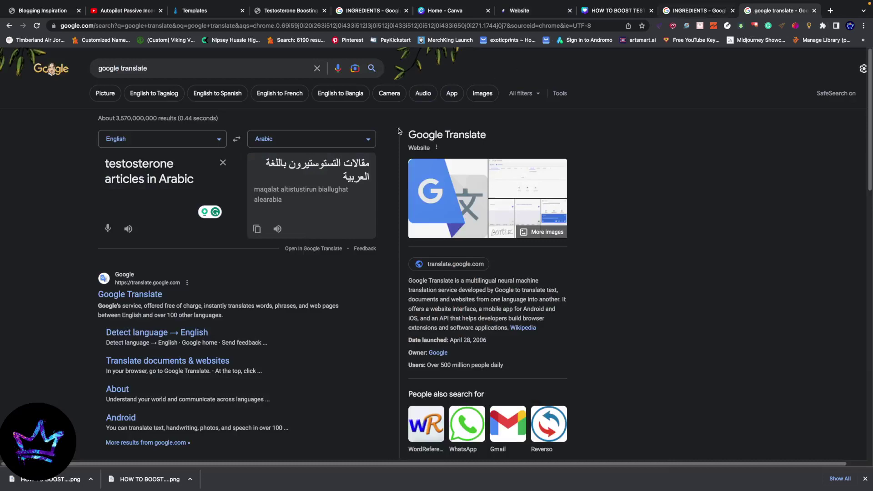
left_click(224, 163)
key("super+v")
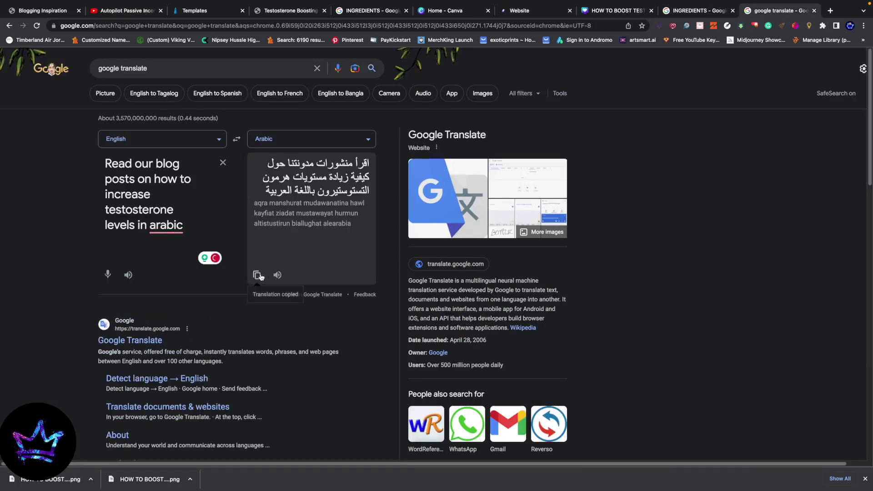
Switch back to the website builder page containing the blog description.
left_click(678, 12)
left_click(614, 11)
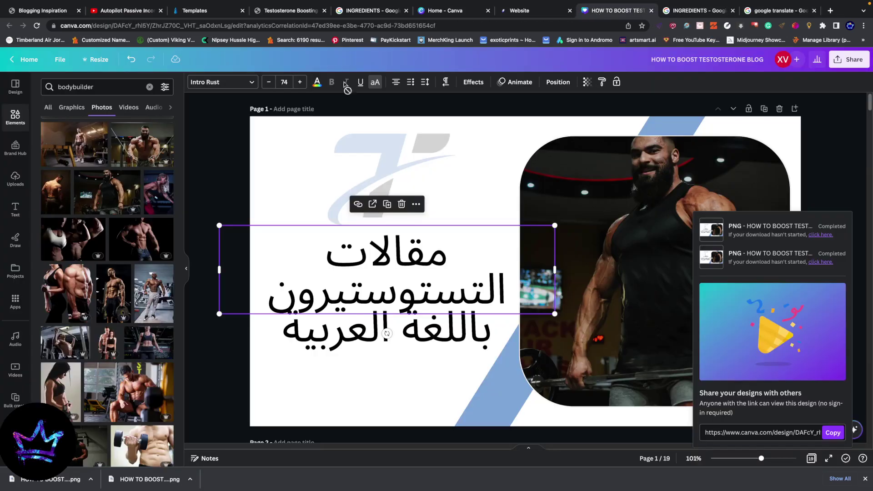
left_click(293, 14)
left_click(356, 14)
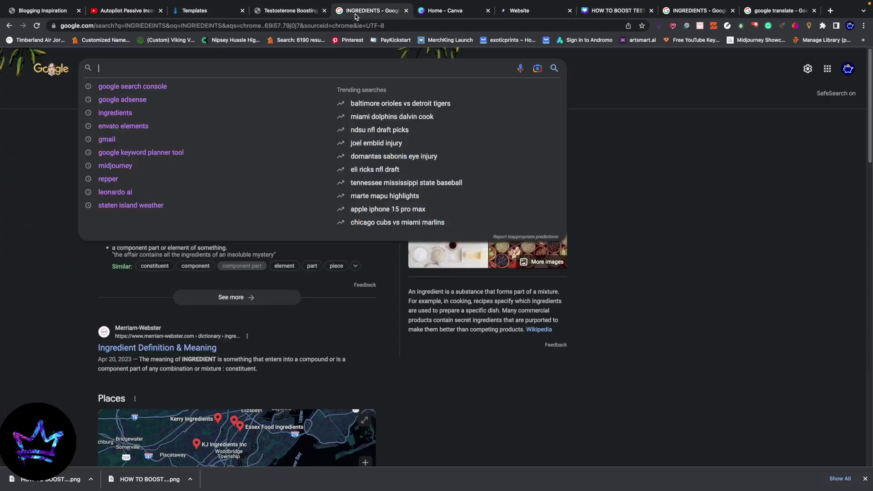
left_click(548, 13)
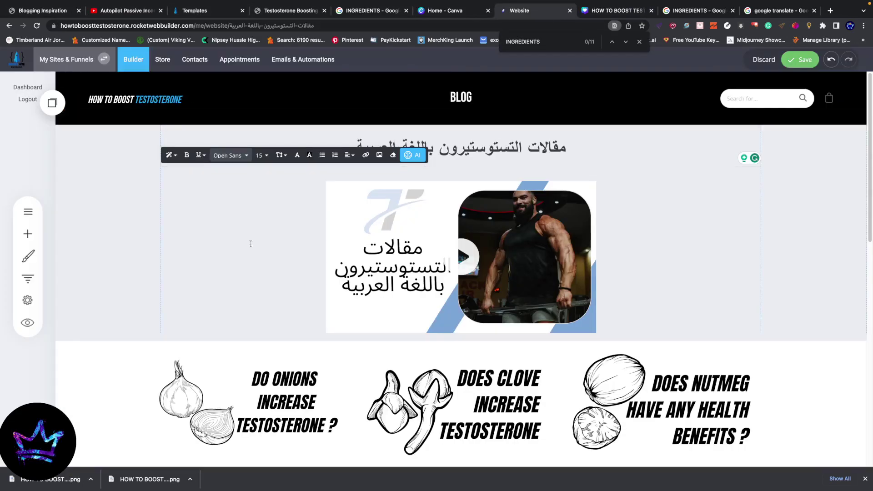
Paste the copied Arabic translation as the description under the heading and set its font size to 22.
left_click(474, 170)
key("super+v")
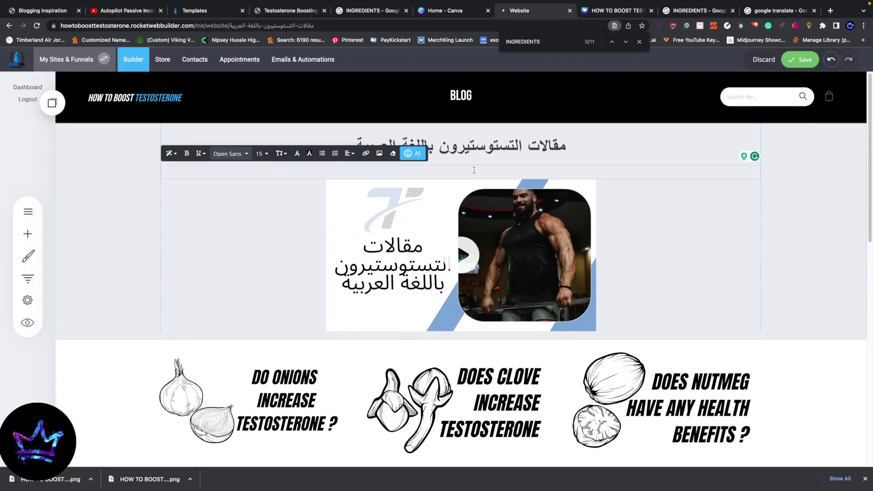
triple_click(357, 172)
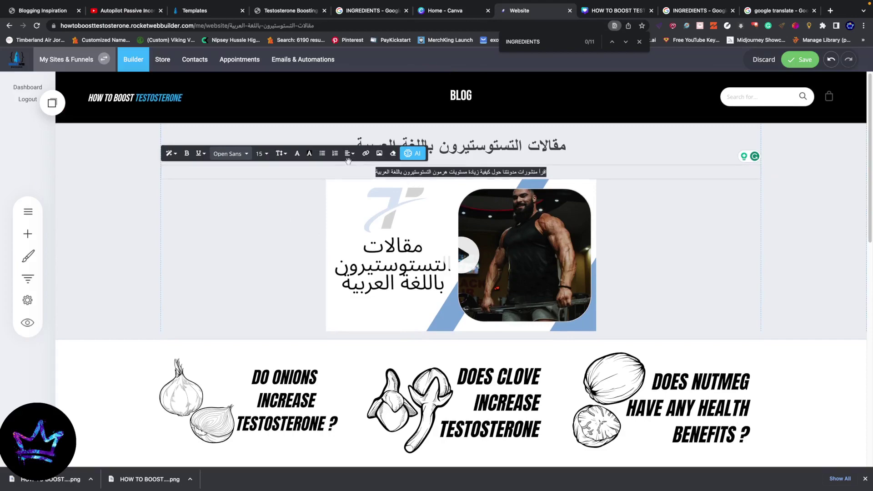
left_click(261, 153)
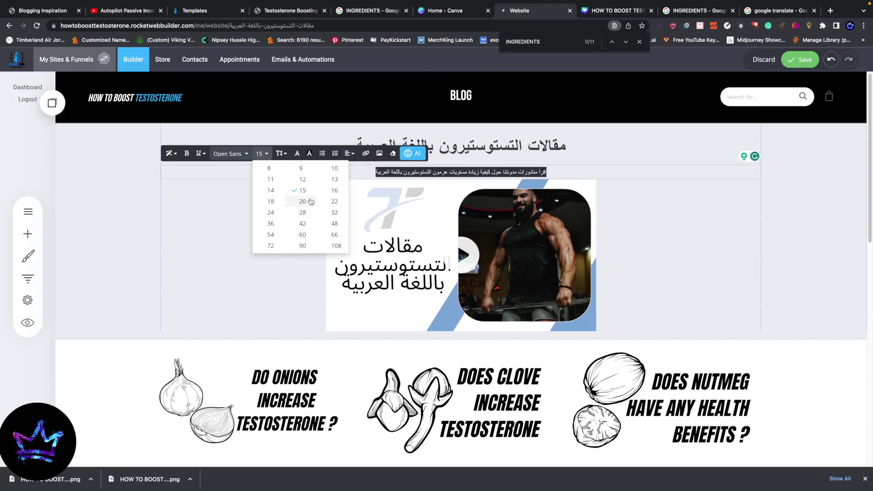
left_click(333, 202)
Set the Arabic heading's font size to 48 and save the page.
left_click(530, 145)
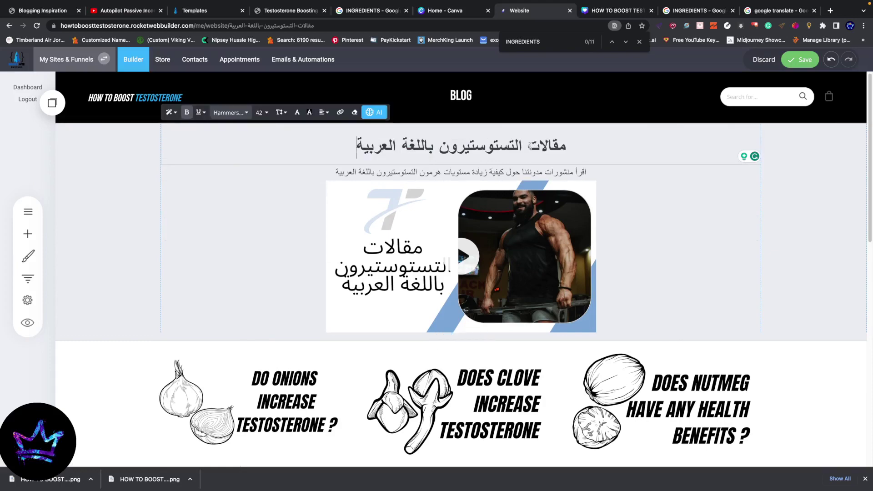
triple_click(311, 145)
left_click(262, 112)
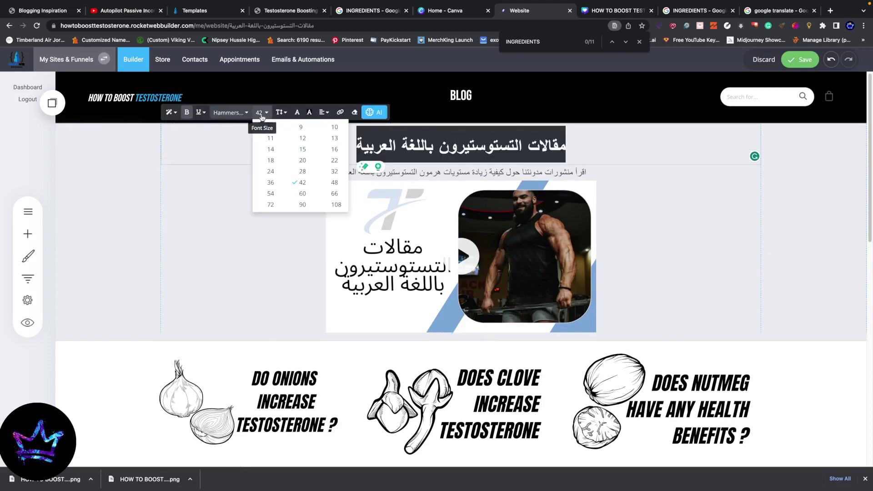
left_click(334, 182)
left_click(806, 61)
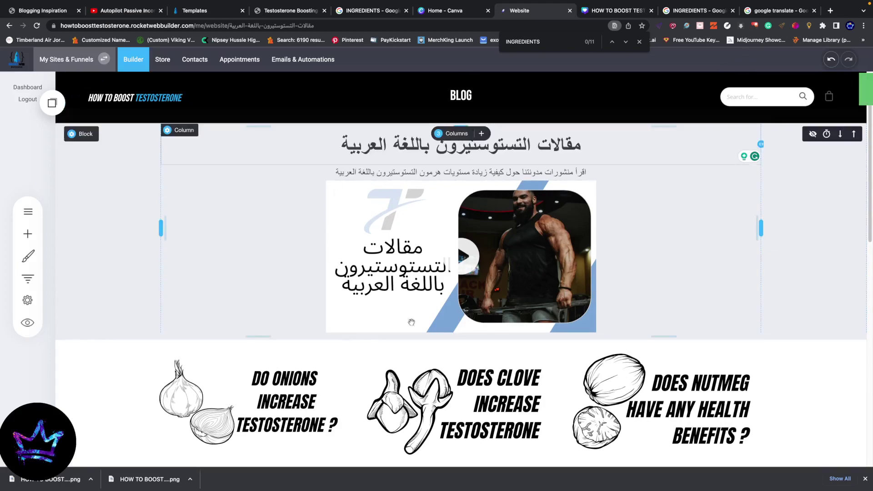
Edit the blog post list below the video so it shows posts from the category "التستوستيرون".
scroll(133, 331, "down", 7)
scroll(133, 332, "up", 4)
left_click(134, 332)
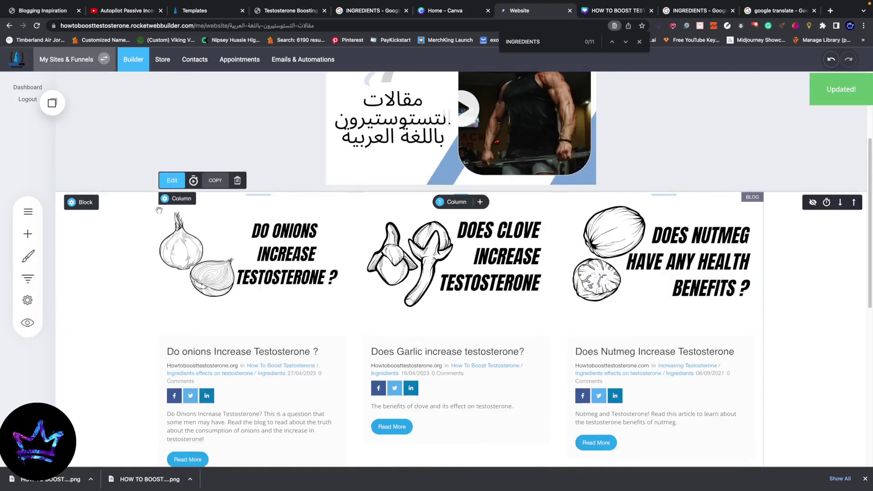
left_click(172, 181)
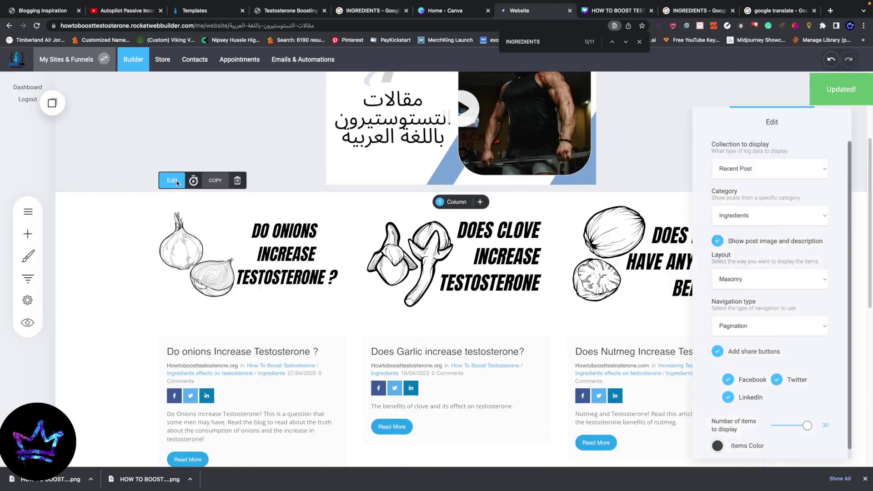
left_click(735, 219)
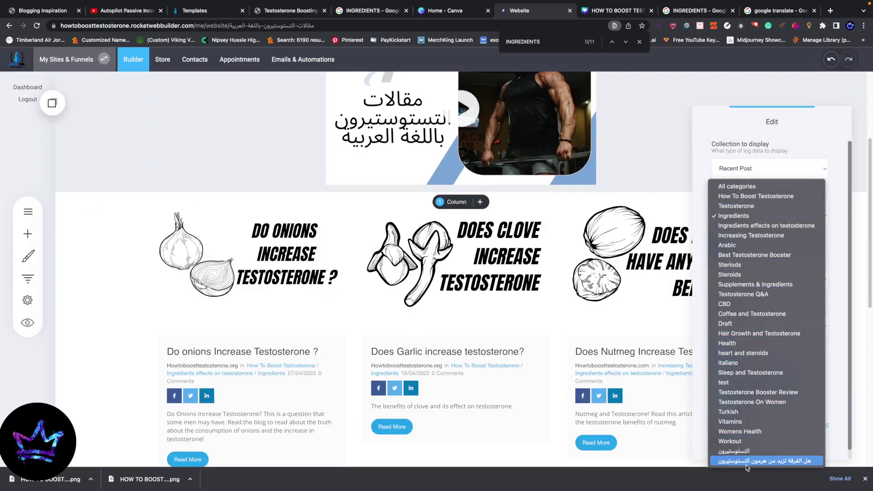
left_click(756, 452)
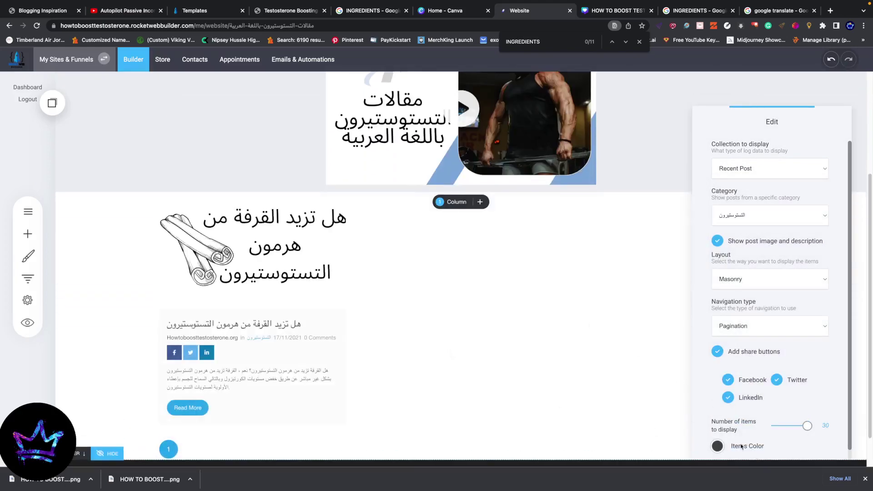
Try the category "هل القرفة تزيد من هرمون التستوستيرون" for the post list and switch back to "التستوستيرون".
left_click(746, 217)
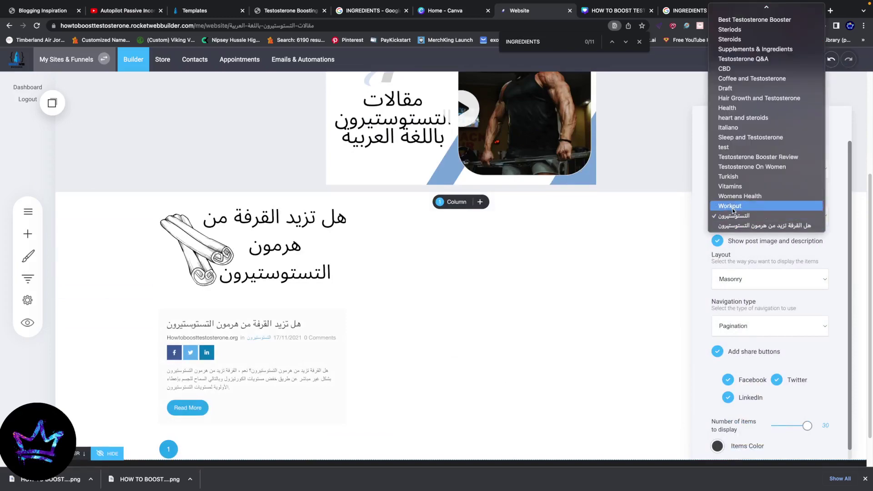
left_click(733, 228)
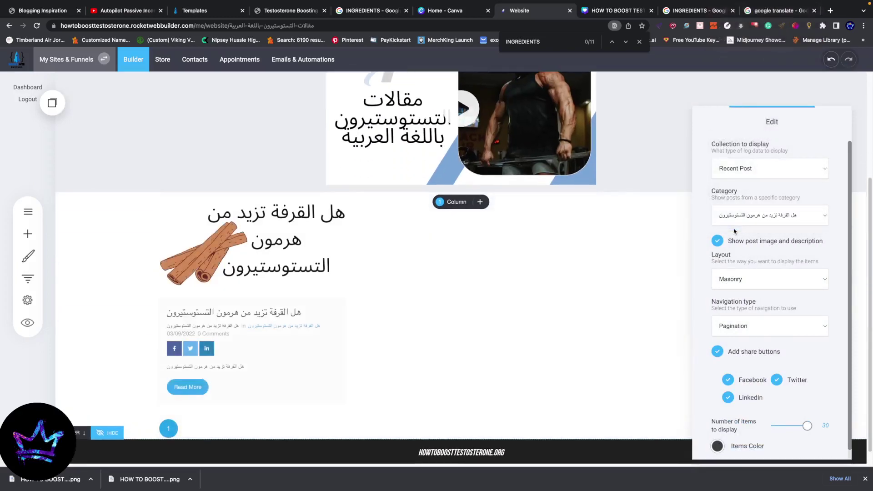
left_click(753, 213)
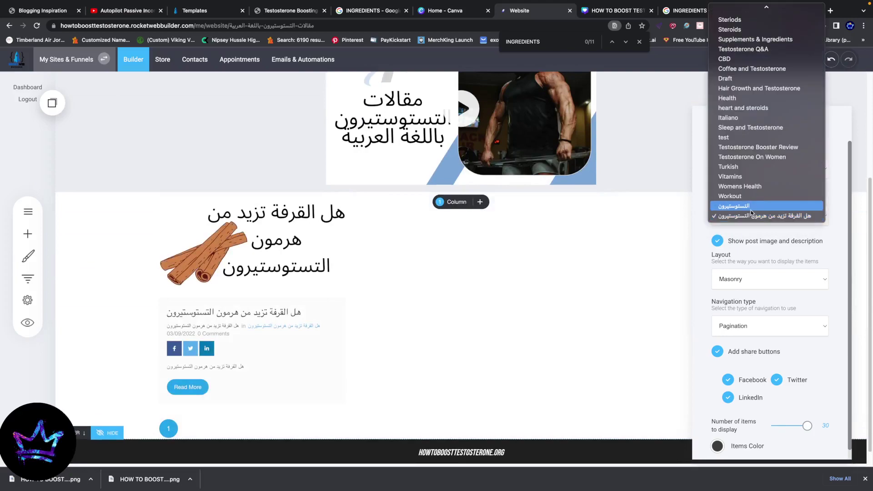
left_click(743, 216)
scroll(613, 348, "down", 1)
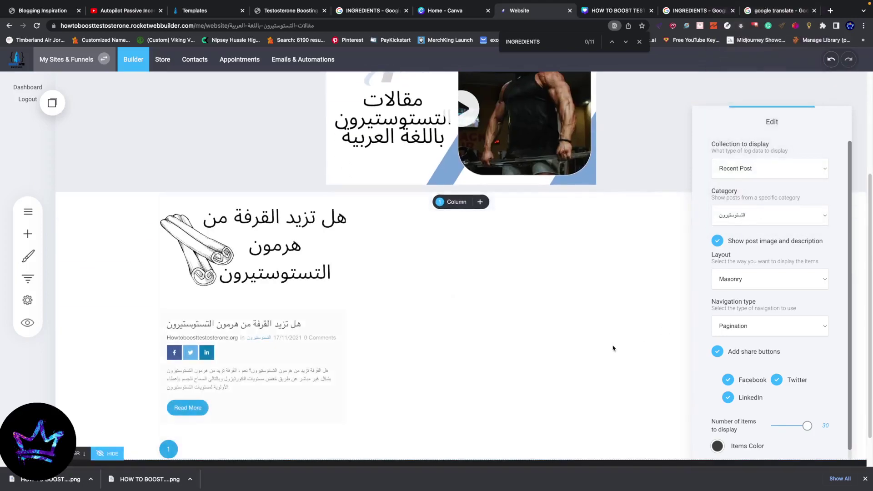
Keep the selected category, close the post list's settings and save the page.
left_click(749, 218)
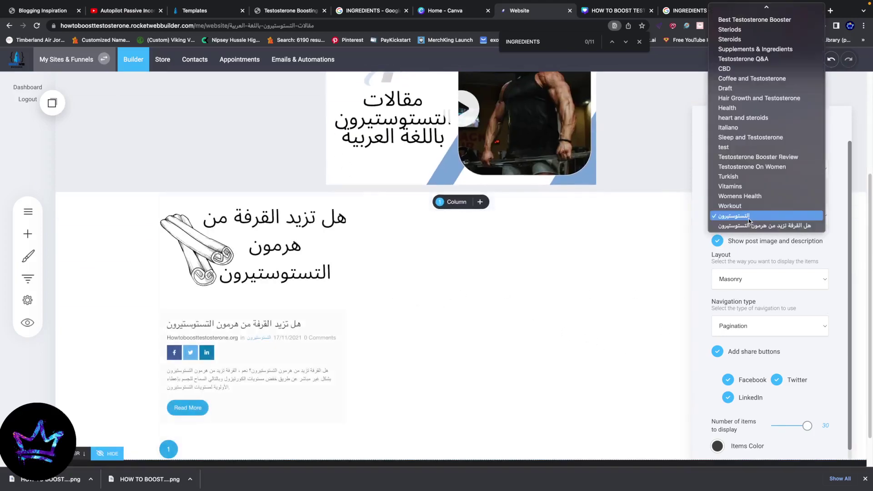
scroll(748, 218, "up", 3)
left_click(605, 245)
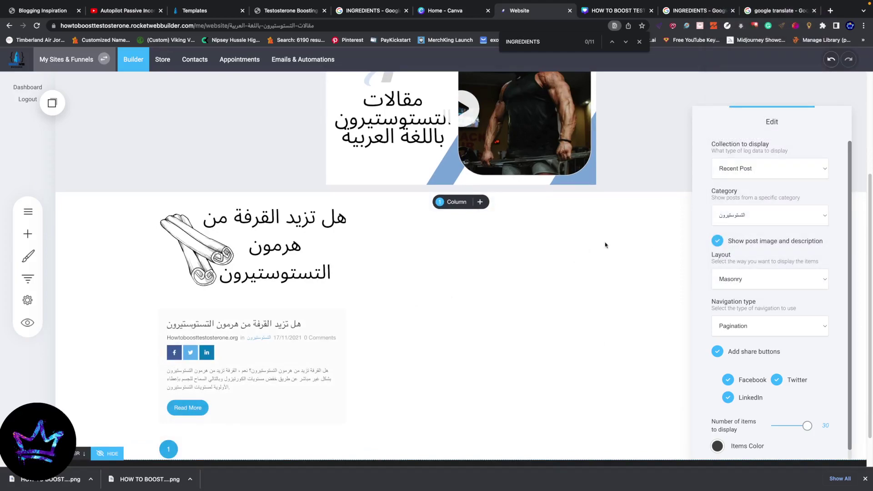
left_click(673, 118)
left_click(802, 59)
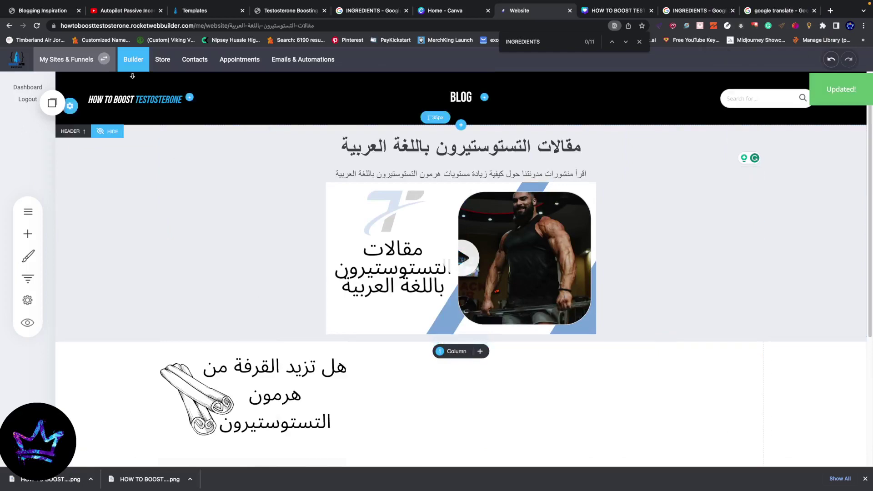
left_click(25, 216)
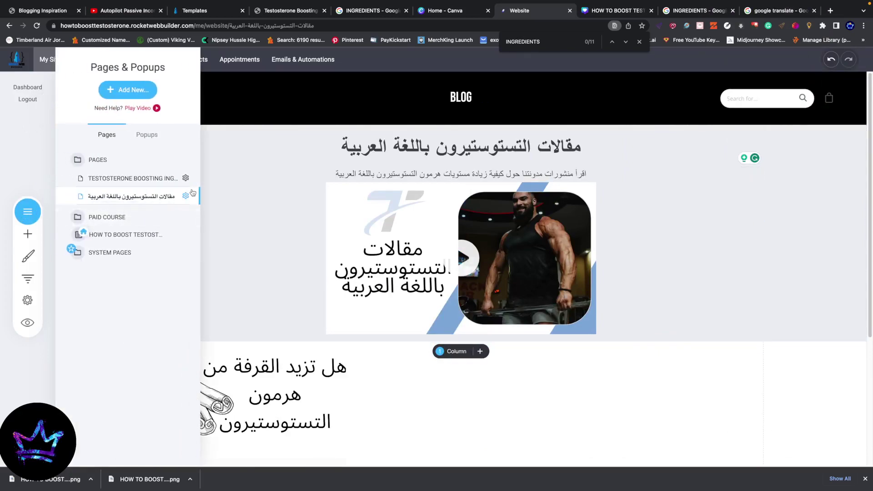
left_click(250, 113)
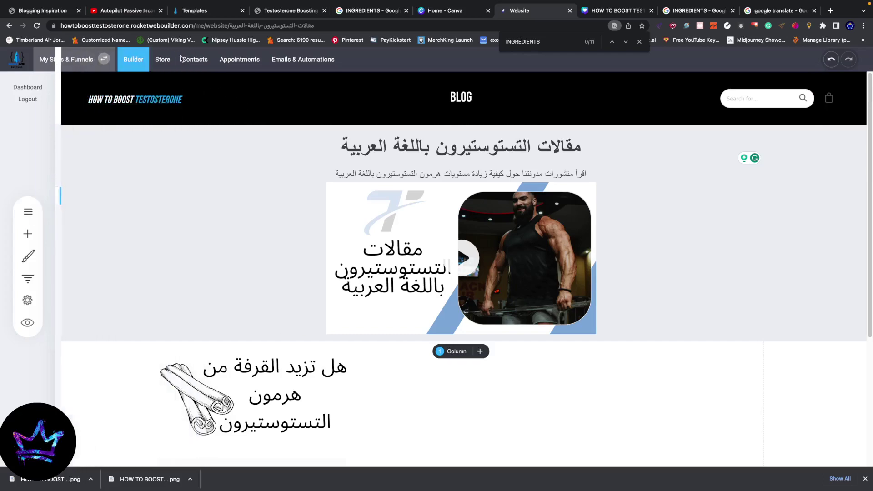
left_click(26, 212)
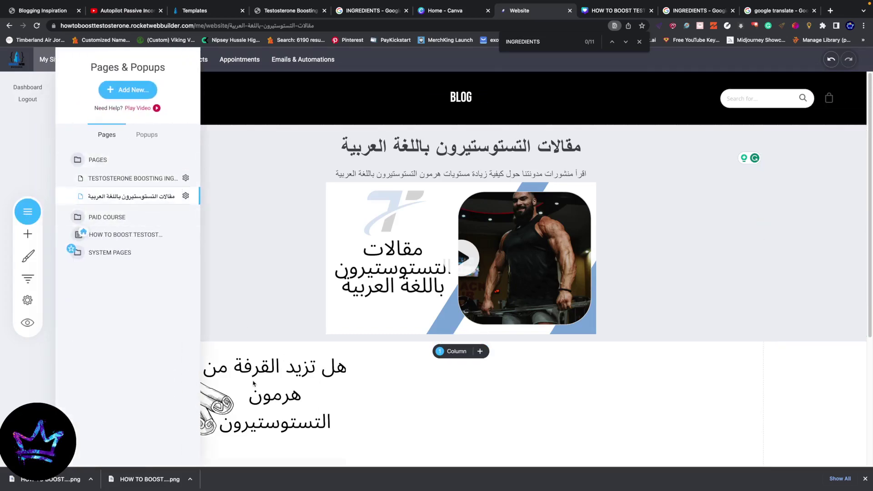
left_click(201, 199)
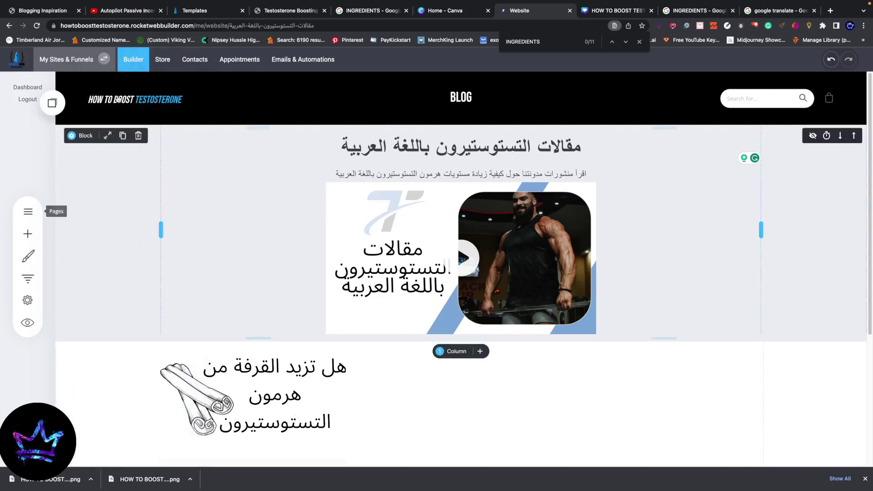
Go to the site's blog list and open the Arabic post about 5 lifestyle changes for athletes.
left_click(28, 212)
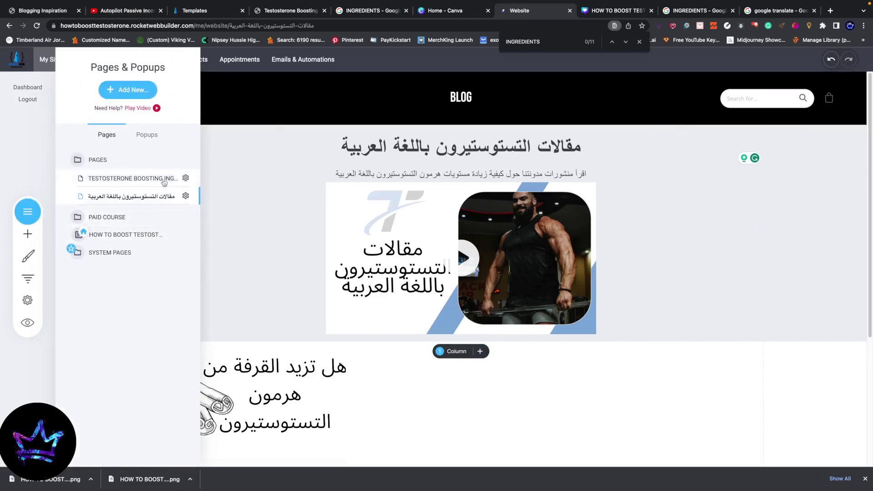
left_click(106, 239)
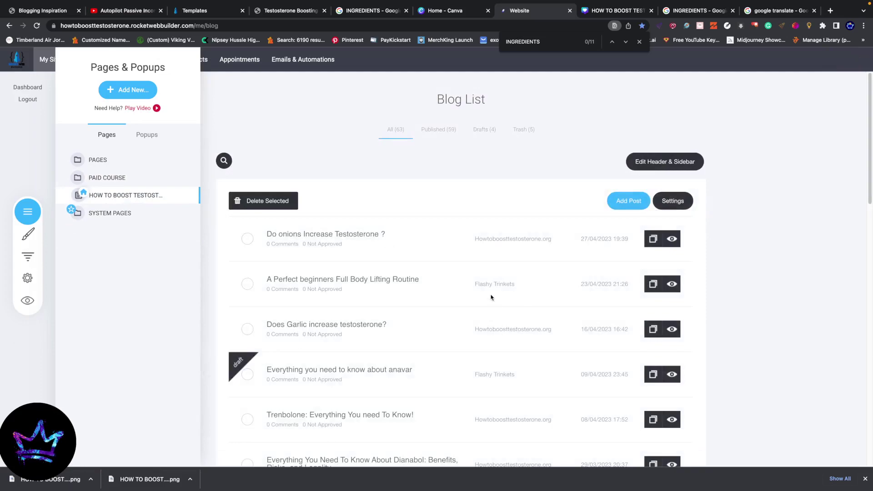
scroll(304, 280, "down", 4)
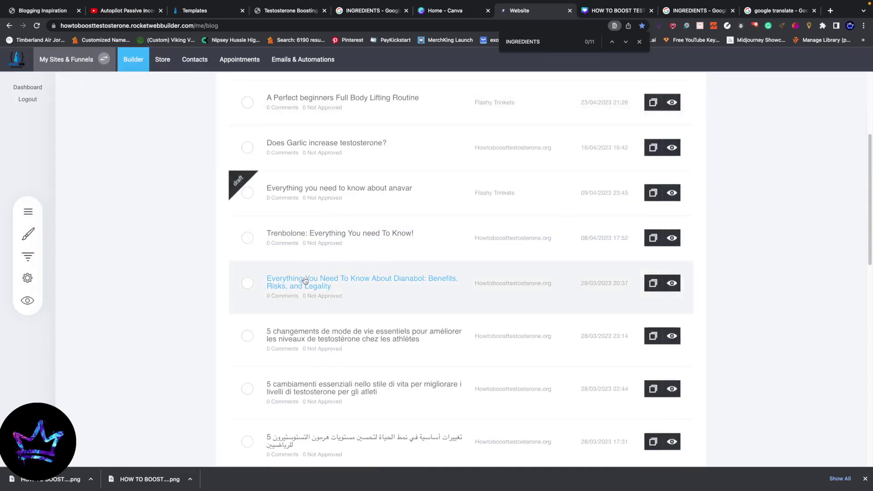
scroll(305, 281, "down", 4)
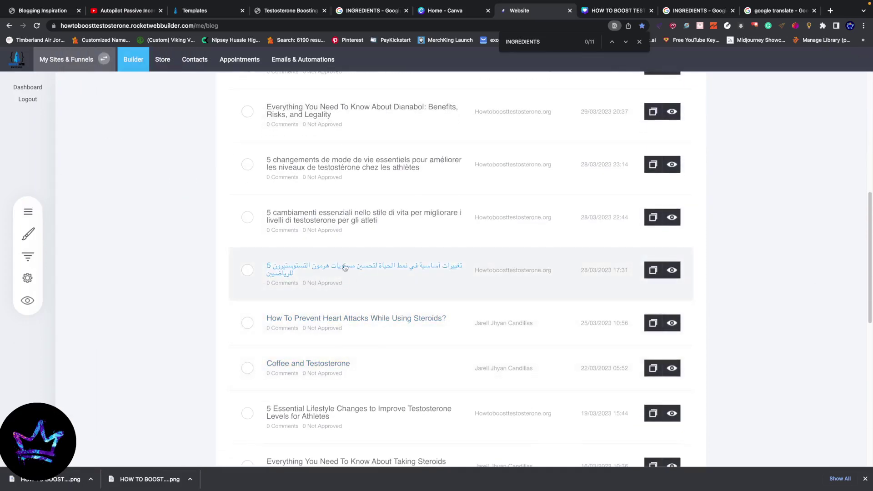
left_click(345, 267)
Open the Arabic post's settings, expand its post URL and copy the full URL text.
scroll(345, 268, "down", 20)
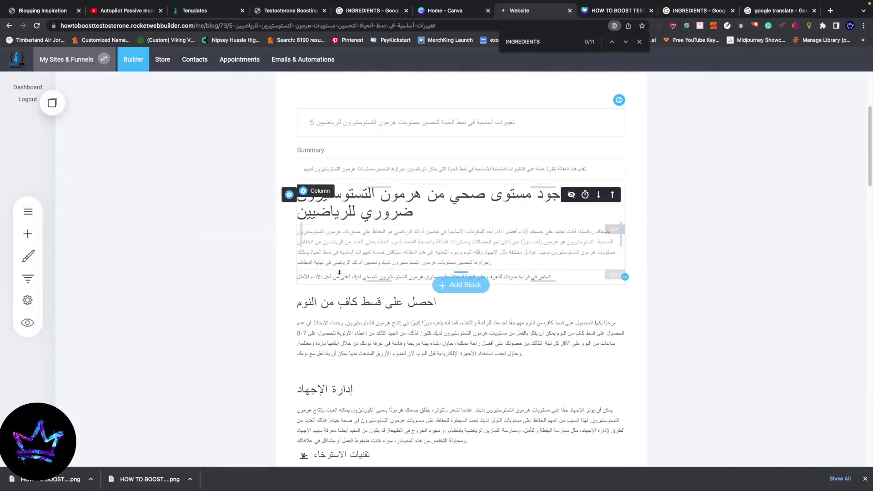
scroll(276, 328, "up", 20)
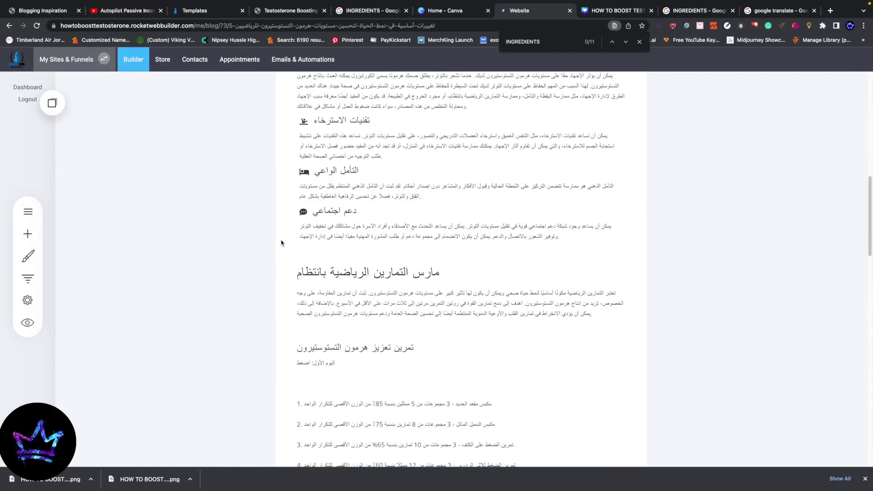
left_click(286, 148)
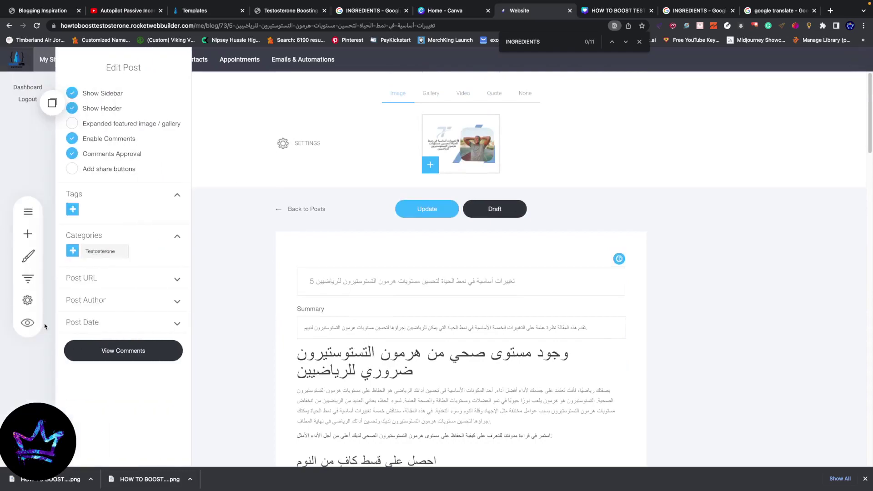
left_click(97, 279)
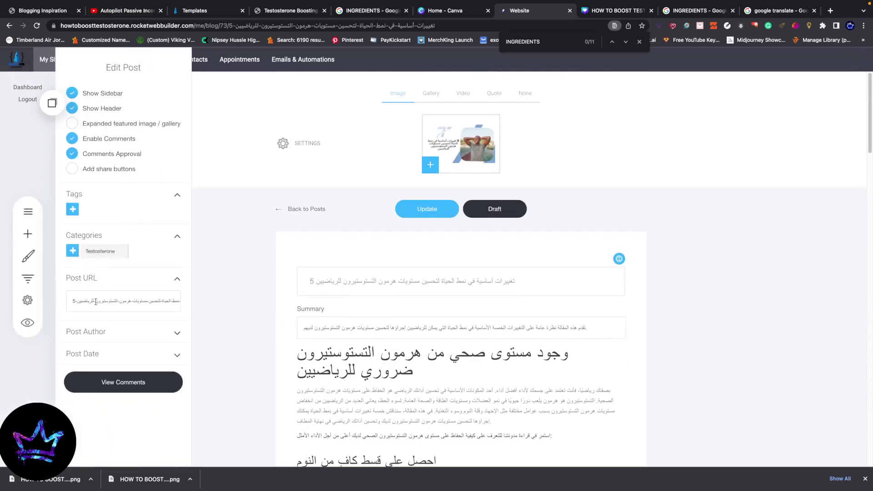
left_click_drag(70, 302, 211, 305)
key("ctrl+c")
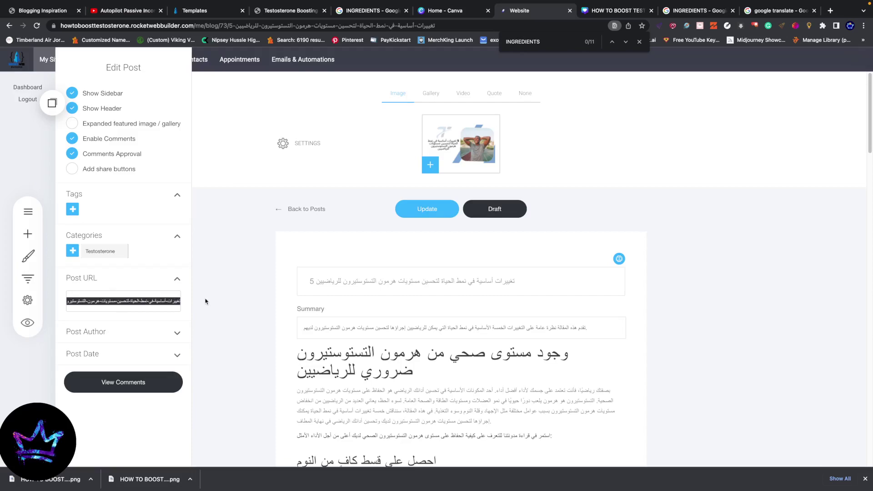
Replace the text in Google Translate with the copied post URL and translate it from Arabic to English.
left_click(706, 12)
left_click(757, 14)
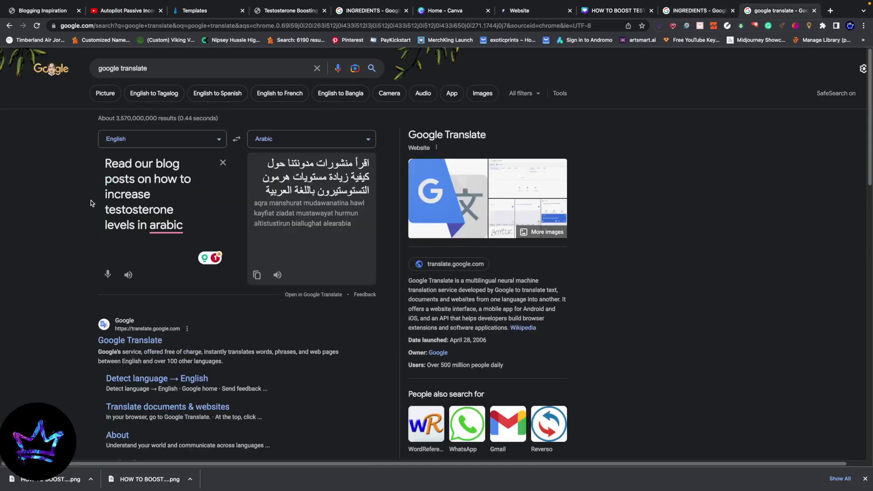
left_click(223, 162)
key("ctrl+v")
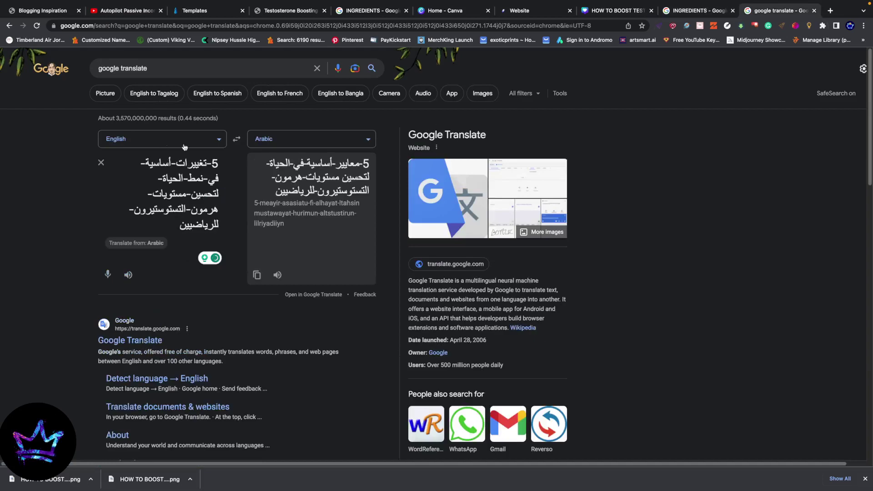
left_click(116, 243)
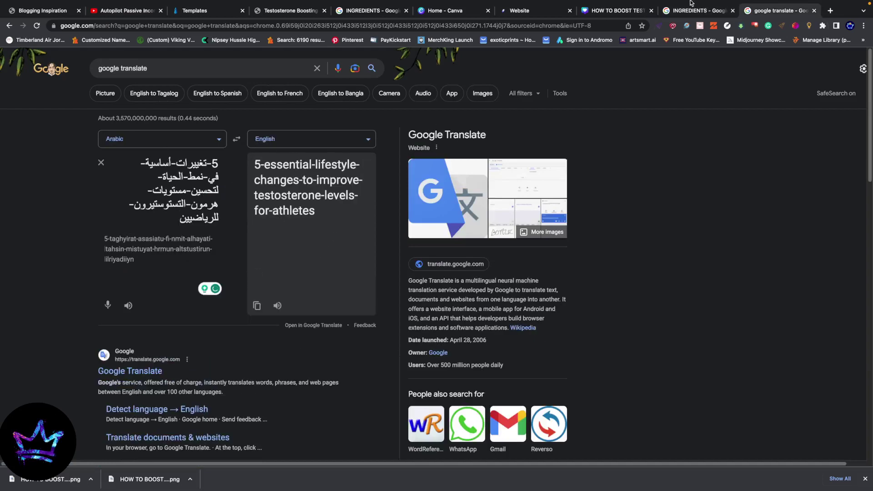
Switch back from Google Translate to the website builder, where the Arabic lifestyle post's settings are open.
mouse_move(691, 3)
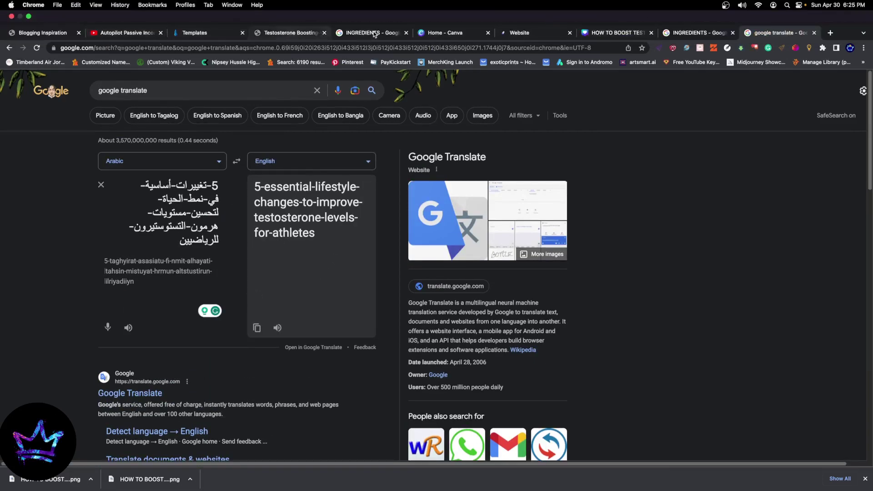
left_click(265, 33)
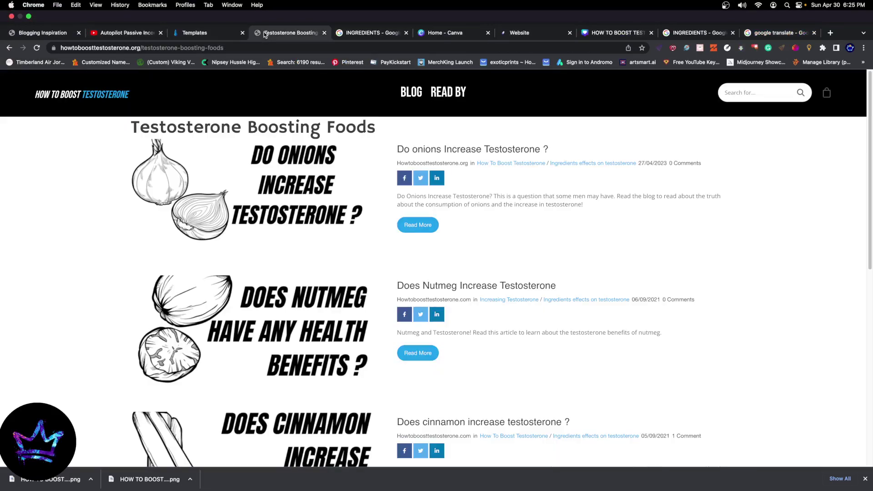
left_click(43, 32)
left_click(444, 33)
left_click(519, 33)
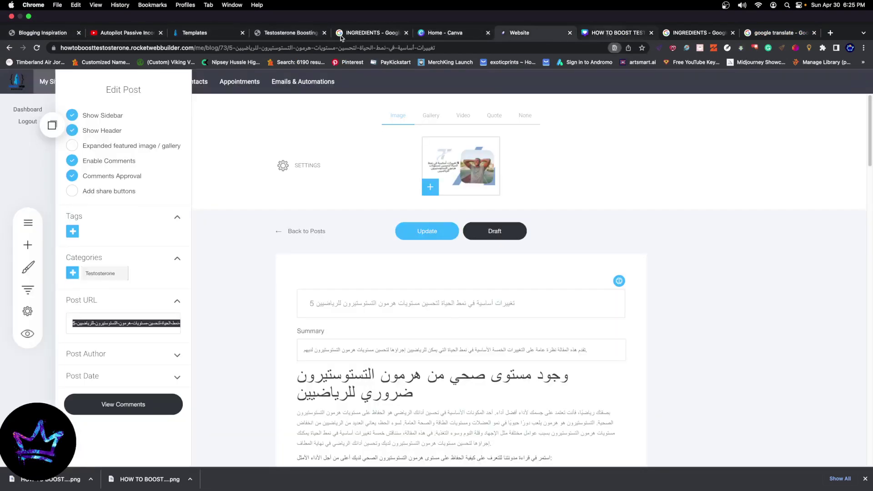
left_click(608, 34)
left_click(528, 11)
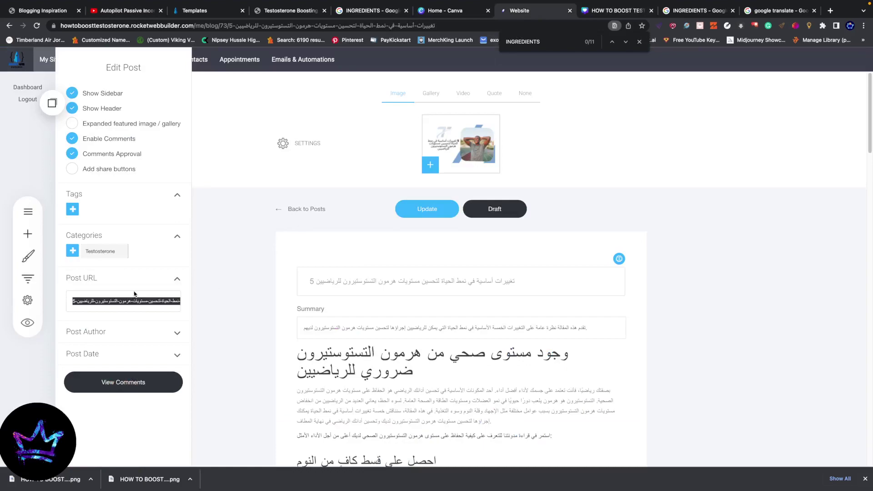
Add the category Arabic to the lifestyle changes post and update the post.
left_click(71, 252)
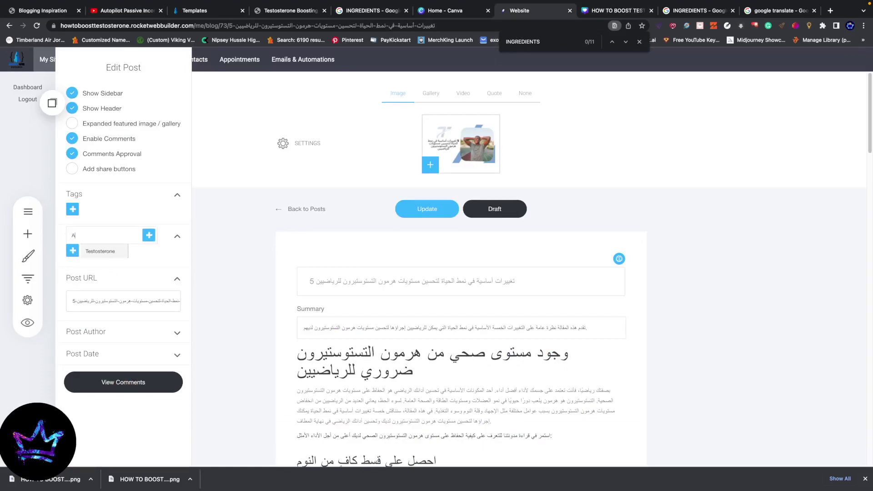
type("Arabuic")
left_click(97, 262)
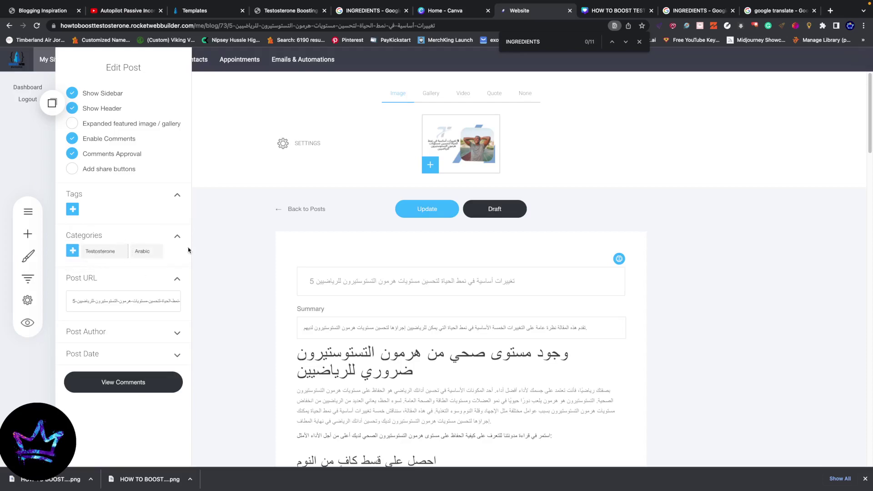
left_click(412, 208)
Return to the blog list and open the published post titled سارمز اور اسٹیرائڈز کے درمیان اختلافات.
left_click(300, 208)
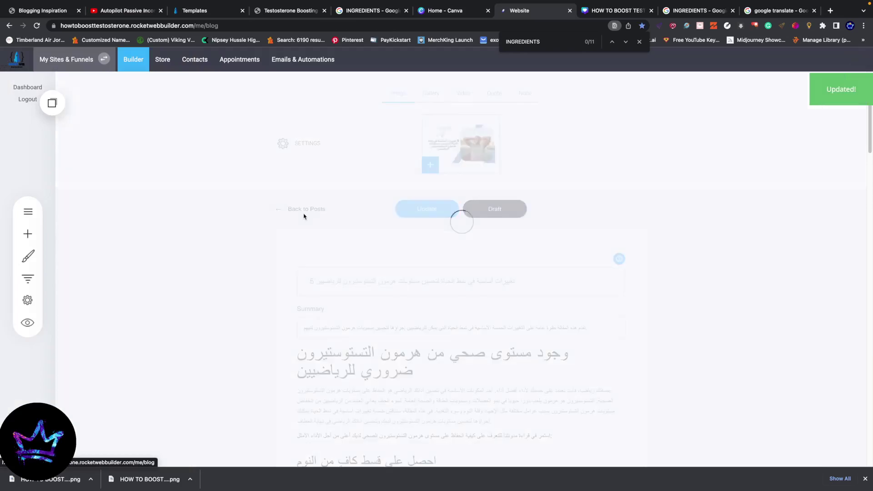
scroll(344, 192, "down", 10)
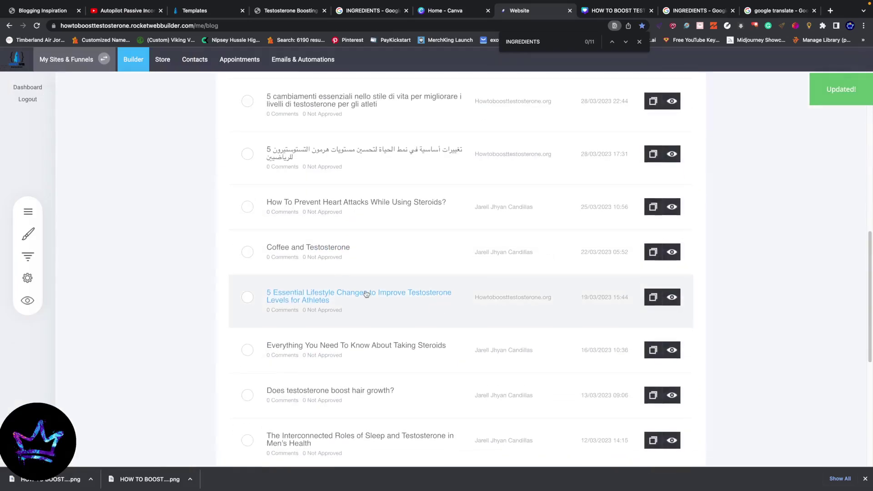
scroll(345, 192, "down", 8)
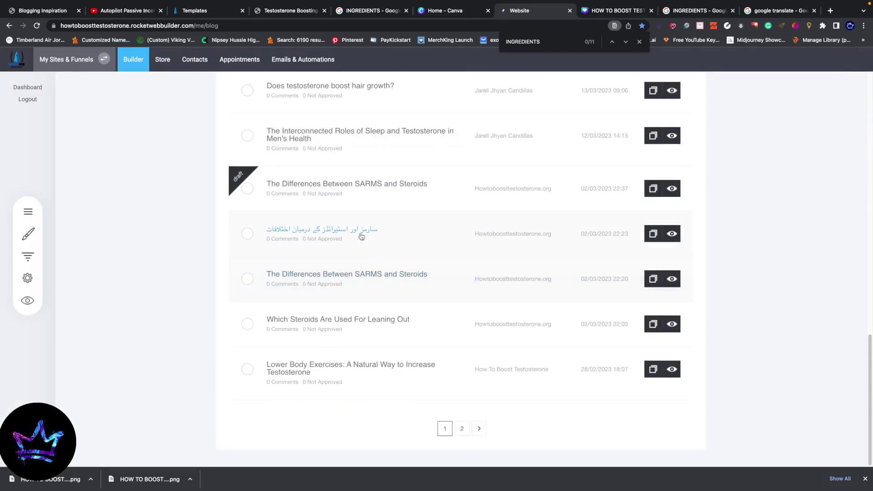
left_click(350, 232)
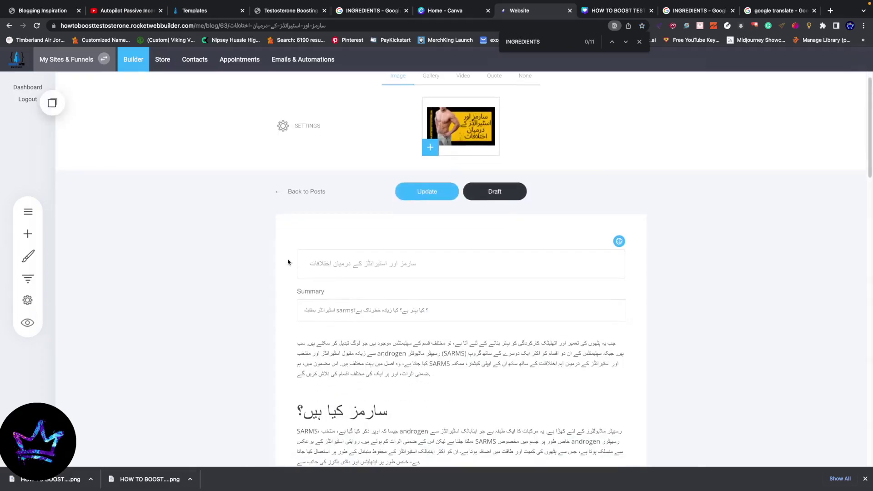
Examine the post's settings, expanding its author, URL and date sections, and close the settings.
left_click(286, 126)
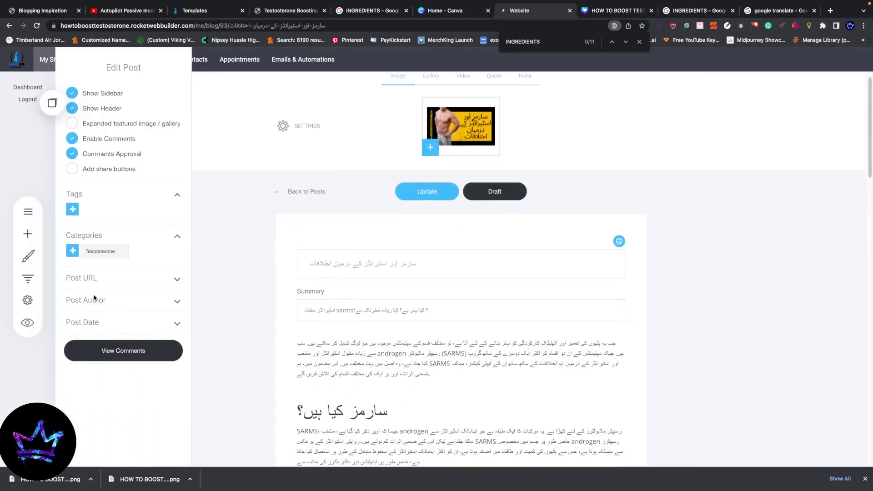
left_click(98, 308)
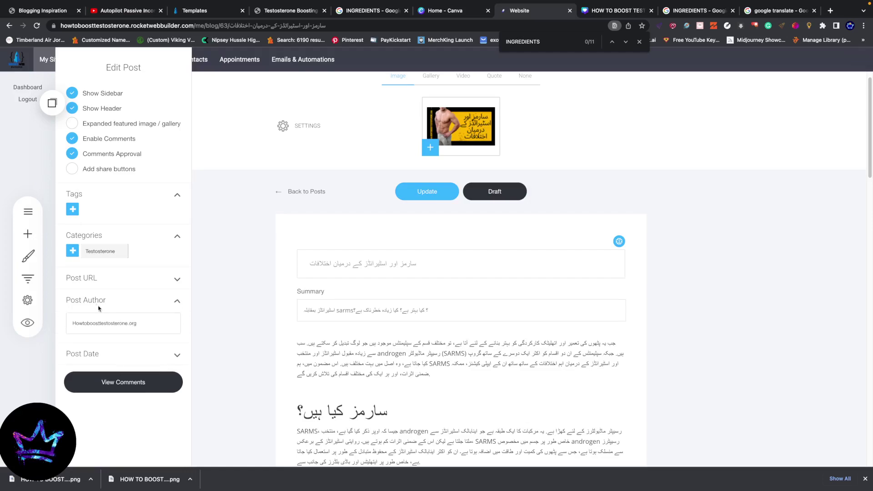
left_click(101, 285)
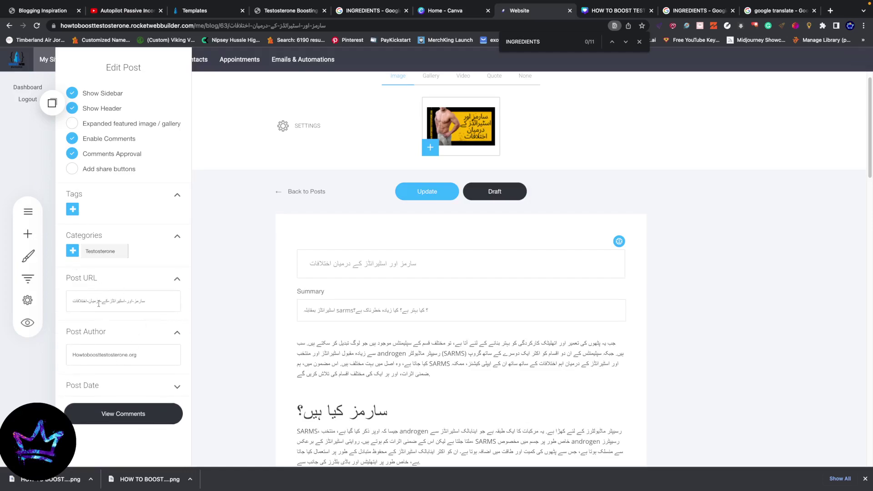
left_click(119, 386)
left_click(302, 288)
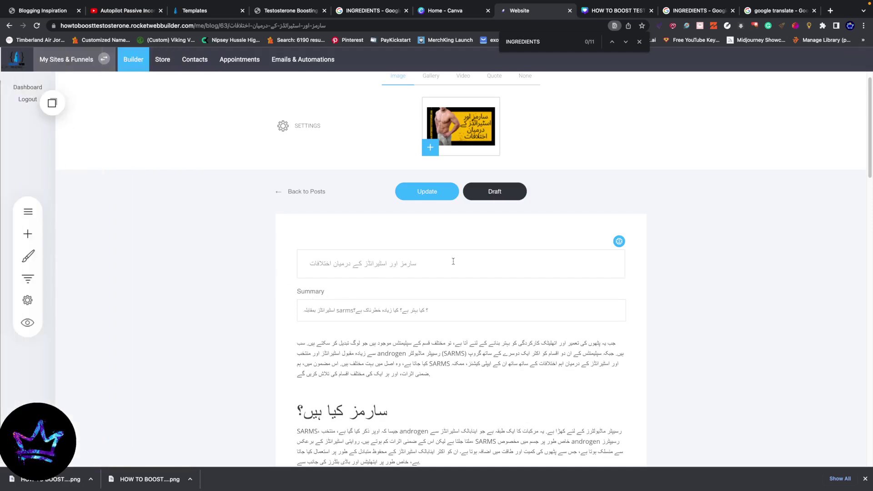
Copy the post's title into Google Translate in place of the previous text and translate it to English with language detection.
left_click_drag(454, 259, 300, 262)
key("super+c")
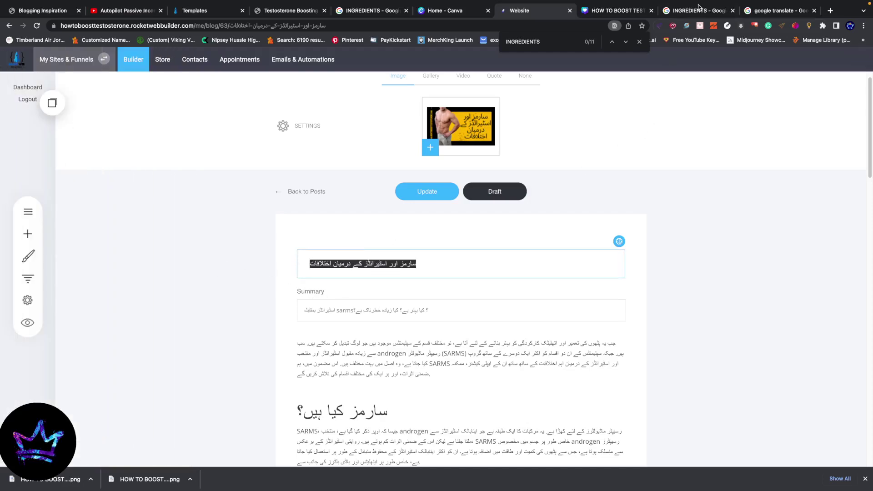
left_click(778, 10)
left_click(101, 162)
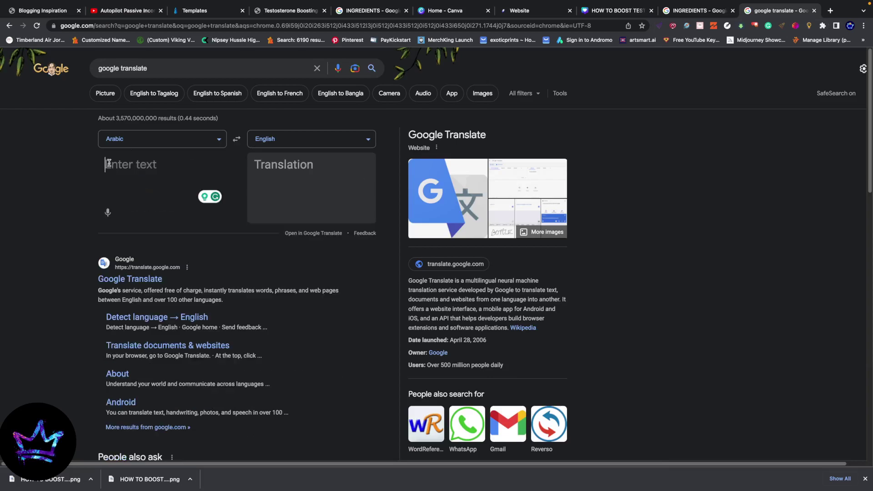
key("super+v")
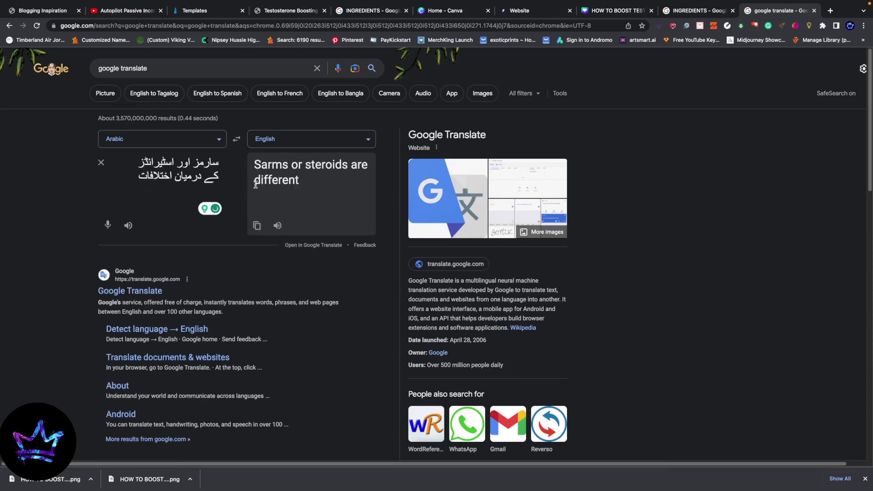
left_click(197, 138)
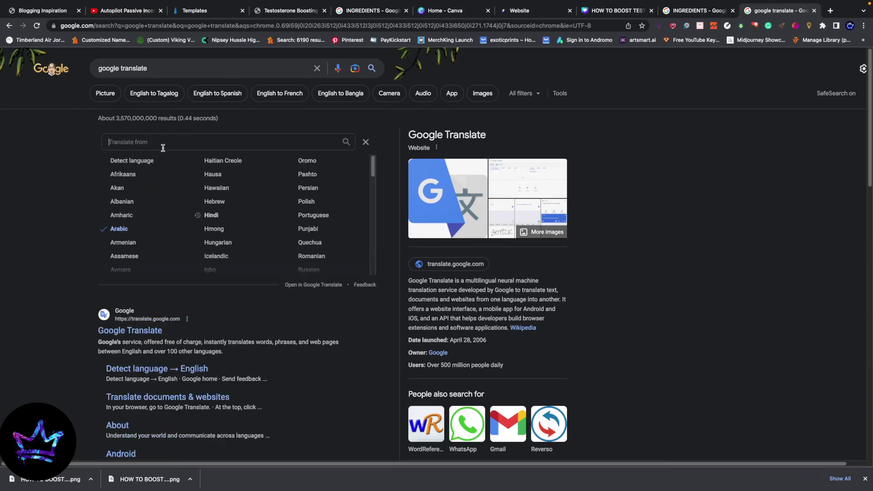
left_click(137, 160)
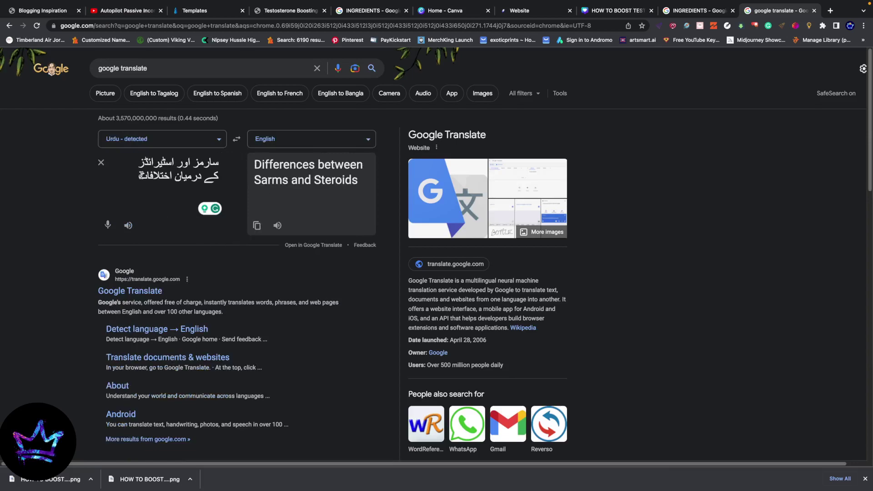
Switch back to the website builder, add the category Urdu in the post's settings and update the post.
left_click(701, 10)
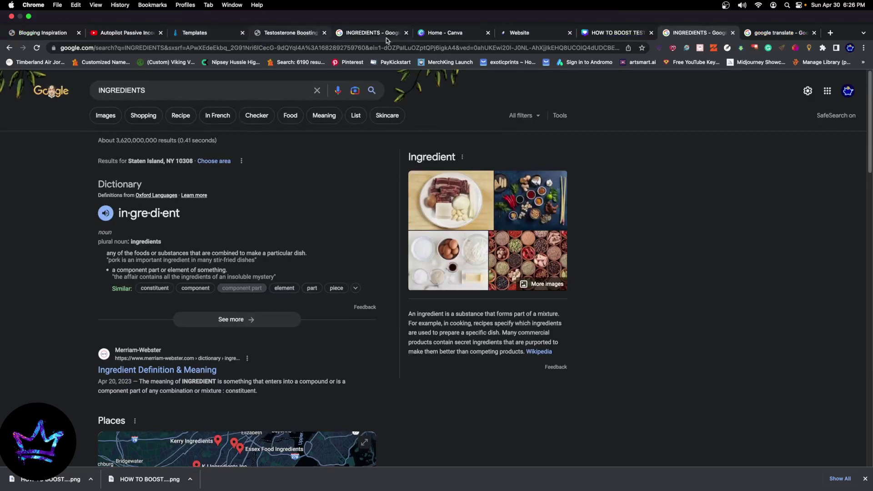
left_click(194, 33)
left_click(541, 33)
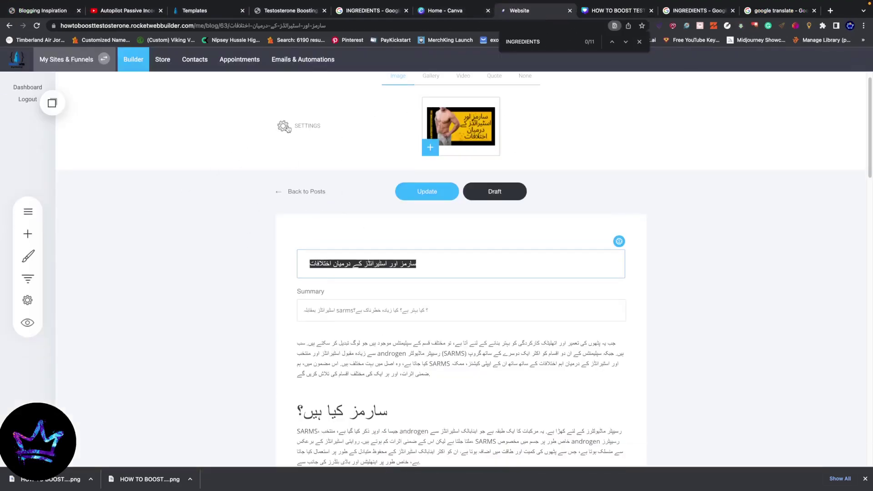
left_click(287, 129)
scroll(79, 215, "down", 2)
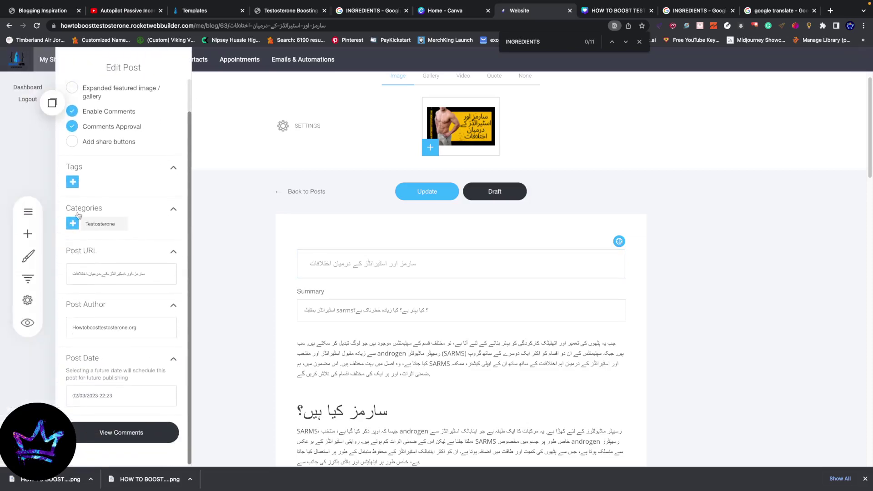
left_click(80, 223)
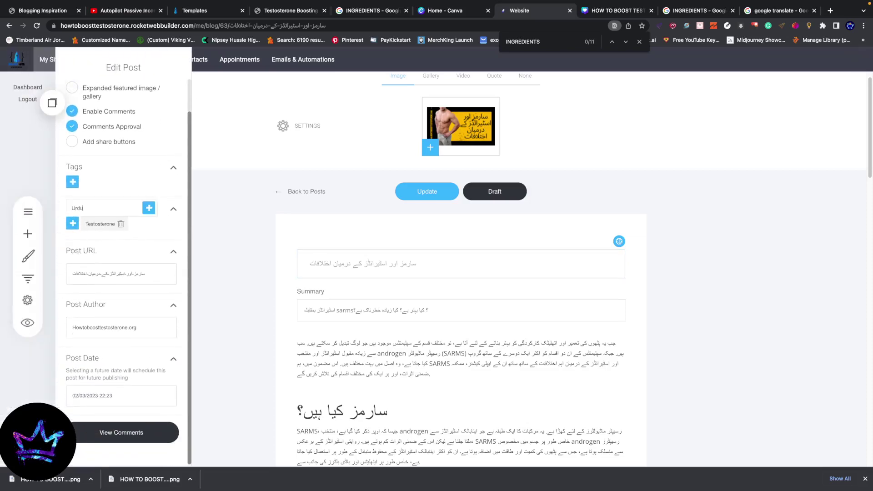
left_click(146, 208)
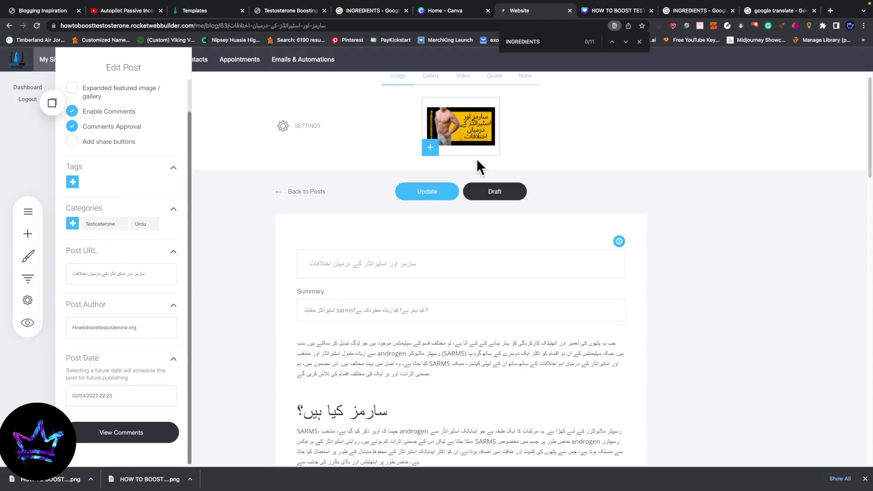
left_click(427, 191)
Return to the blog list, go to its second page and open the Arabic post about six arm exercises.
left_click(300, 192)
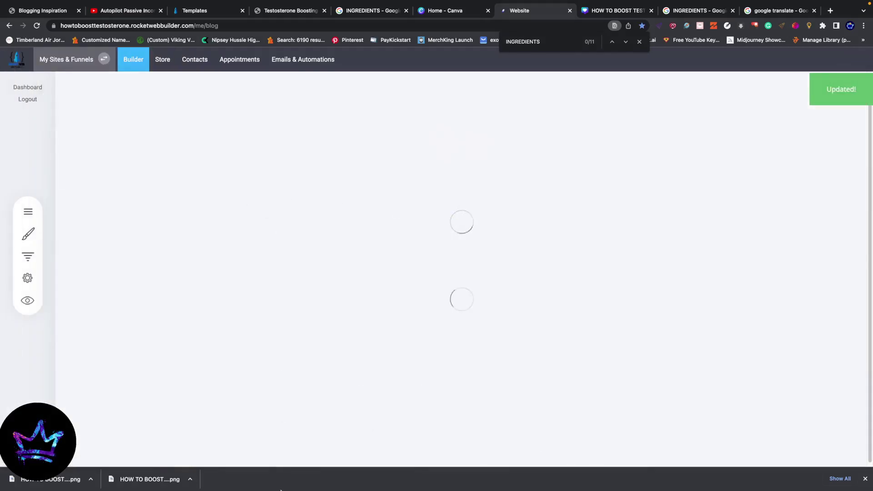
scroll(378, 353, "down", 15)
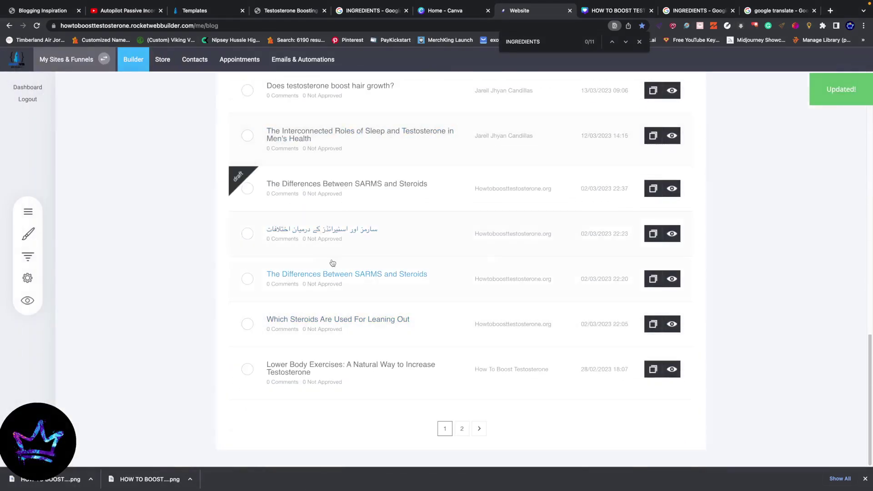
left_click(463, 429)
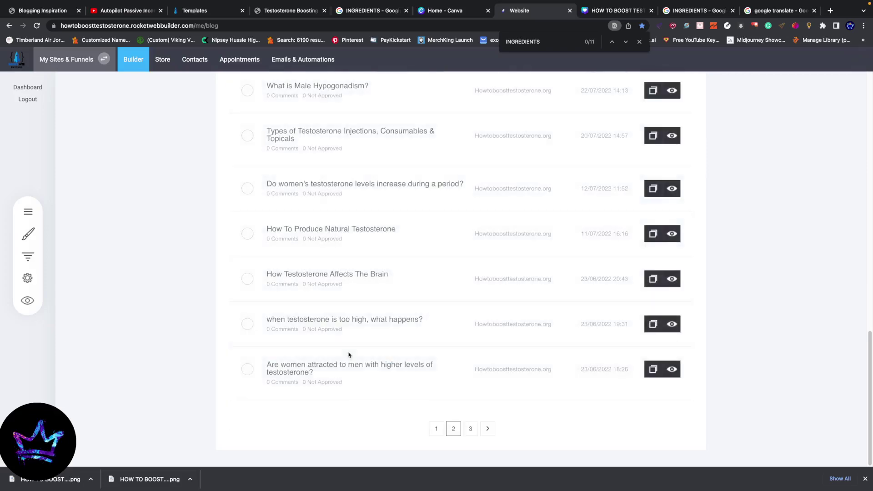
scroll(309, 355, "up", 2)
scroll(315, 385, "up", 5)
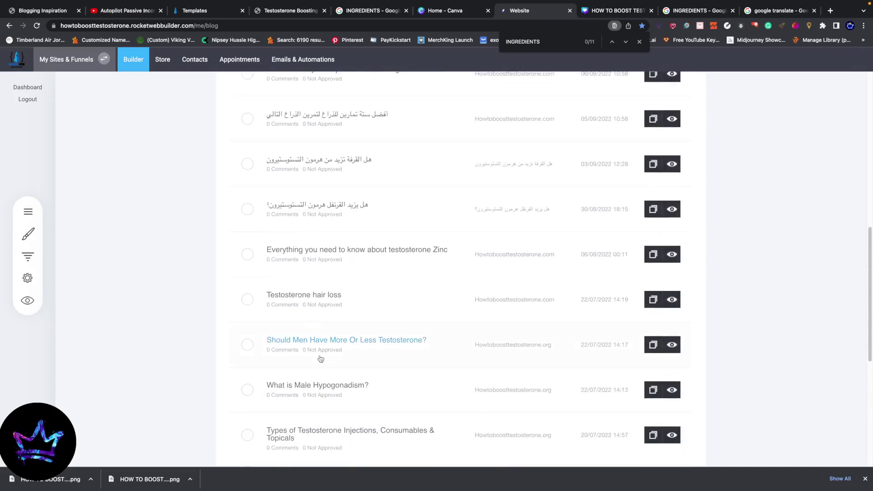
scroll(314, 254, "up", 1)
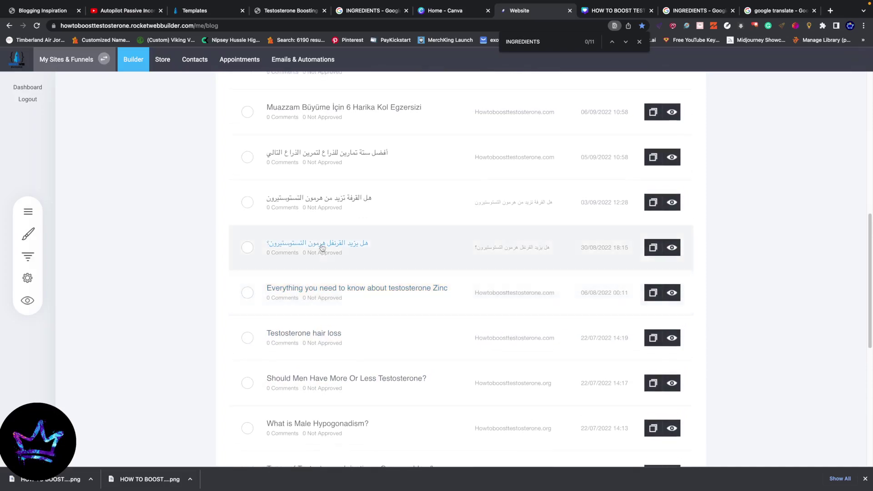
scroll(307, 249, "up", 2)
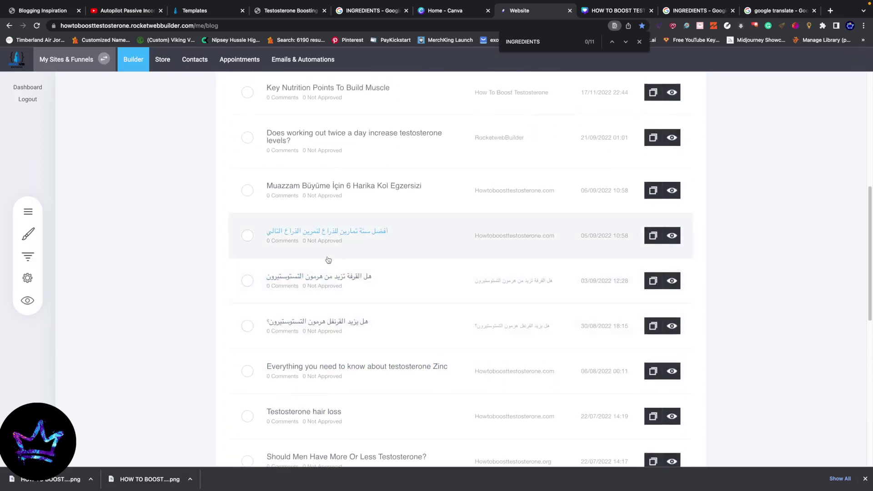
left_click(307, 246)
Check the arm exercises post's content, category, URL and author, and return to the blog list.
scroll(309, 264, "down", 12)
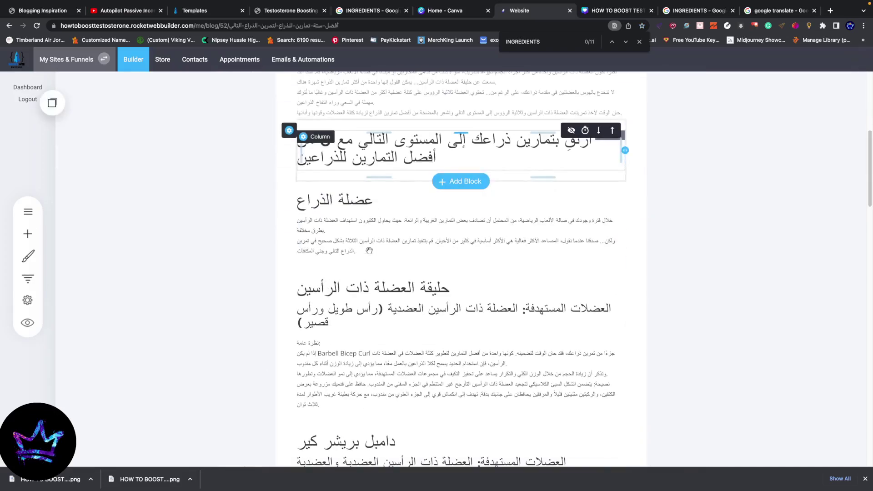
scroll(272, 139, "up", 12)
left_click(282, 144)
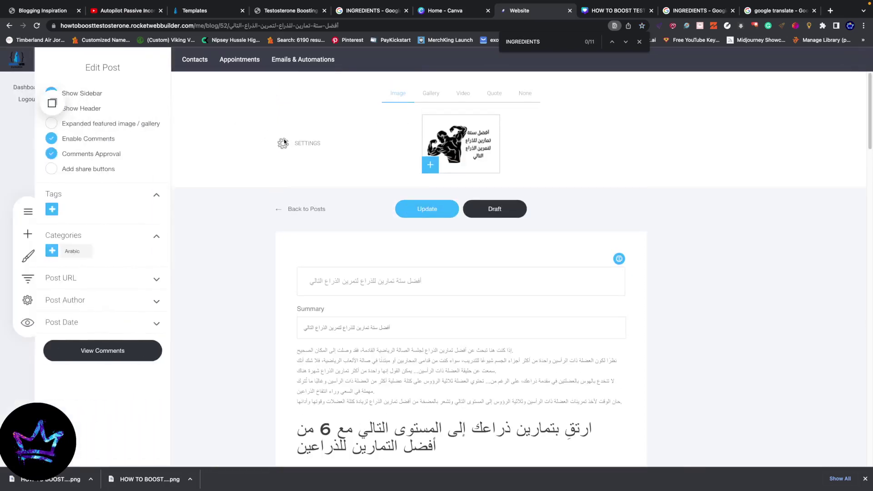
left_click(113, 302)
left_click(88, 277)
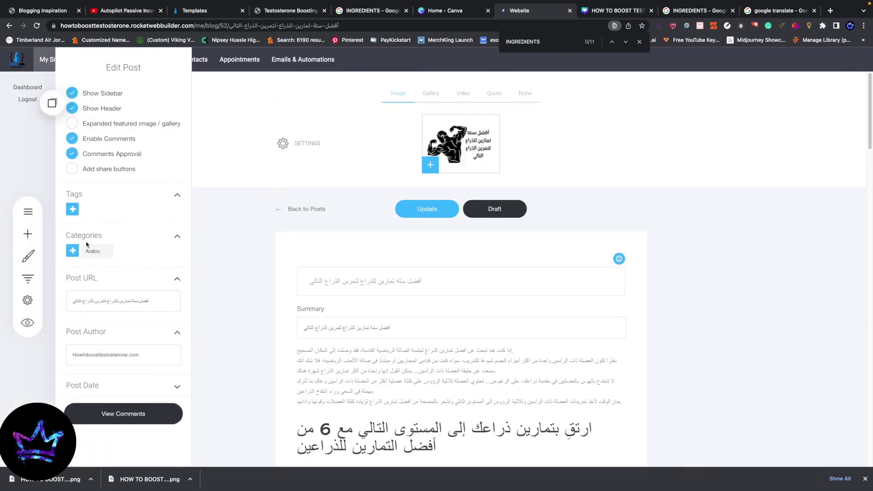
left_click(305, 229)
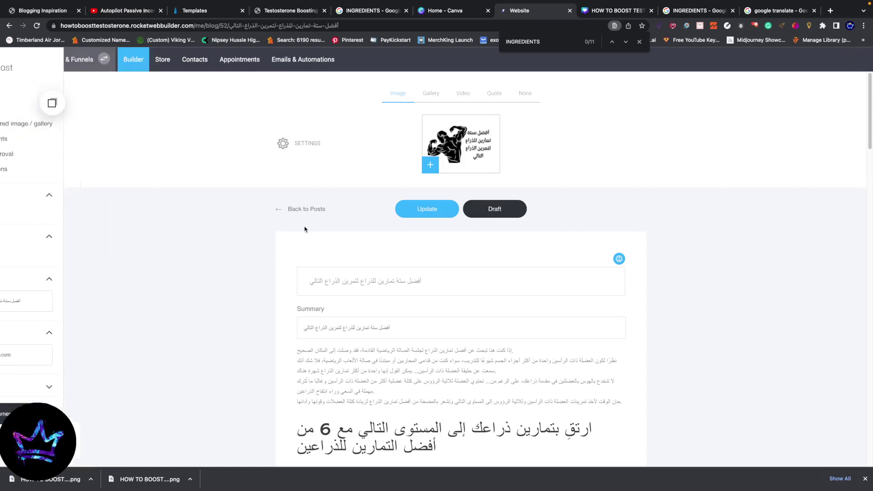
left_click(288, 208)
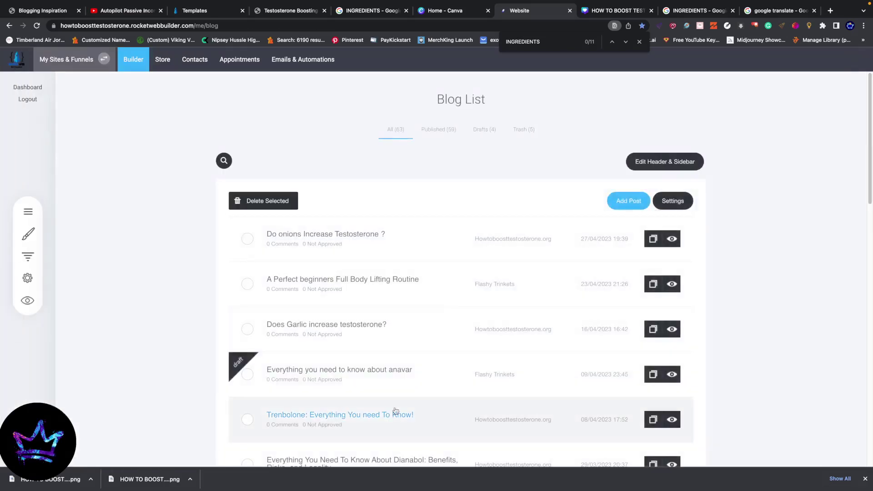
Go to the second page of the blog list and open the Arabic cinnamon post dated 03/09/2022.
scroll(391, 328, "down", 15)
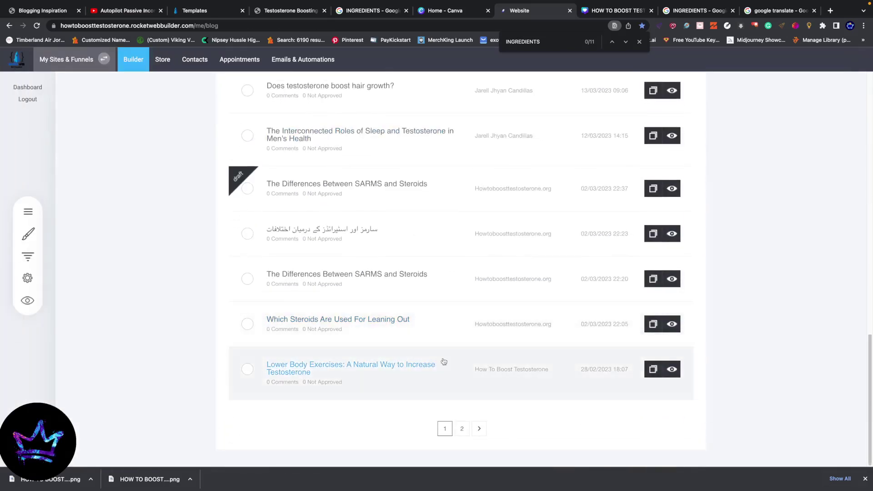
left_click(462, 428)
scroll(304, 272, "up", 8)
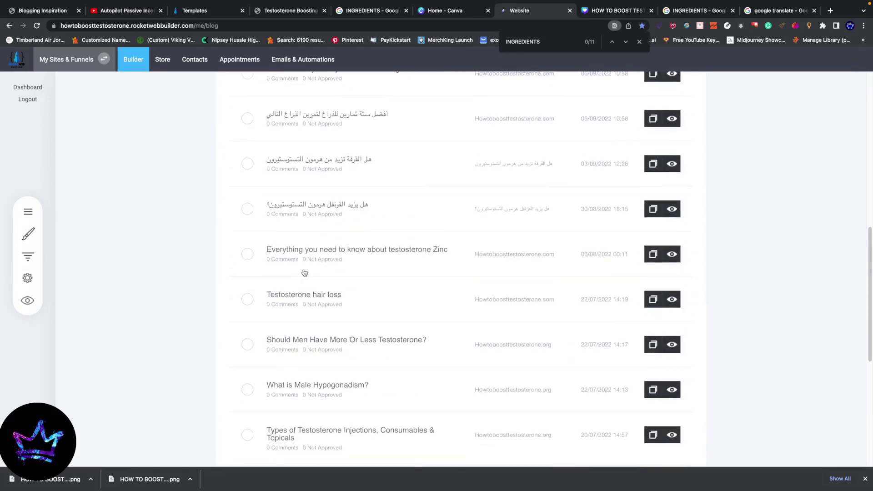
right_click(317, 233)
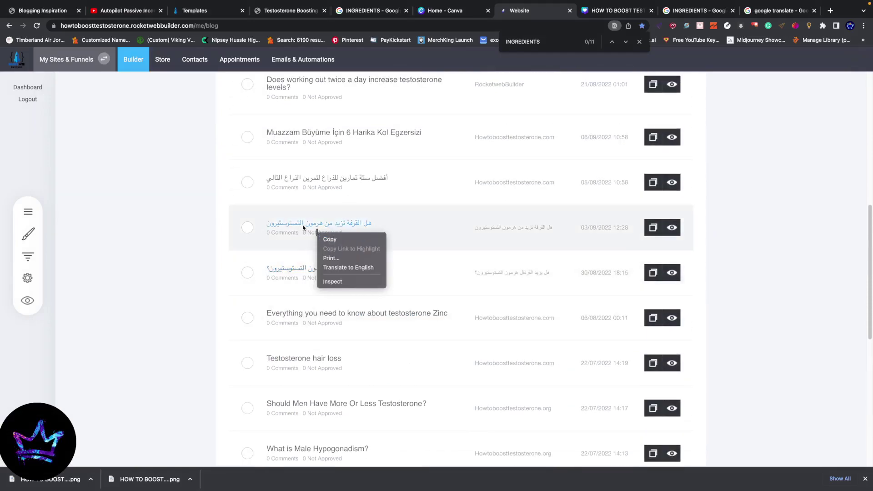
right_click(304, 223)
left_click(371, 239)
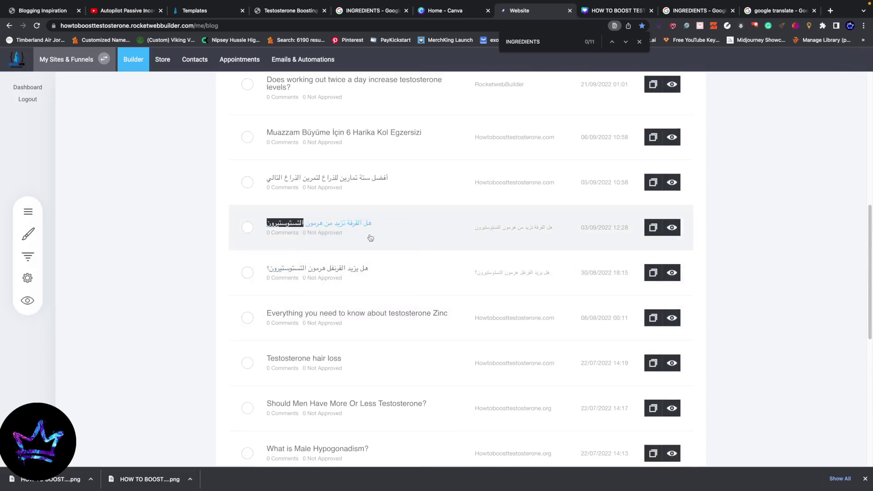
left_click(357, 230)
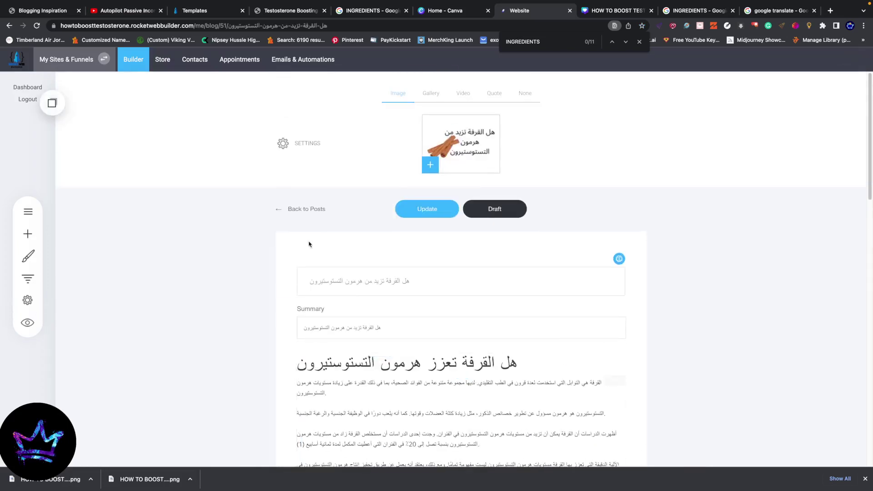
Check the cinnamon post's category, URL and author in its settings.
left_click(296, 145)
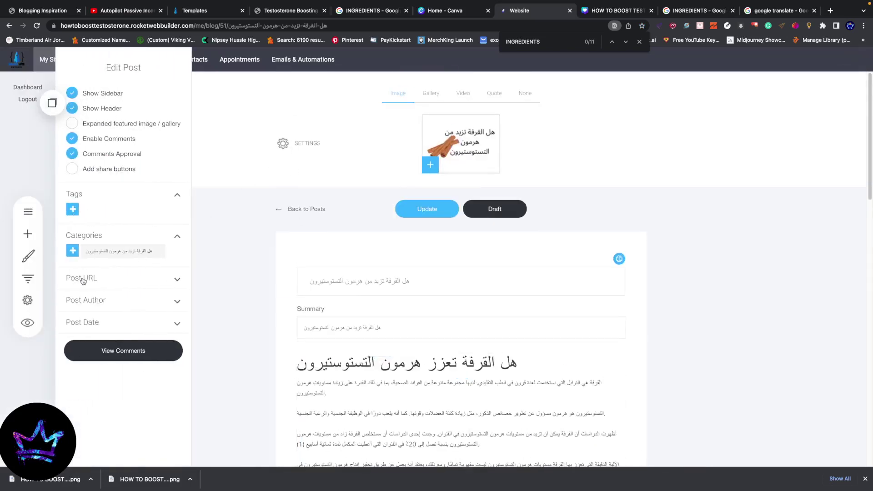
left_click(101, 282)
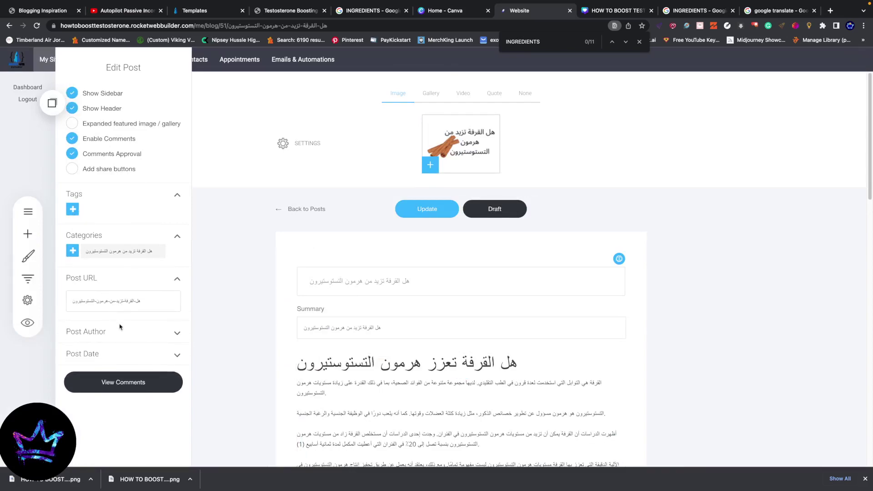
left_click(122, 333)
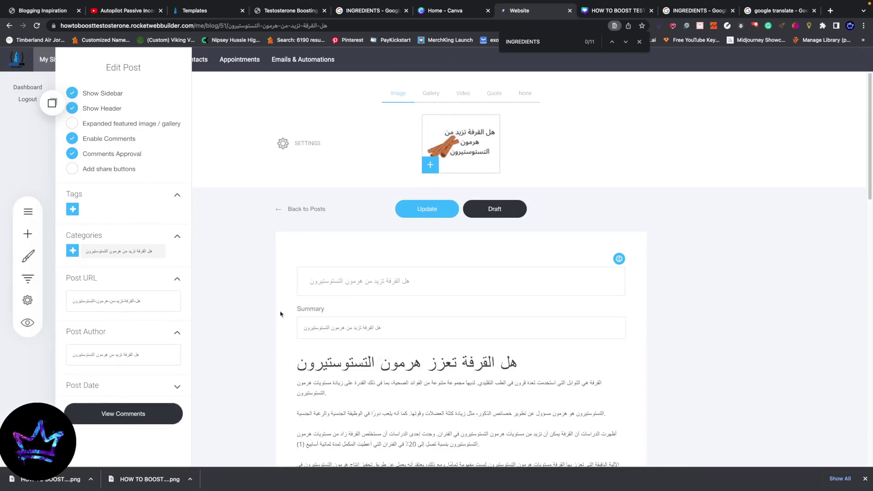
Copy the cinnamon post's title into Google Translate in place of the previous Urdu text and translate it to English.
left_click(358, 341)
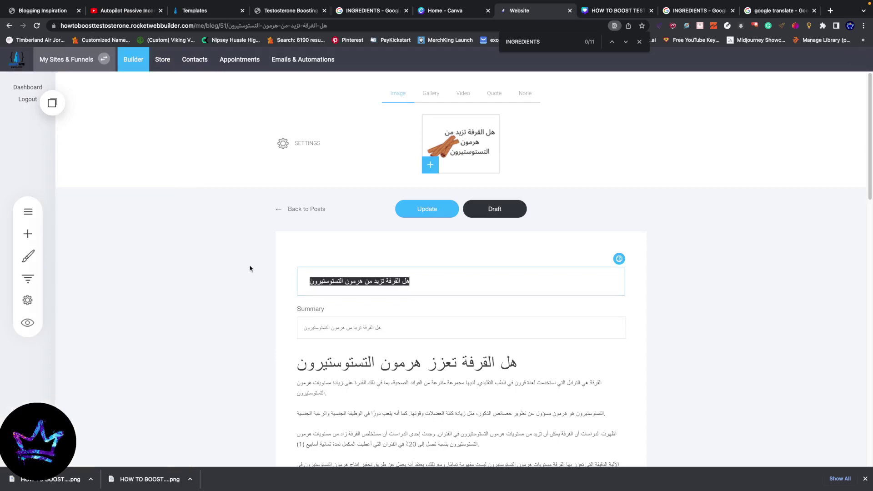
left_click(685, 15)
left_click(737, 14)
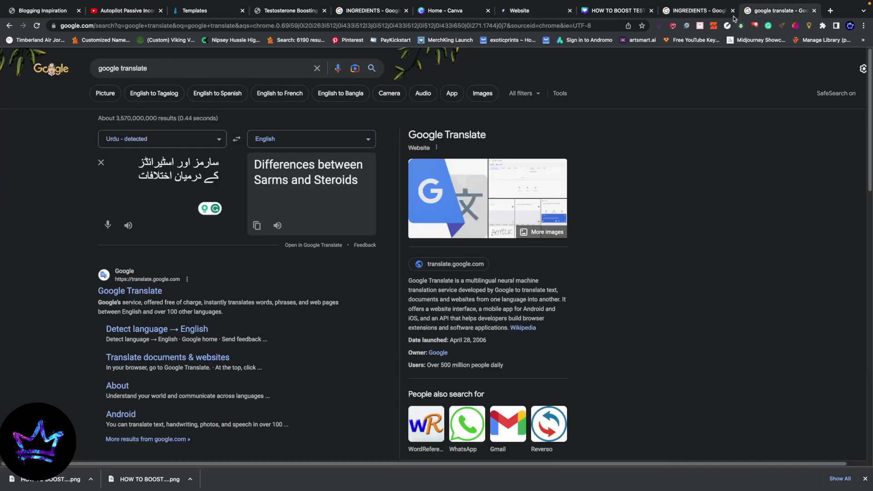
left_click(100, 162)
key("ctrl+v")
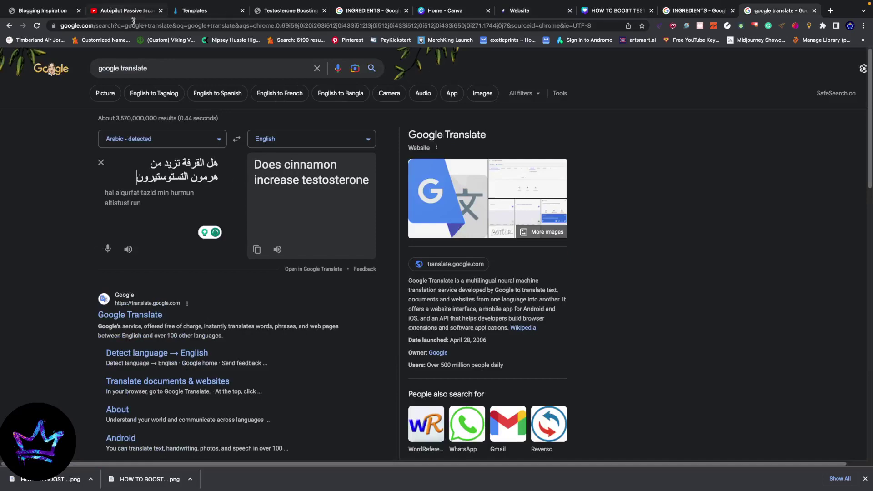
Switch back to the website builder, add the category Arabic in the cinnamon post's settings and update the post.
left_click(538, 15)
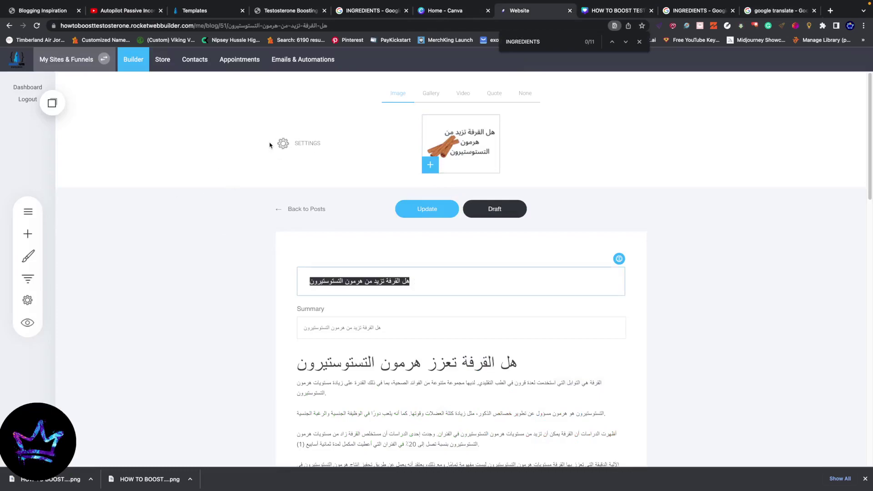
left_click(291, 145)
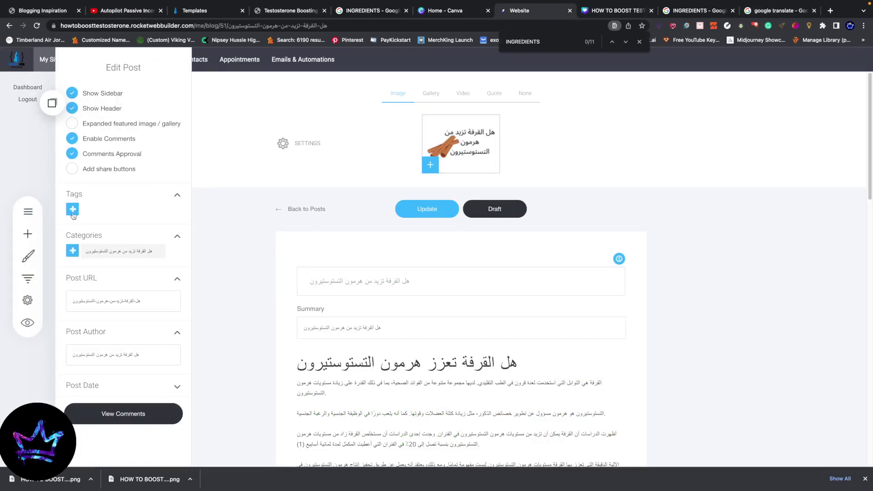
left_click(71, 255)
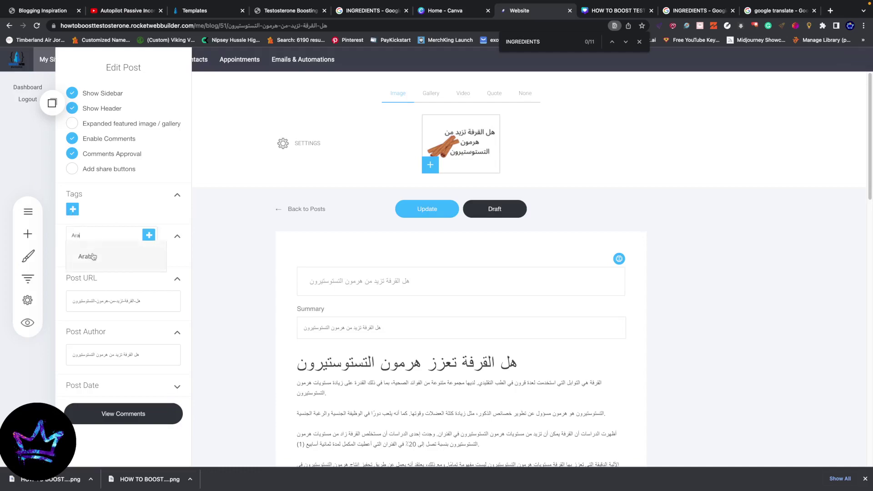
left_click(94, 257)
left_click(425, 209)
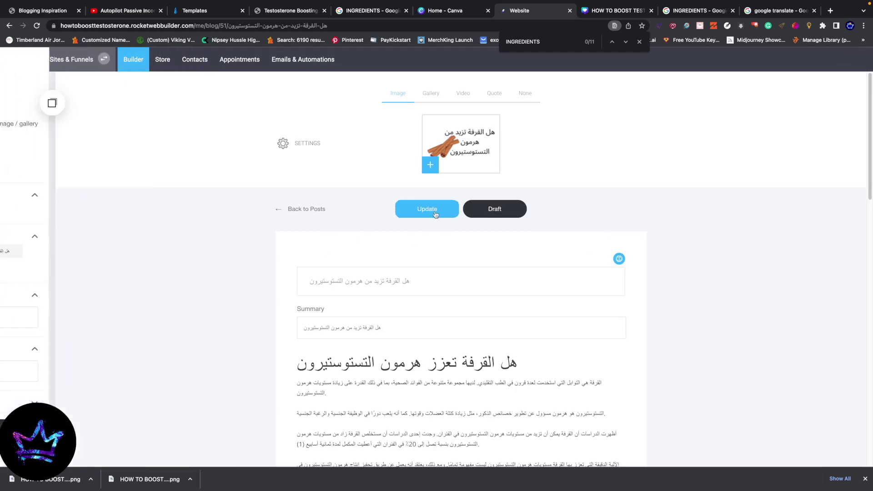
Return to the blog list, open the Arabic clove post on its second page and check its category in the settings.
left_click(307, 211)
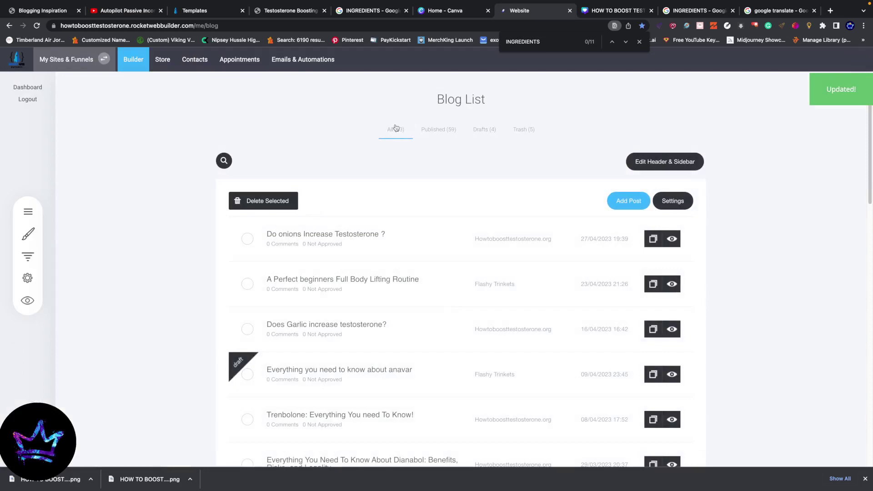
scroll(432, 279, "down", 15)
left_click(462, 425)
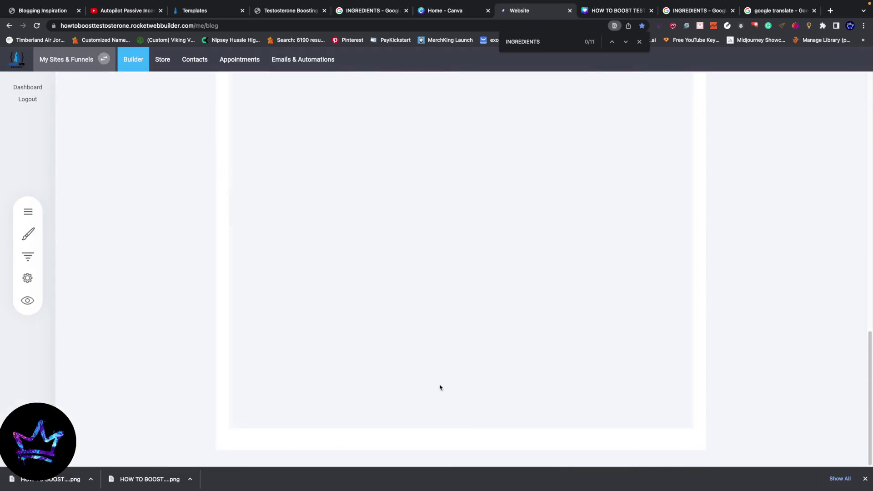
scroll(330, 329, "up", 10)
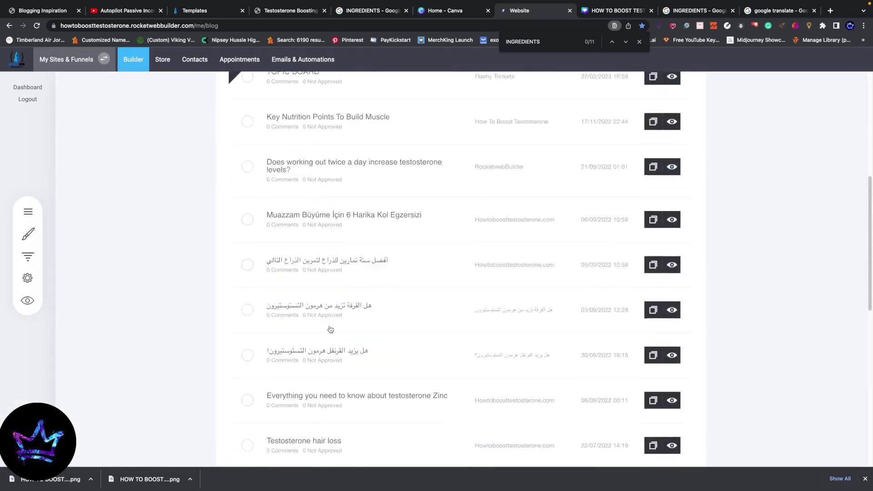
scroll(330, 329, "down", 1)
left_click(343, 329)
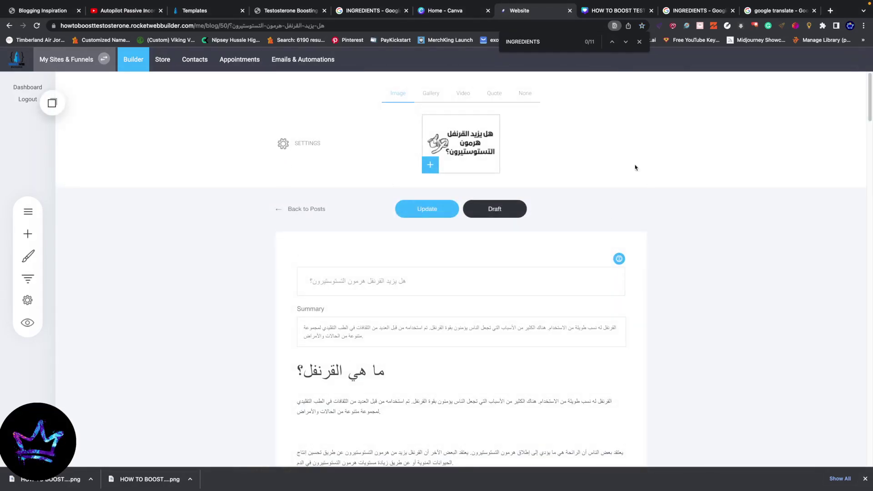
left_click(289, 144)
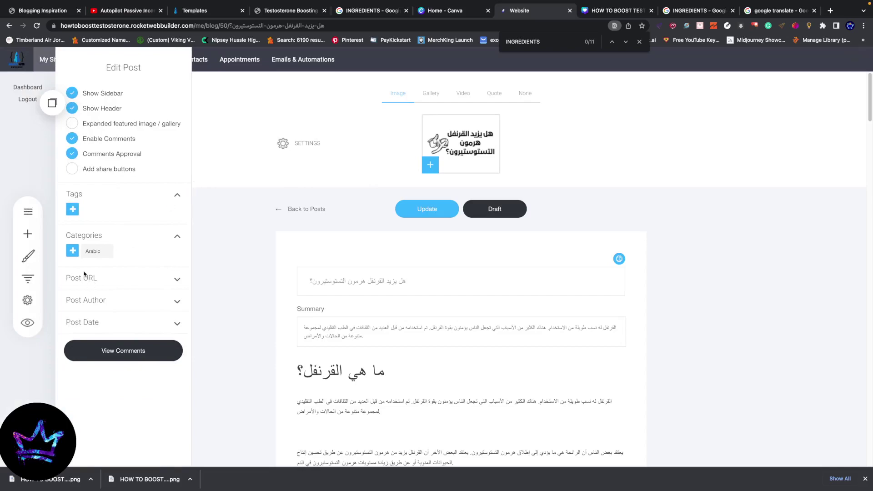
Return to the blog list, go to its third page and open the Arabic cinnamon post dated 17/11/2021.
left_click(292, 212)
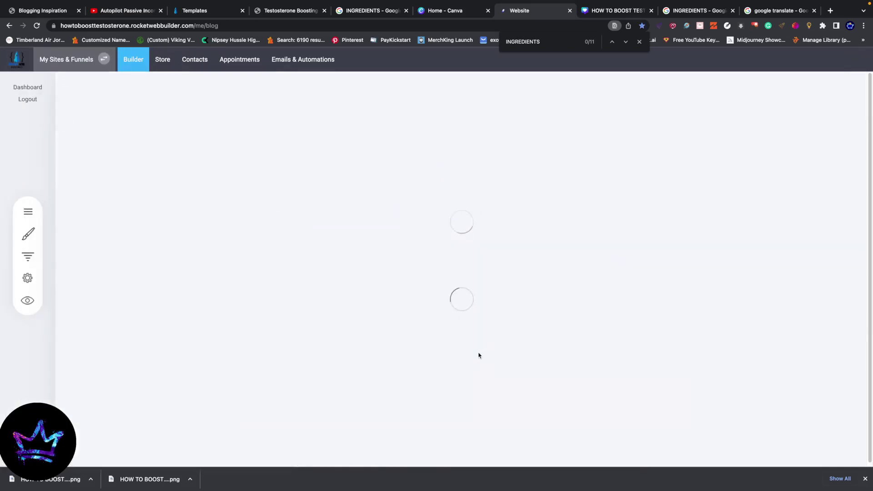
scroll(388, 363, "down", 10)
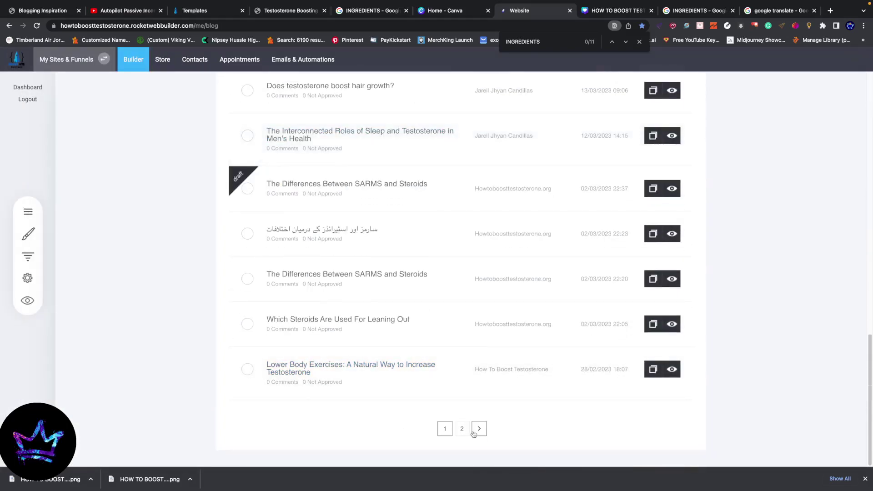
left_click(477, 430)
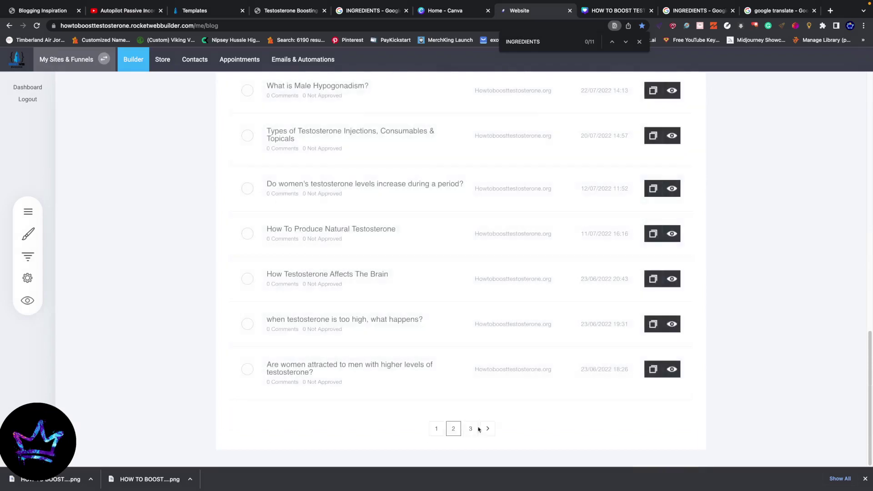
left_click(471, 429)
scroll(297, 384, "up", 4)
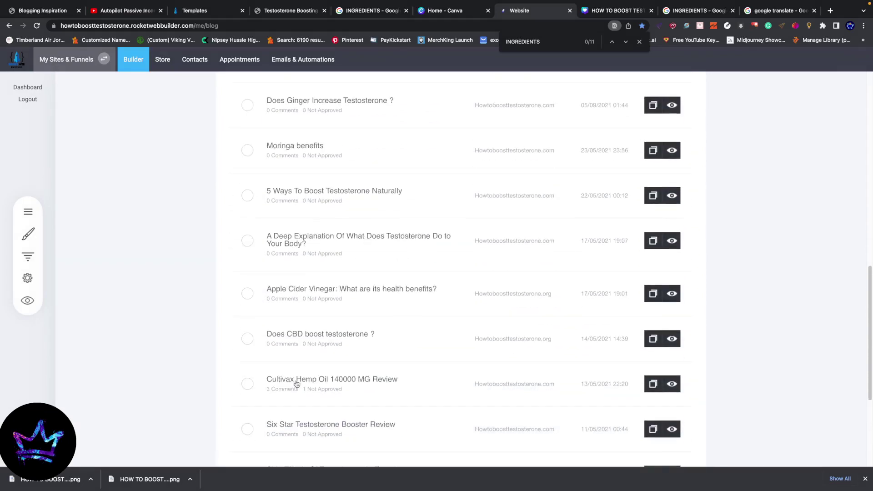
scroll(296, 384, "up", 12)
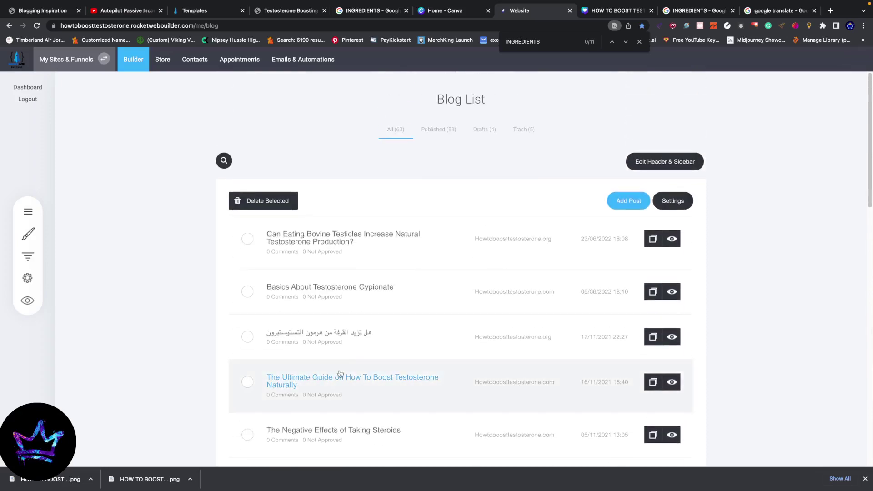
left_click(353, 339)
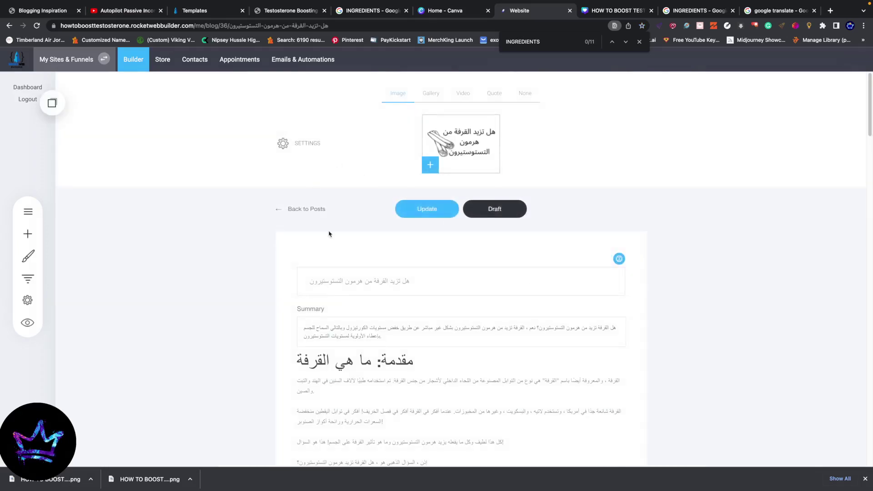
Show this older cinnamon post's URL and author in its settings, add the category Arabic and update the post.
left_click(283, 144)
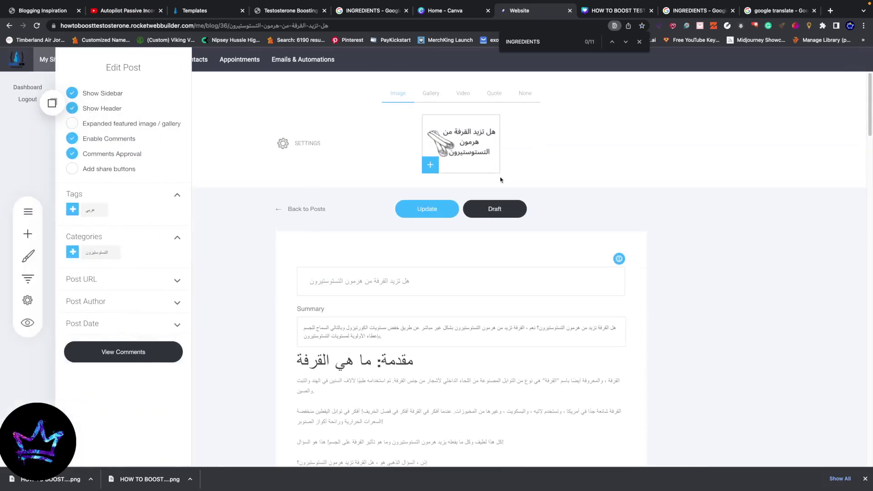
left_click(82, 304)
left_click(101, 286)
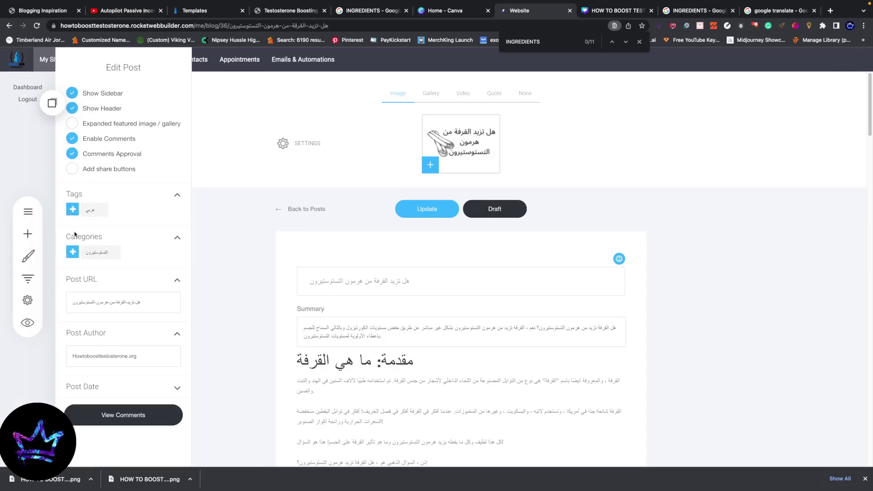
left_click(72, 252)
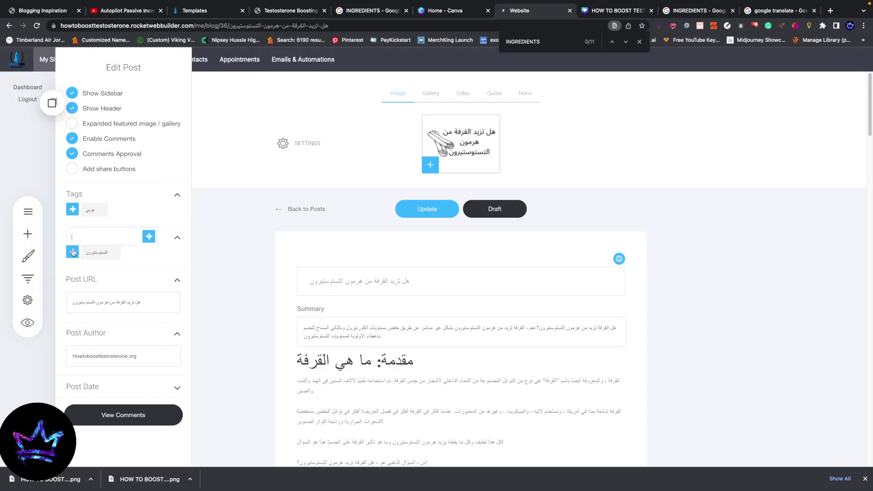
type("ara")
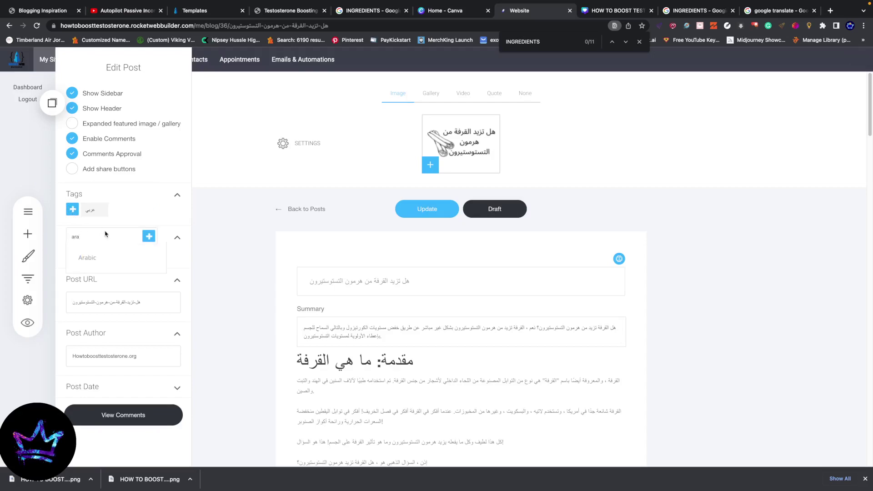
left_click(94, 265)
left_click(382, 225)
left_click(427, 209)
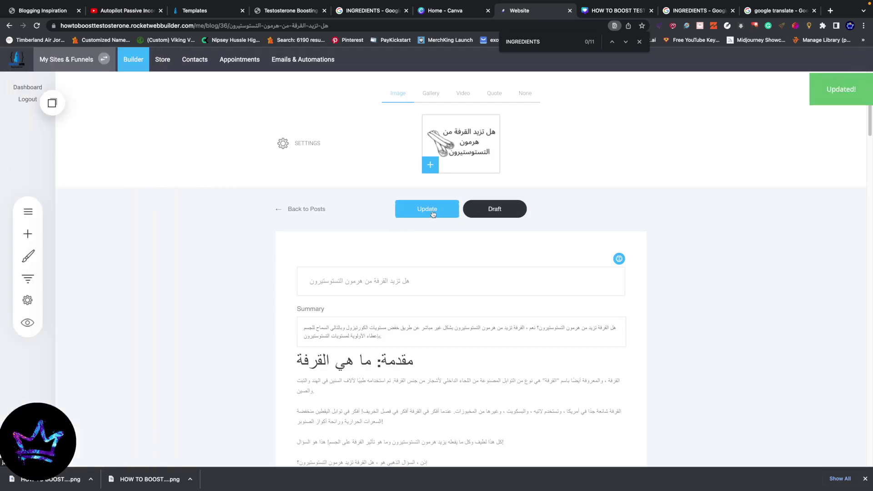
Leave the cinnamon post and open the Arabic articles page from the website's PAGES folder.
left_click(287, 210)
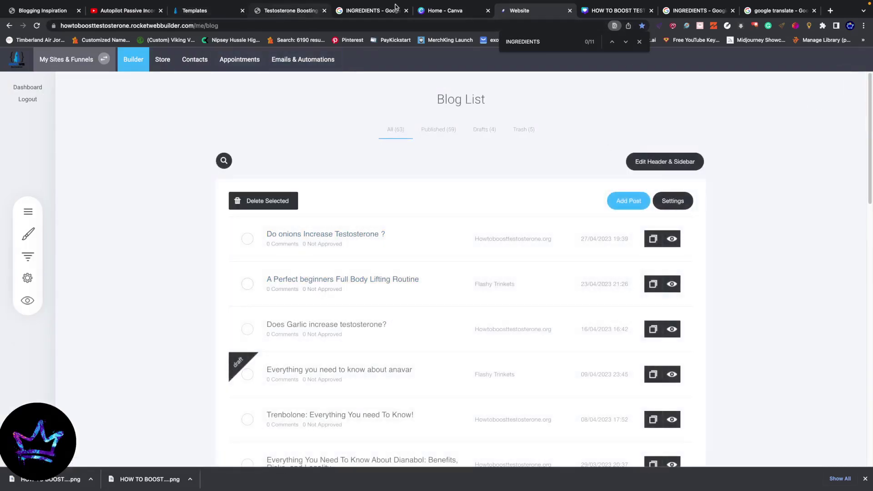
left_click(140, 62)
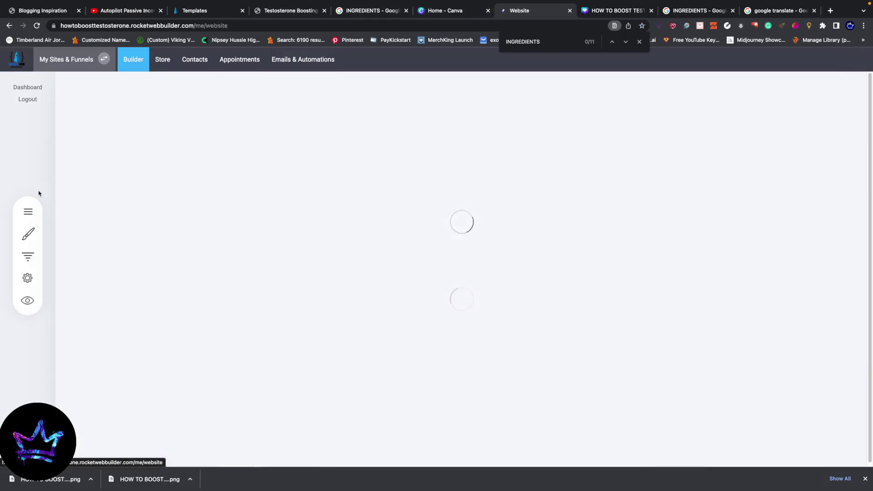
left_click(19, 209)
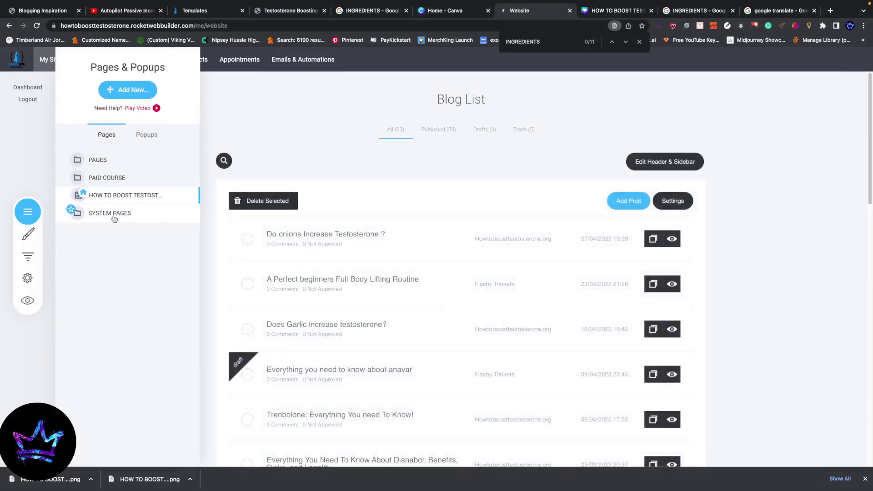
left_click(99, 161)
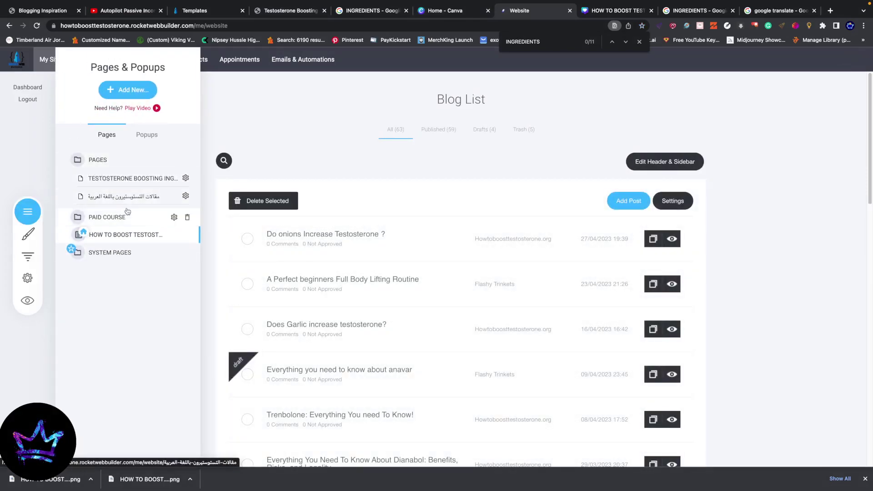
left_click(120, 196)
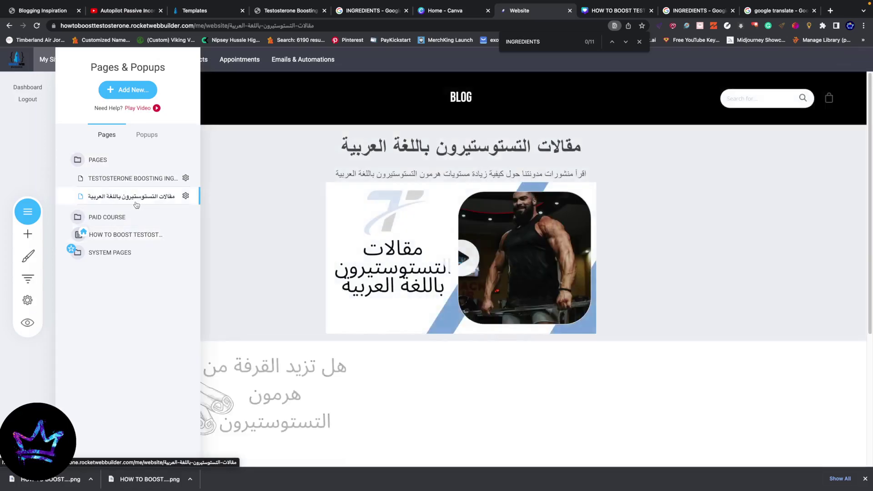
Set the blog element on the Arabic articles page to show the category Arabic and save the page.
scroll(324, 318, "down", 5)
left_click(324, 318)
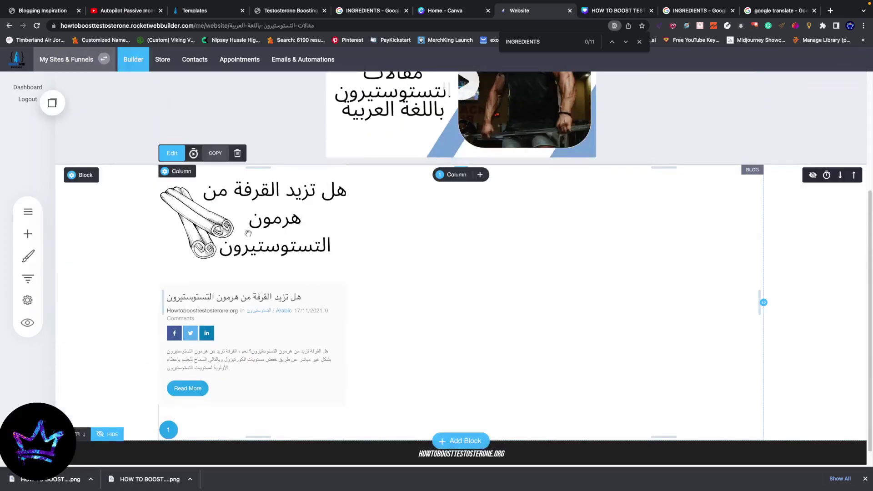
left_click(172, 153)
left_click(770, 229)
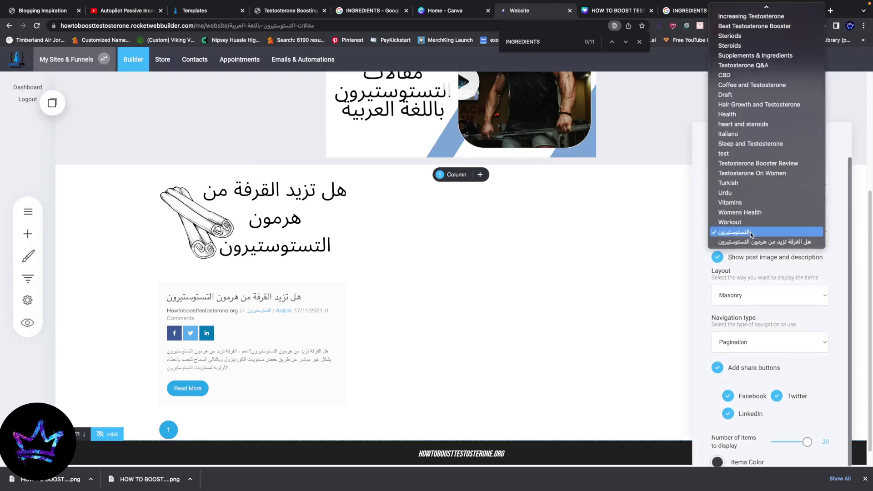
scroll(755, 182, "up", 3)
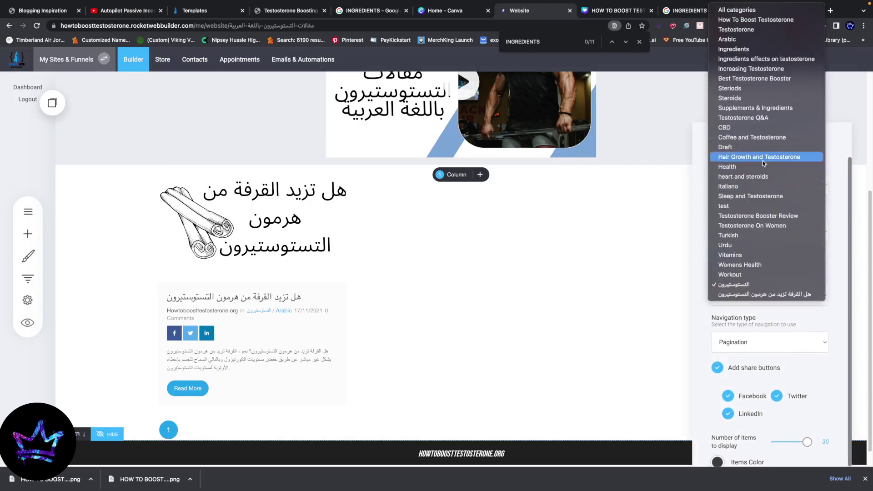
left_click(729, 40)
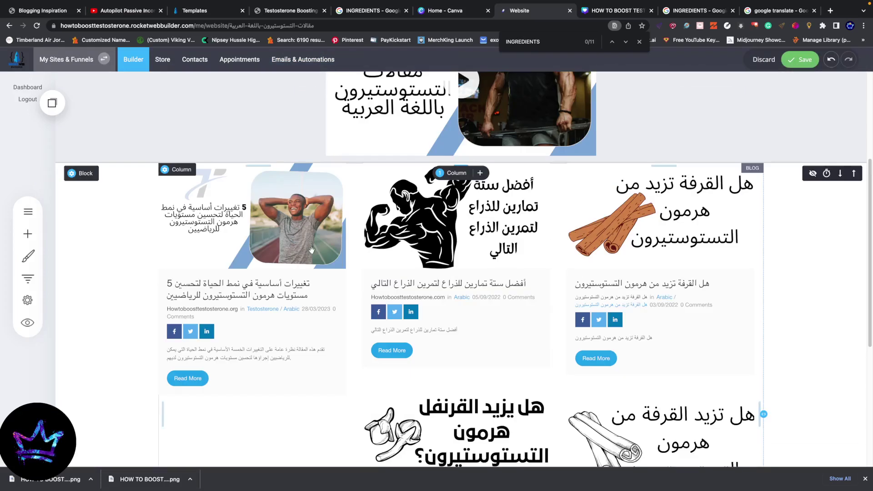
scroll(272, 248, "up", 1)
scroll(610, 268, "down", 4)
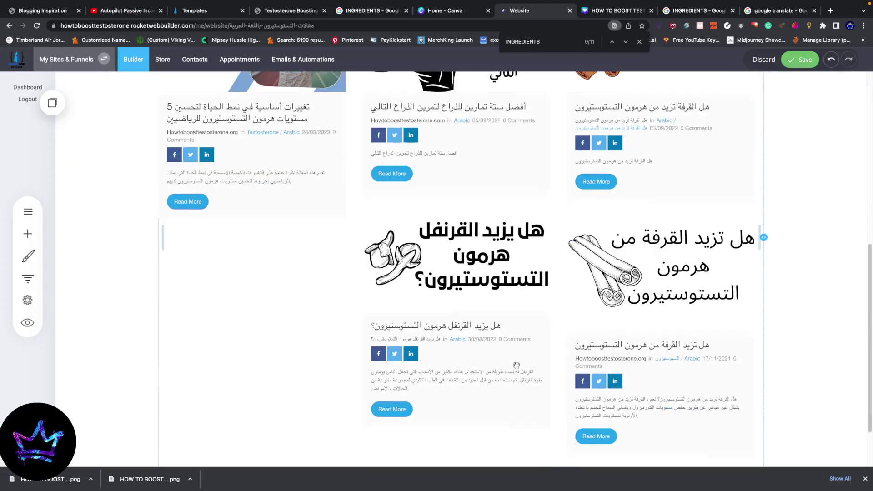
left_click(800, 60)
scroll(287, 276, "up", 4)
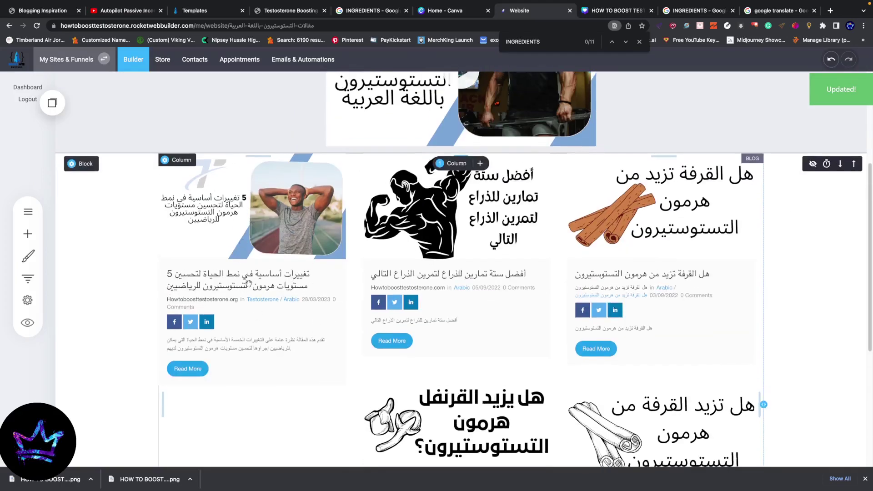
Review the posts listed on the Arabic articles page, both in the editor and in the desktop preview.
scroll(246, 286, "down", 4)
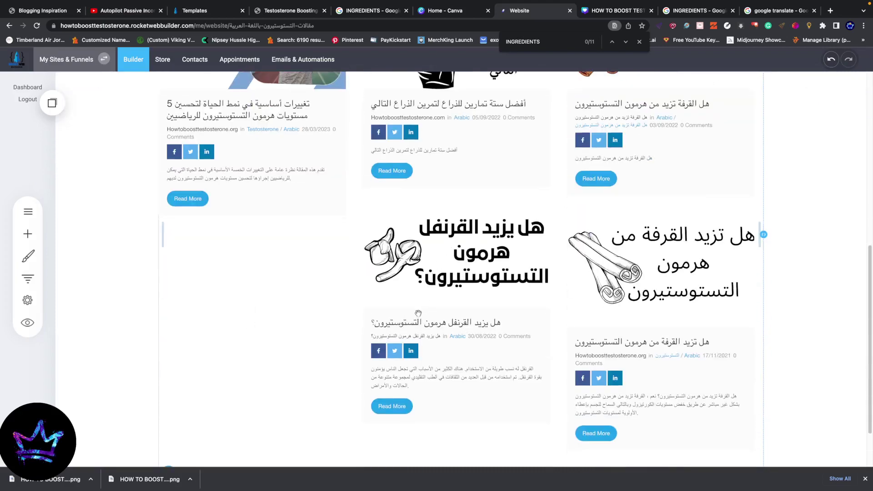
scroll(421, 277, "up", 4)
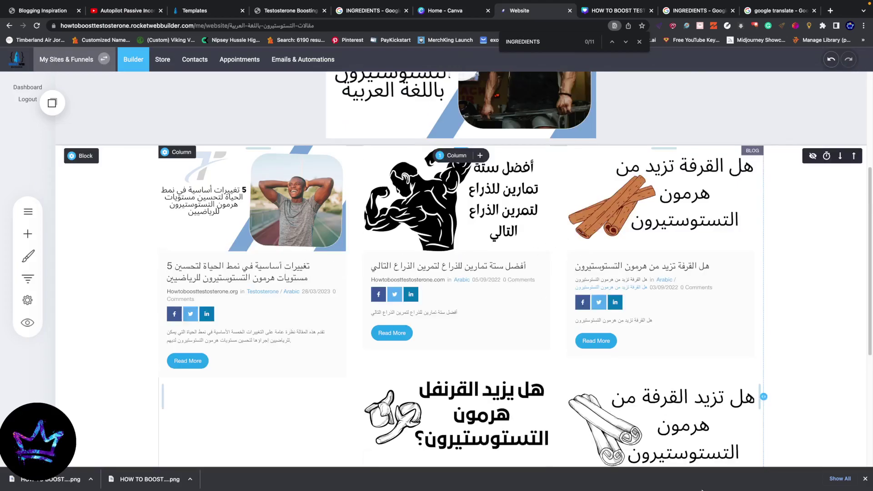
scroll(550, 285, "down", 4)
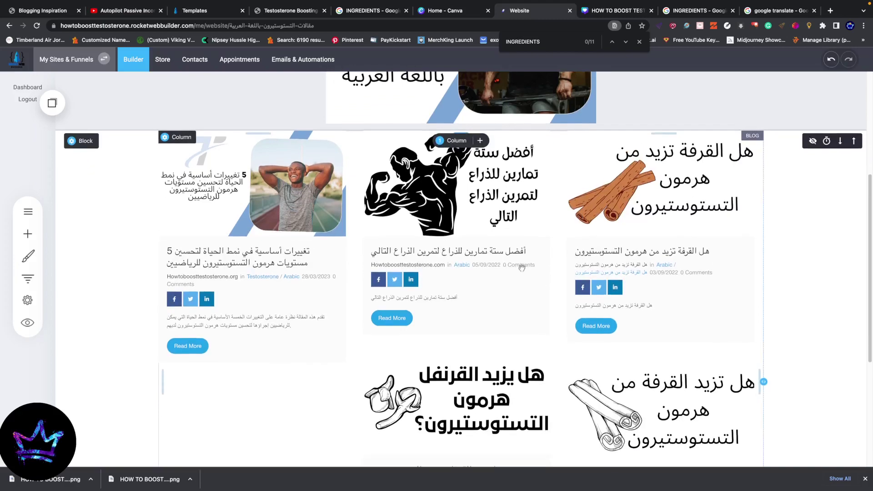
scroll(637, 291, "up", 4)
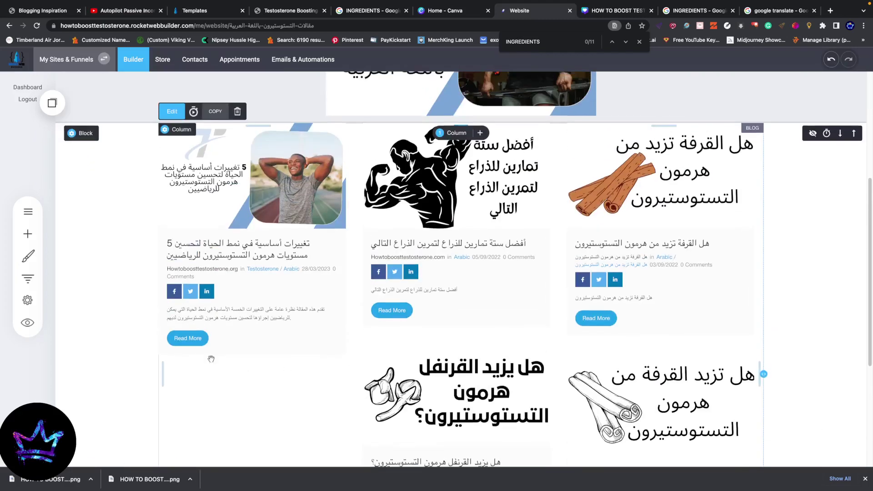
left_click(28, 322)
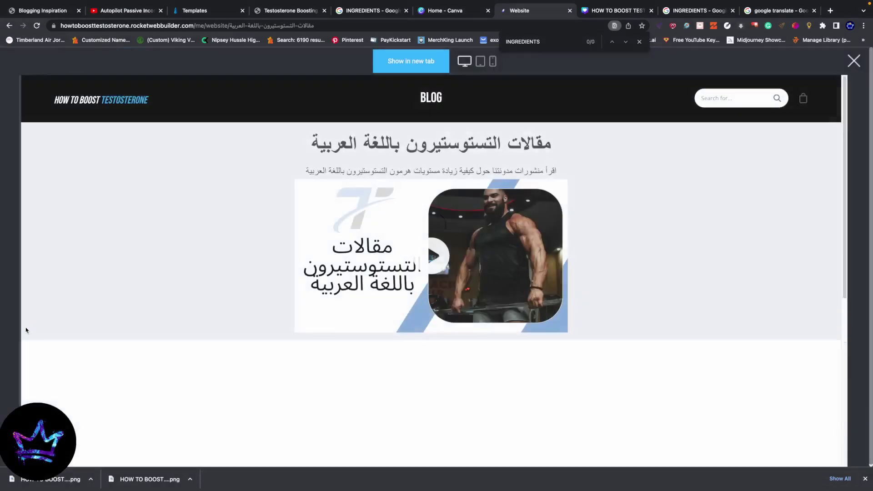
scroll(517, 250, "down", 10)
scroll(598, 159, "up", 3)
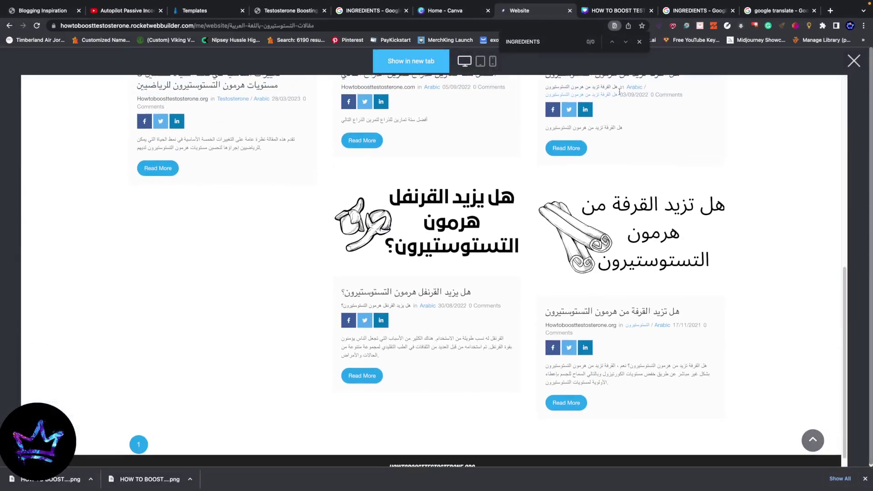
Open the Arabic cinnamon post dated 03/09/2022 in the preview, follow its عربي tag and close the preview.
left_click(632, 95)
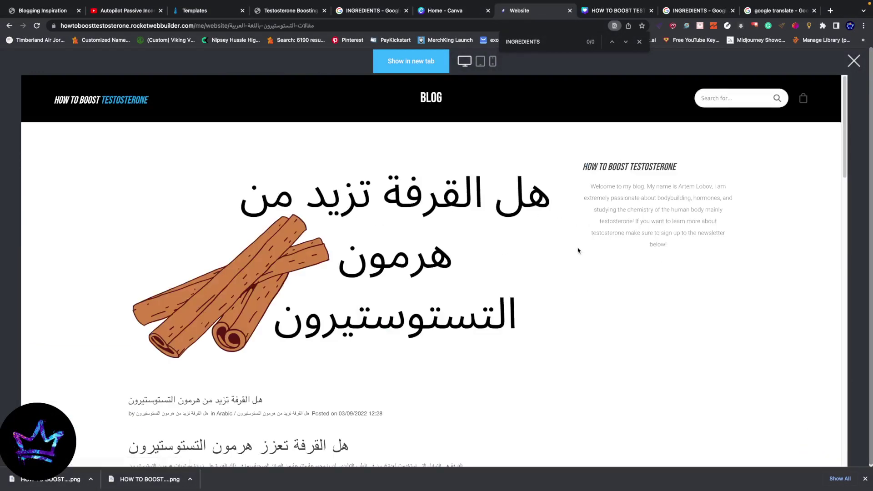
scroll(579, 250, "down", 5)
scroll(283, 210, "down", 15)
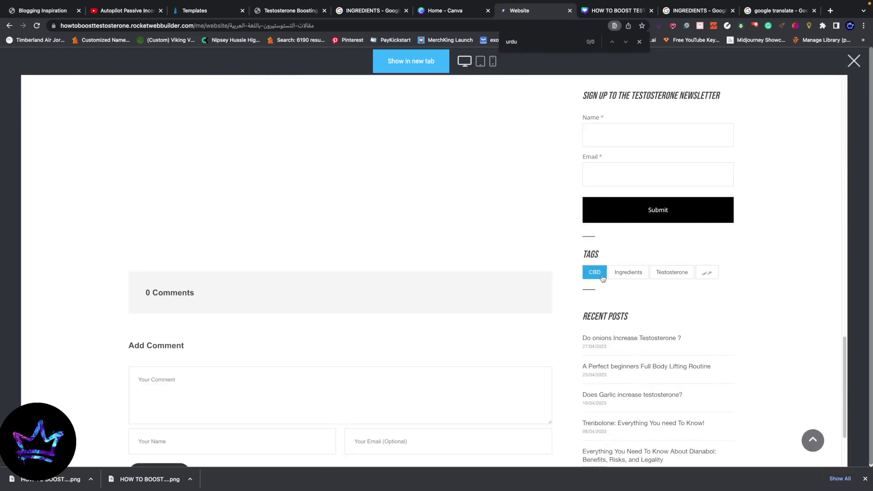
left_click(708, 274)
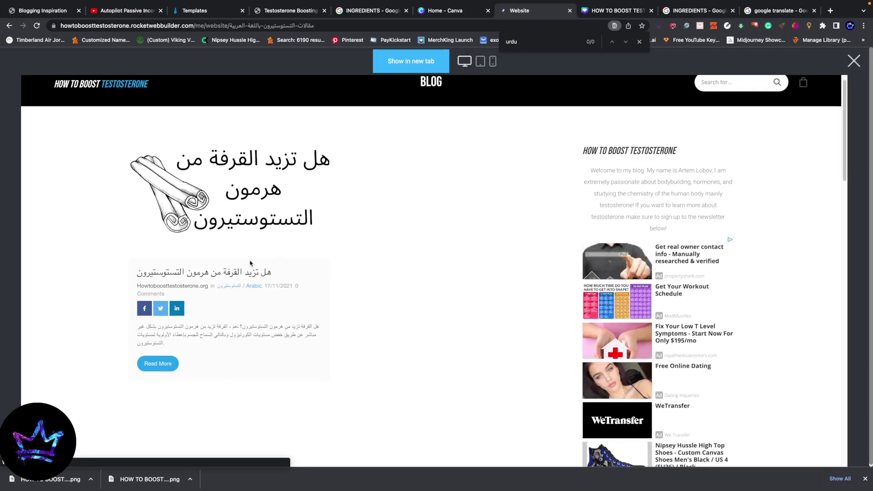
left_click(854, 61)
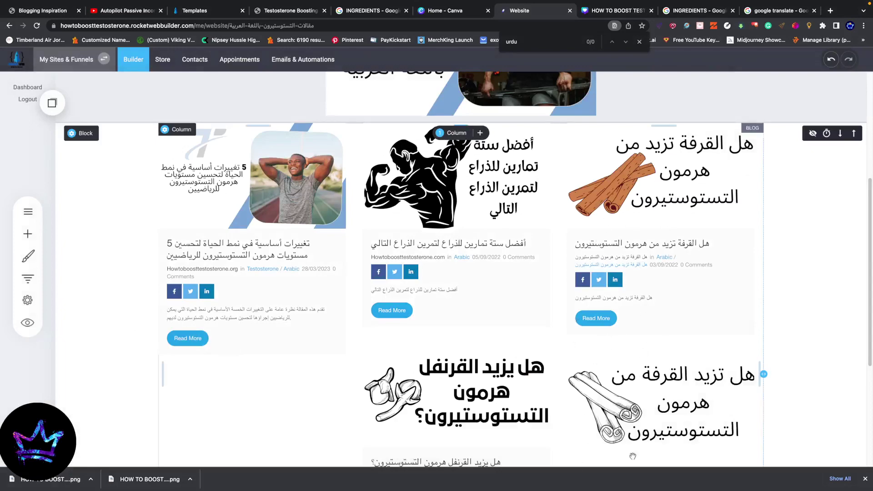
Preview the Arabic articles page again, look through the cinnamon post dated 17/11/2021 and close the preview.
scroll(633, 457, "down", 3)
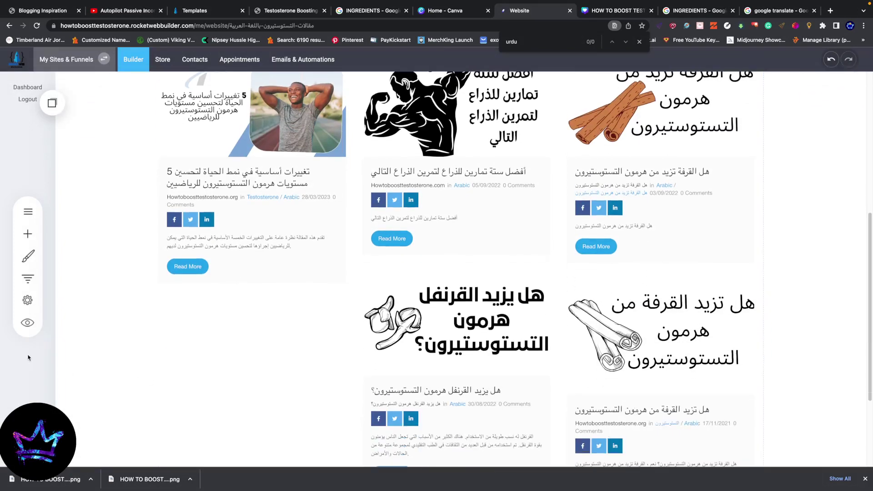
left_click(27, 323)
scroll(617, 310, "down", 10)
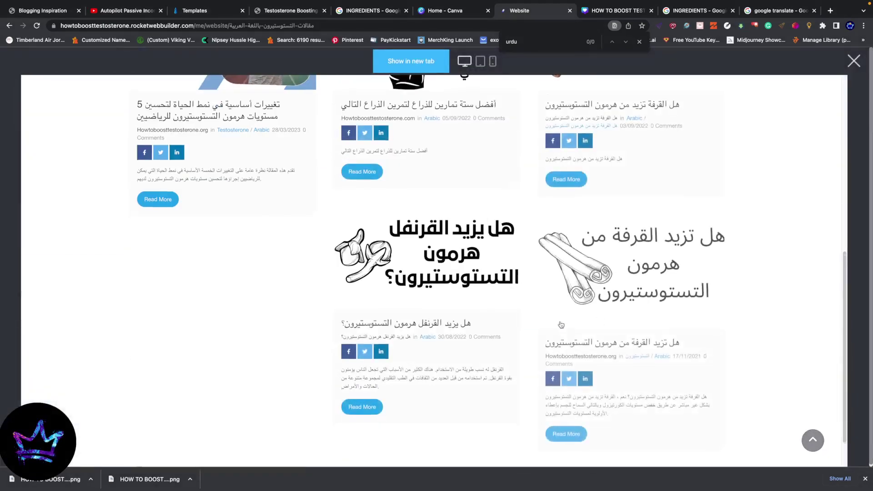
left_click(637, 302)
scroll(513, 334, "down", 5)
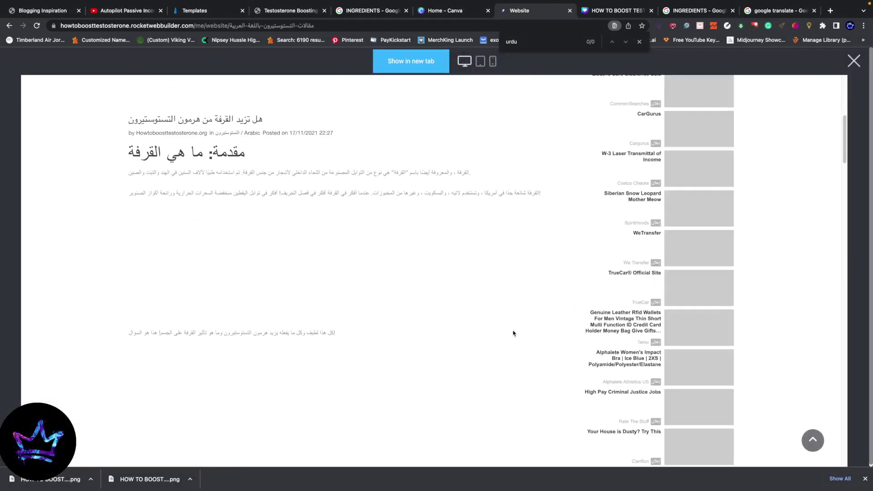
scroll(546, 330, "down", 10)
scroll(585, 326, "down", 10)
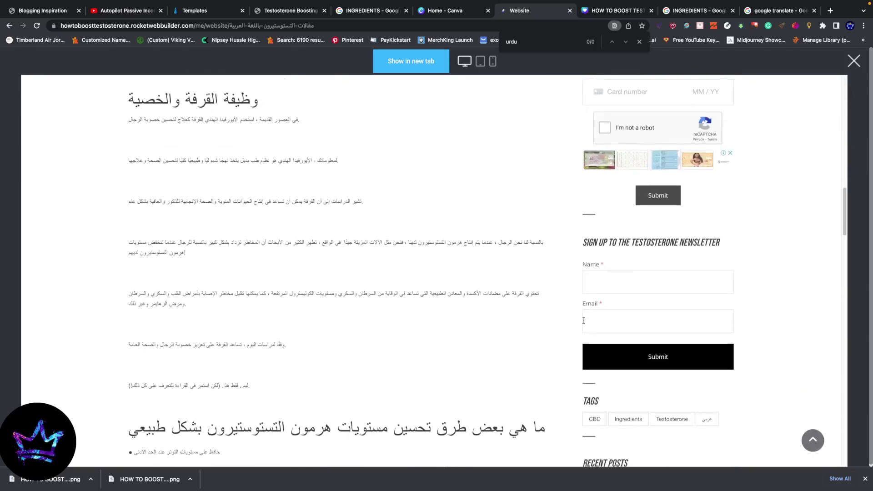
left_click(853, 61)
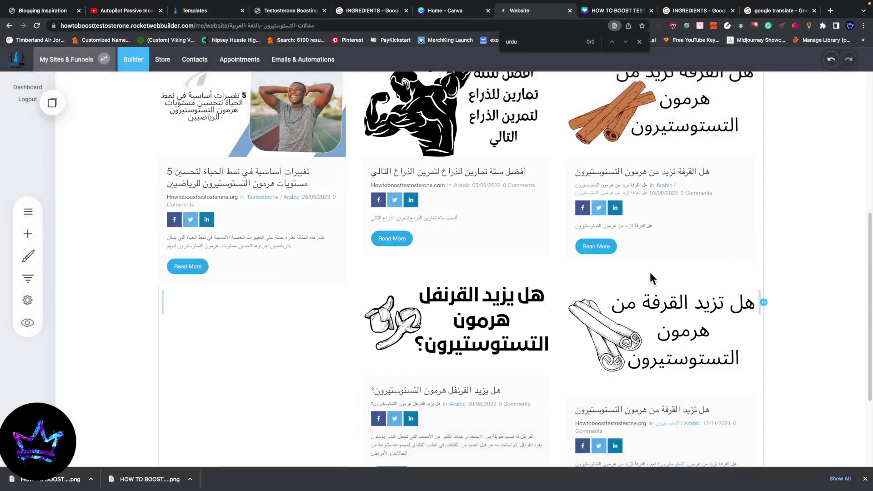
Examine the Arabic articles page in the editor, from its heading and banner to the listed posts.
scroll(521, 302, "up", 2)
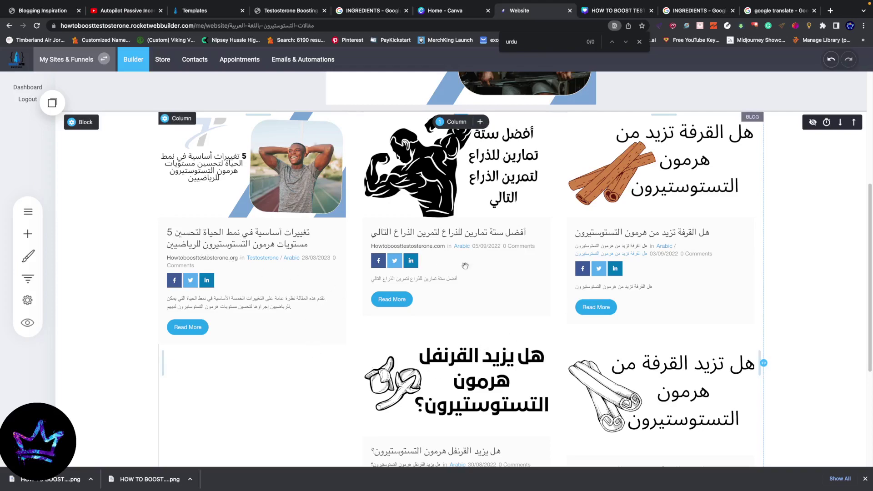
scroll(285, 188, "up", 5)
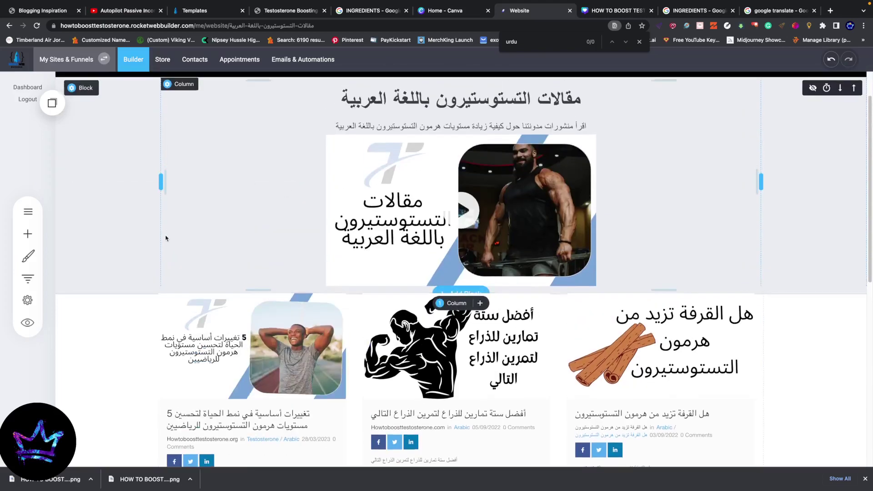
scroll(282, 327, "down", 6)
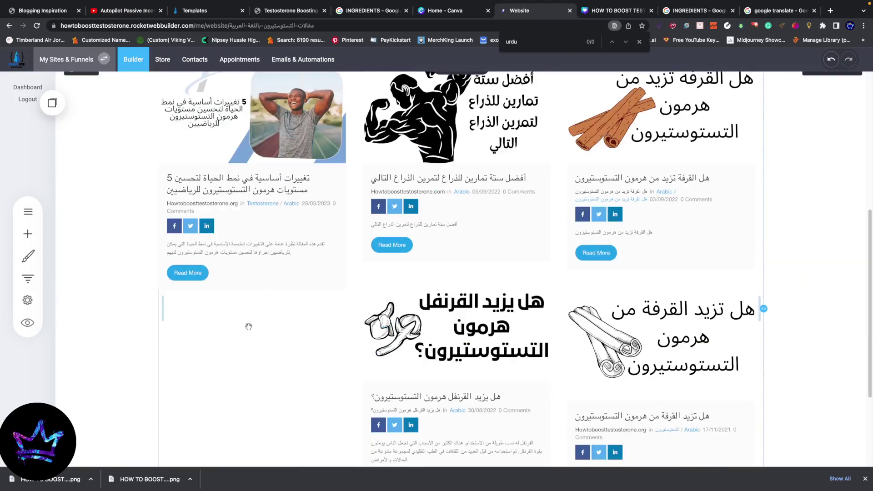
scroll(246, 328, "up", 2)
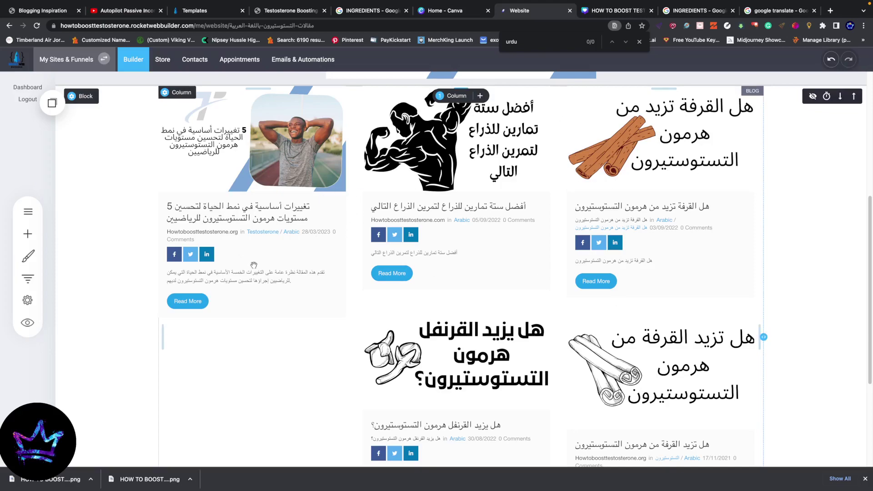
scroll(473, 368, "up", 3)
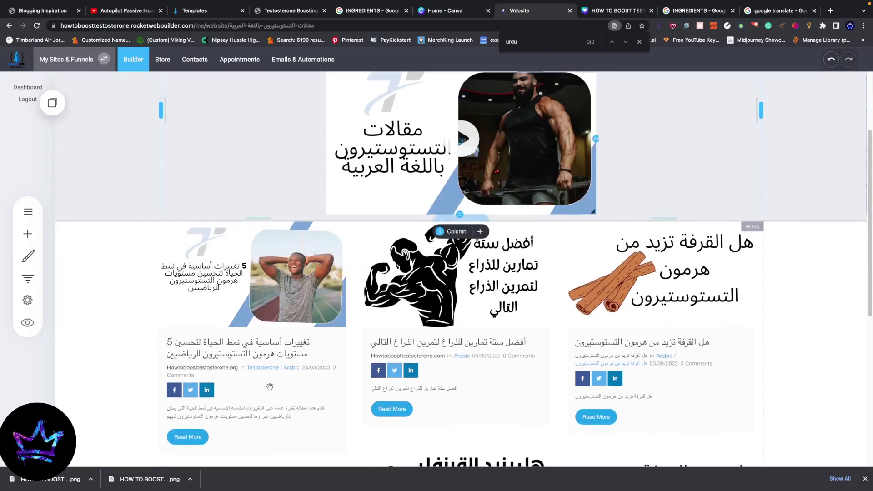
scroll(478, 372, "down", 2)
scroll(304, 325, "up", 5)
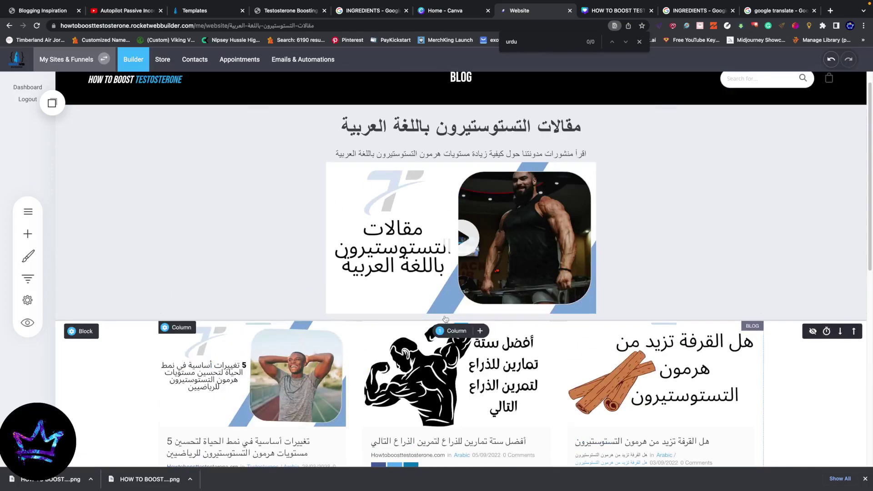
scroll(501, 341, "down", 6)
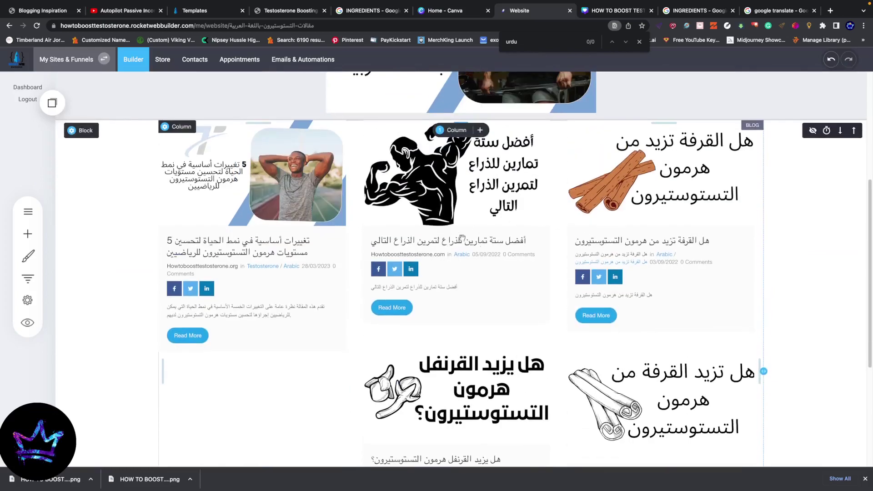
Preview the Arabic articles page and open the Arabic clove post from its listing.
left_click(27, 323)
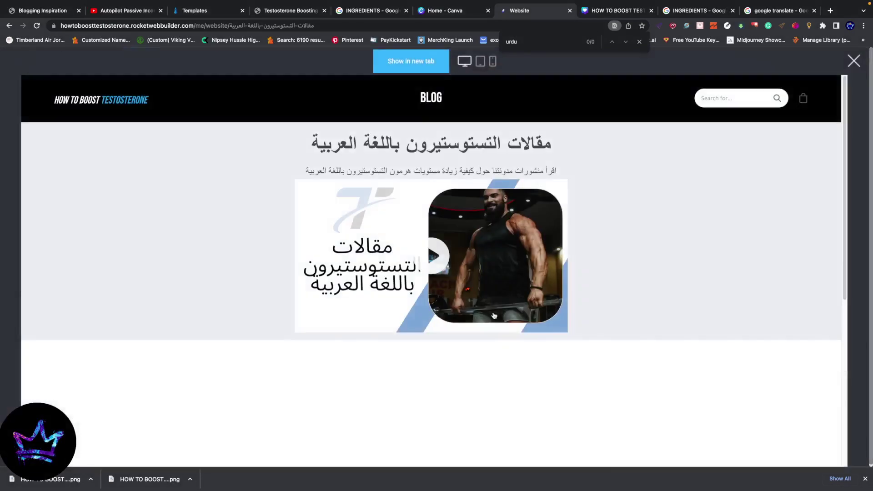
scroll(429, 305, "down", 10)
left_click(429, 306)
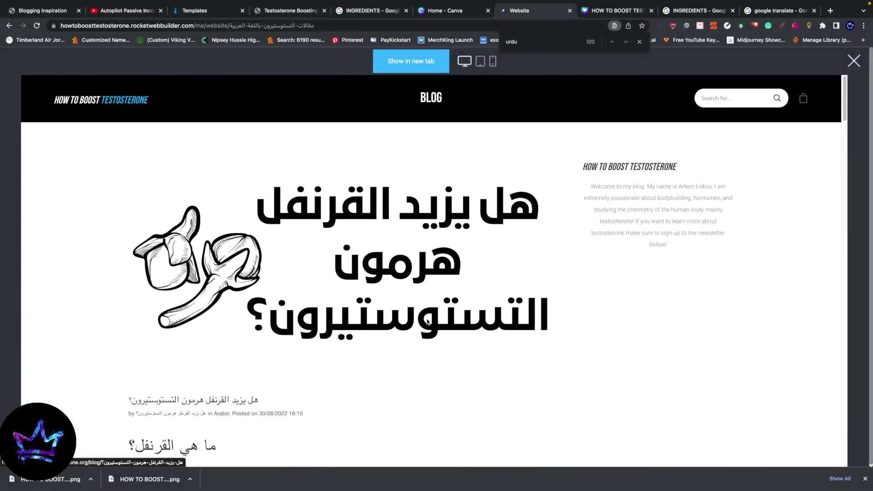
Look through the Arabic clove post in the preview down to its comment form, and close the preview.
scroll(425, 336, "down", 8)
scroll(257, 284, "up", 8)
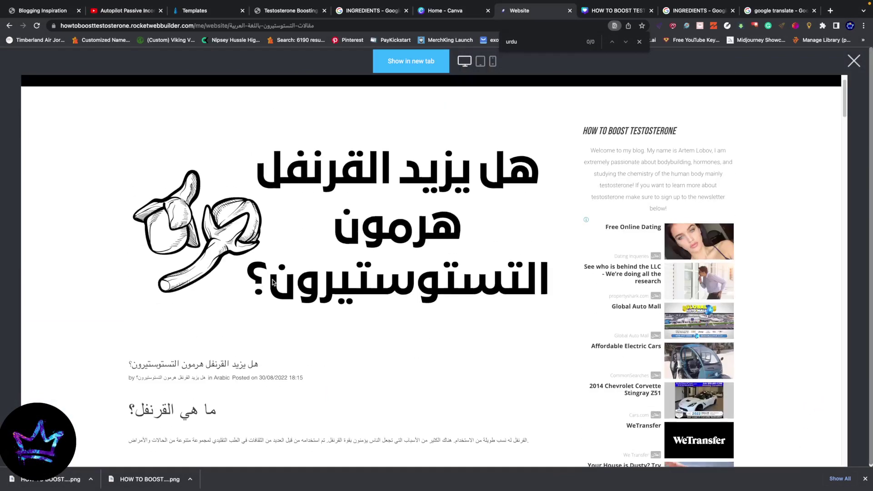
scroll(362, 230, "down", 10)
scroll(367, 230, "down", 3)
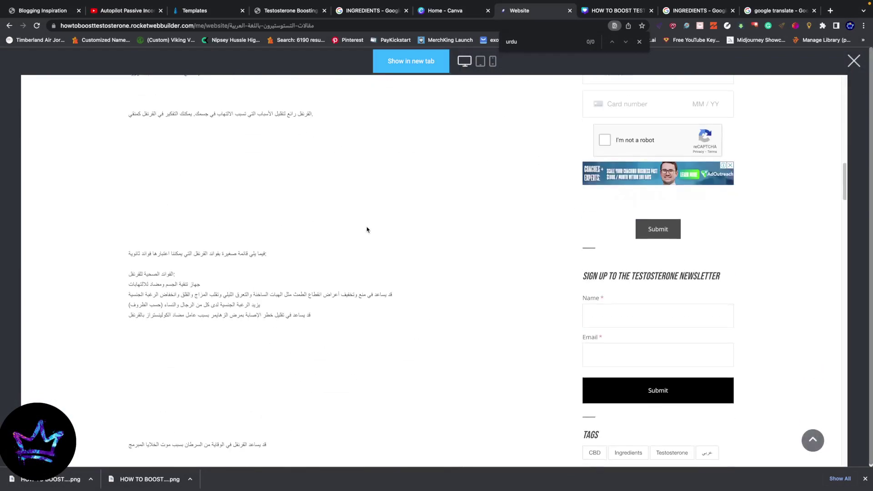
scroll(608, 386, "down", 15)
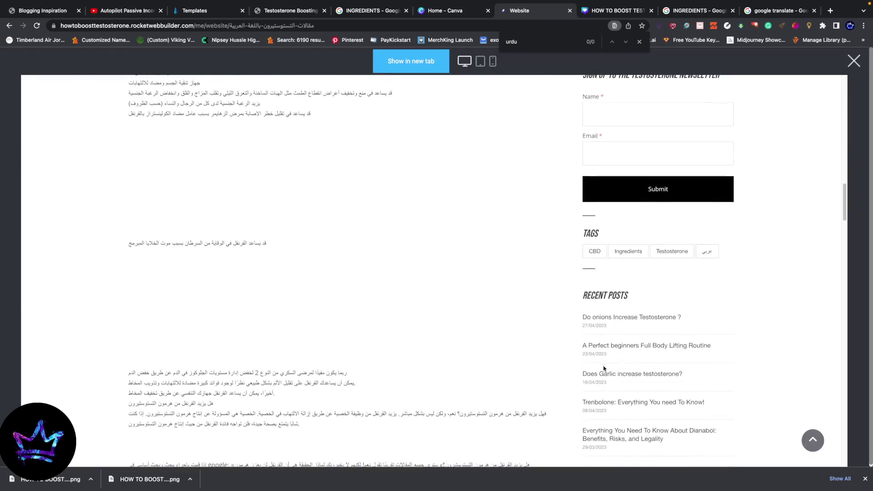
scroll(488, 303, "down", 15)
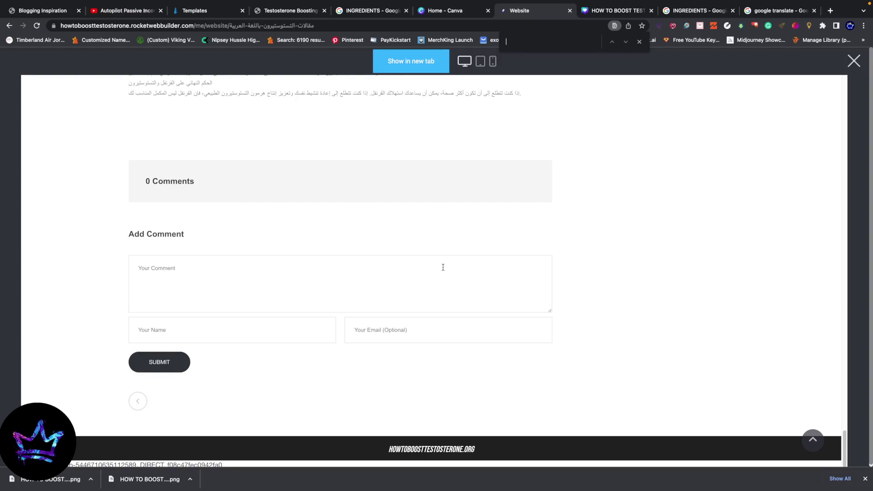
key("Escape")
left_click(854, 61)
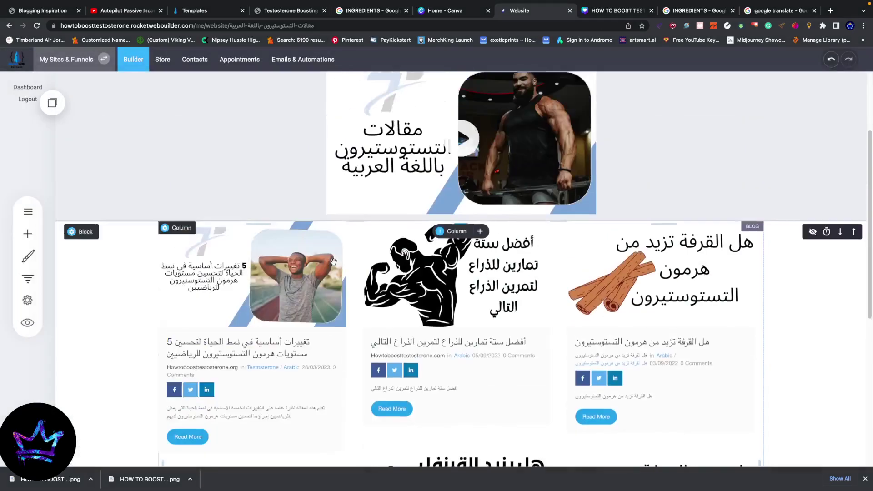
Preview the Arabic articles page again and open the cinnamon post dated 17/11/2021 from its listing.
scroll(455, 254, "down", 10)
scroll(690, 216, "up", 4)
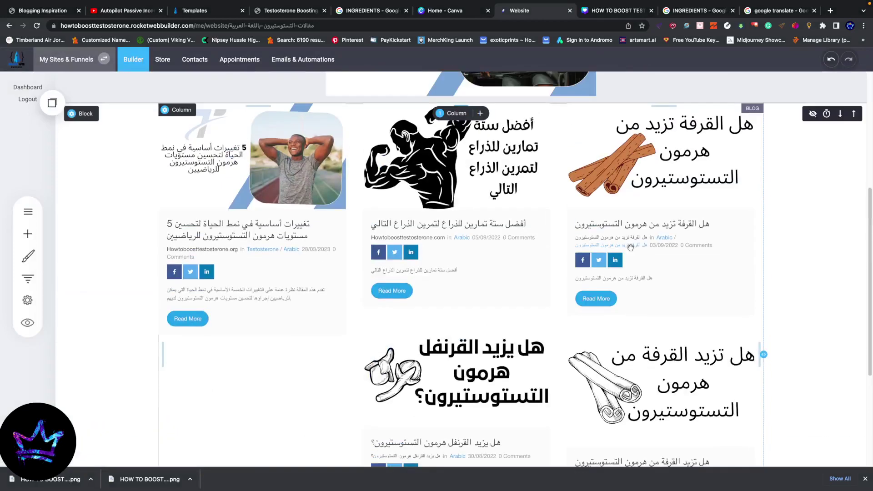
left_click(28, 322)
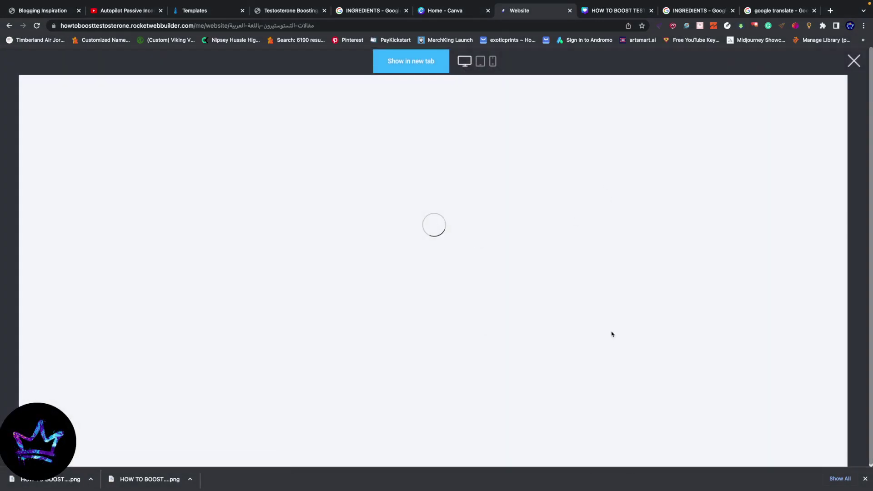
scroll(609, 329, "down", 7)
scroll(600, 325, "up", 3)
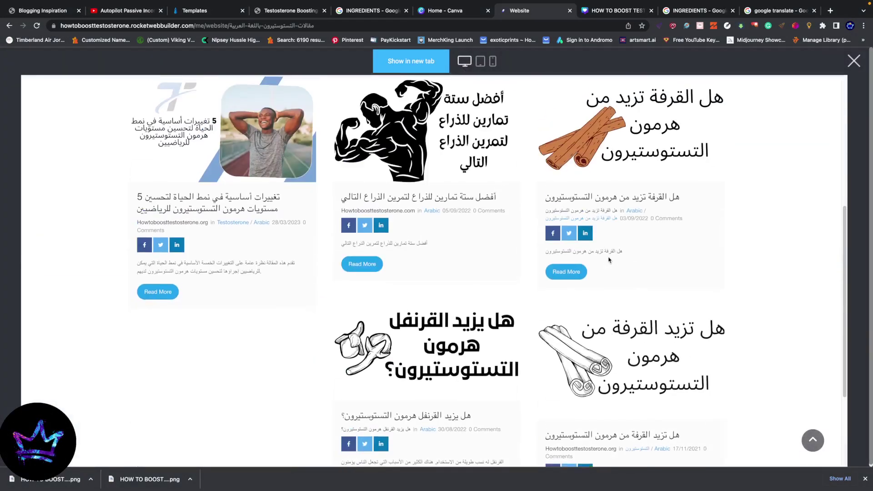
scroll(573, 268, "down", 3)
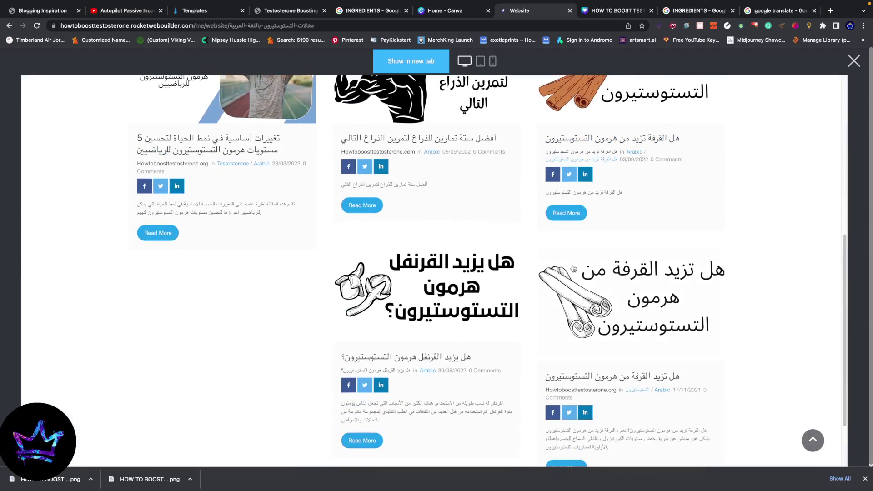
left_click(597, 277)
scroll(508, 277, "down", 2)
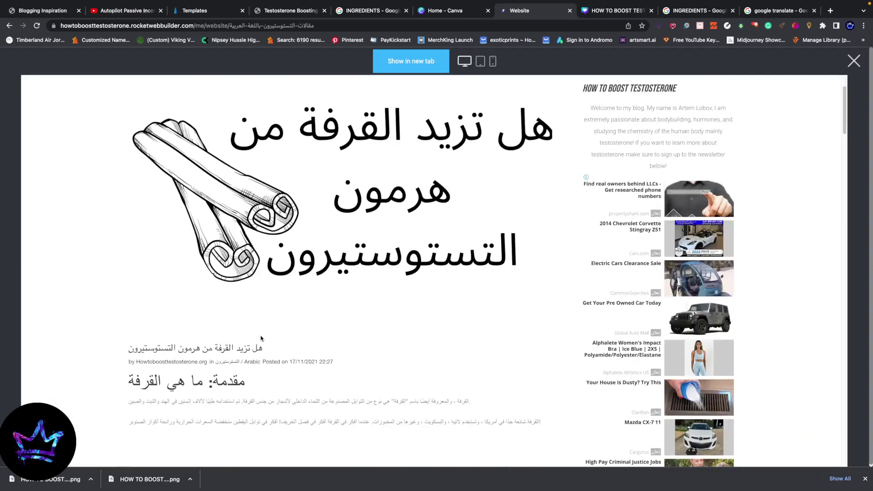
Copy the title of the cinnamon post dated 17/11/2021 and translate it into English in Google Translate.
mouse_move(265, 347)
left_mouse_down()
mouse_move(128, 350)
mouse_move(275, 351)
left_mouse_up()
key("ctrl+c")
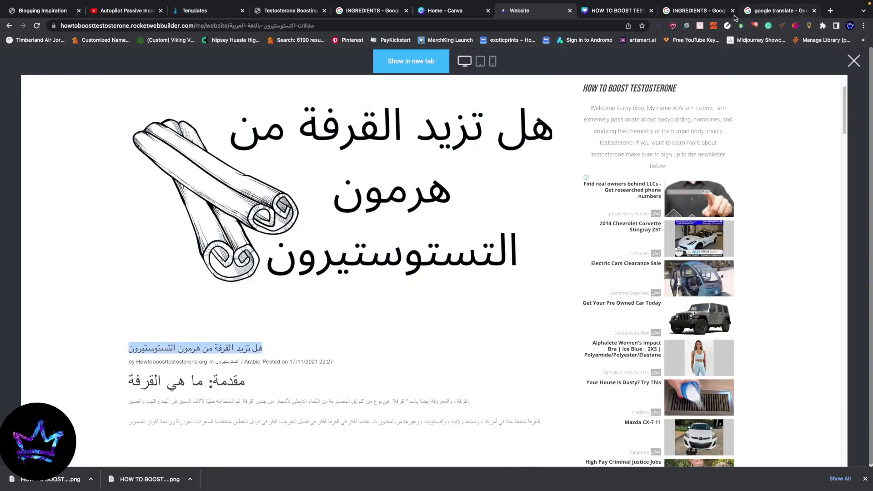
left_click(777, 11)
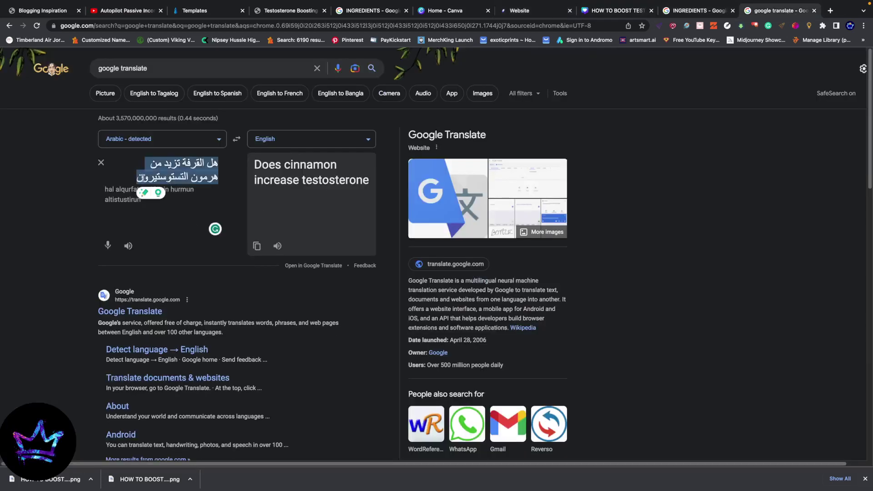
key("ctrl+v")
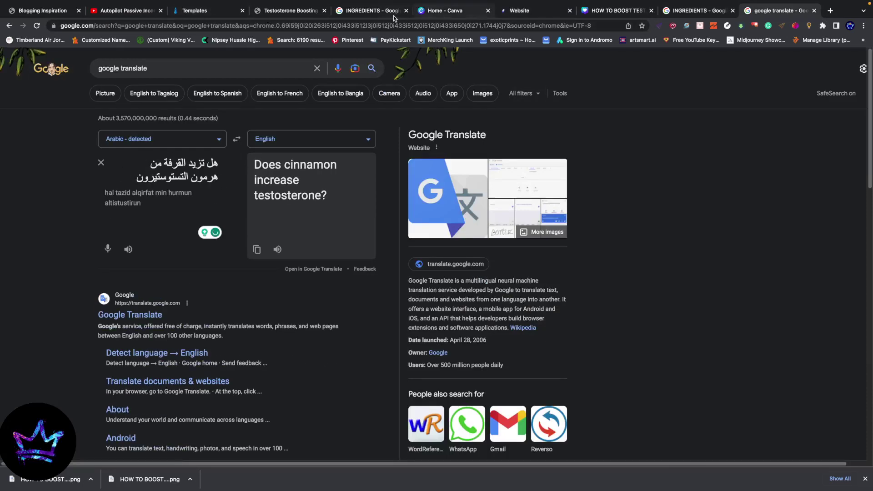
Open the main blog page on the live testosterone site, return to the website builder and close the post preview.
left_click(283, 11)
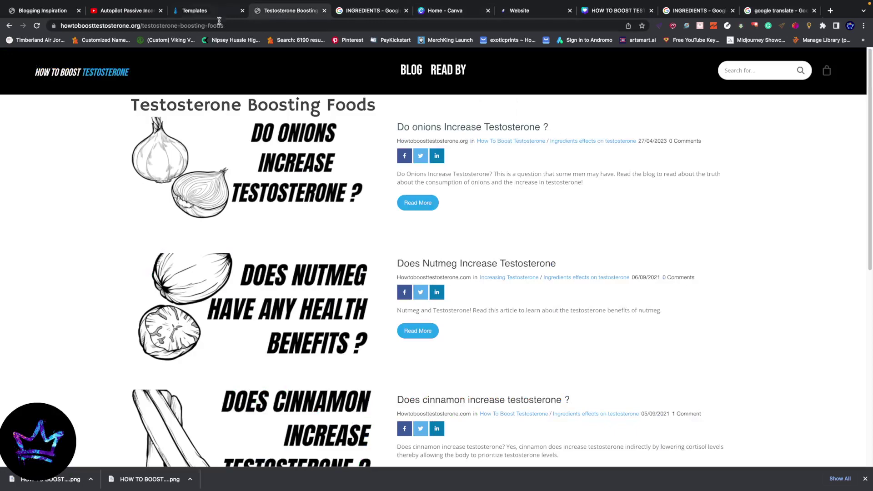
left_click(412, 69)
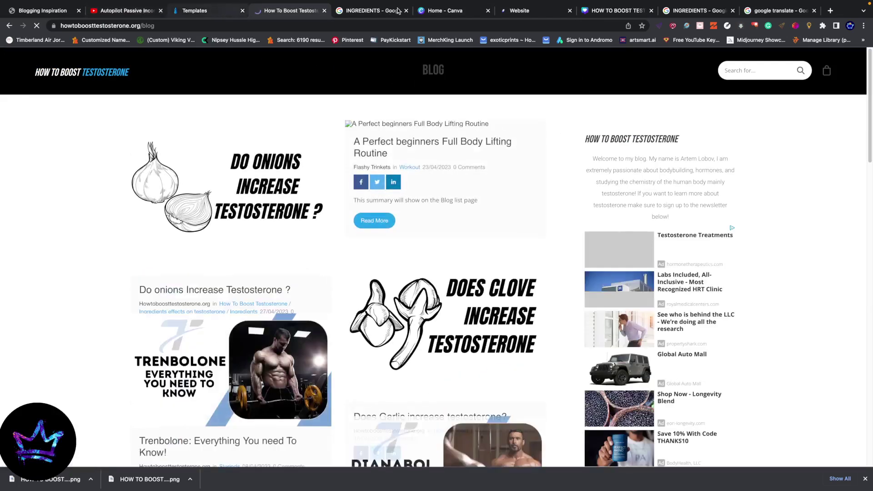
left_click(684, 11)
left_click(546, 10)
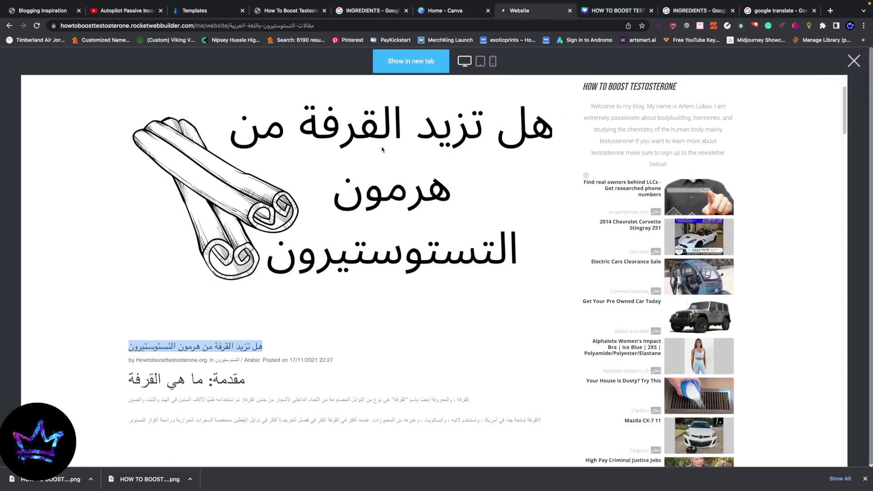
scroll(382, 150, "up", 2)
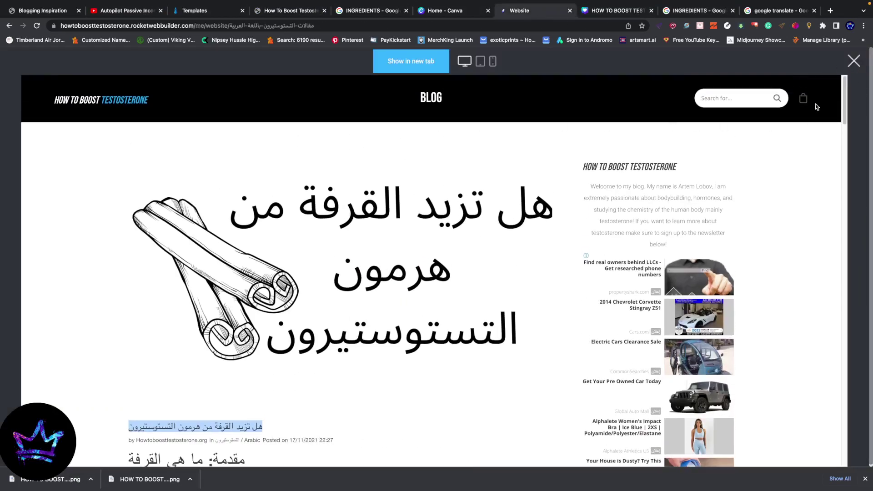
left_click(853, 62)
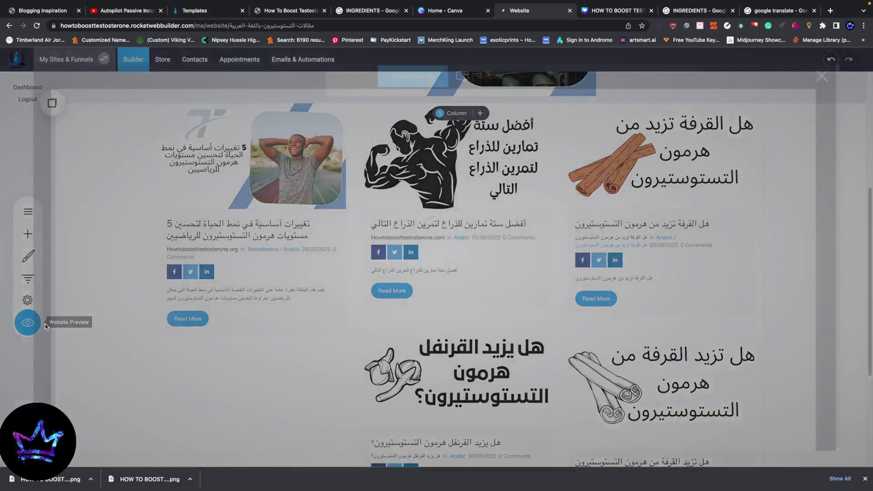
Preview the Arabic articles page and open the cinnamon post dated 03/09/2022 from its listing.
left_click(45, 324)
scroll(132, 353, "down", 10)
scroll(503, 263, "up", 4)
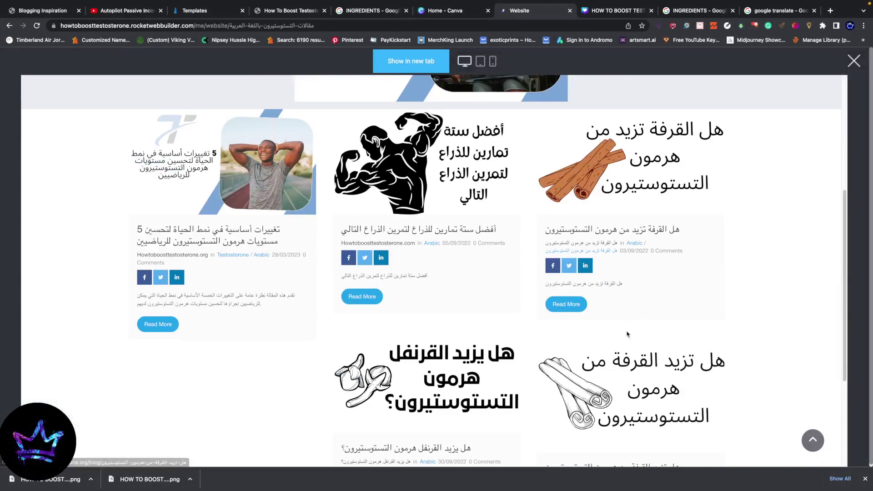
scroll(627, 335, "down", 1)
left_click(622, 191)
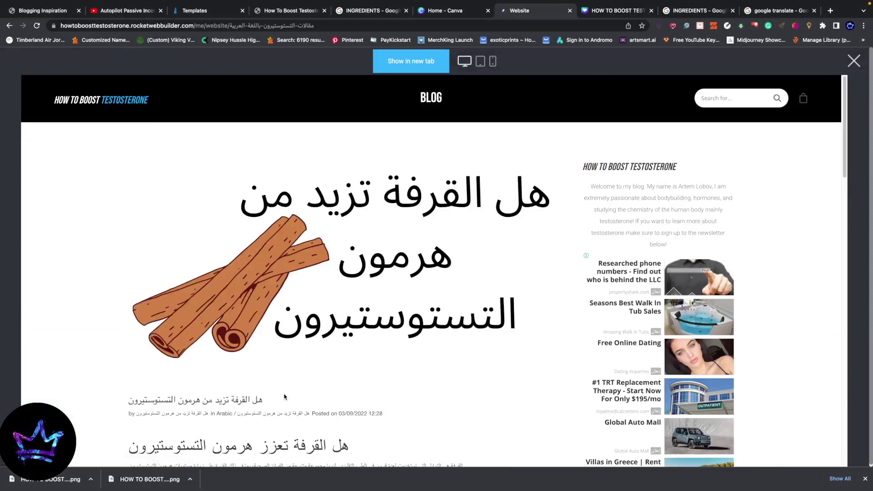
Copy the title of the cinnamon post dated 03/09/2022 and translate it into English in Google Translate.
left_click_drag(284, 397, 130, 401)
key("ctrl+c")
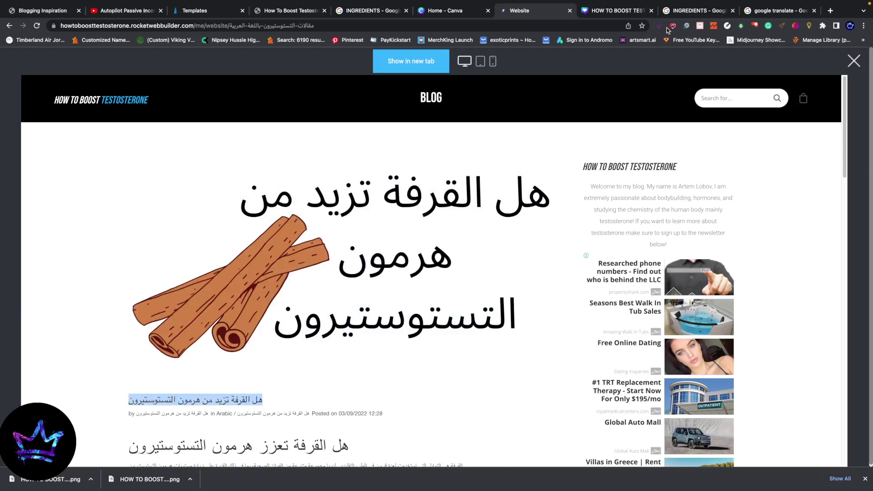
left_click(778, 10)
left_click(101, 163)
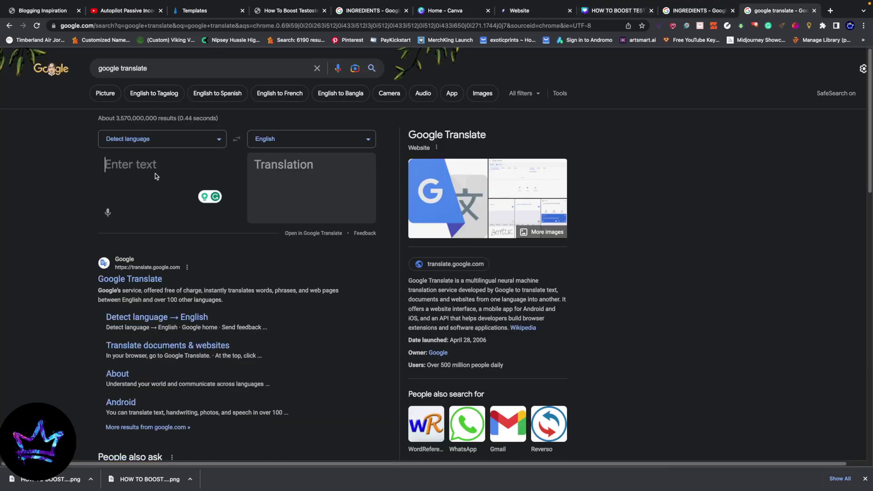
key("ctrl+v")
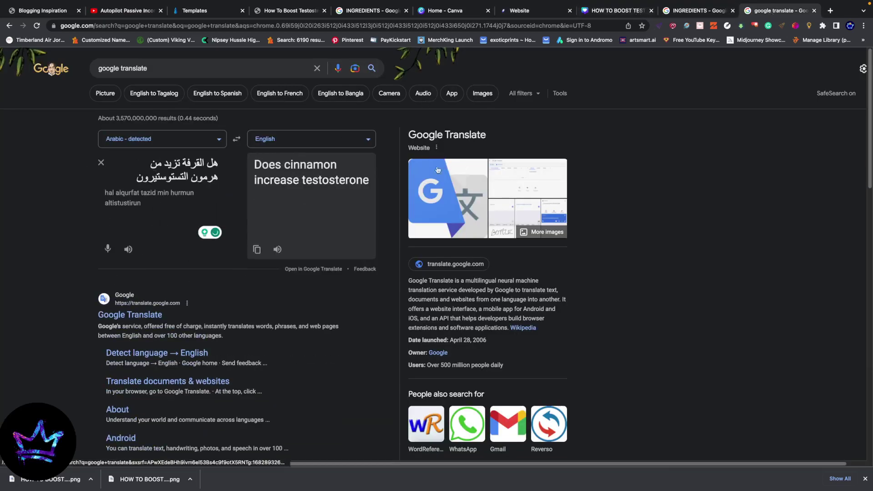
left_click(687, 11)
scroll(594, 125, "down", 5)
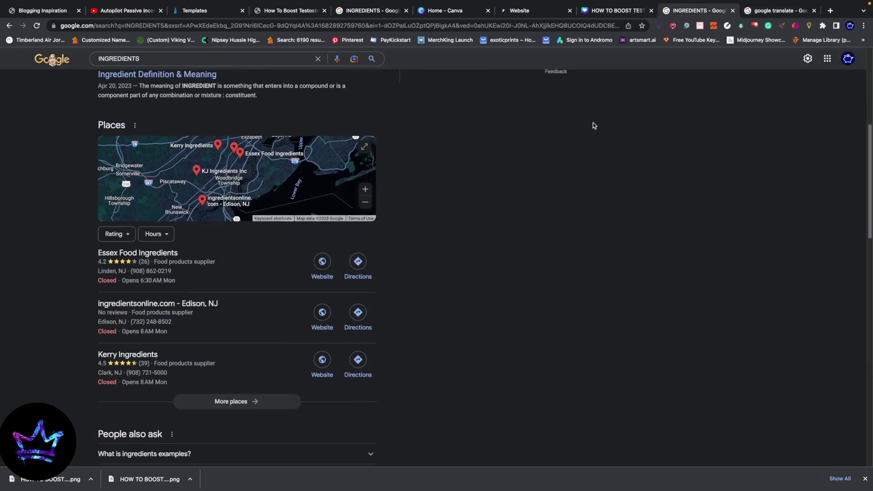
scroll(595, 125, "up", 5)
left_click(46, 11)
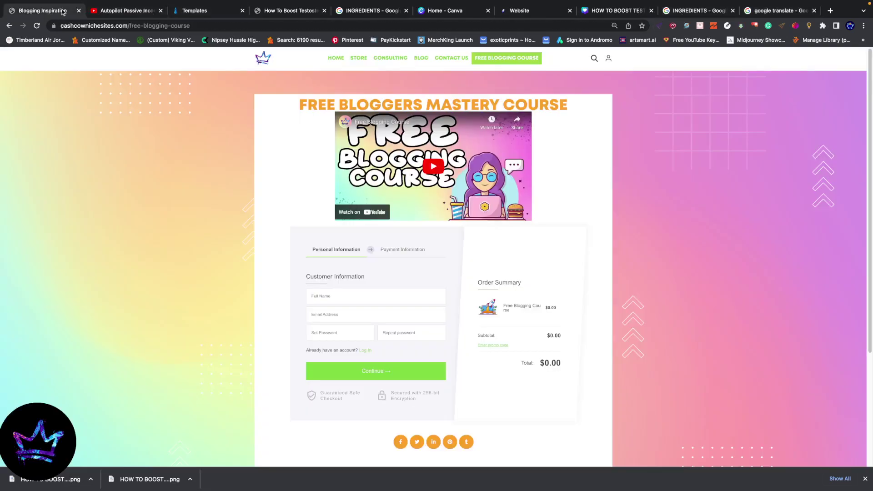
left_click(204, 10)
left_click(278, 14)
left_click(358, 16)
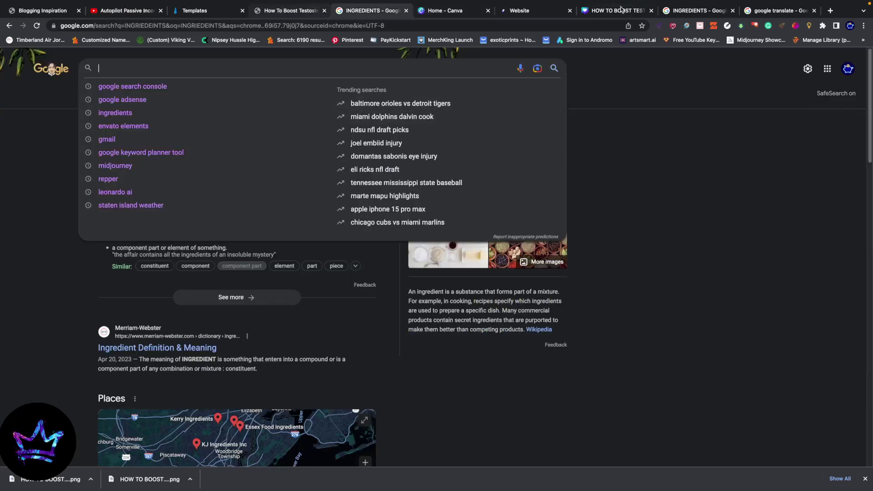
left_click(255, 8)
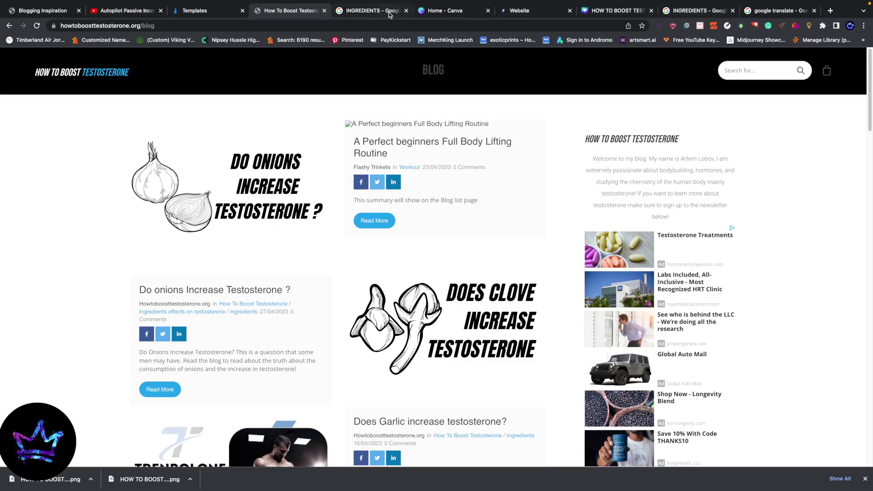
left_click(195, 10)
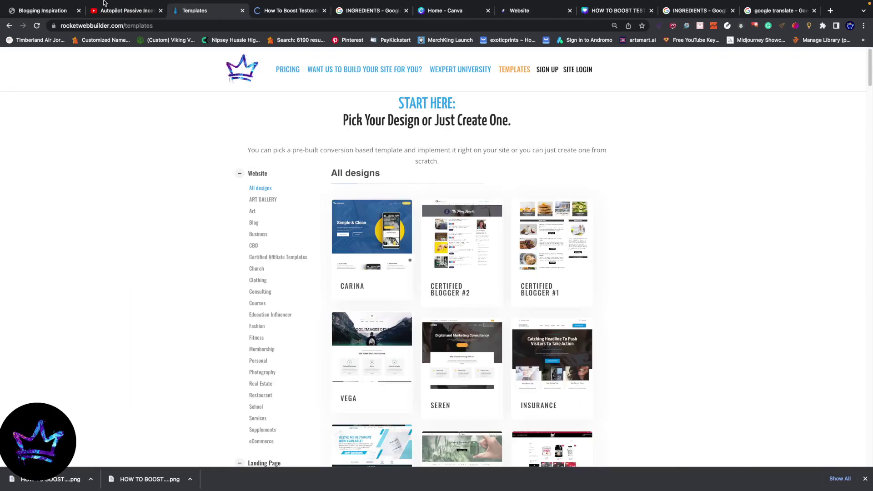
left_click(65, 10)
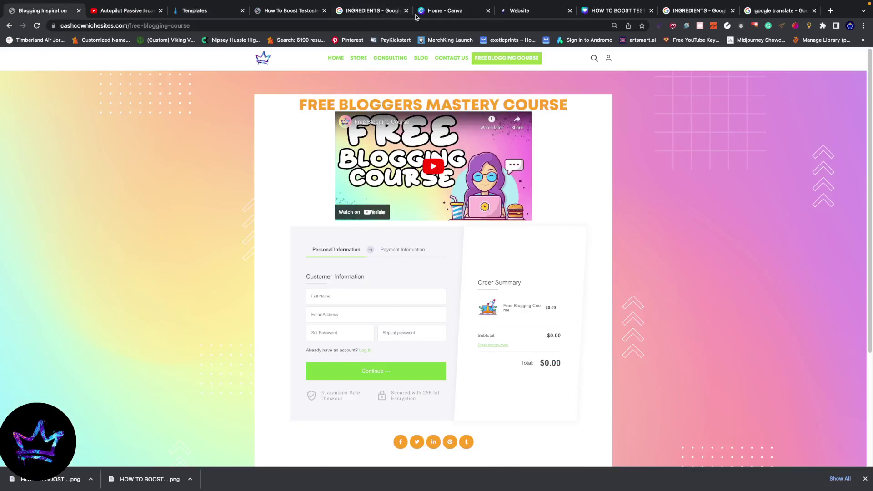
Return to the website builder, close the preview and view the fonts available for the Arabic page heading.
left_click(527, 10)
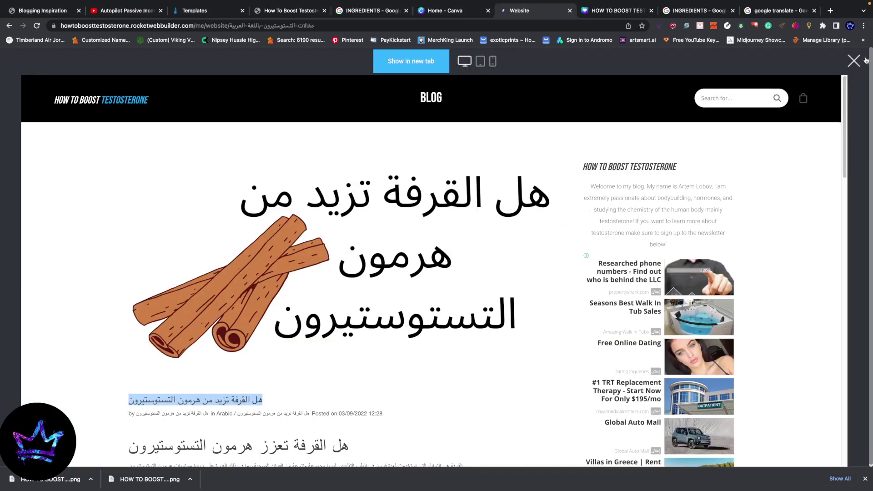
left_click(855, 60)
scroll(489, 146, "up", 5)
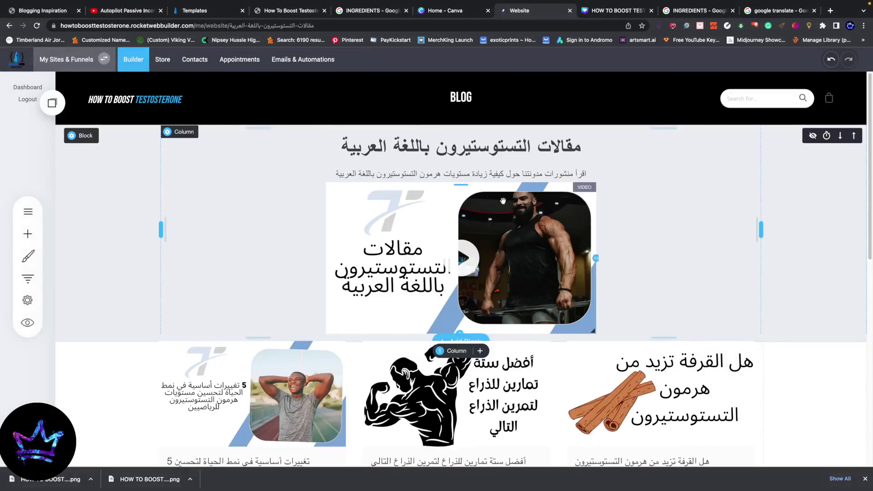
left_click(489, 146)
left_click_drag(582, 146, 314, 145)
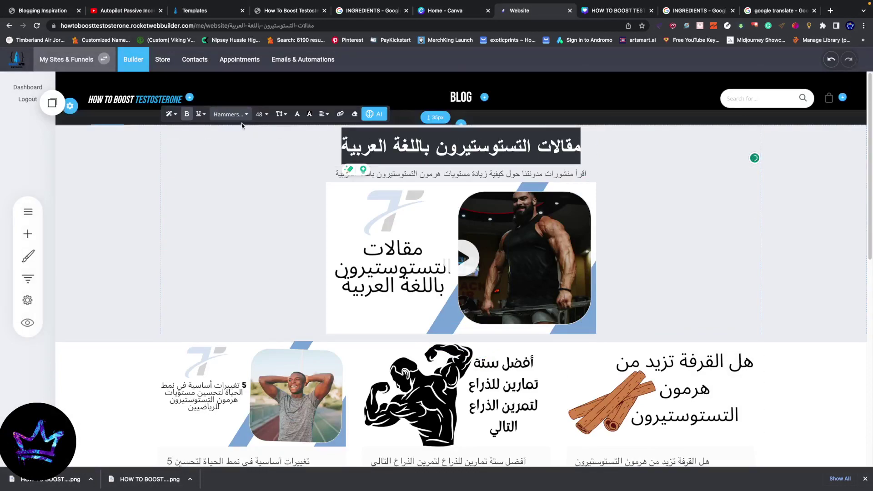
left_click(231, 114)
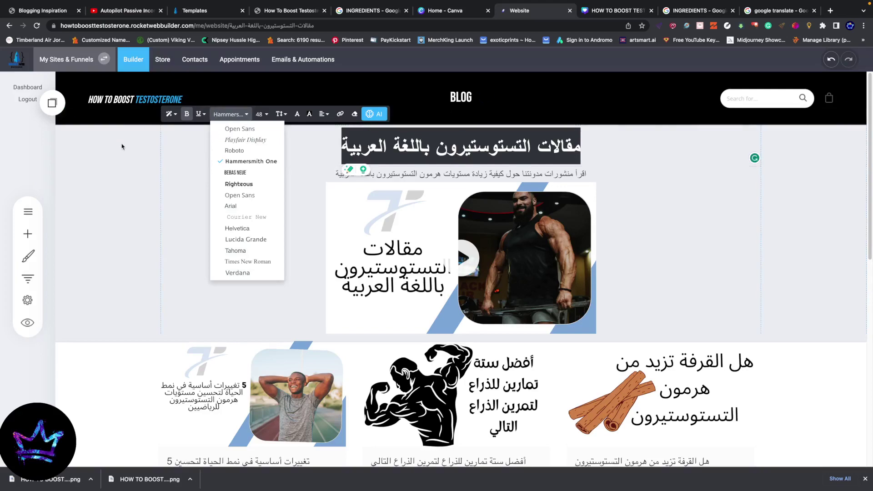
left_click(387, 136)
Add the Arabic articles page مقالات التستوستيرون باللغة العربية to the header menu, opening in the same tab, and save the page.
left_click(461, 97)
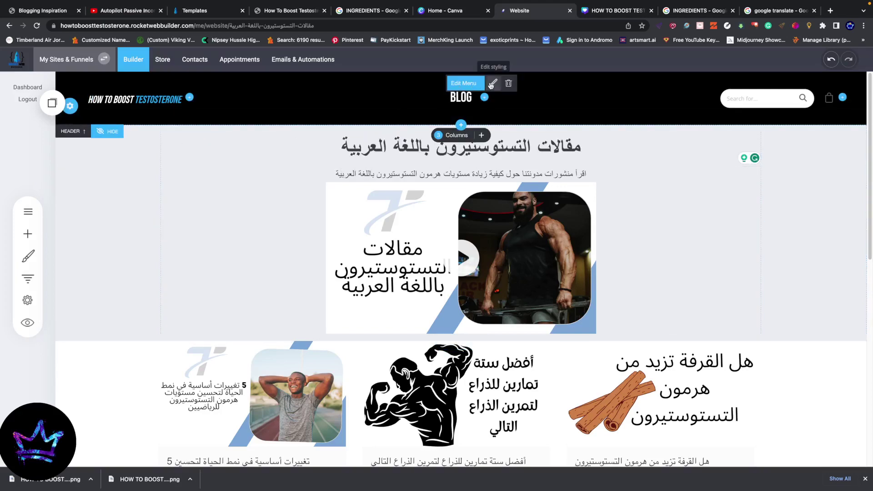
left_click(474, 85)
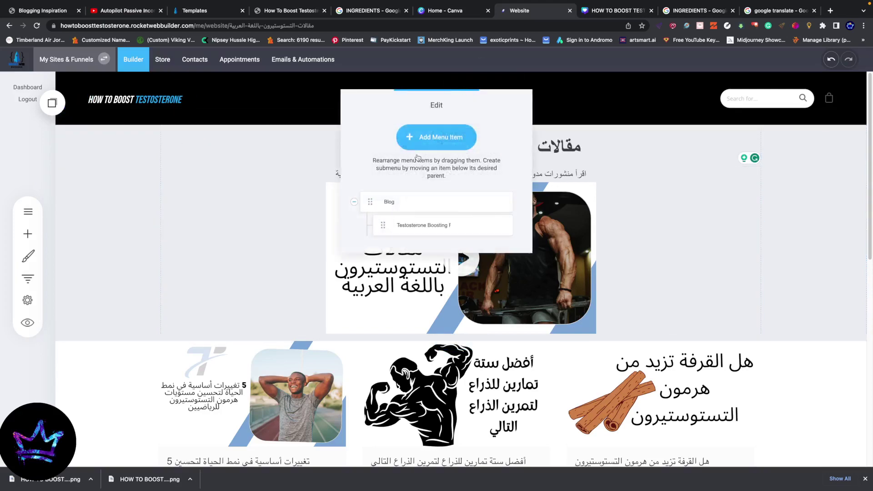
left_click(446, 138)
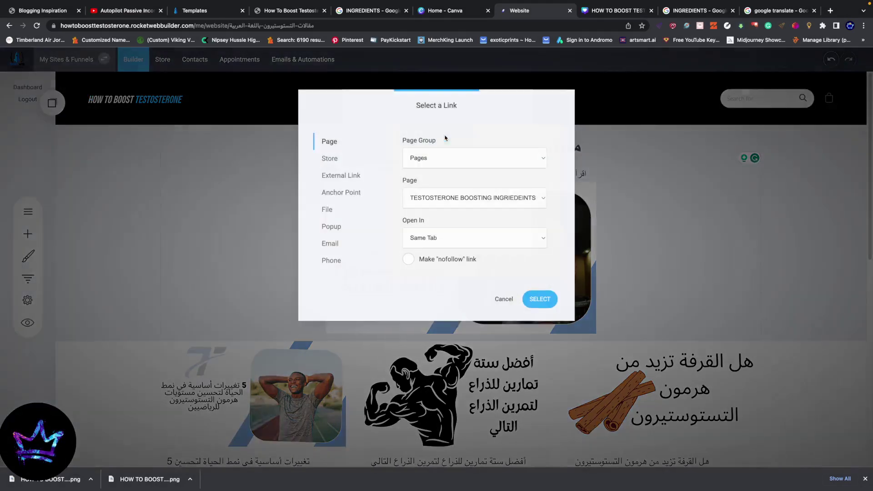
left_click(455, 199)
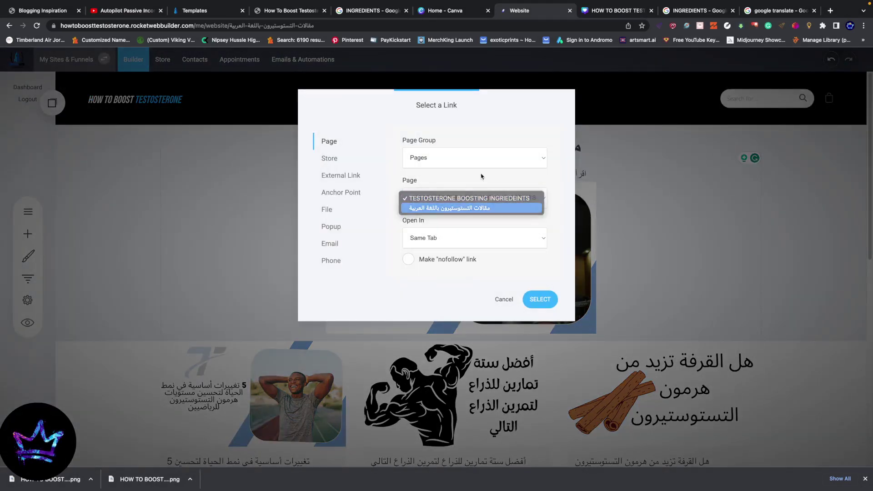
left_click(447, 211)
left_click(541, 299)
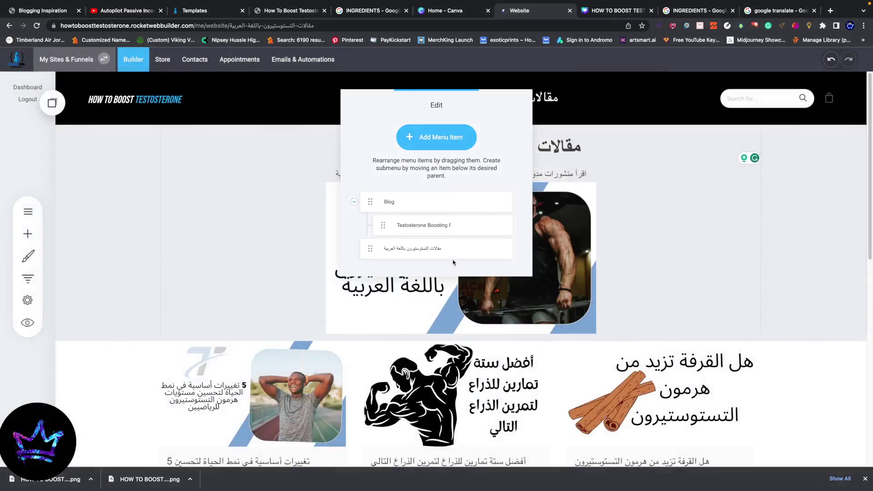
left_click_drag(440, 247, 345, 243)
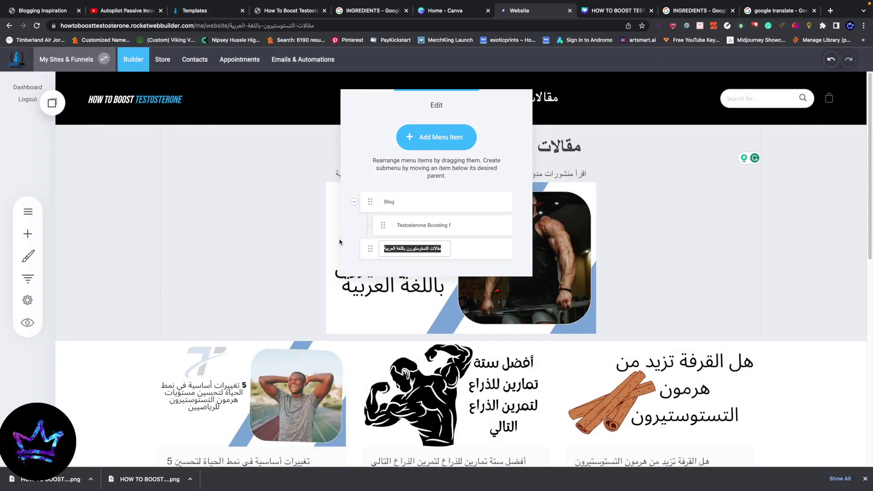
key("Right")
left_click(601, 231)
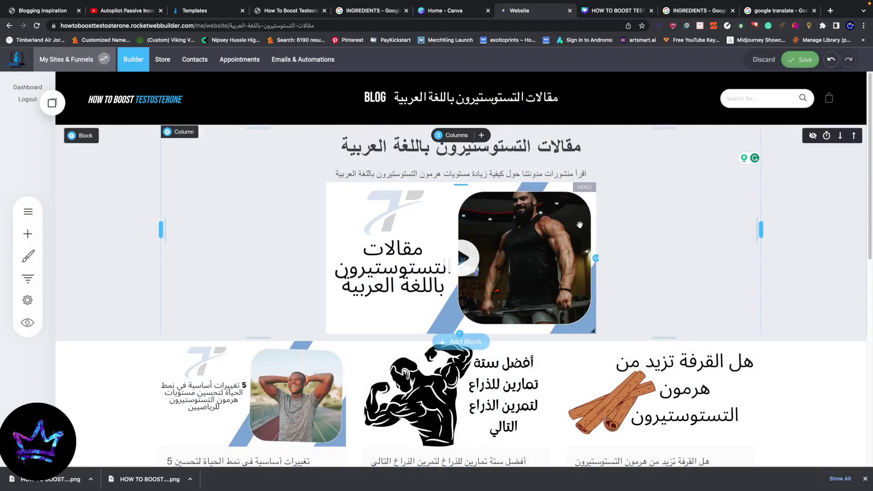
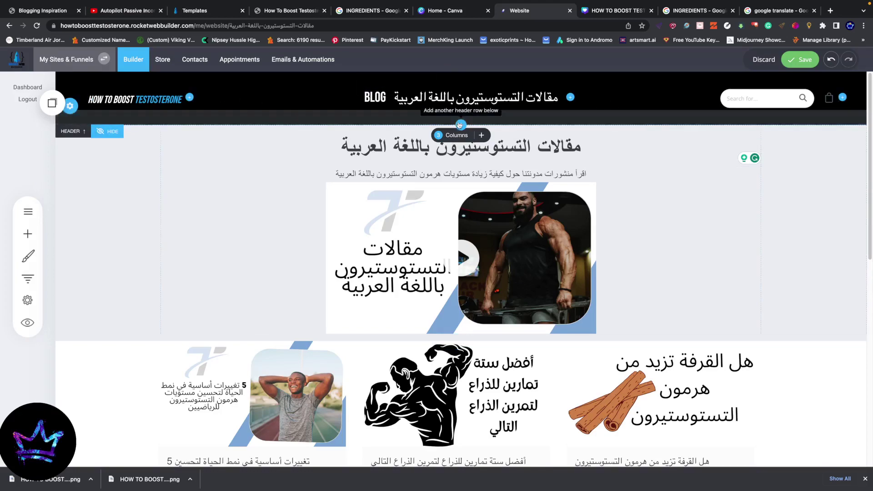
left_click(794, 64)
Nest the Arabic articles menu item under Blog, above the Testosterone Boosting item, and save the change.
left_click(385, 83)
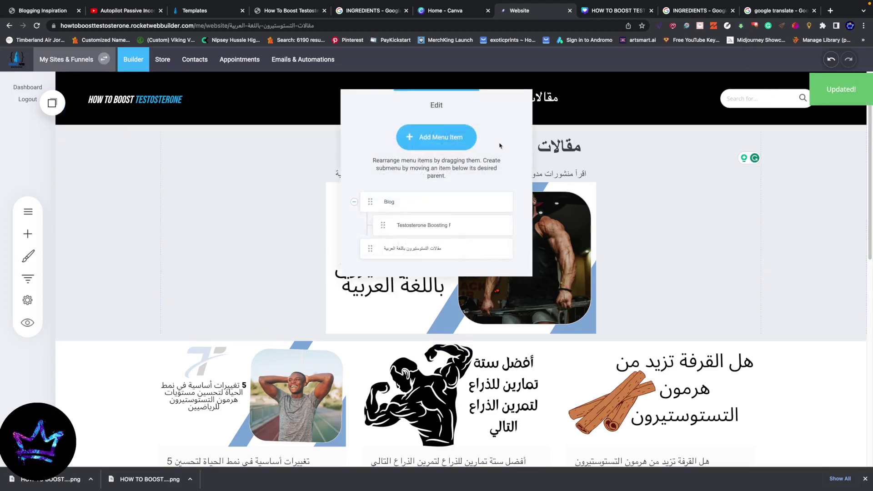
left_click_drag(370, 250, 382, 225)
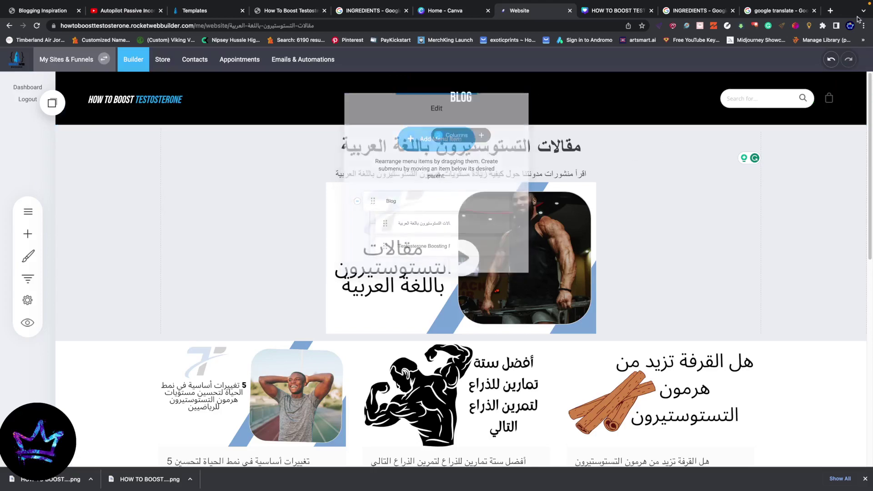
left_click(797, 60)
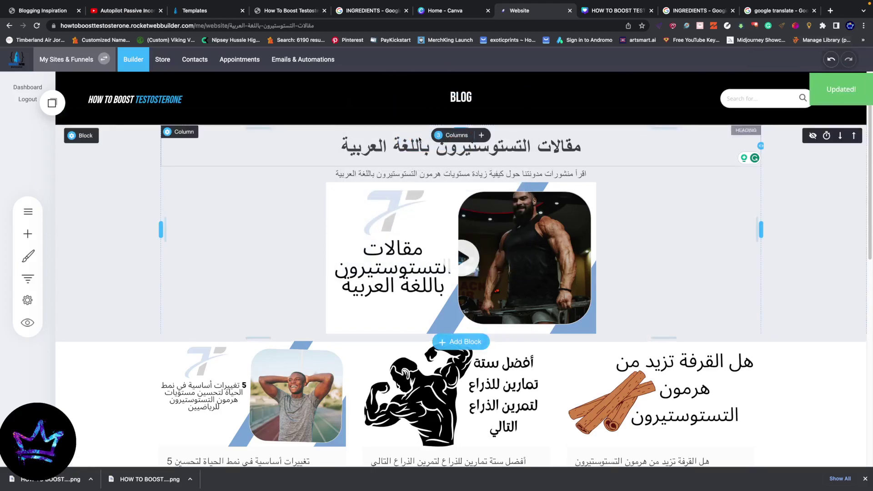
Switch to Google Translate, translate "arabic" from English into Arabic and copy the translation.
mouse_move(447, 100)
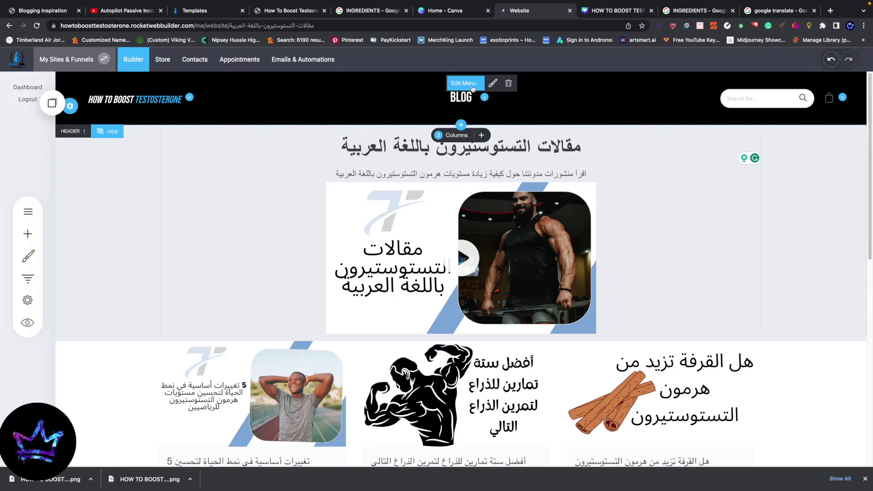
left_click(487, 101)
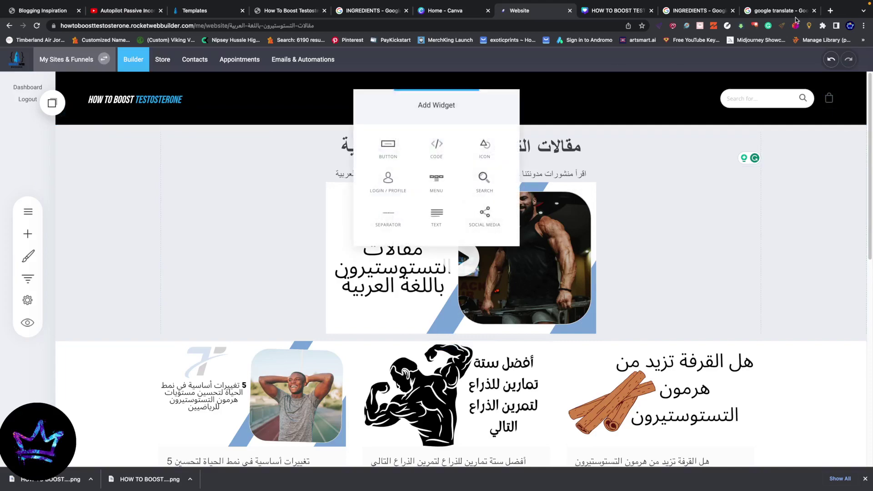
left_click(699, 10)
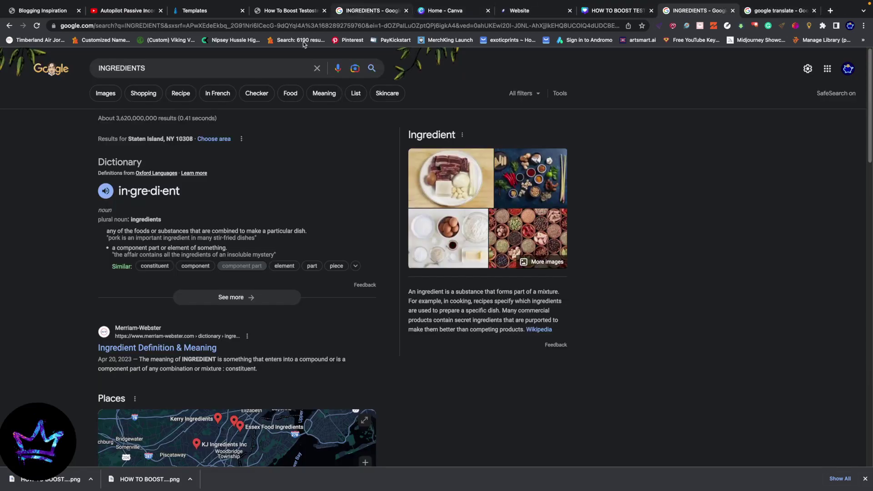
left_click(778, 11)
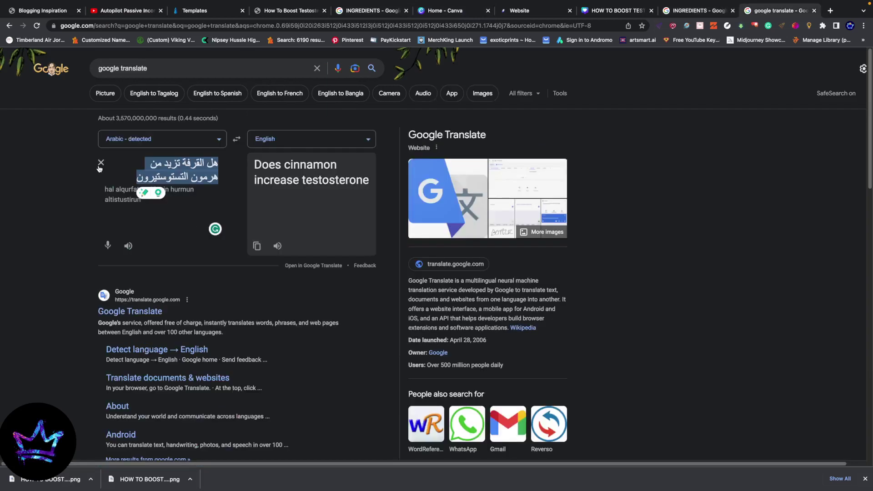
left_click(101, 165)
type("arabic")
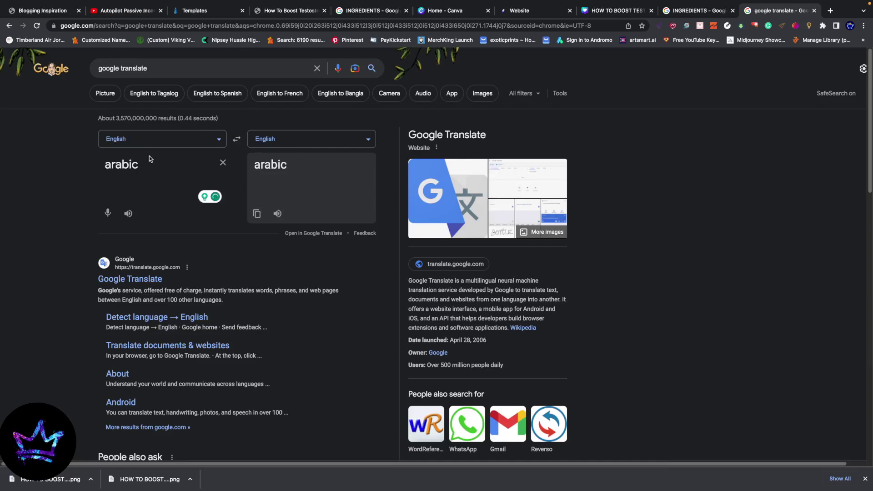
left_click(282, 142)
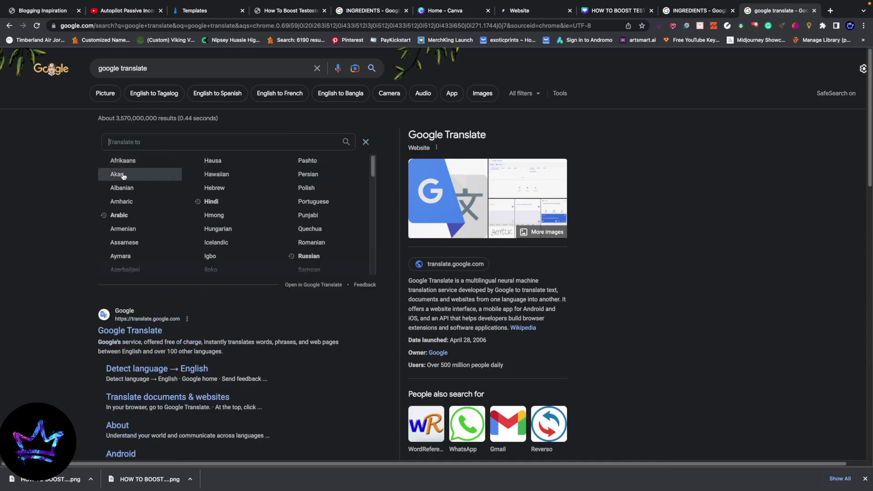
left_click(119, 216)
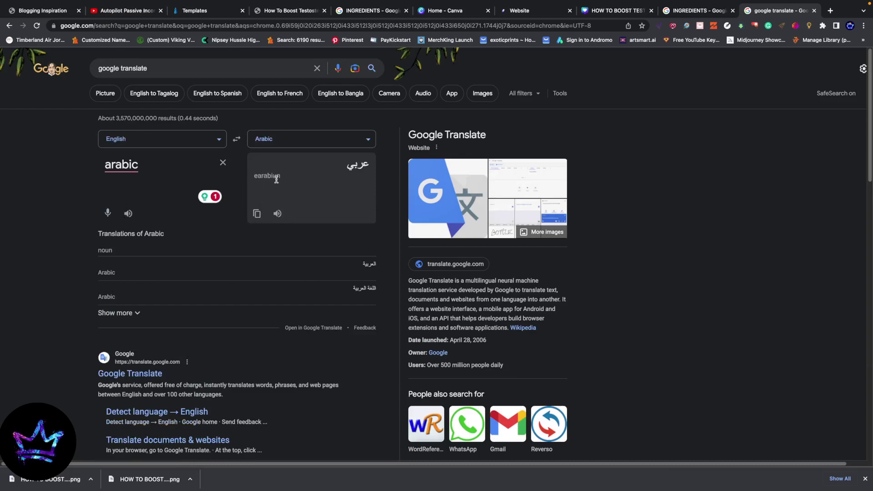
left_click(257, 214)
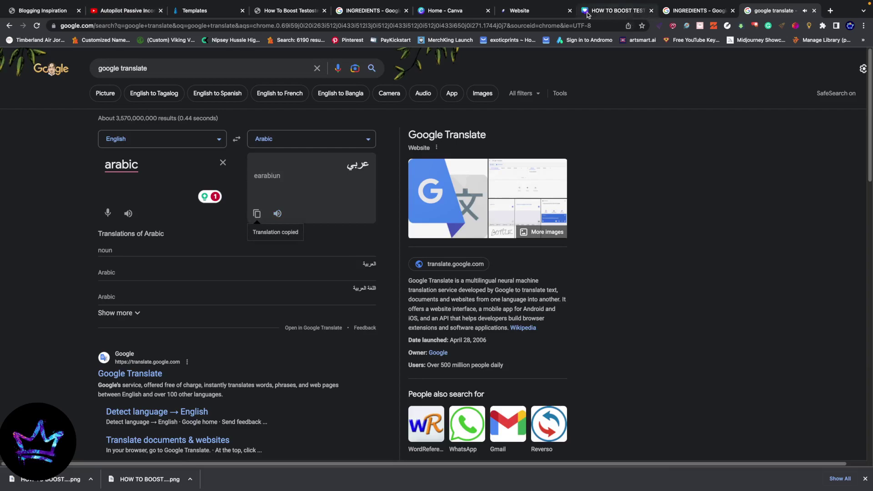
Return to the website builder and add another top-level header menu item linked to the Arabic articles page.
left_click(523, 11)
scroll(493, 253, "down", 5)
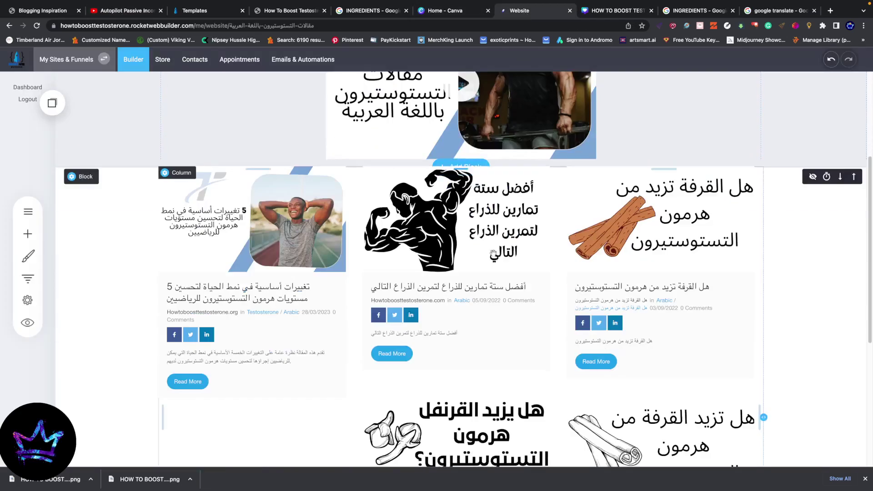
scroll(456, 98, "up", 4)
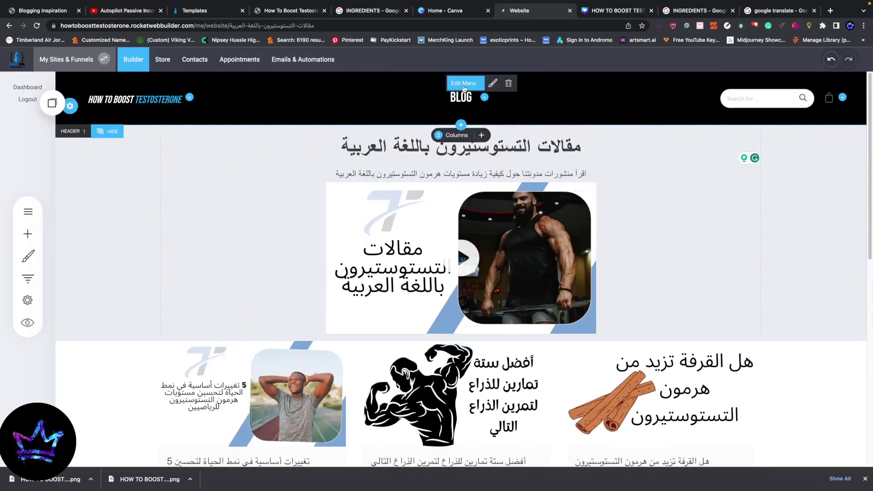
left_click(464, 86)
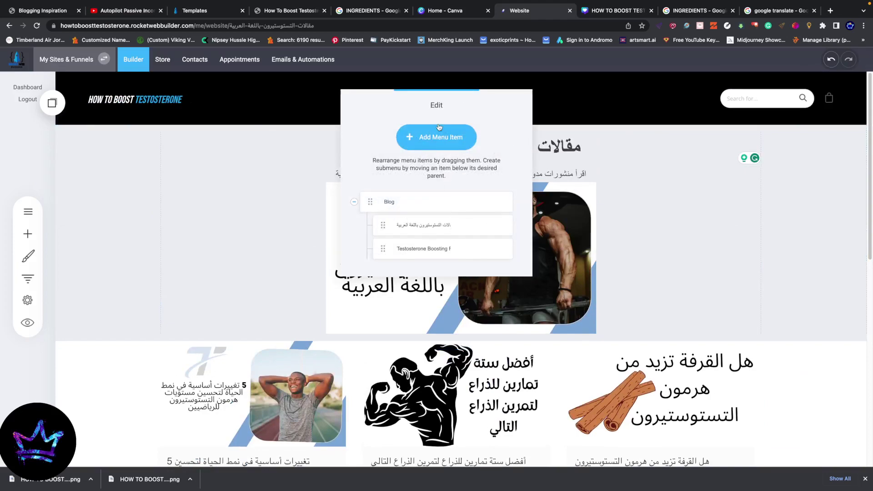
left_click(439, 132)
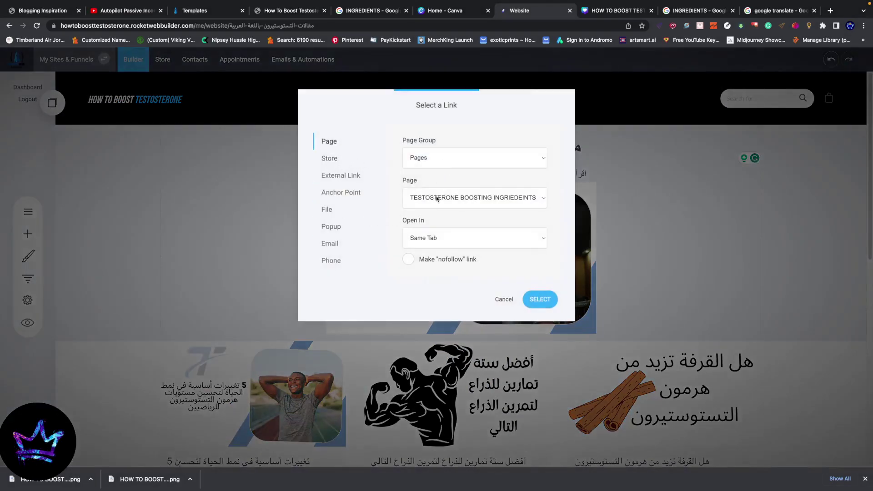
left_click(437, 199)
left_click(466, 208)
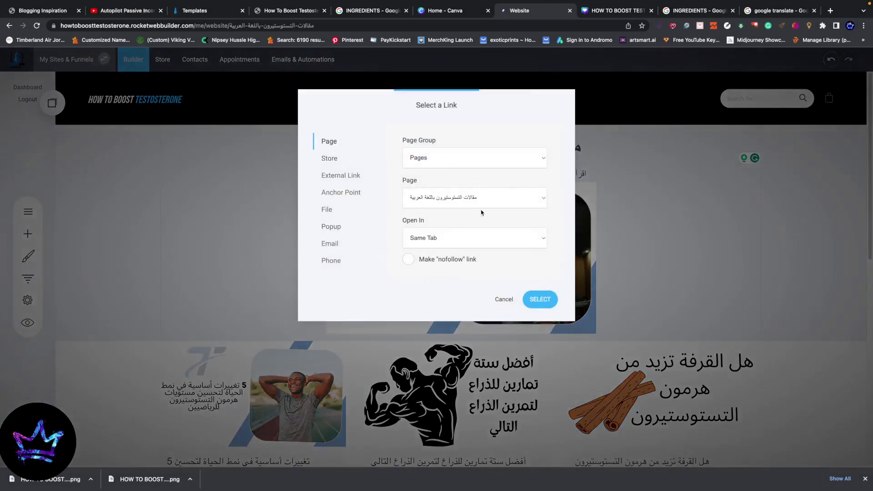
left_click(541, 299)
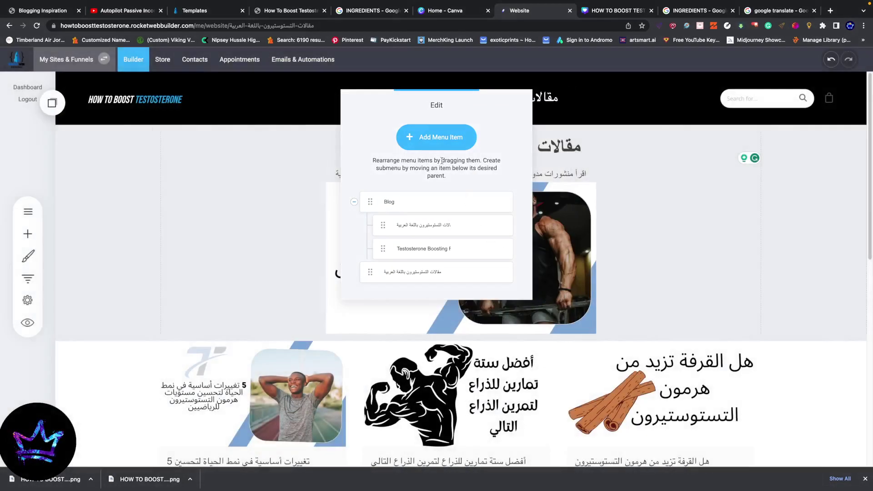
Rename the new top-level menu item to عربي and save the header menu.
left_click_drag(389, 268, 451, 270)
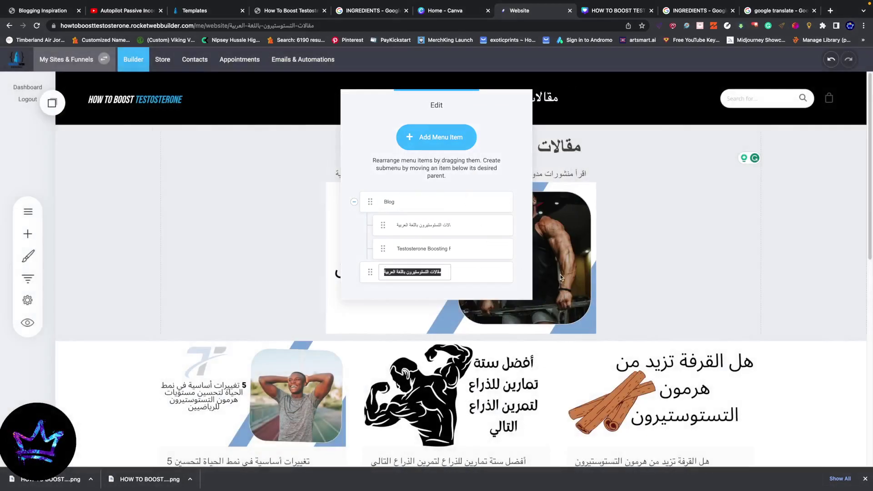
type("عربي")
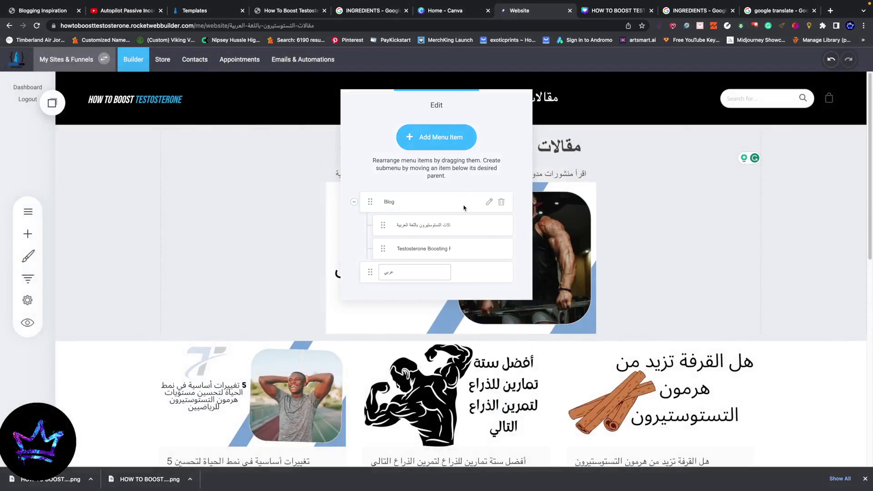
key("Return")
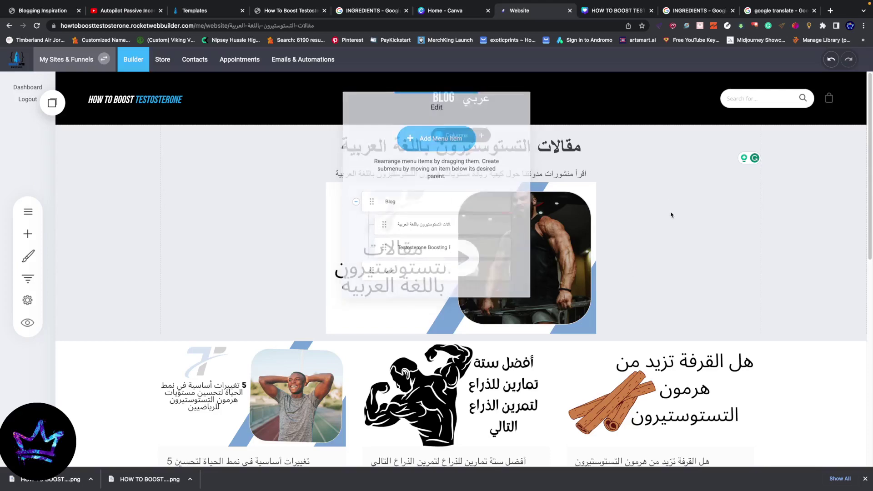
left_click(802, 64)
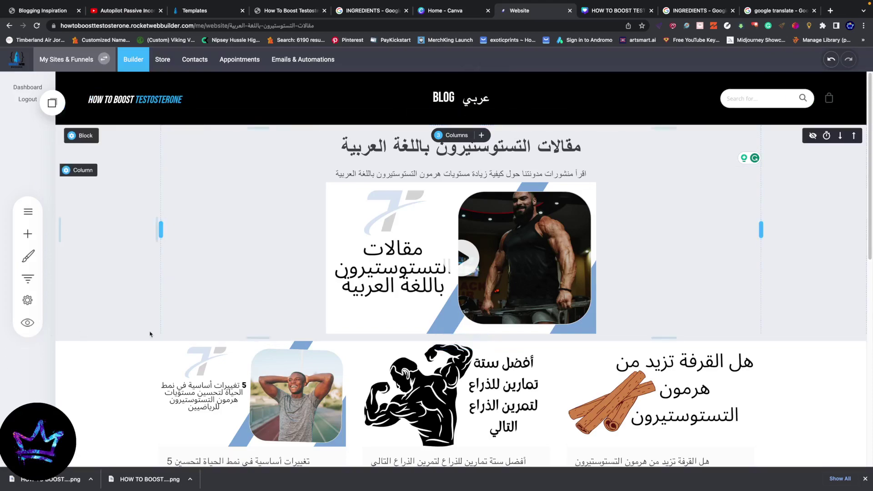
Look over the Arabic articles page and its header menu in preview, and close the preview.
scroll(523, 271, "down", 5)
scroll(523, 271, "up", 5)
scroll(523, 271, "up", 1)
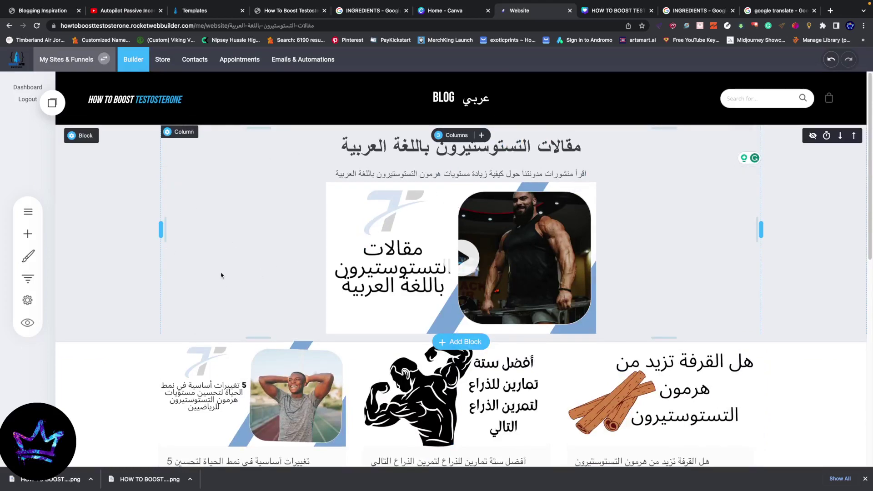
left_click(591, 144)
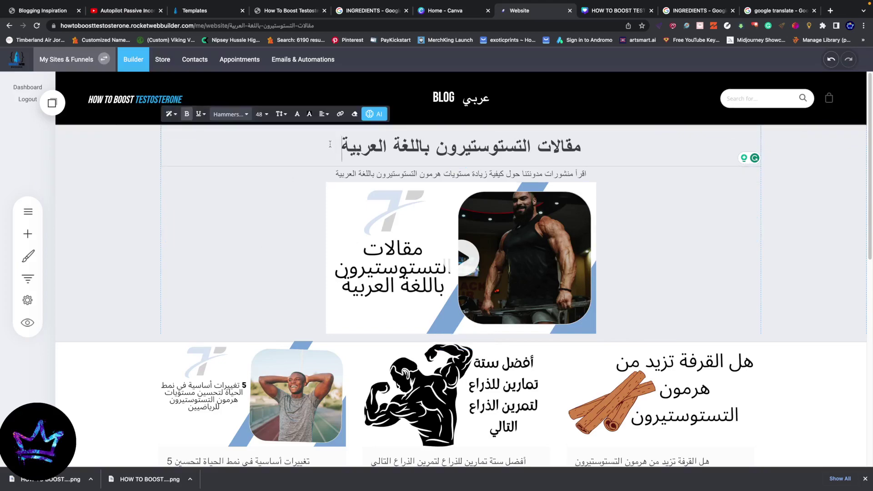
triple_click(600, 143)
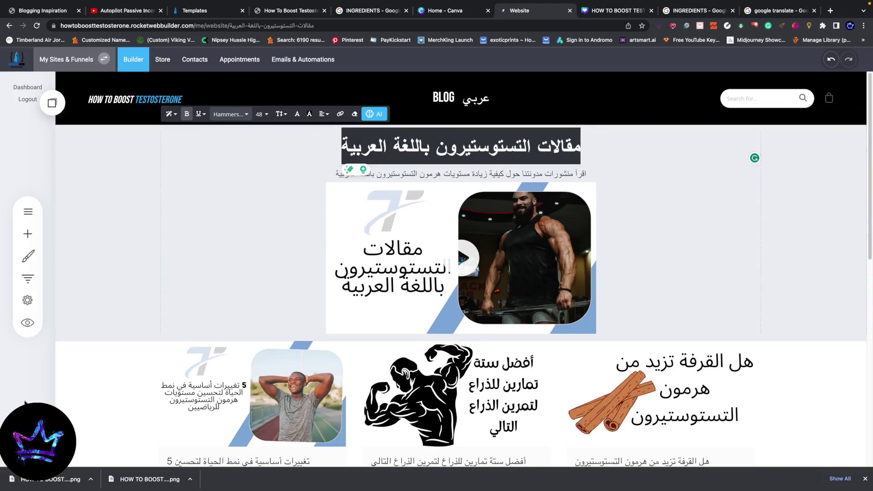
left_click(26, 324)
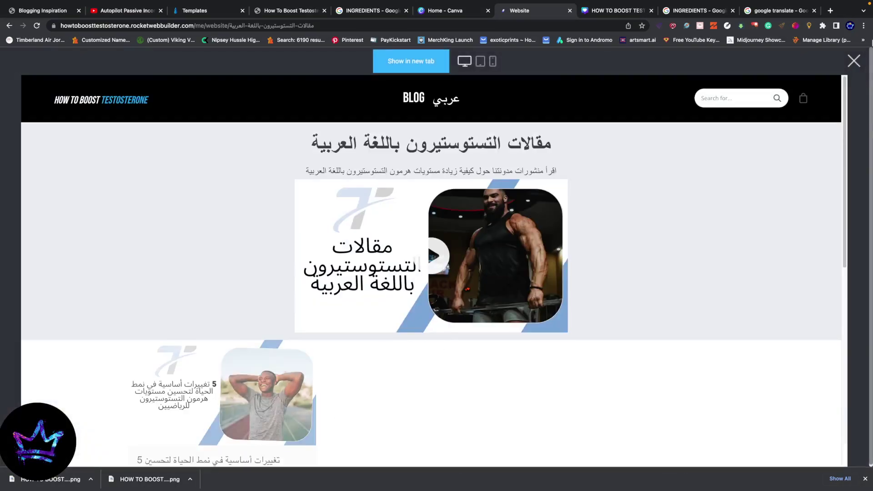
left_click(854, 60)
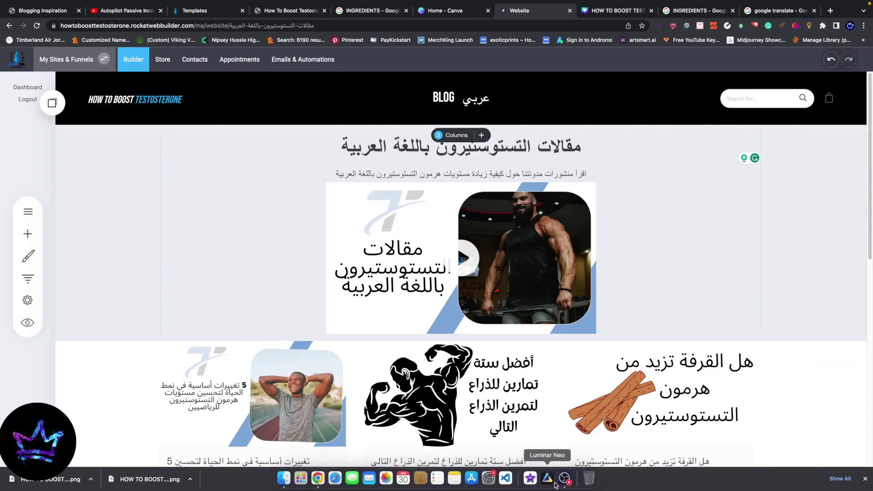
left_click(564, 478)
left_click(509, 361)
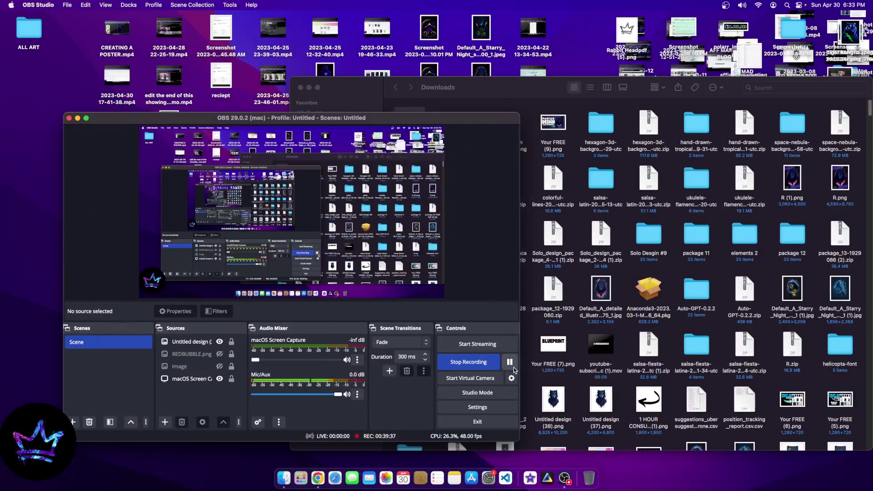
Switch to Chrome and load the live site howtoboosttestosterone.org in the tab holding the ingredients search results.
left_click(301, 477)
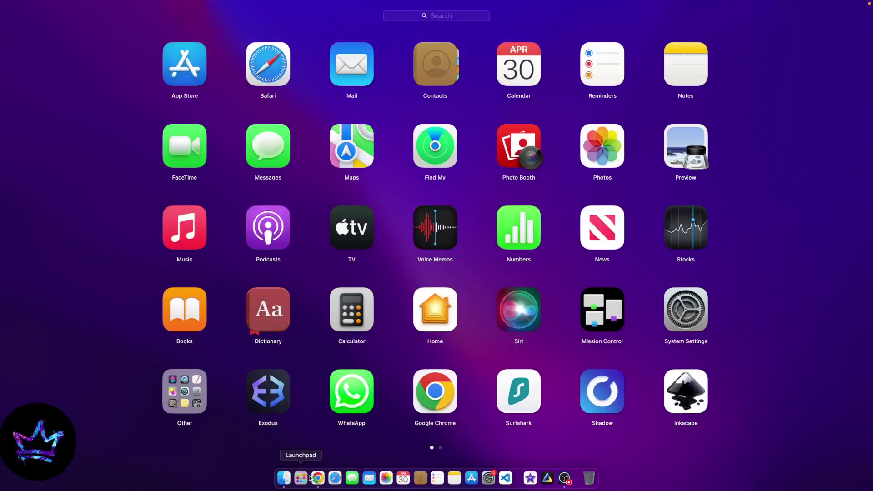
left_click(318, 478)
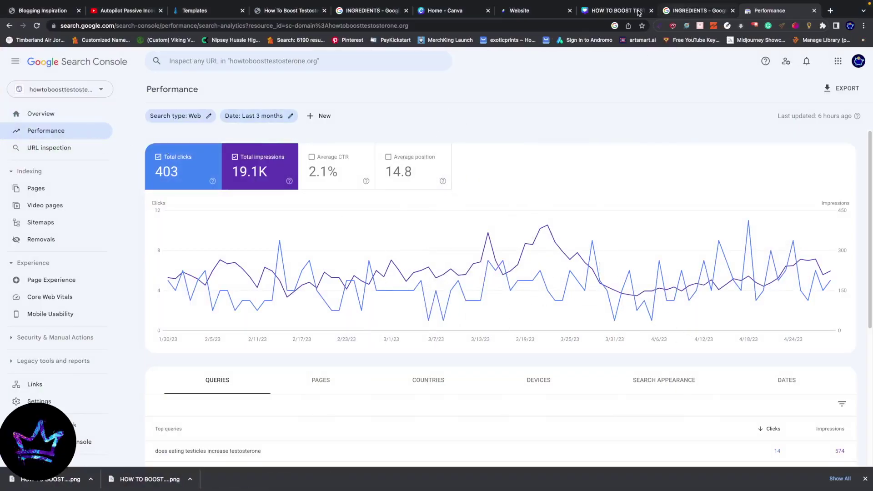
left_click(520, 11)
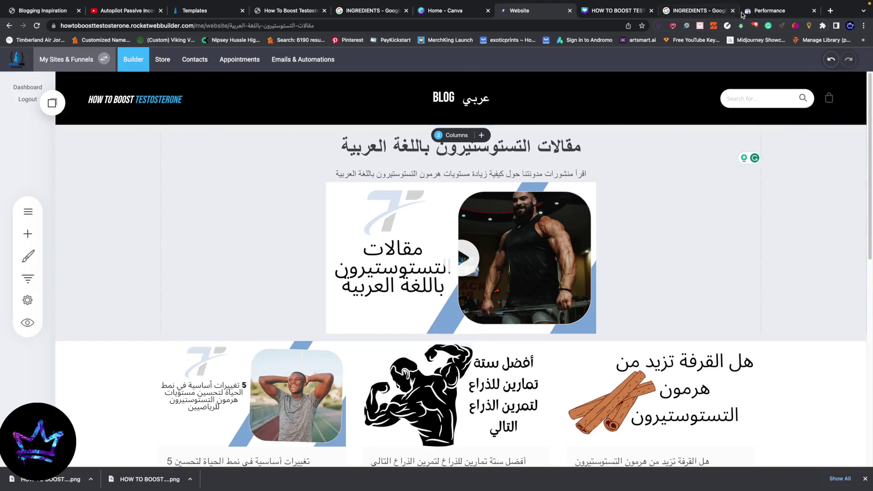
left_click(773, 11)
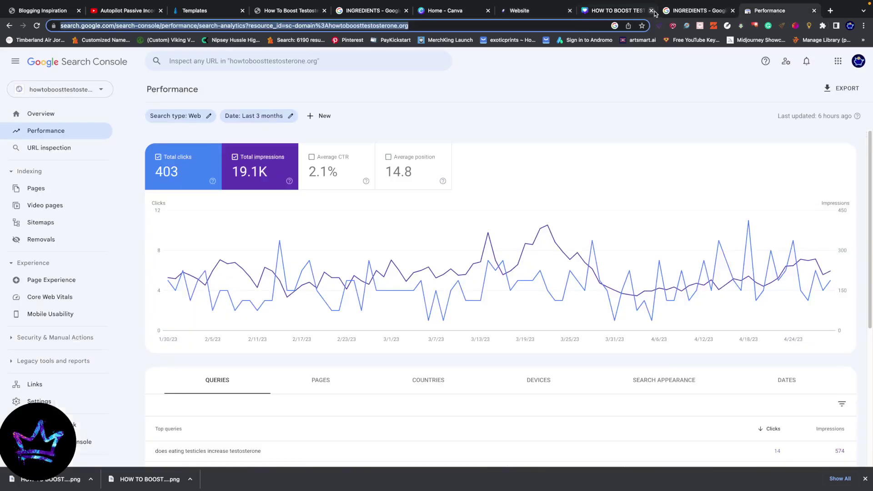
left_click(673, 11)
left_click(544, 25)
type("hwo")
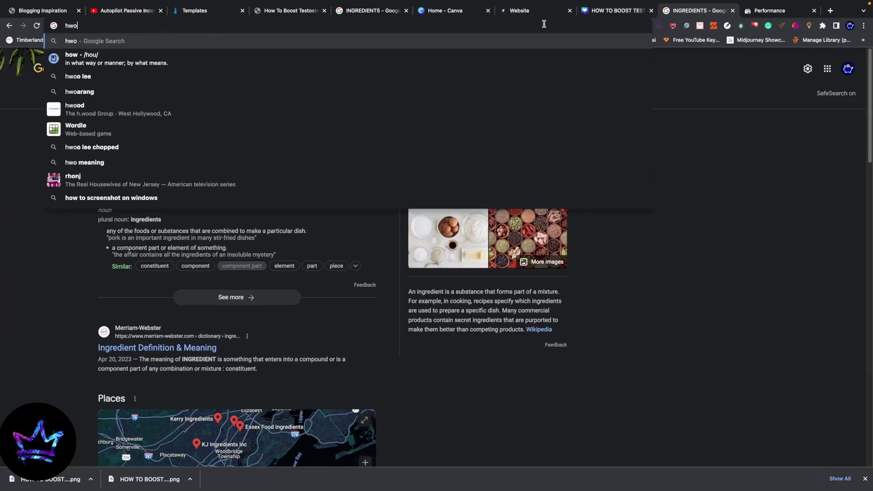
key("BackSpace")
key("BackSpace")
type("ow")
key("Return")
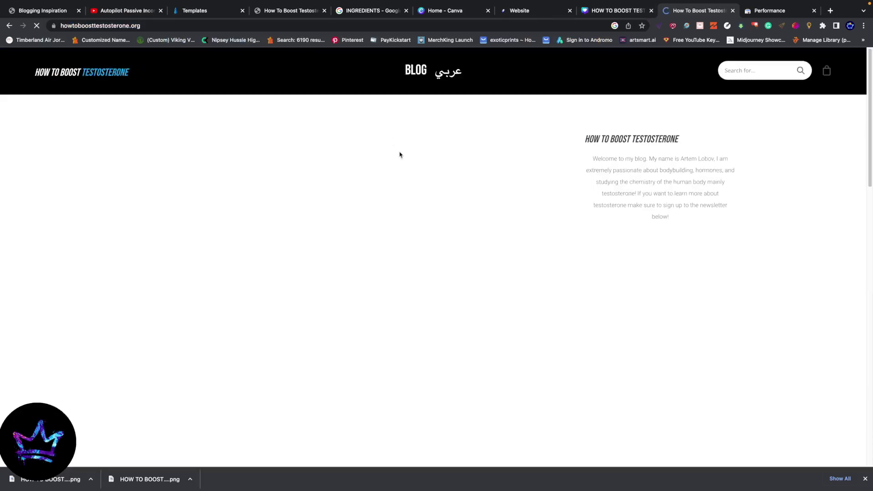
Open the عربي page from the live site's header, look over its articles and copy the page's URL.
left_click(448, 72)
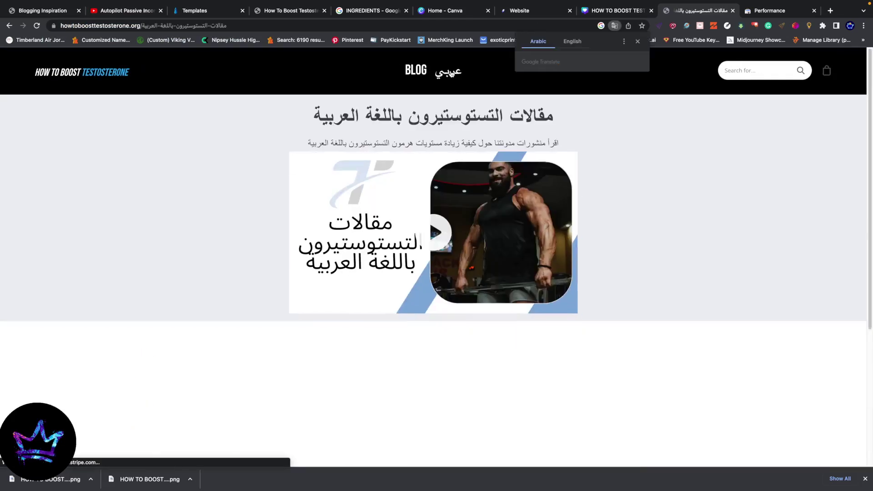
scroll(626, 197, "down", 6)
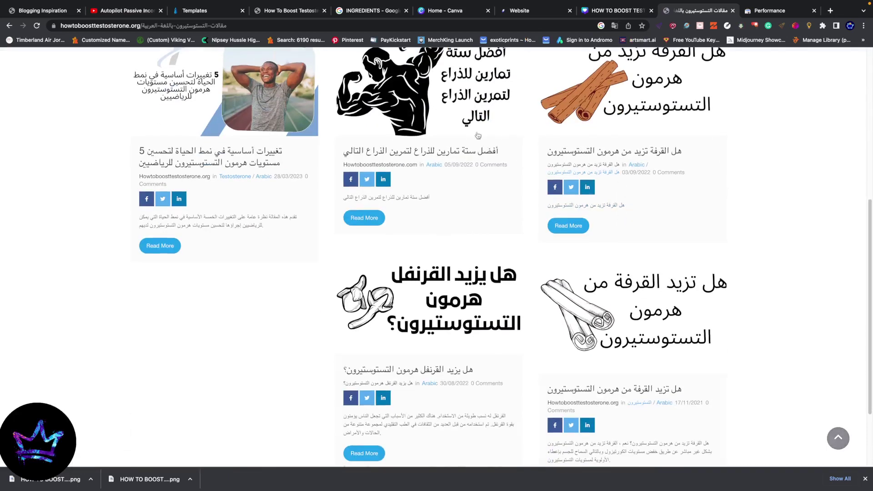
scroll(231, 174, "up", 6)
left_click(187, 28)
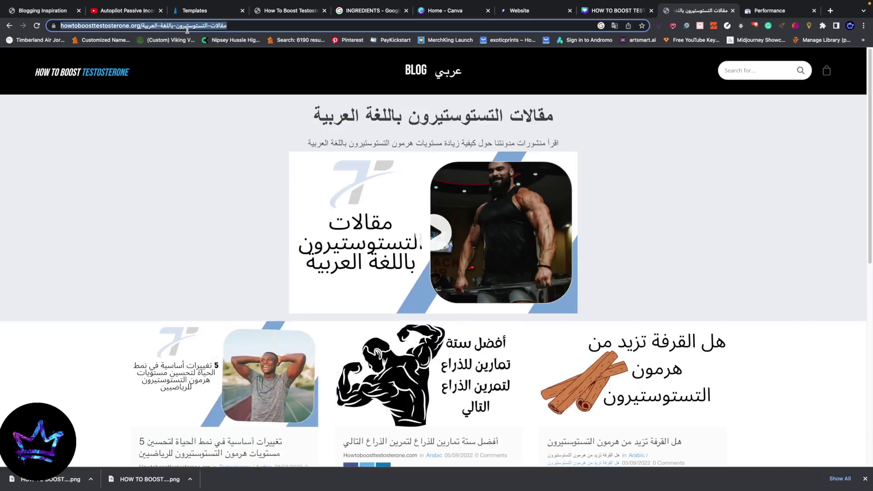
key("BackSpace")
Switch to Google Search Console, inspect the copied Arabic articles page URL and request its indexing.
left_click(748, 12)
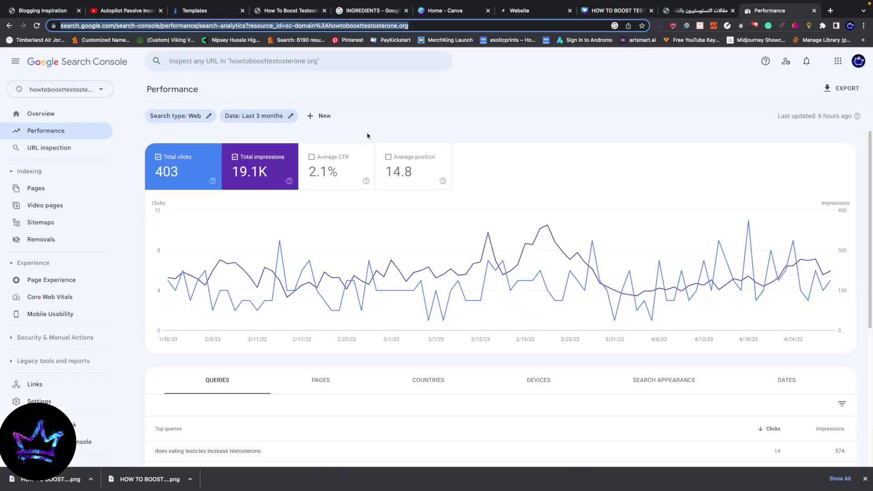
left_click(260, 60)
key("ctrl+v")
key("Return")
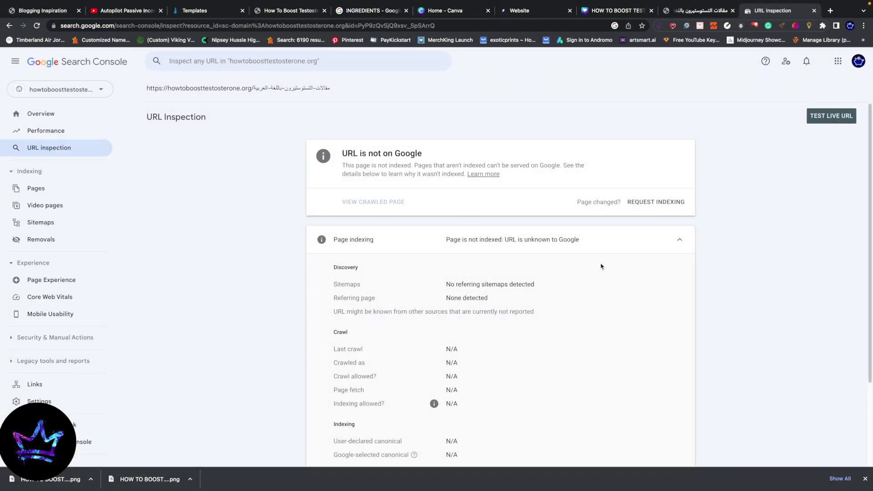
left_click(646, 203)
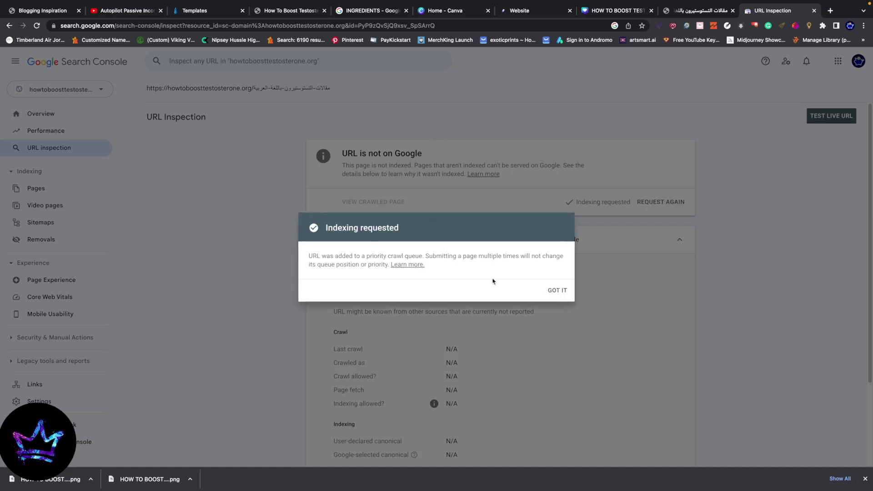
left_click(554, 291)
Return to the live Arabic articles page and open the testosterone boosting ingredients page from the Blog submenu.
left_click(675, 7)
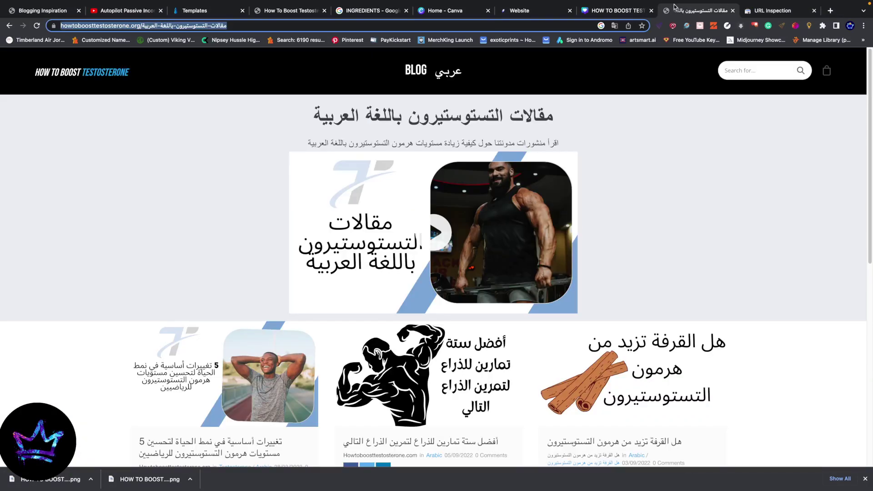
scroll(350, 228, "down", 5)
scroll(350, 229, "up", 5)
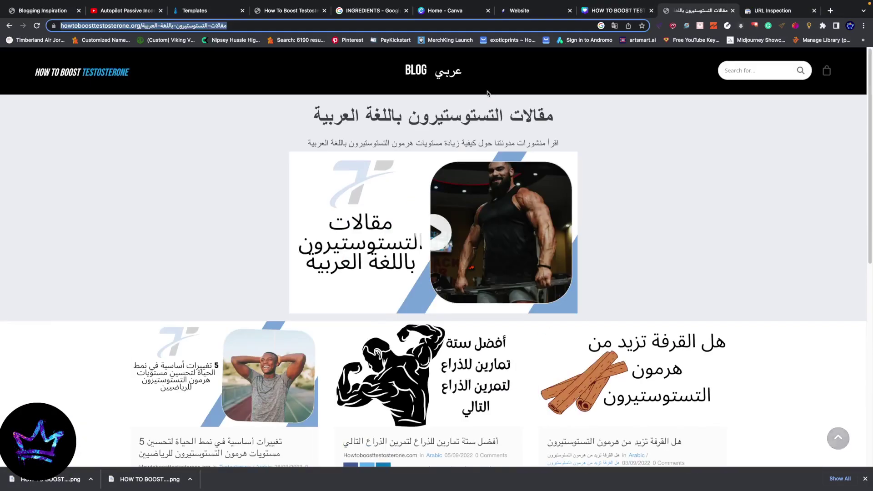
left_click(418, 74)
mouse_move(420, 76)
left_click(487, 121)
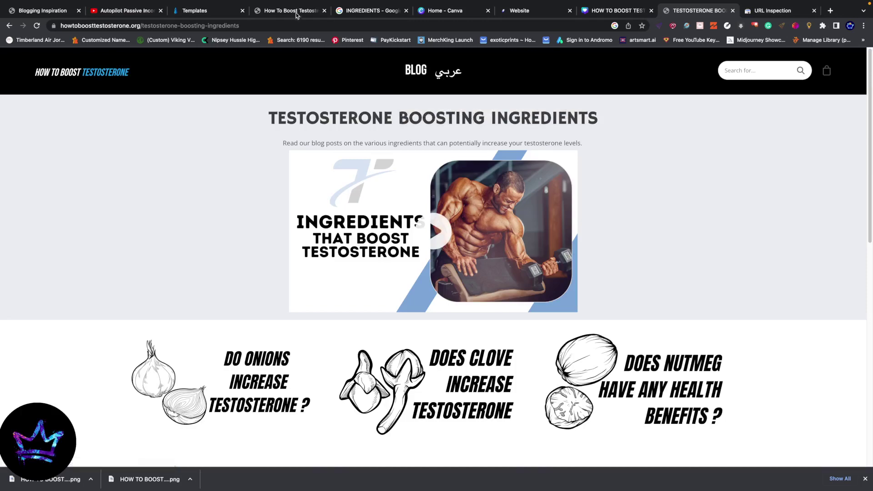
Copy the page heading TESTOSTERONE BOOSTING INGREDIENTS and look over the ingredients page.
left_click_drag(598, 118, 246, 116)
right_click(363, 108)
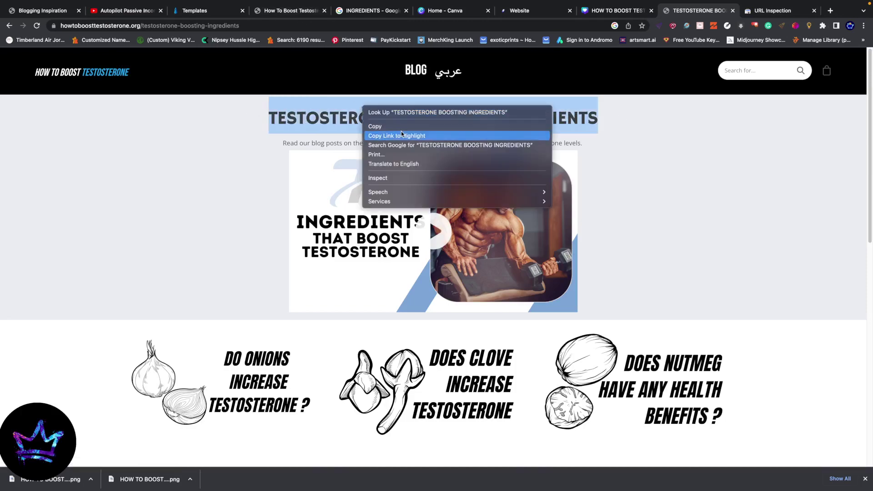
left_click(375, 126)
scroll(432, 205, "down", 6)
scroll(432, 205, "up", 6)
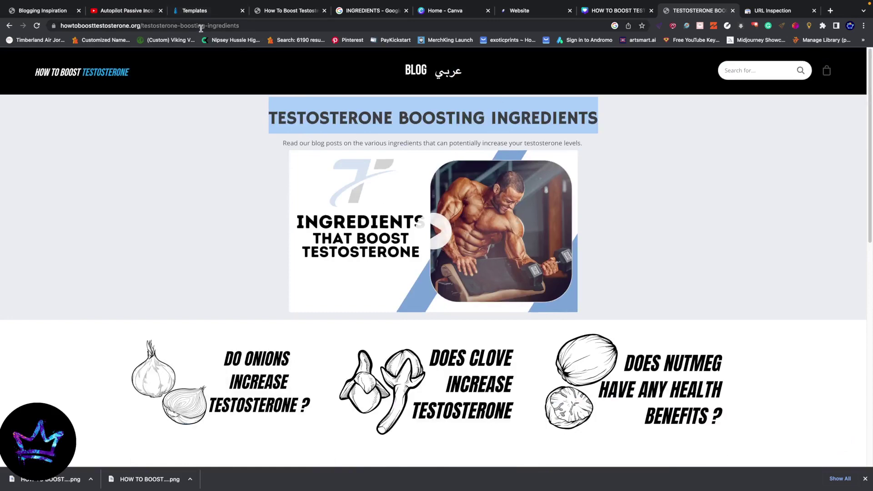
left_click(127, 11)
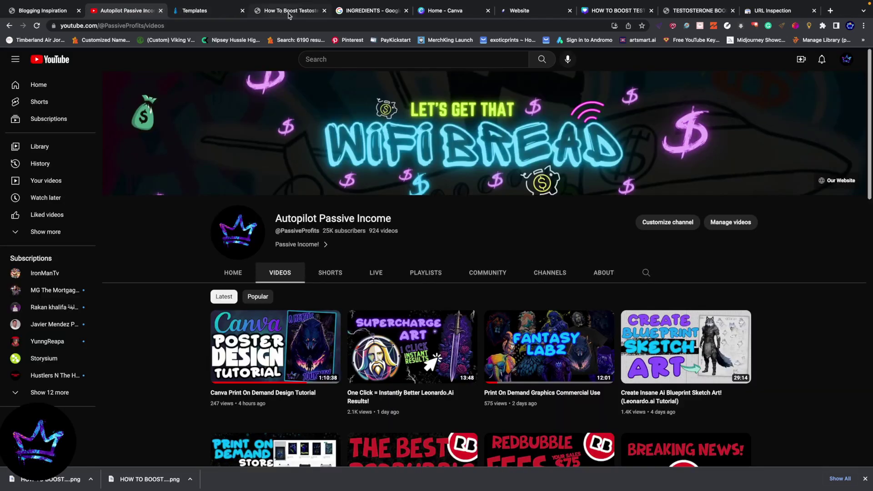
left_click(370, 11)
left_click(57, 9)
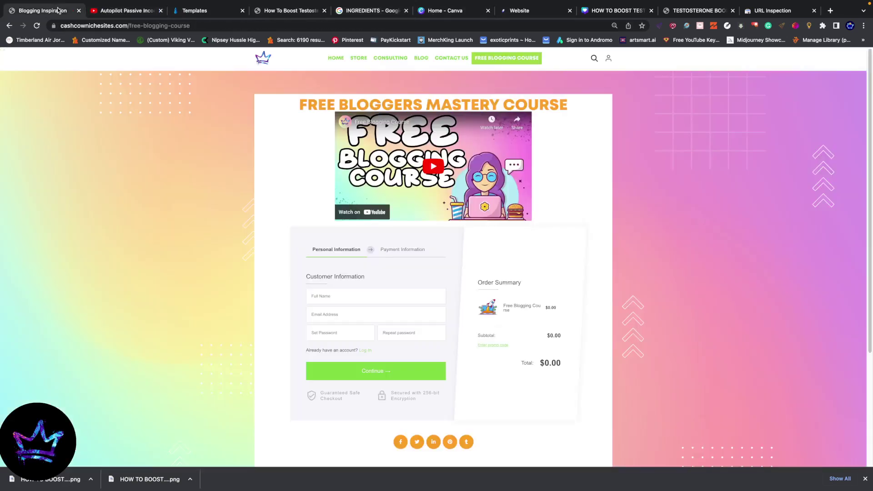
In the website builder, rename the Blog submenu item Testosterone Boosting Foods as TESTOSTERONE BOOSTING INGREDIENTS and save the header menu.
left_click(519, 11)
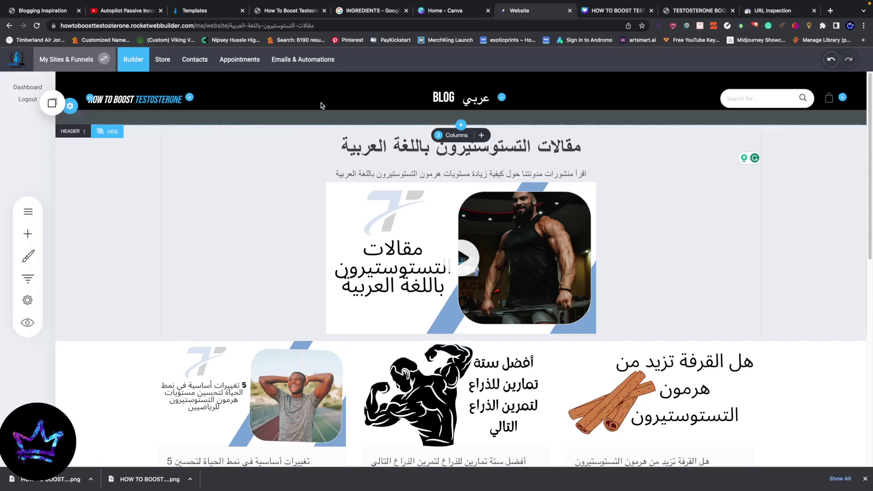
left_click(443, 97)
left_click(440, 85)
mouse_move(424, 237)
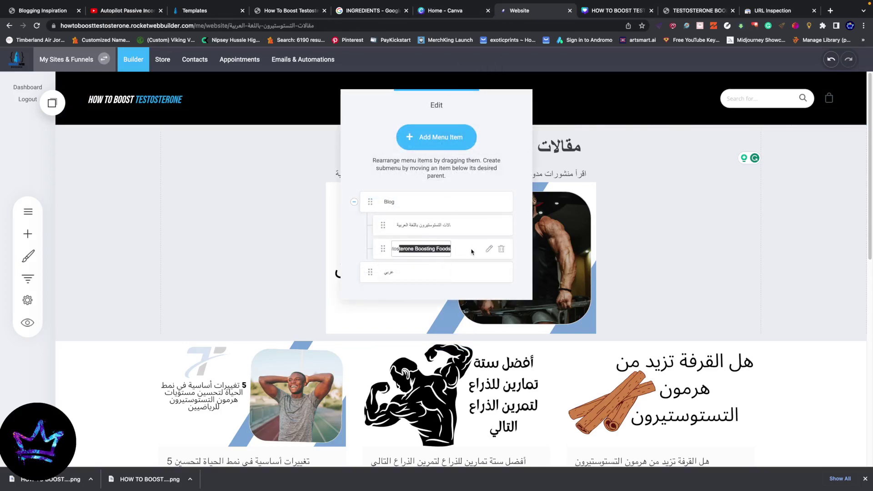
key("Right")
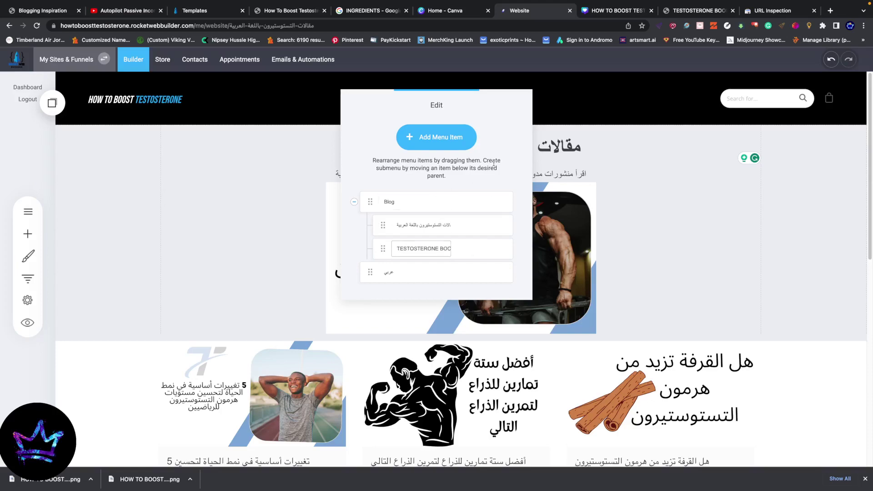
left_click(591, 219)
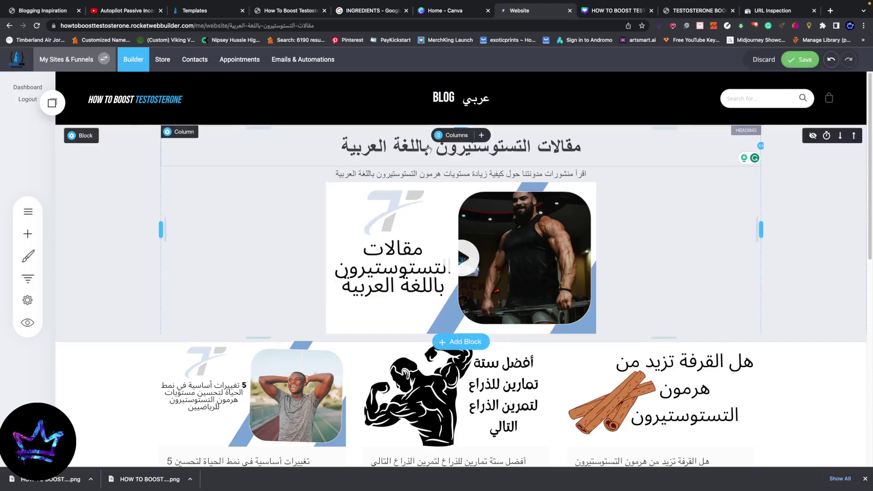
left_click(801, 59)
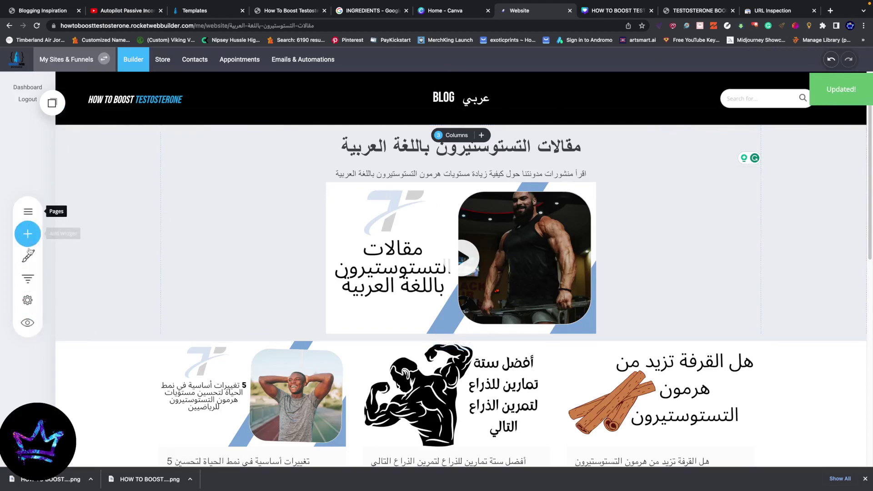
left_click(26, 211)
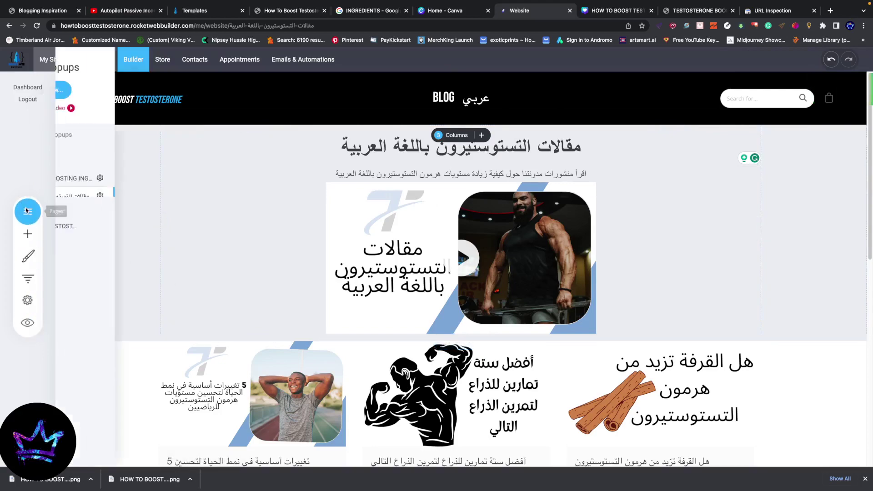
left_click(313, 162)
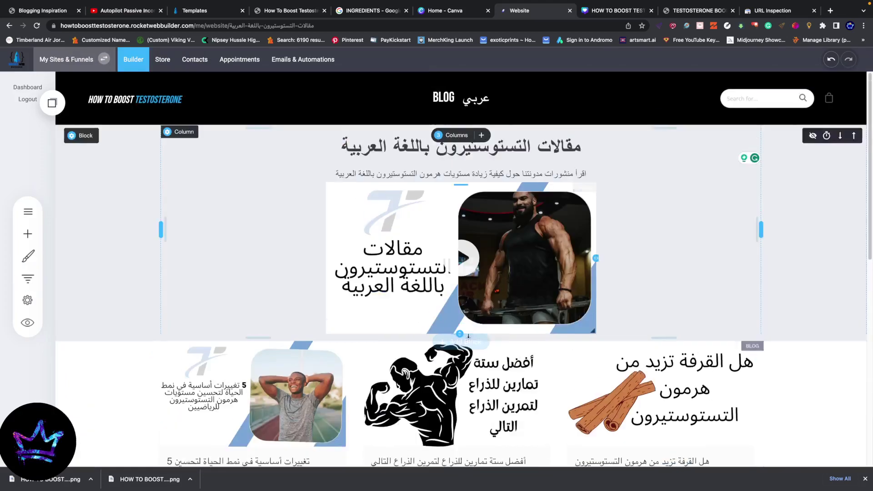
Preview the website, check the pages linked from عربي and from Testosterone Boosting Ingredients under Blog, and close the preview.
left_click(23, 323)
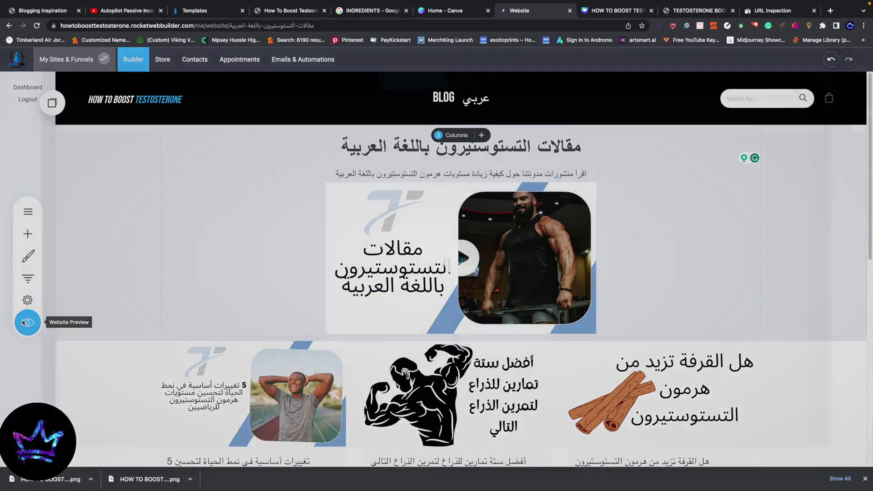
mouse_move(445, 99)
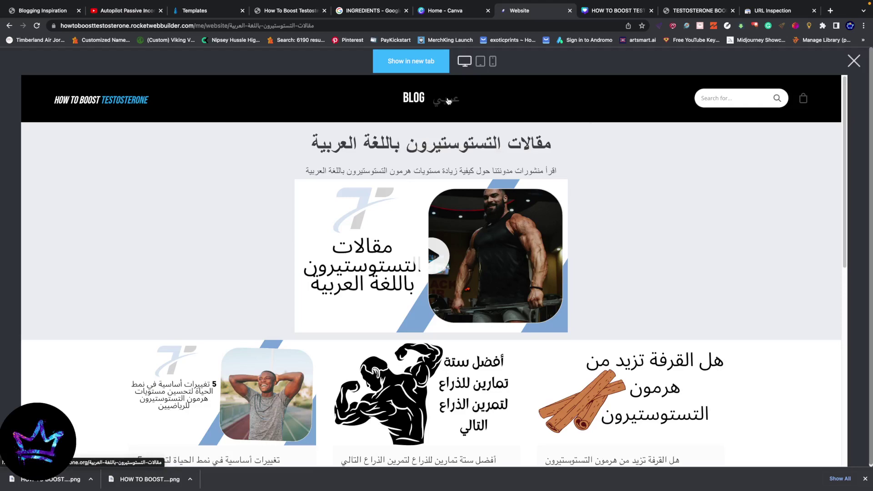
left_click(441, 103)
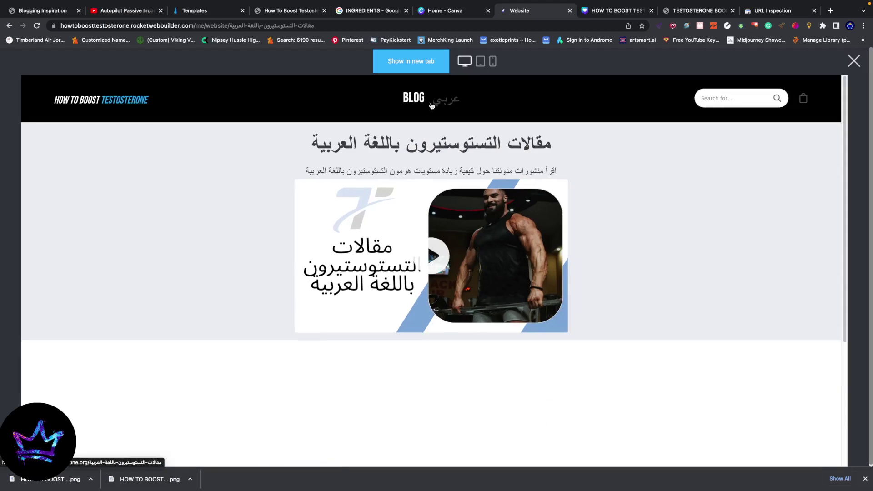
scroll(394, 114, "down", 7)
scroll(394, 114, "up", 7)
mouse_move(443, 101)
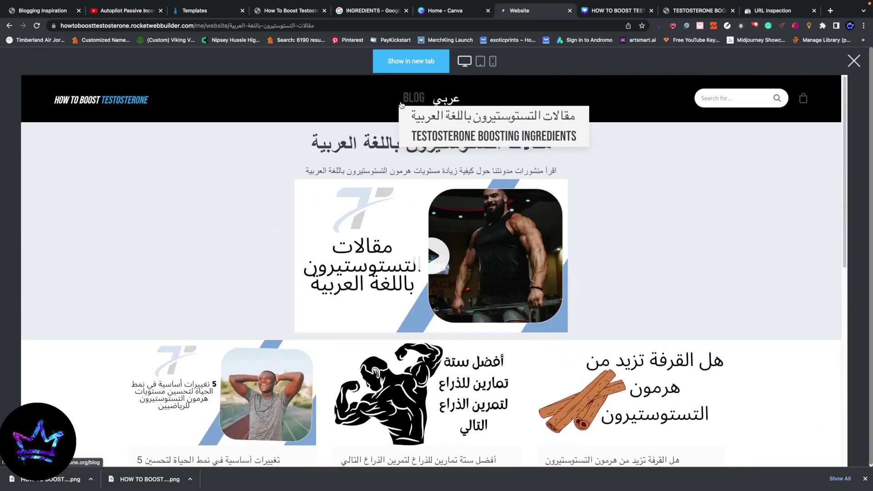
left_click(454, 135)
scroll(526, 357, "down", 10)
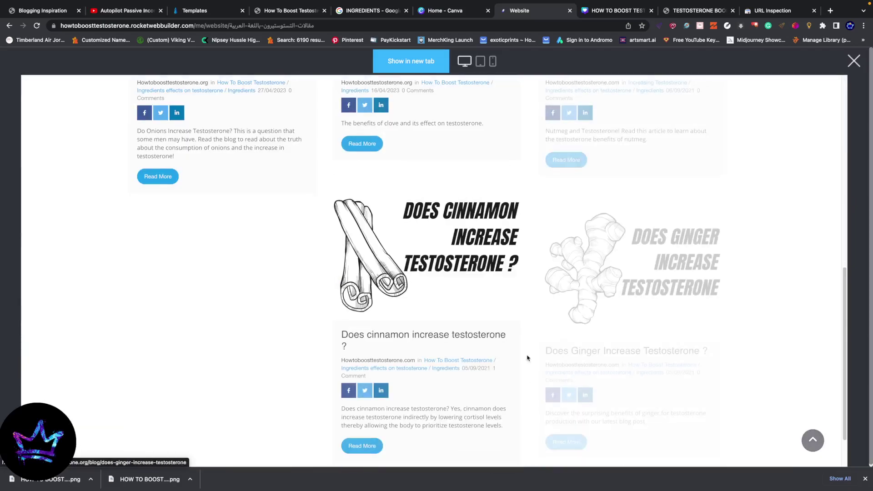
scroll(623, 269, "up", 10)
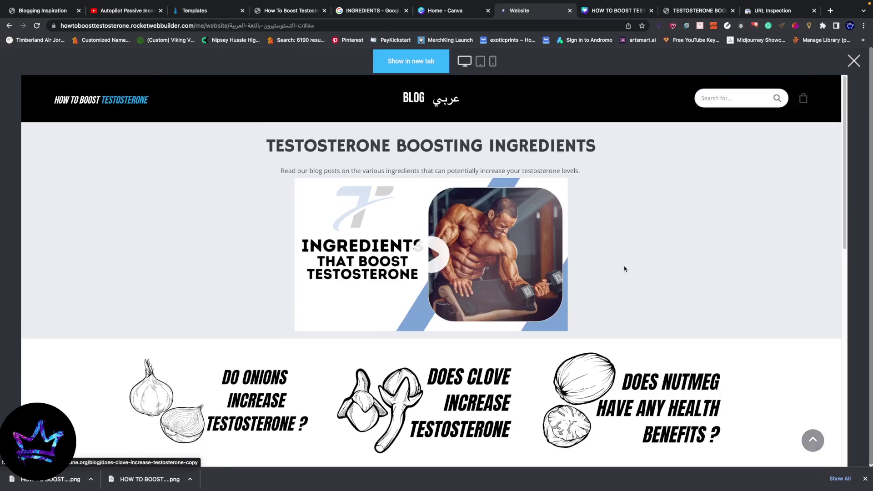
left_click(844, 73)
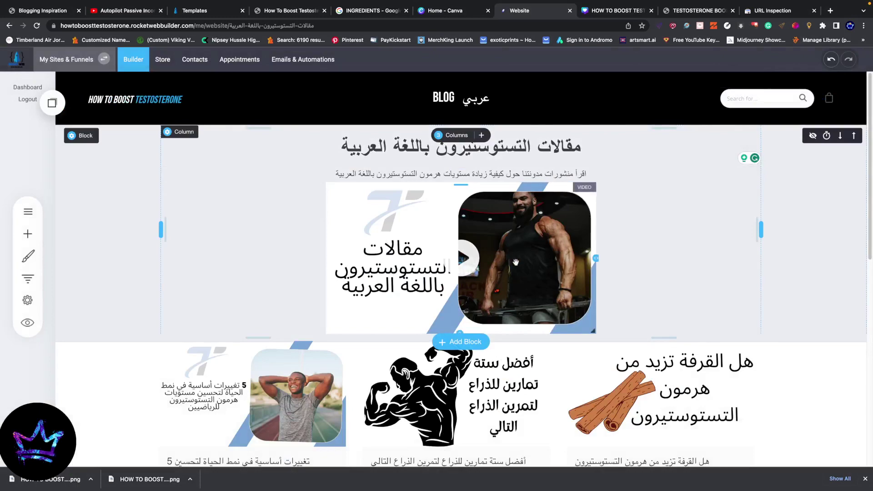
Close the browser's downloads bar and look over the Arabic articles page in the editor.
scroll(514, 263, "down", 10)
scroll(628, 267, "up", 10)
left_click(865, 480)
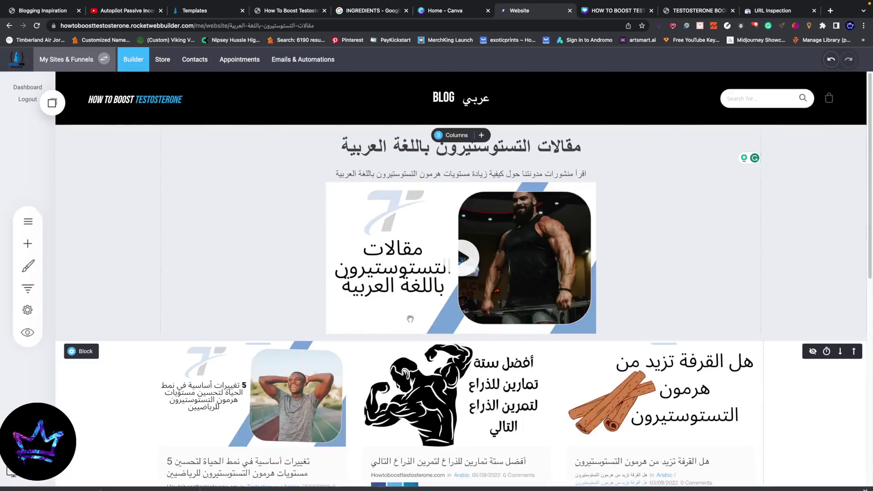
scroll(281, 311, "down", 5)
scroll(280, 310, "up", 5)
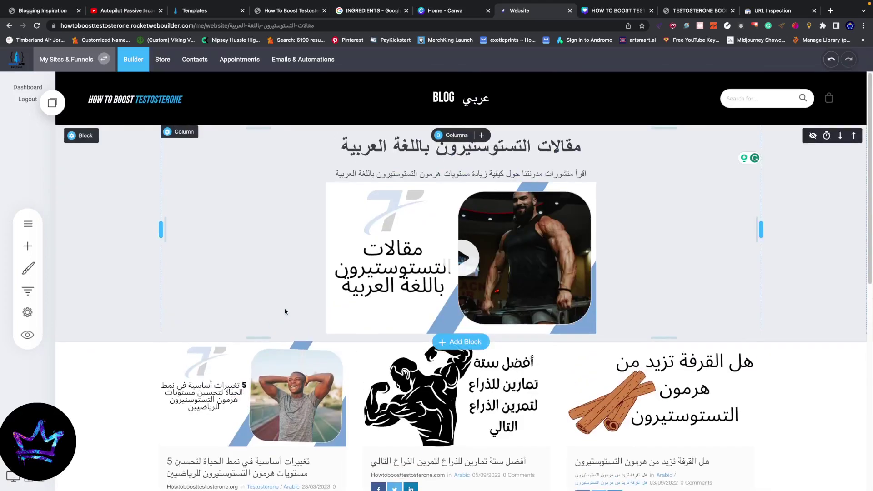
scroll(281, 318, "down", 1)
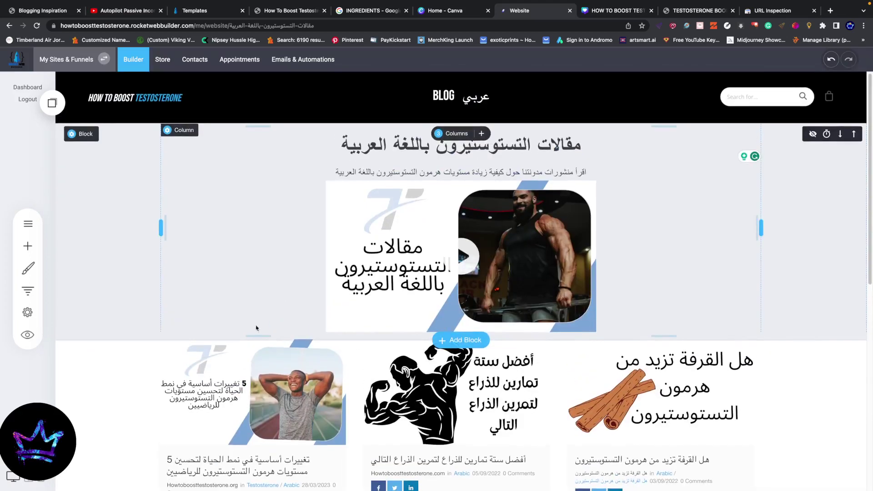
mouse_move(471, 478)
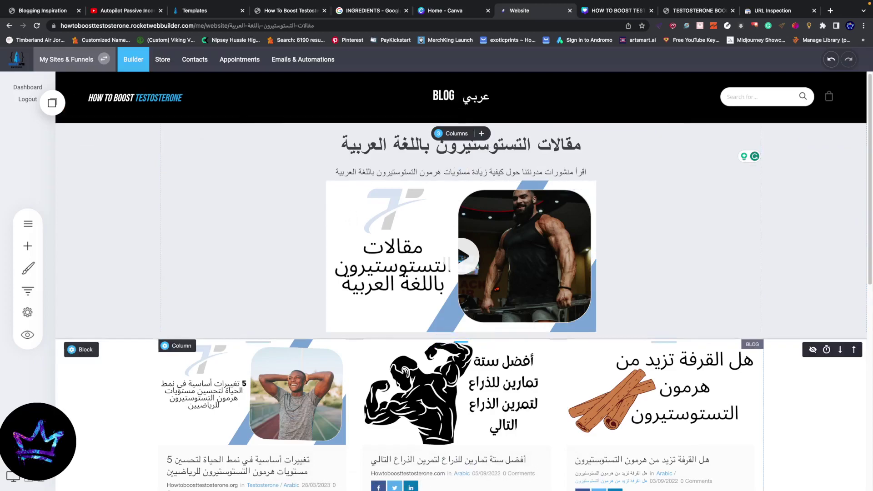
mouse_move(566, 489)
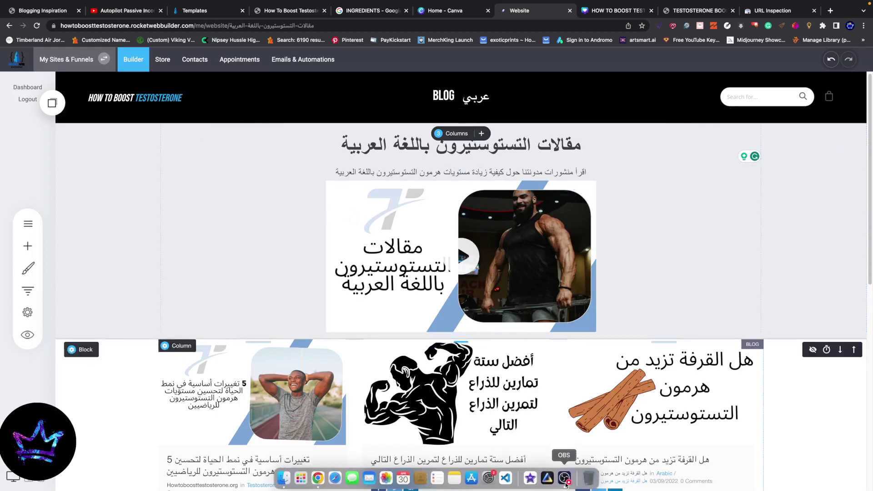